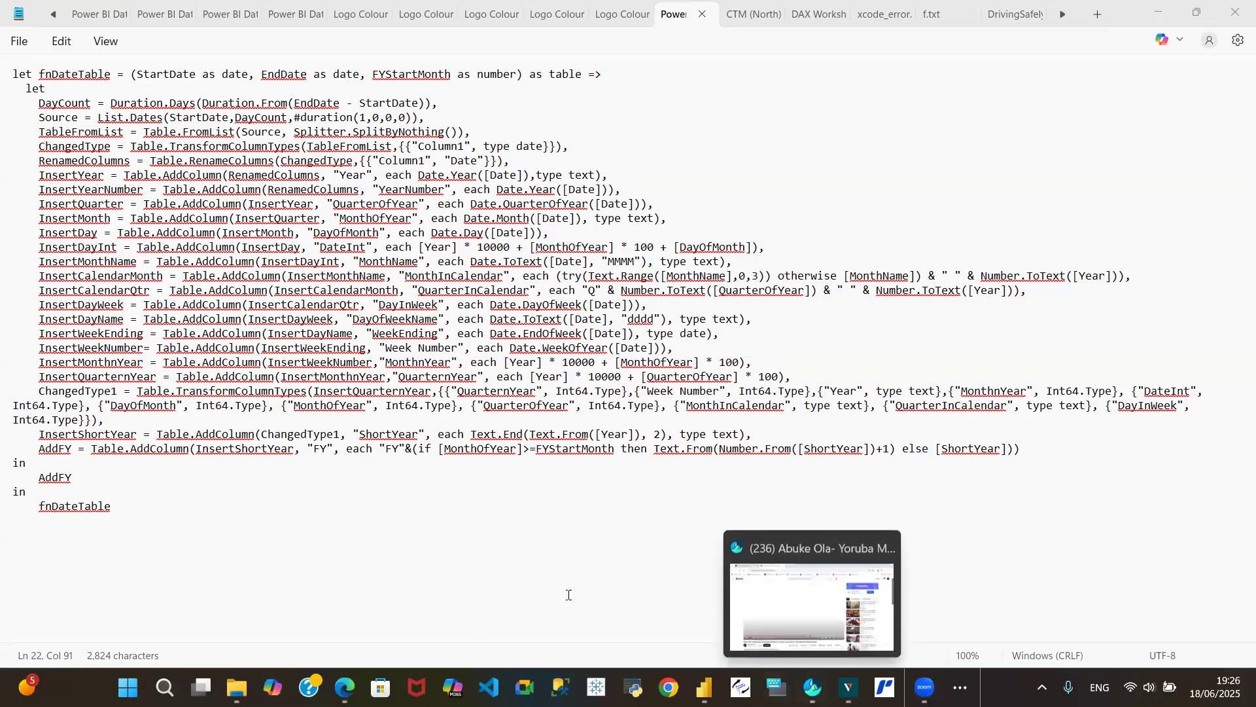
- Switch to Power BI Desktop and open the recent report 10062025 Power BI Demo for Suftnet.pbix
left_click(243, 277)
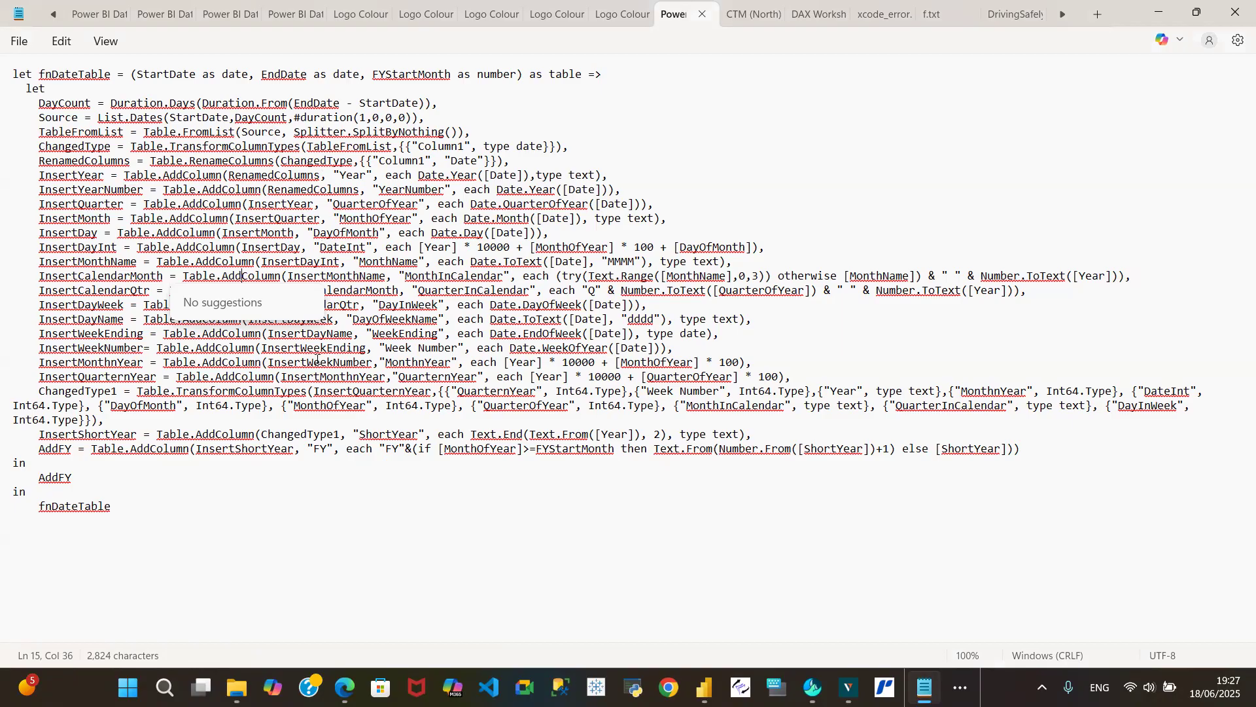
mouse_move(704, 687)
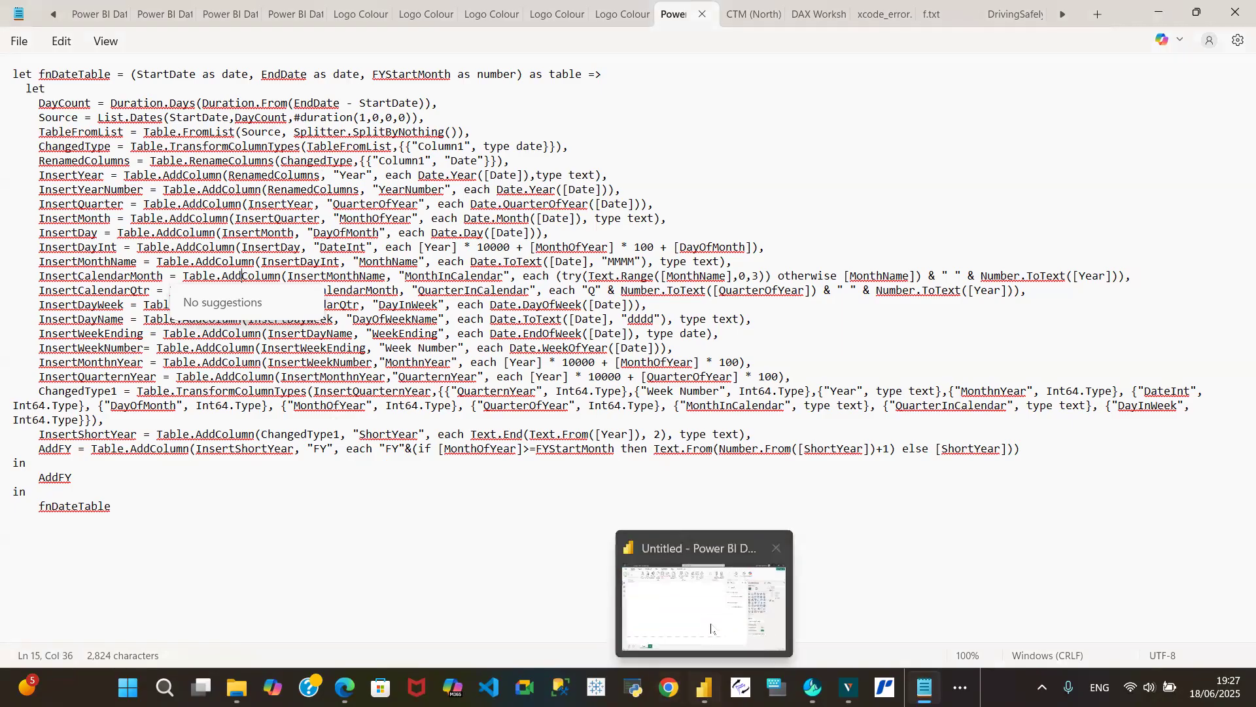
left_click(713, 625)
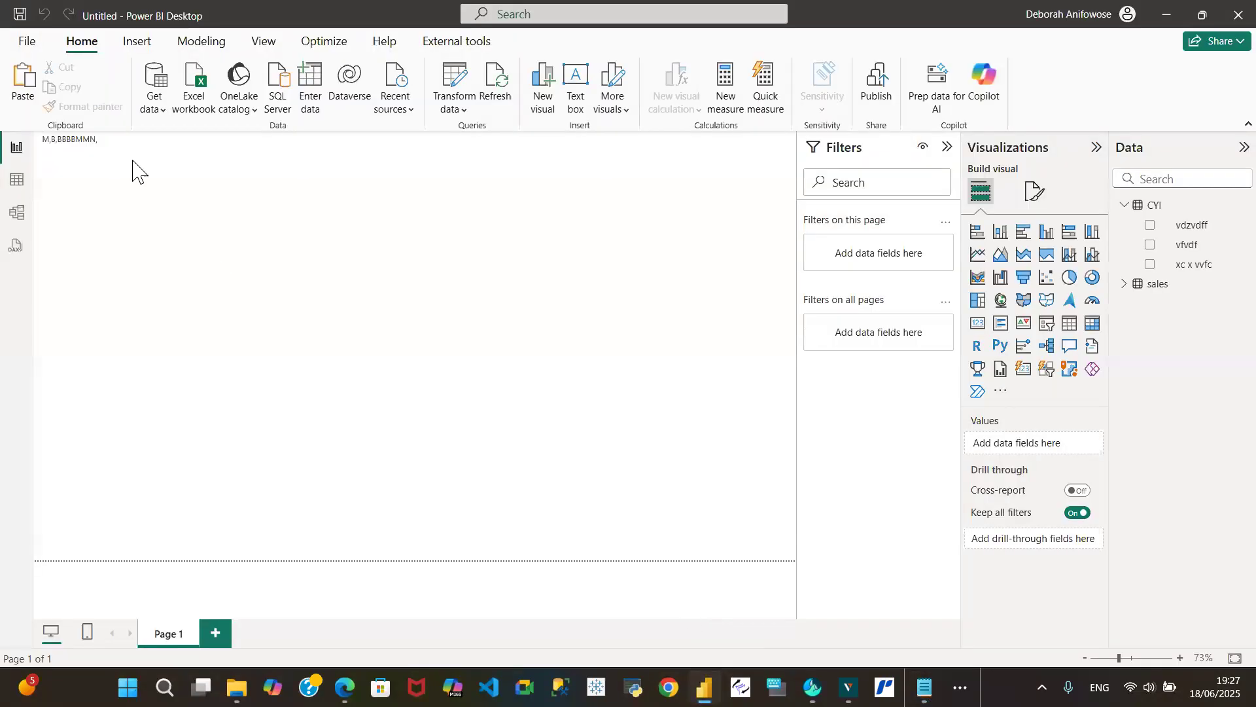
left_click(26, 42)
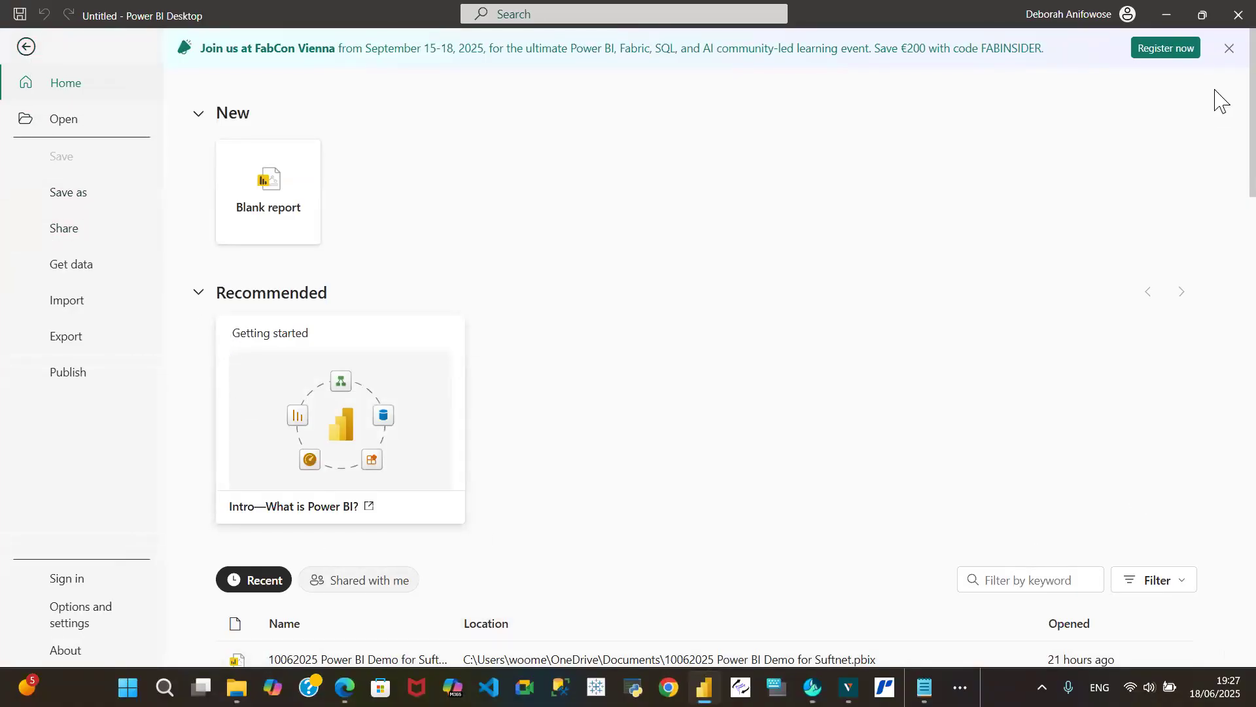
scroll(1219, 238, "down", 8)
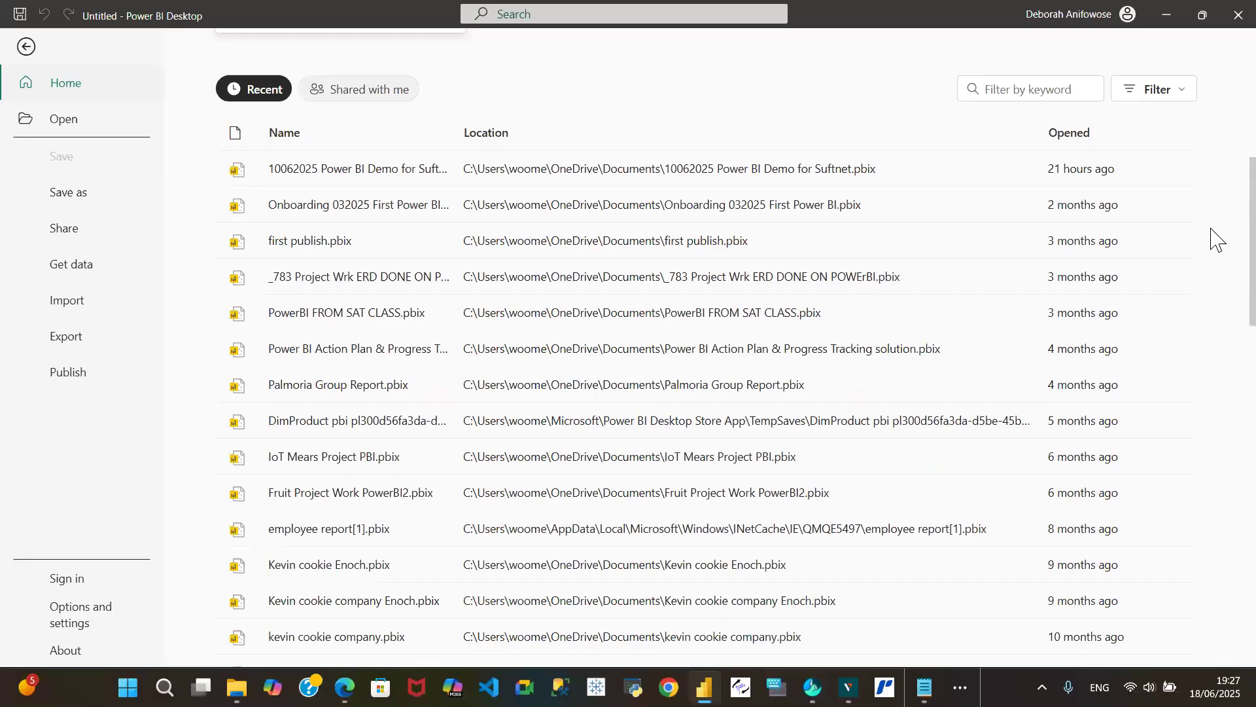
left_click(371, 168)
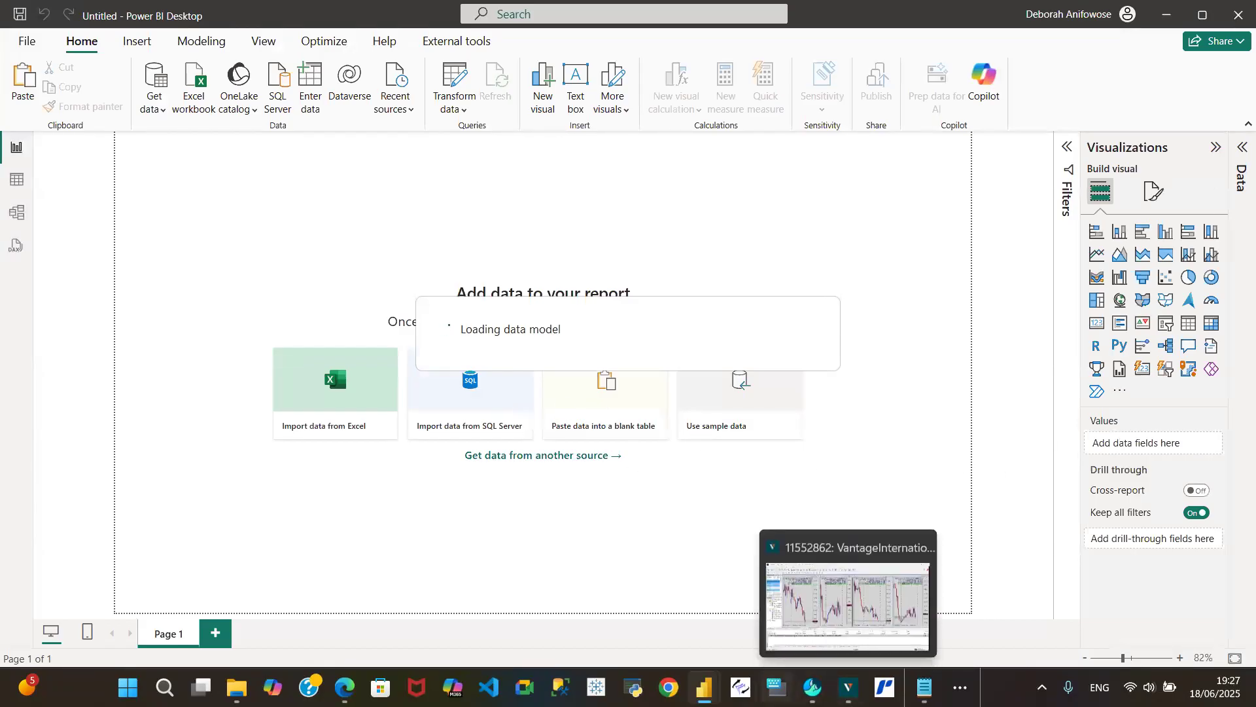
mouse_move(704, 687)
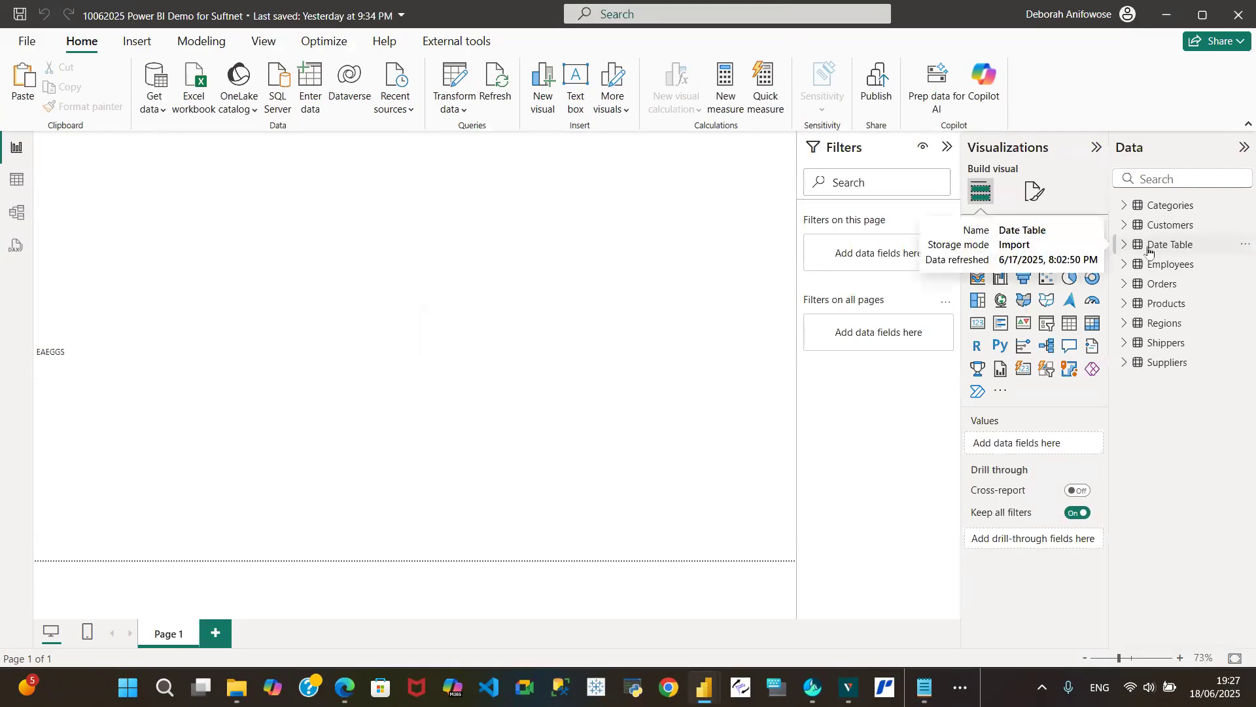
left_click(158, 116)
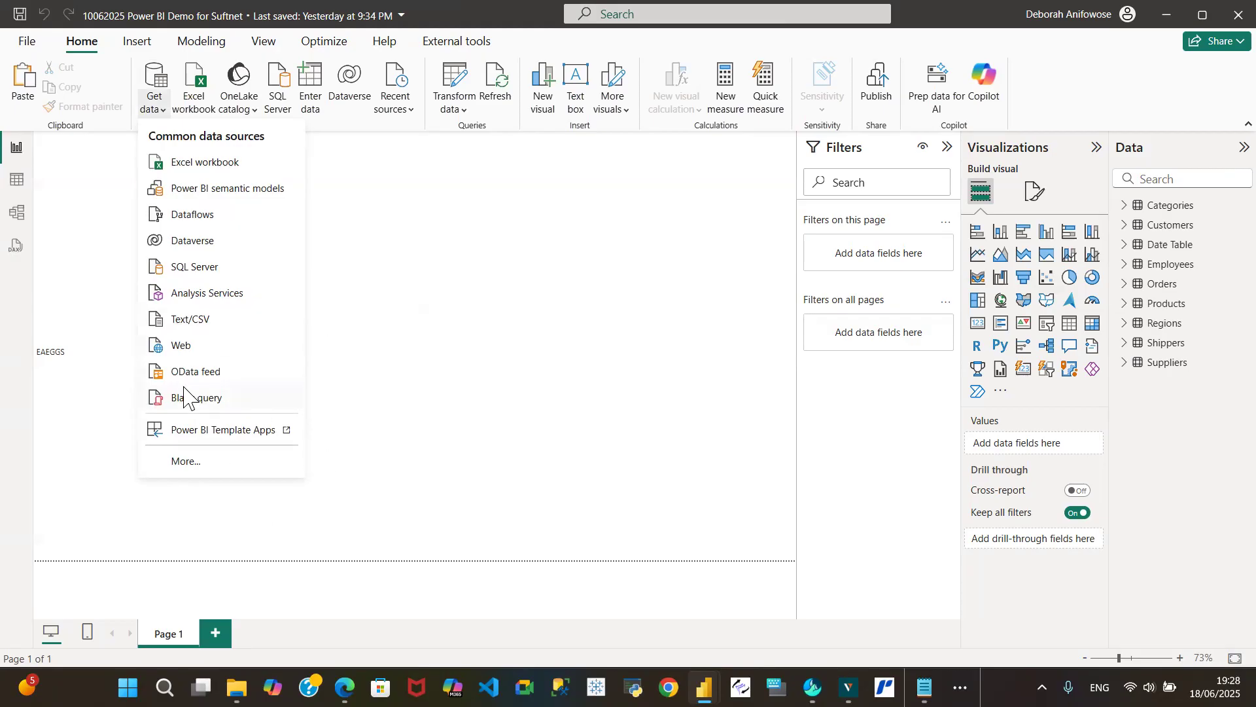
left_click(473, 195)
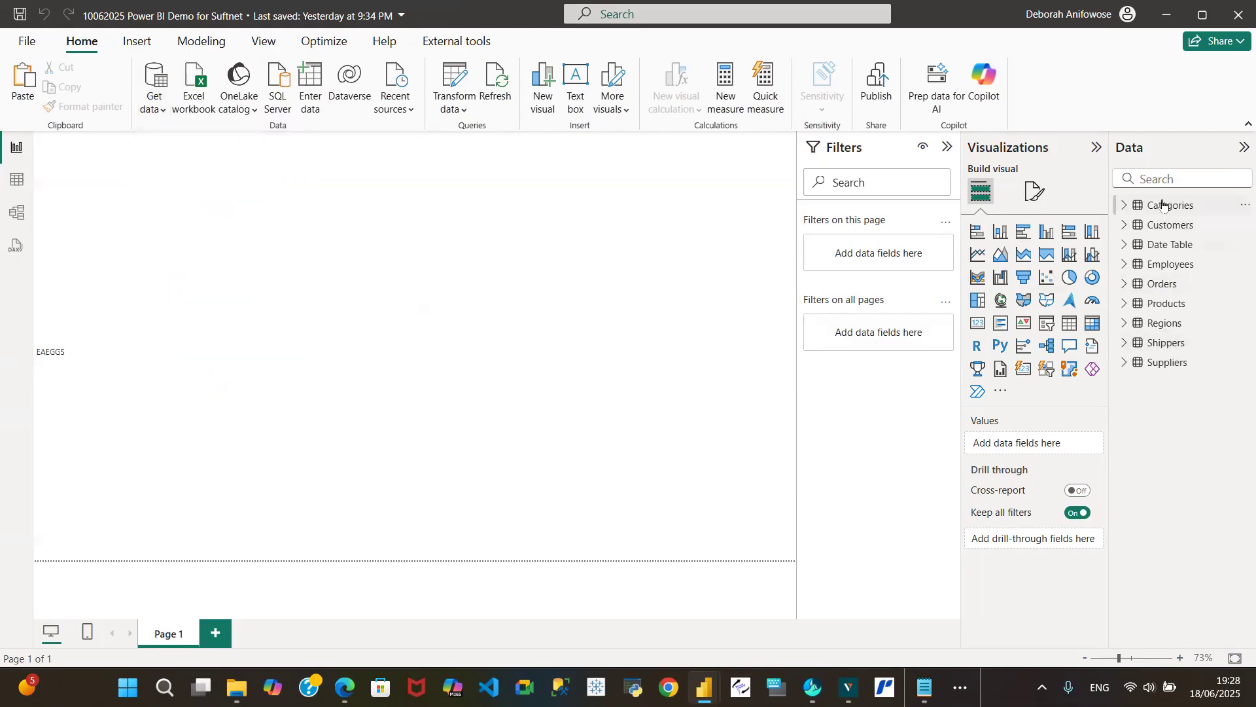
- Open the Categories table's query for editing in Power Query Editor and refresh its data preview
left_click(1165, 206)
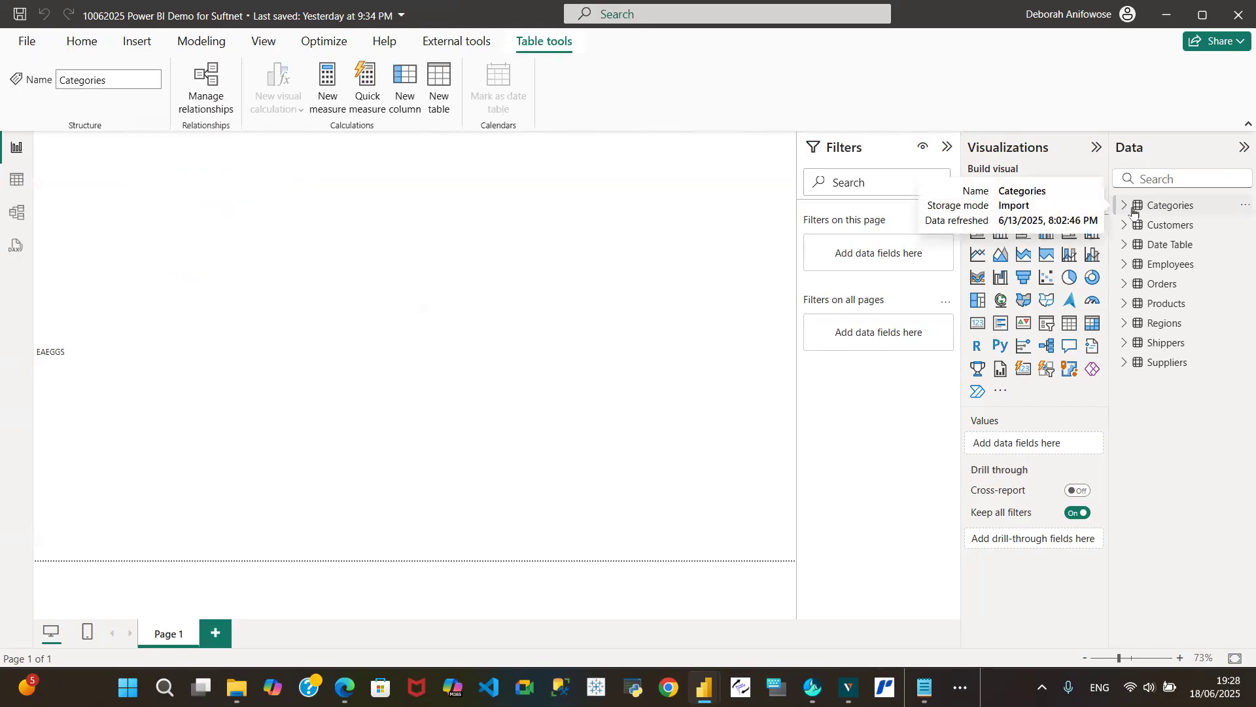
left_click(1240, 206)
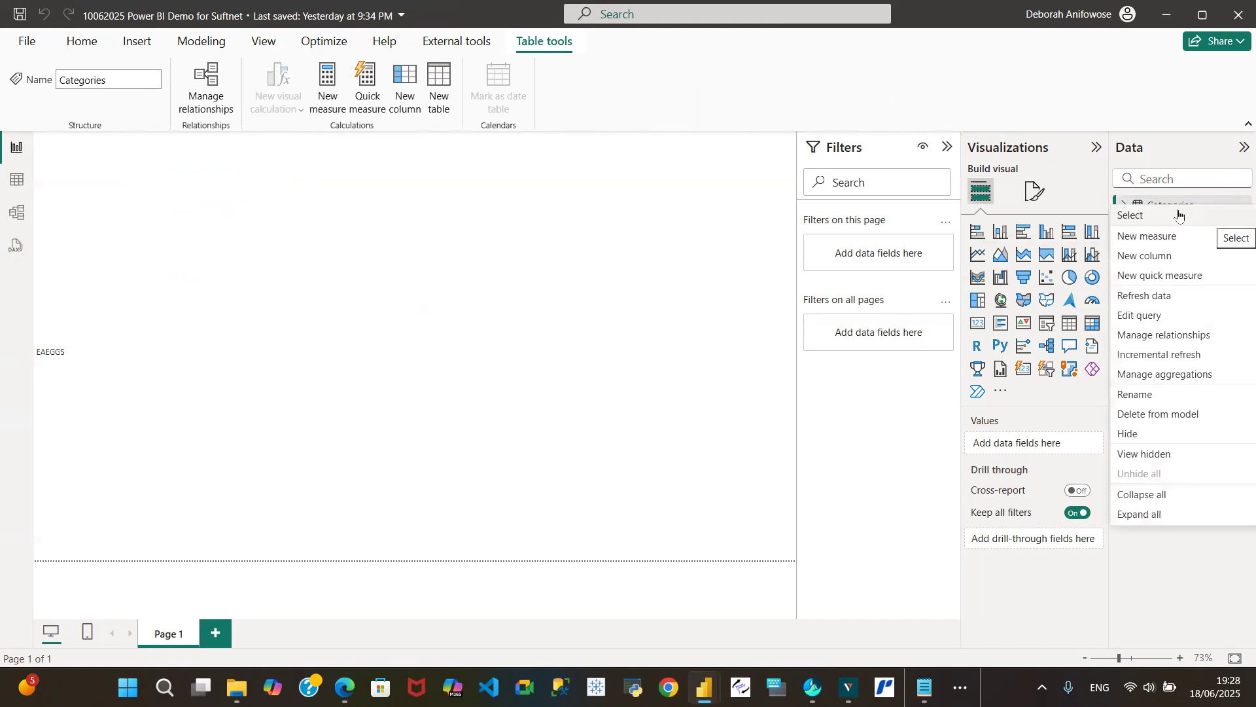
left_click(1132, 315)
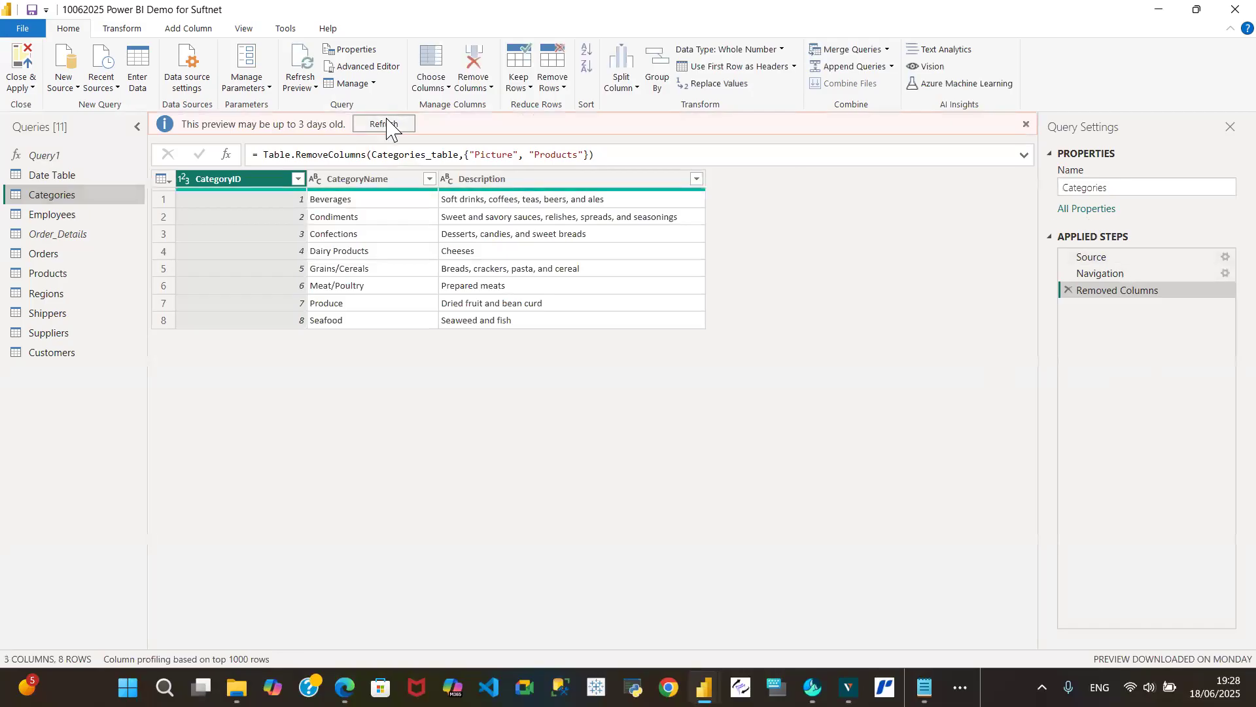
left_click(385, 124)
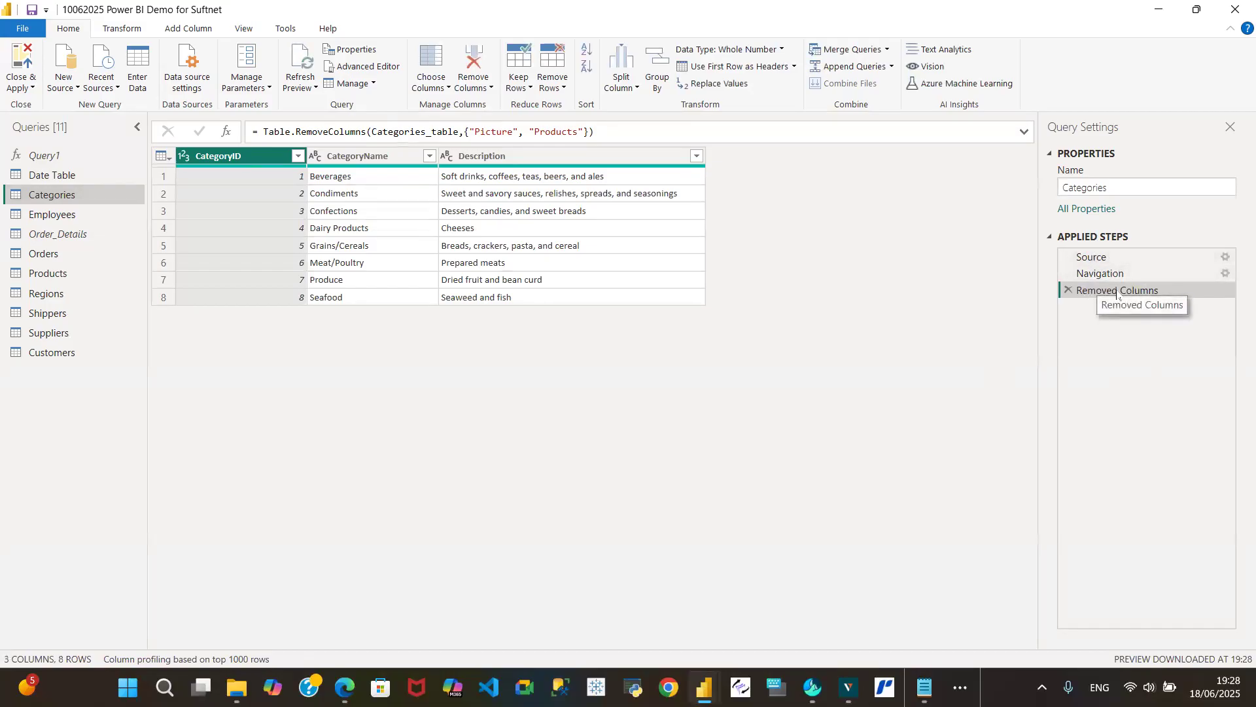
- Examine the Categories query's M code in the Advanced Editor and close it without changes
left_click(363, 66)
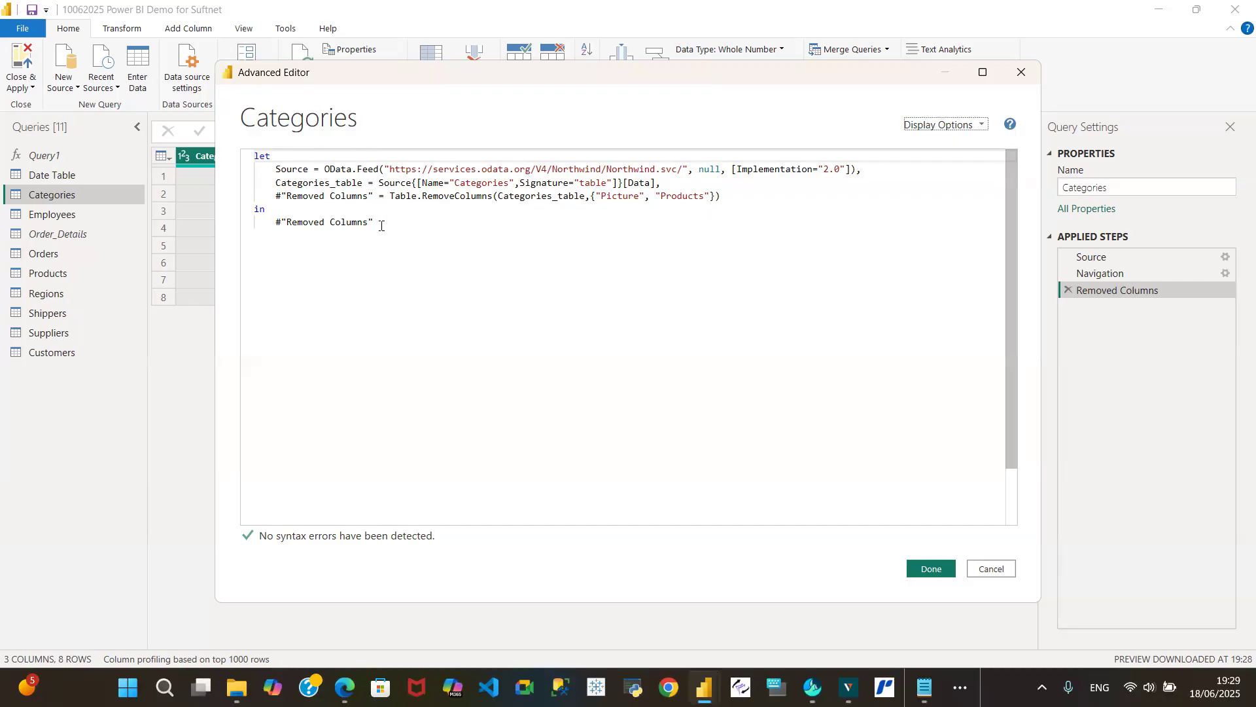
left_click(991, 569)
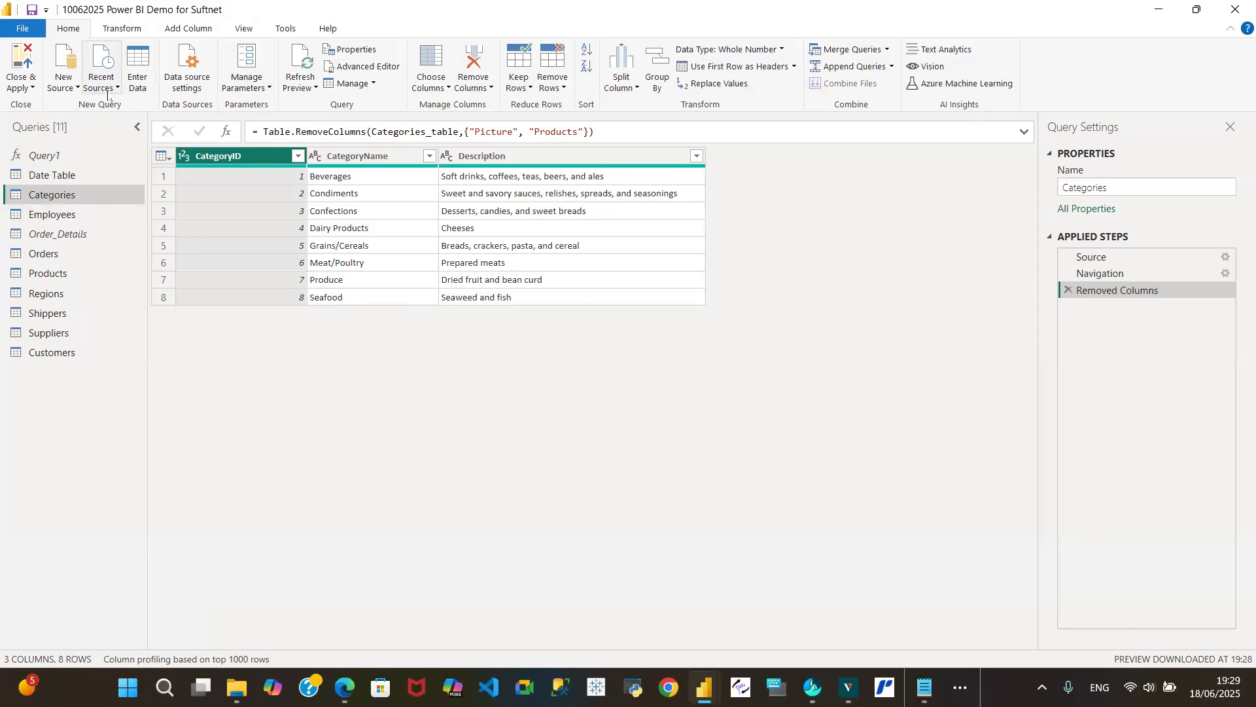
- Create a new blank query and open its M code in the Advanced Editor
left_click(70, 88)
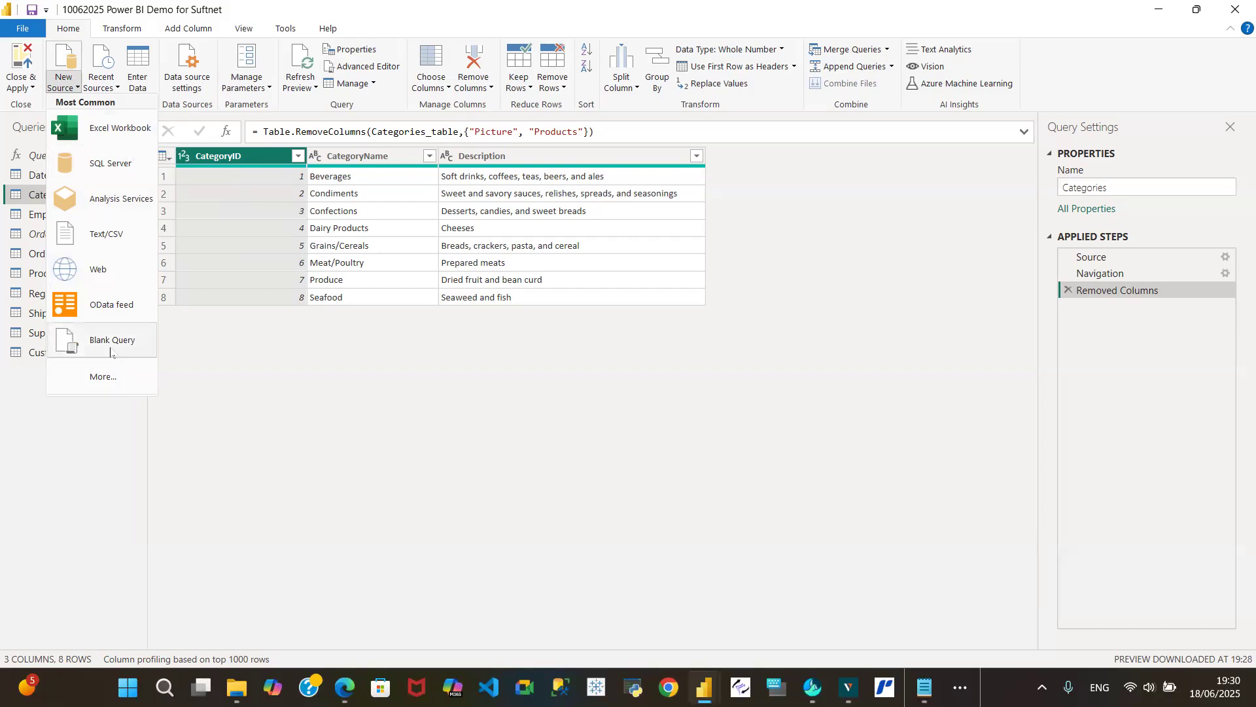
key("Escape")
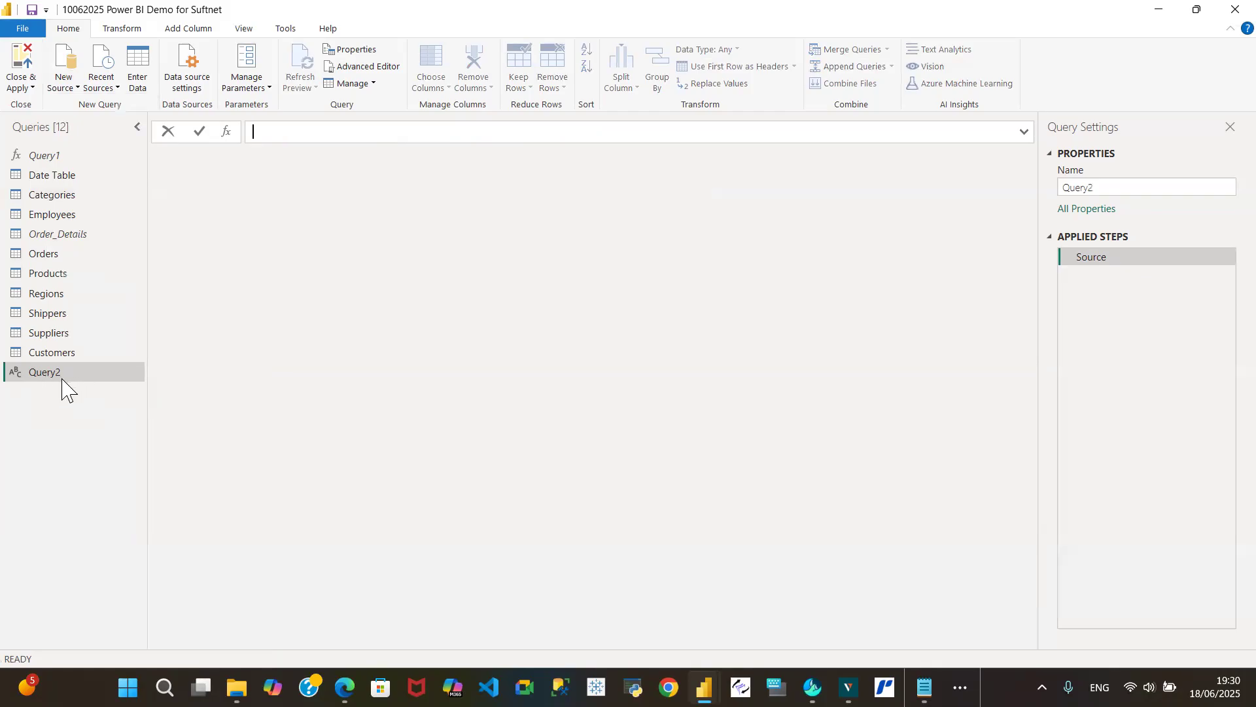
left_click(1115, 259)
left_click(368, 67)
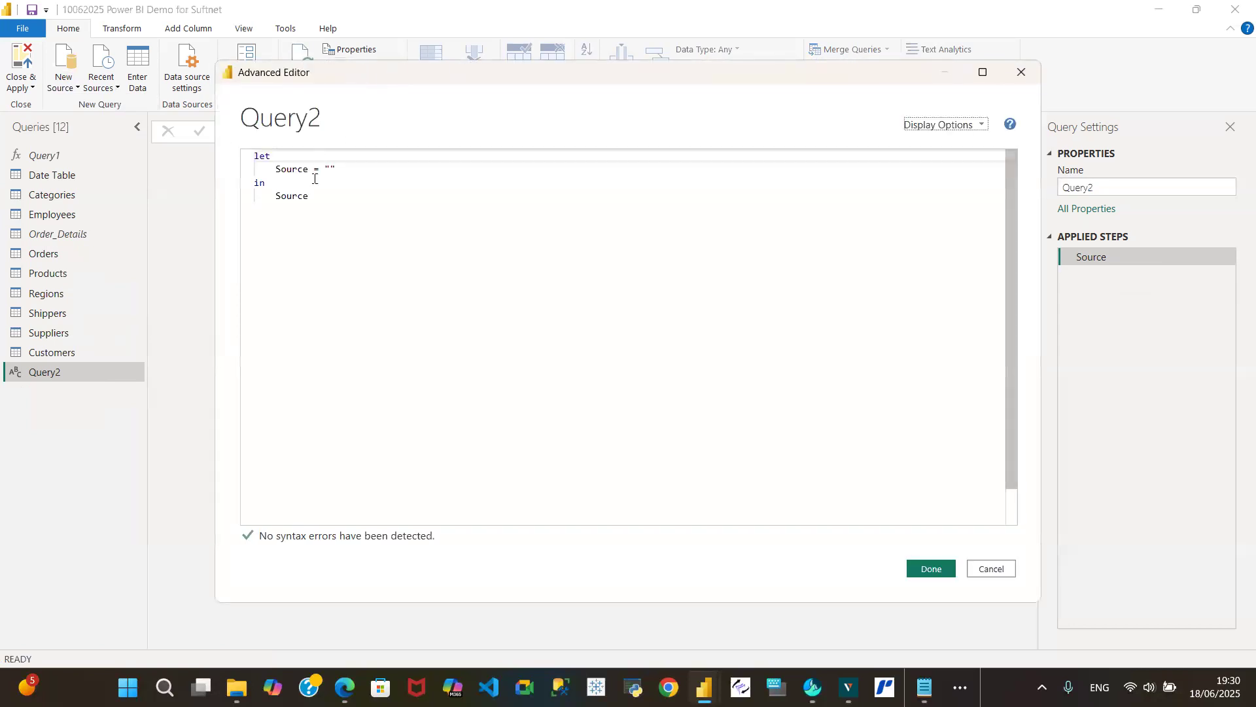
left_click(255, 159)
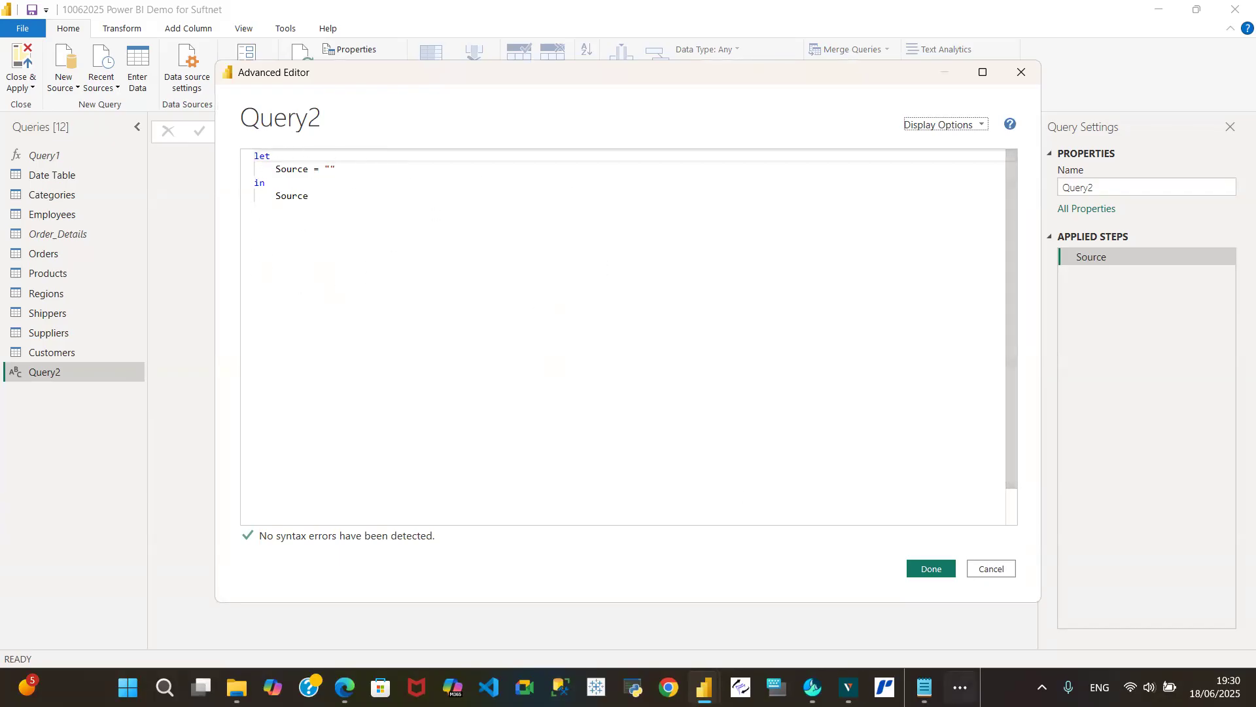
- Switch to Notepad and copy the entire fnDateTable code from the Power BI Date Table code file
left_click(924, 687)
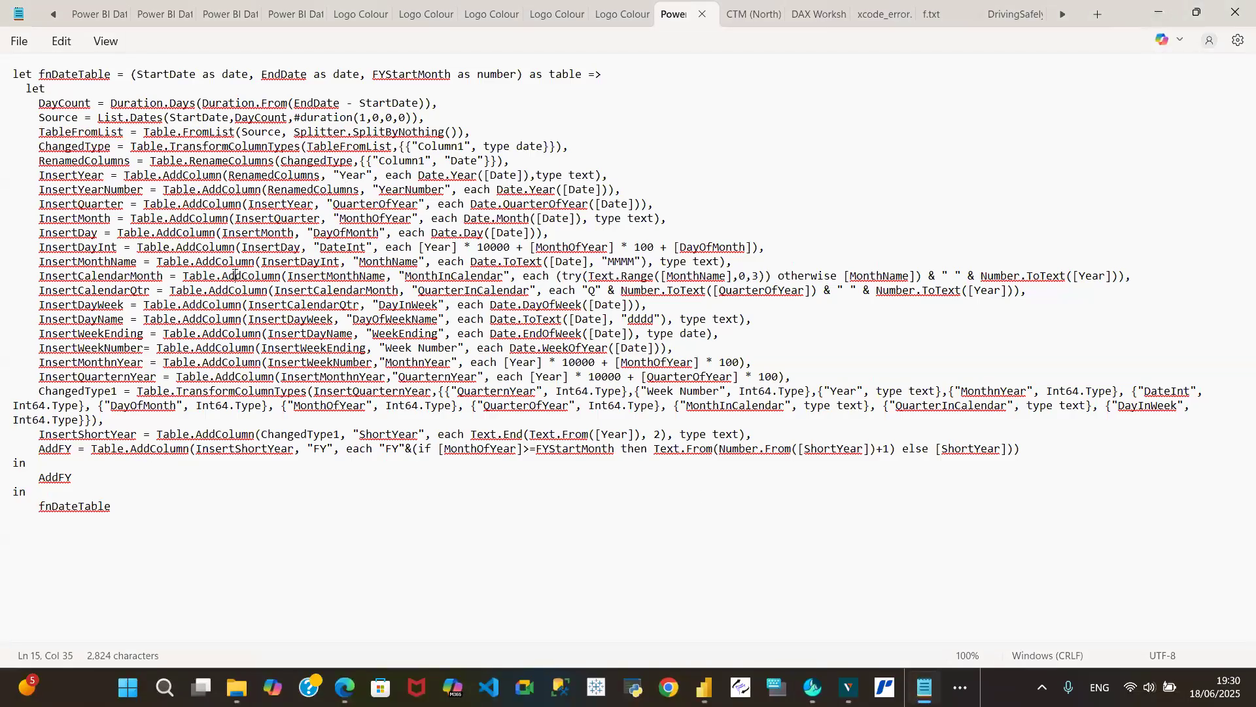
left_click(338, 196)
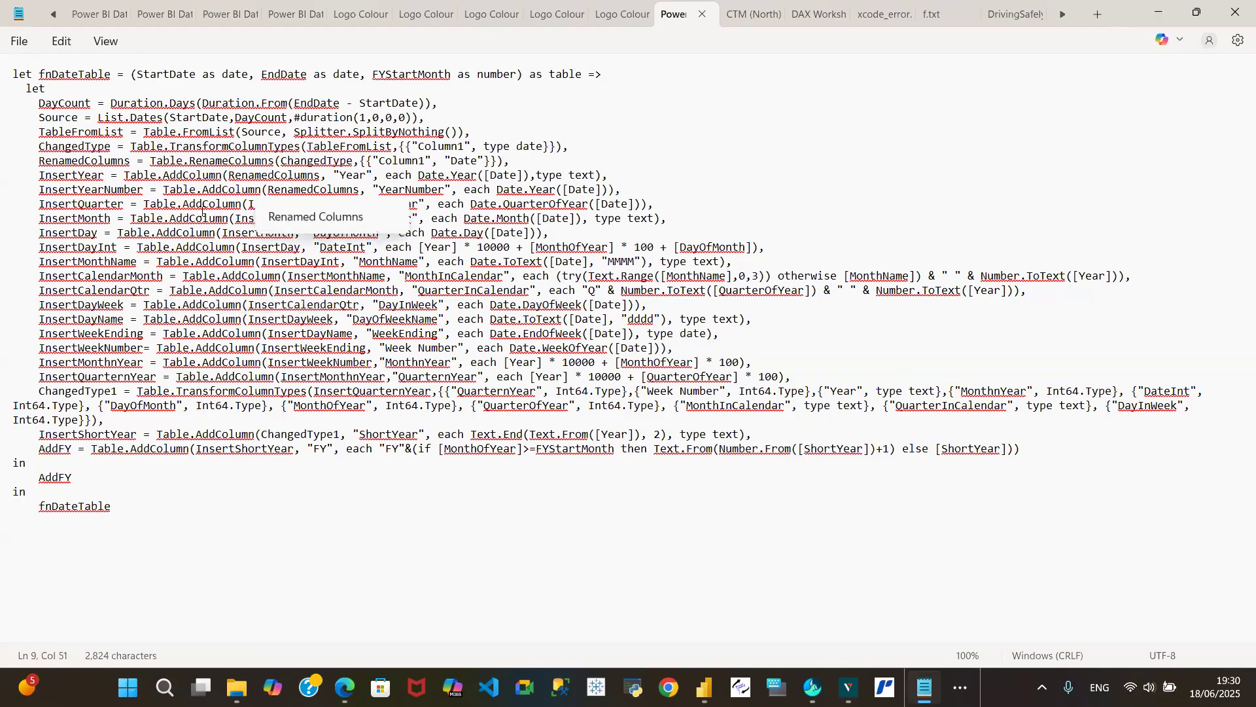
key("ctrl+a")
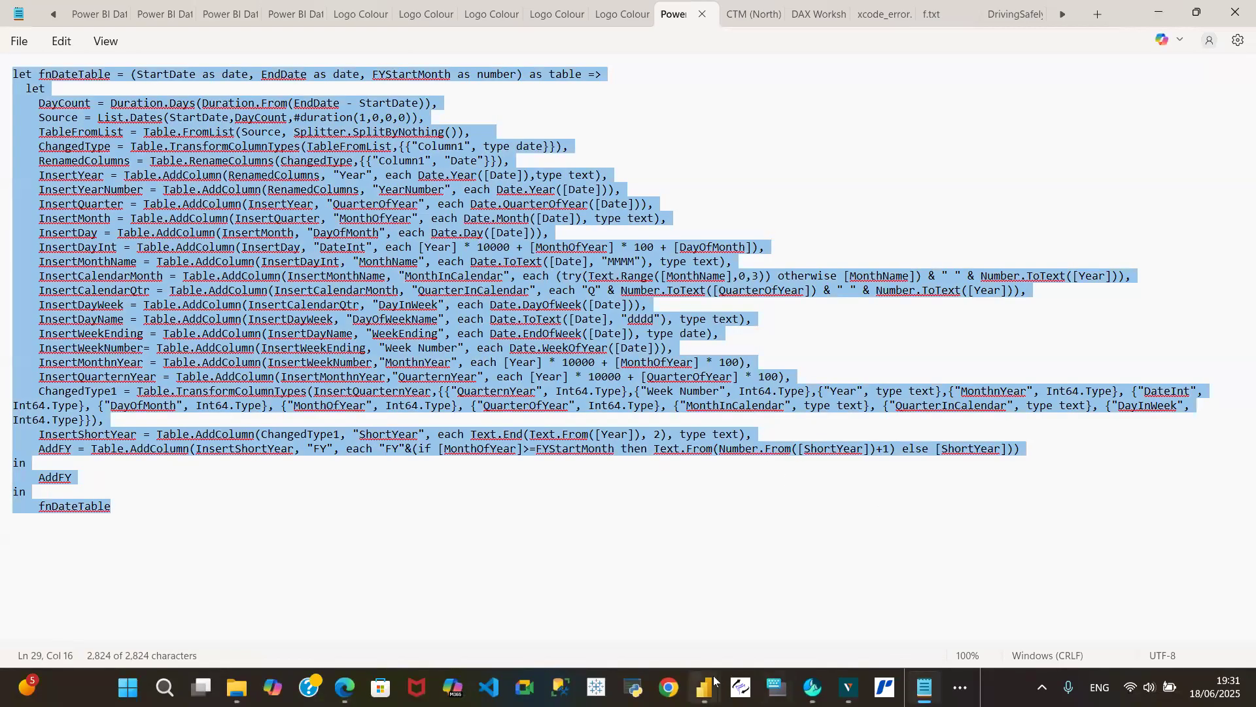
- Return to the Advanced Editor and replace all of Query2's default code with the copied fnDateTable code
mouse_move(712, 680)
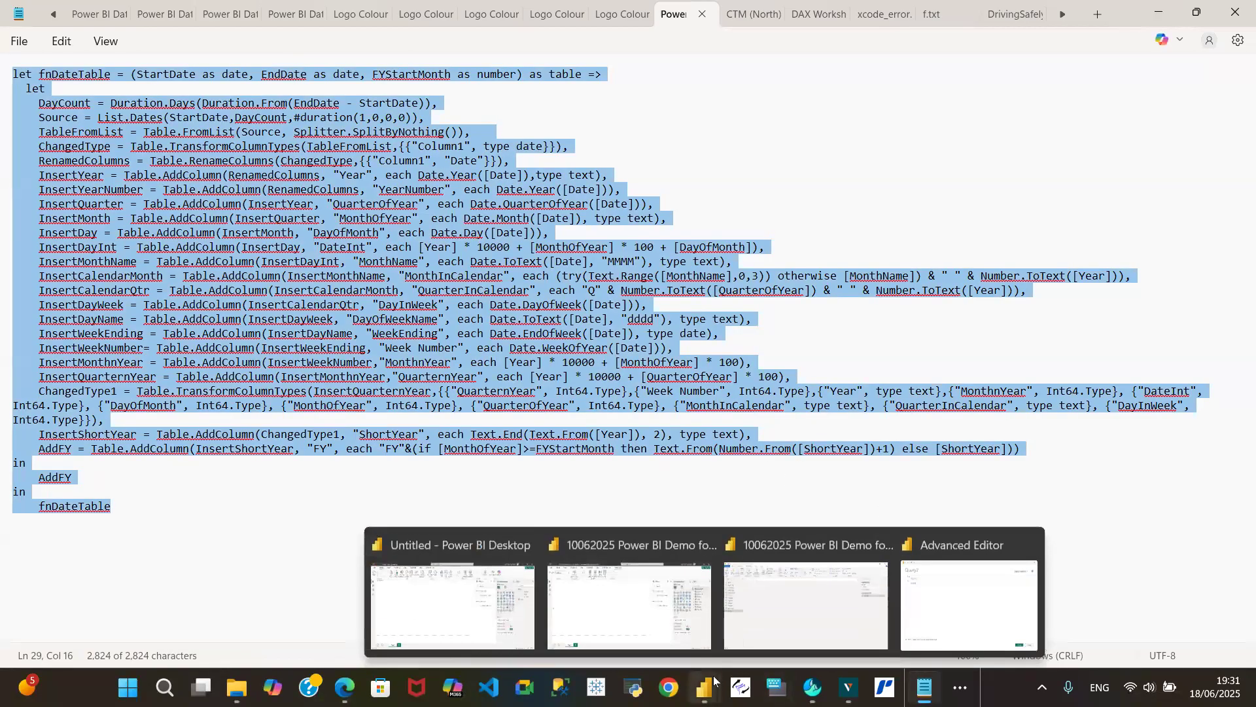
left_click(955, 626)
left_click(296, 196)
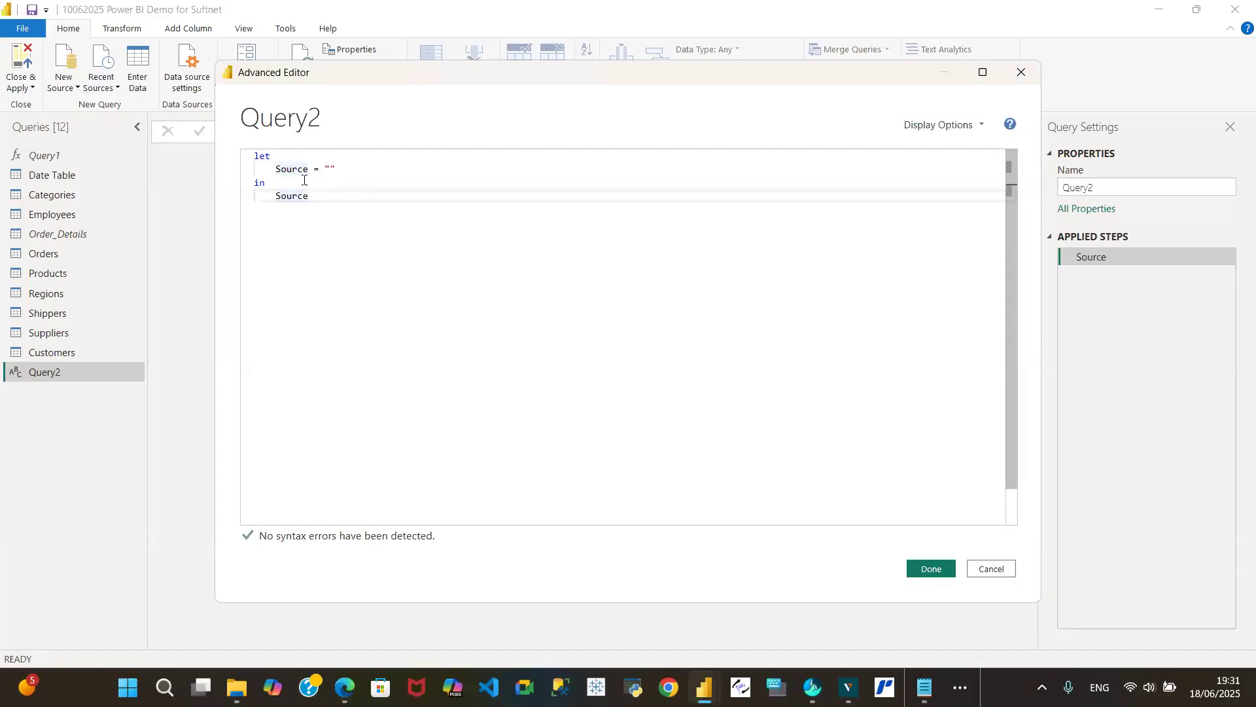
key("ctrl+a")
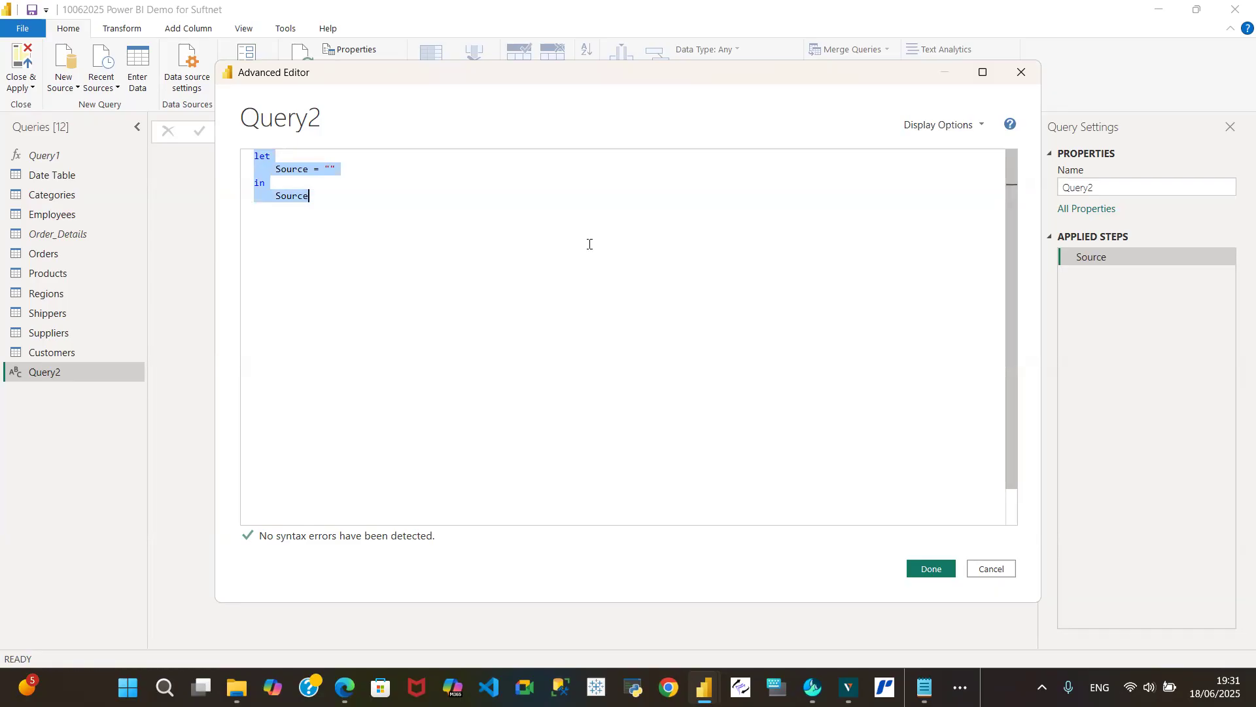
key("ctrl+v")
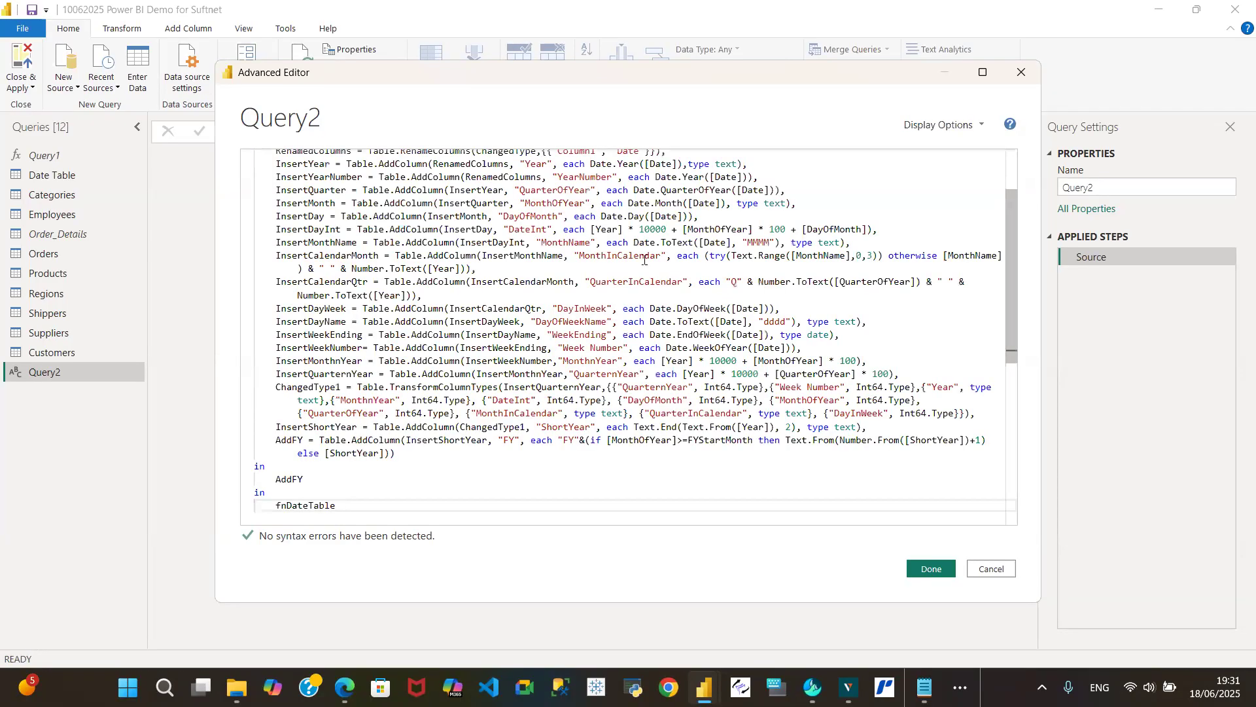
mouse_move(924, 687)
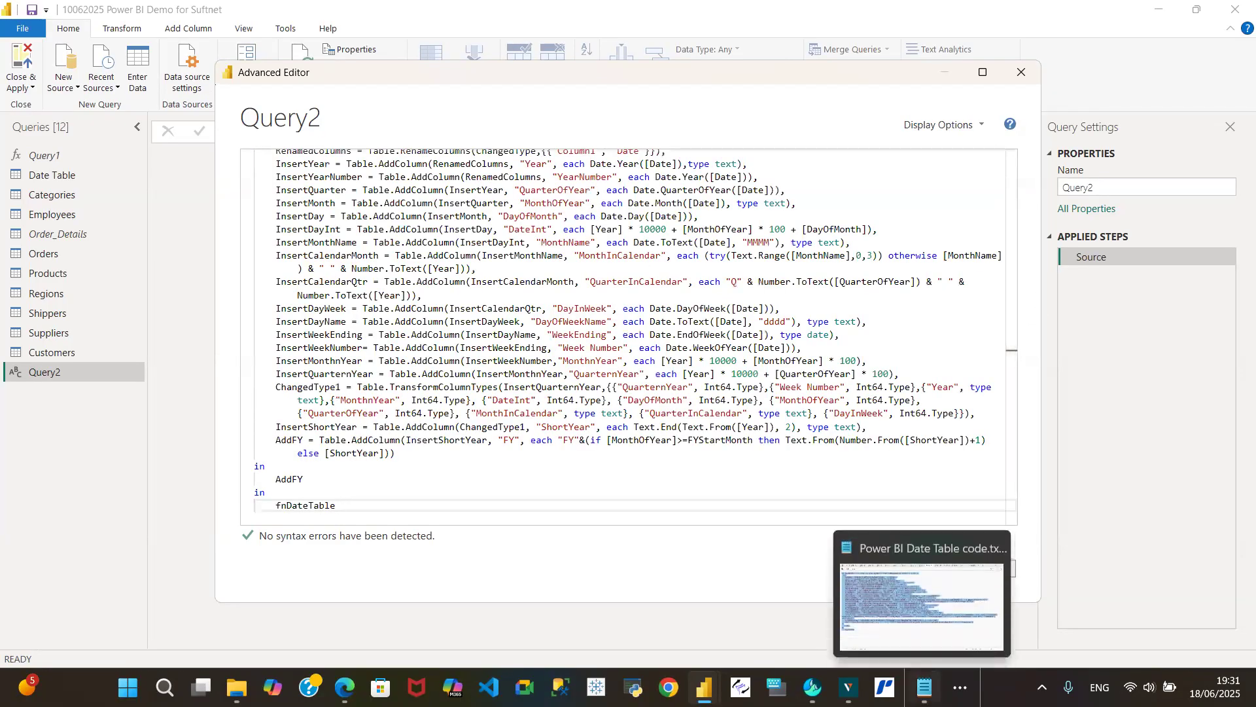
left_click(929, 621)
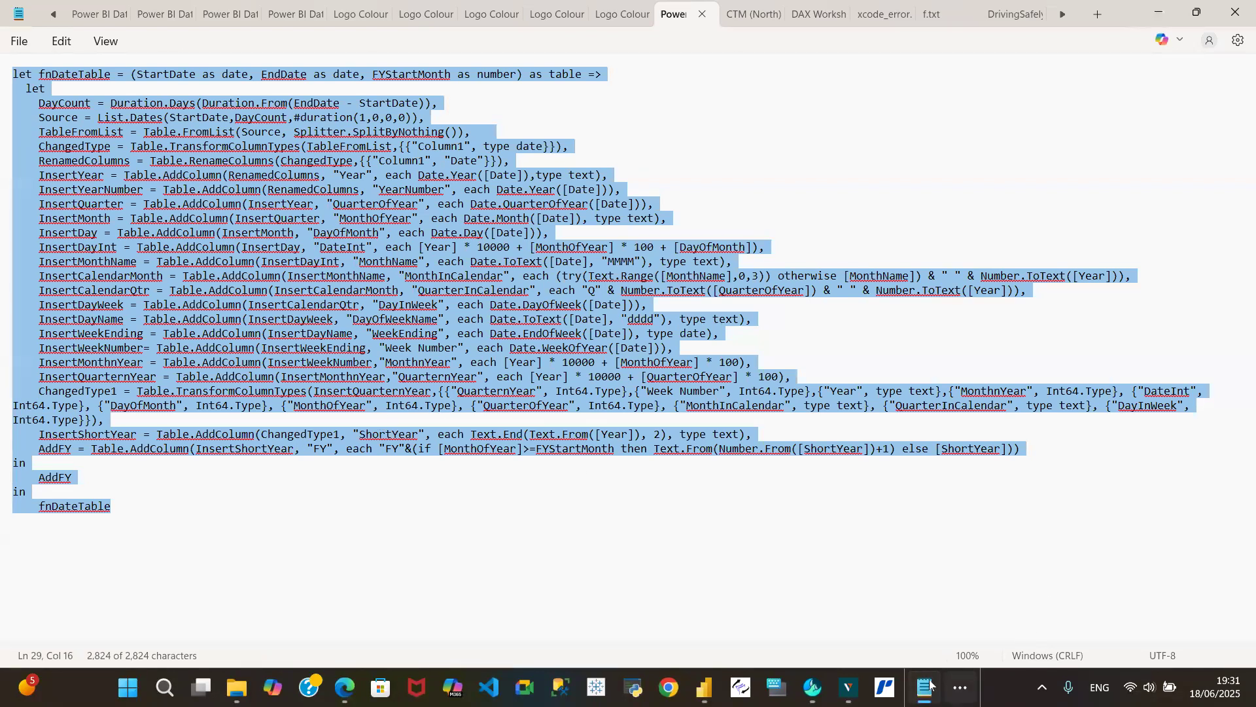
mouse_move(704, 687)
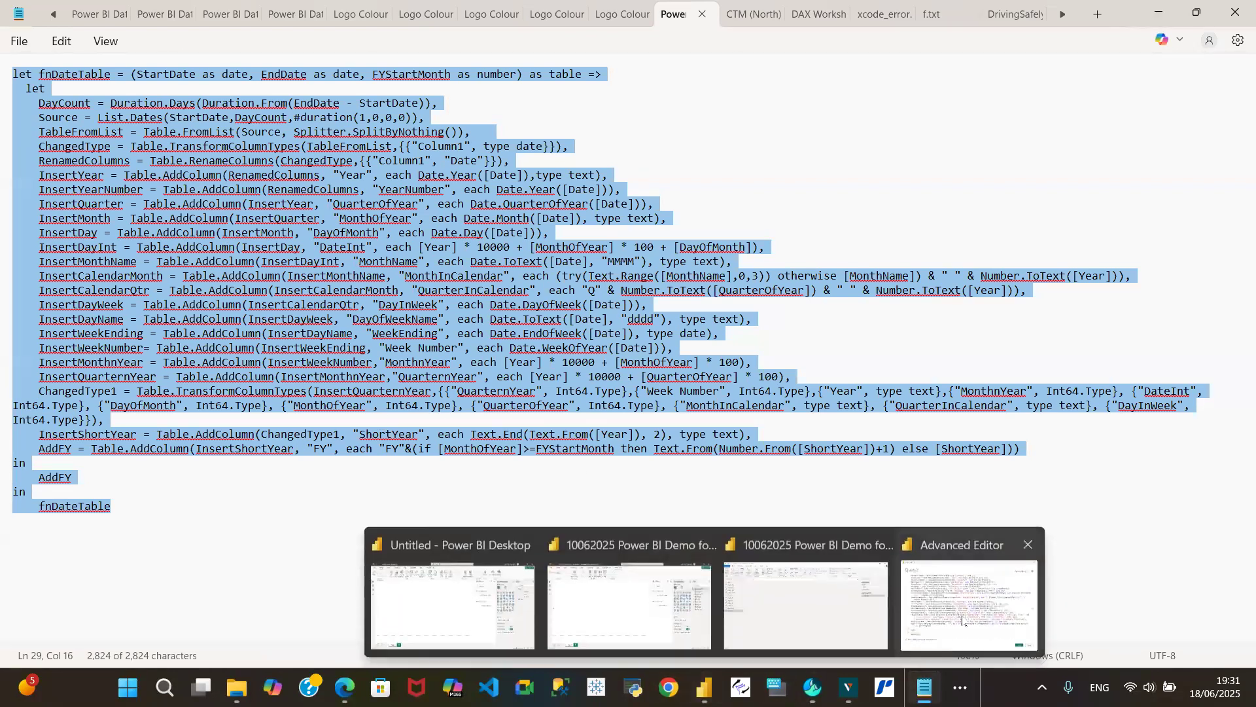
left_click(968, 645)
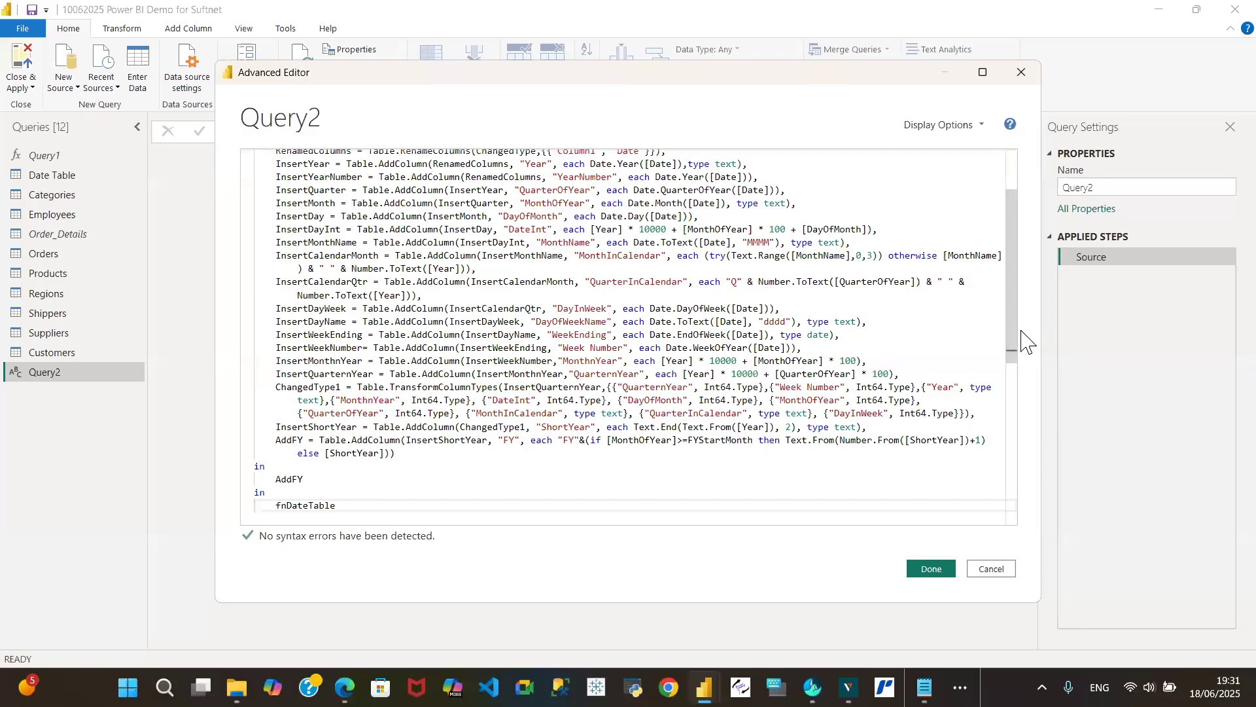
- Review the pasted fnDateTable code from beginning to end and apply it to Query2
left_click_drag(1014, 337, 1043, 224)
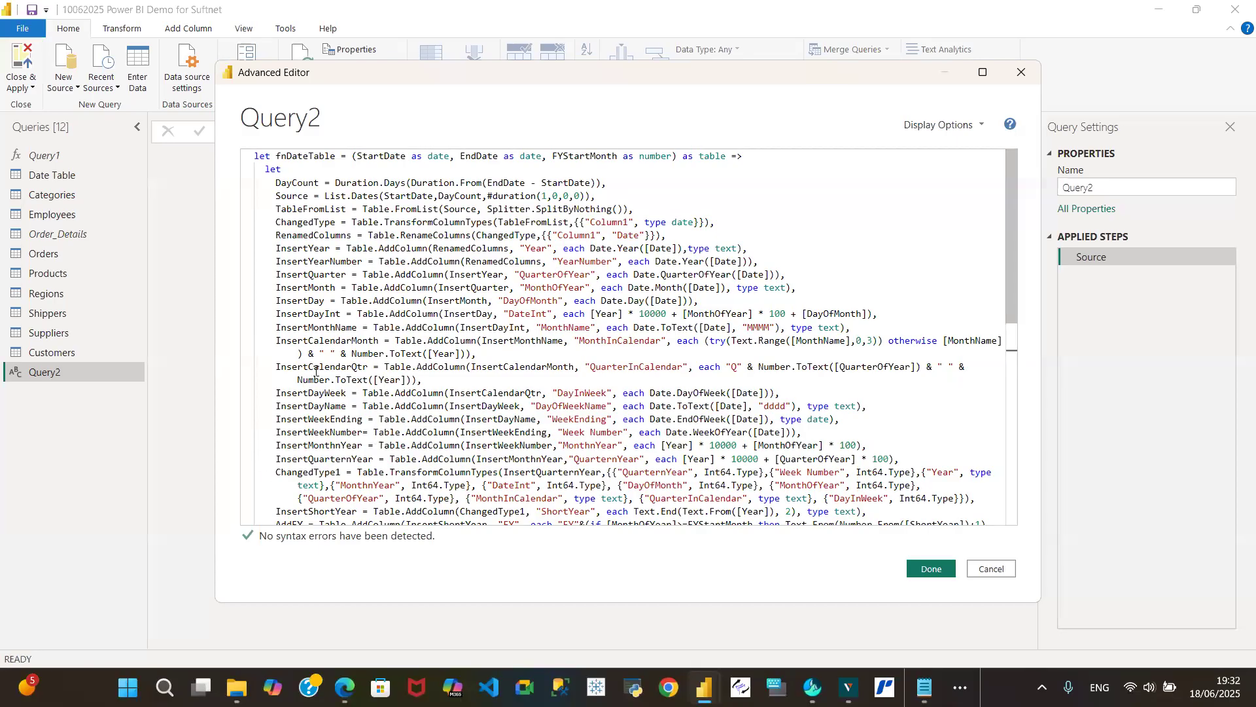
left_click_drag(1015, 308, 1026, 427)
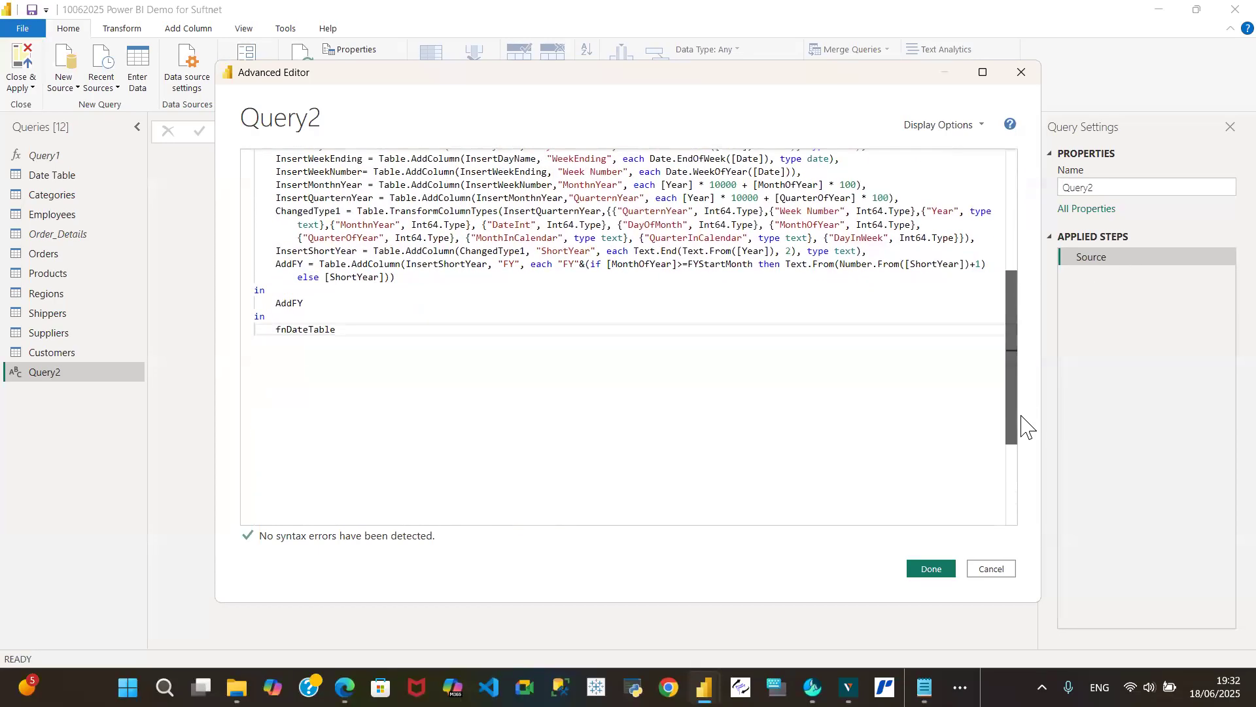
scroll(771, 451, "up", 7)
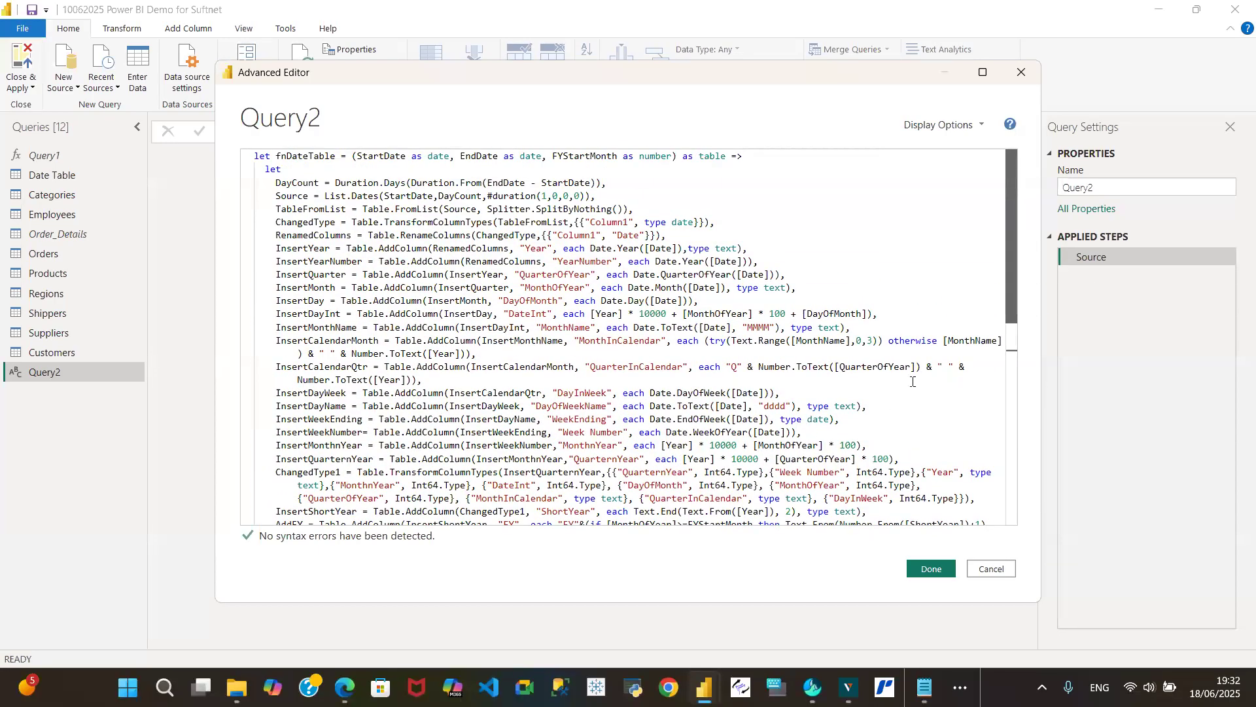
left_click_drag(903, 575, 997, 236)
left_click(838, 223)
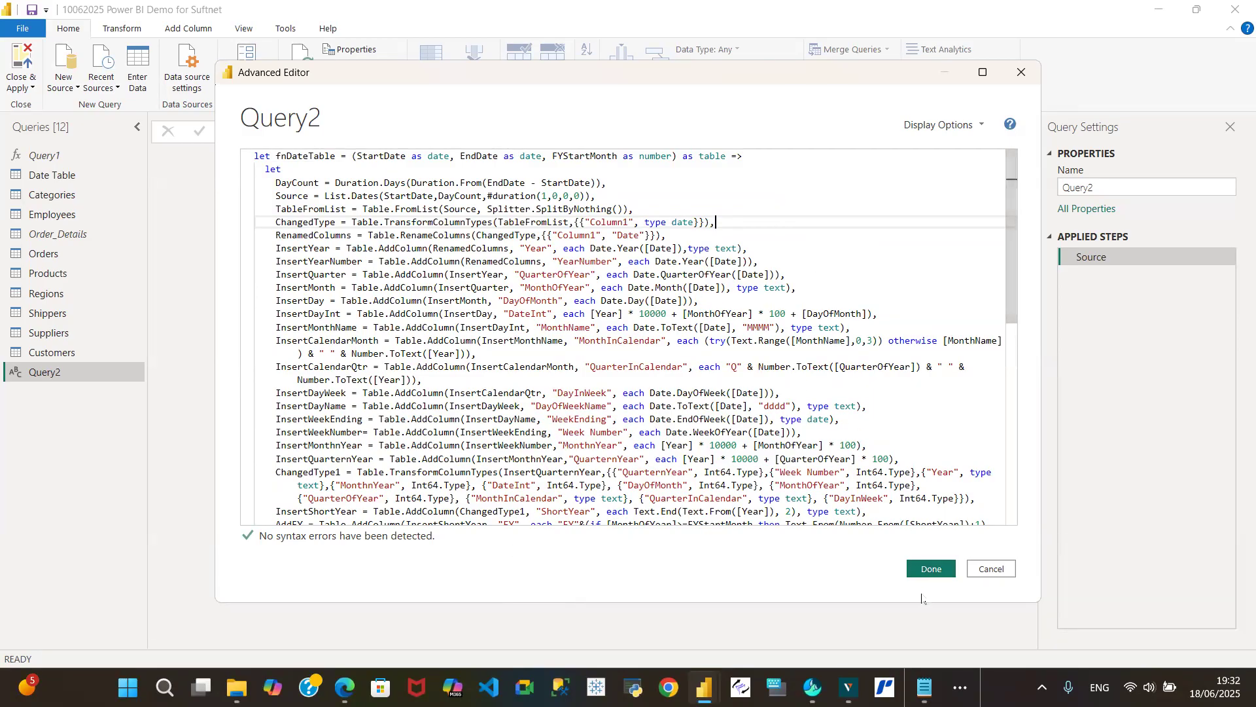
left_click(931, 572)
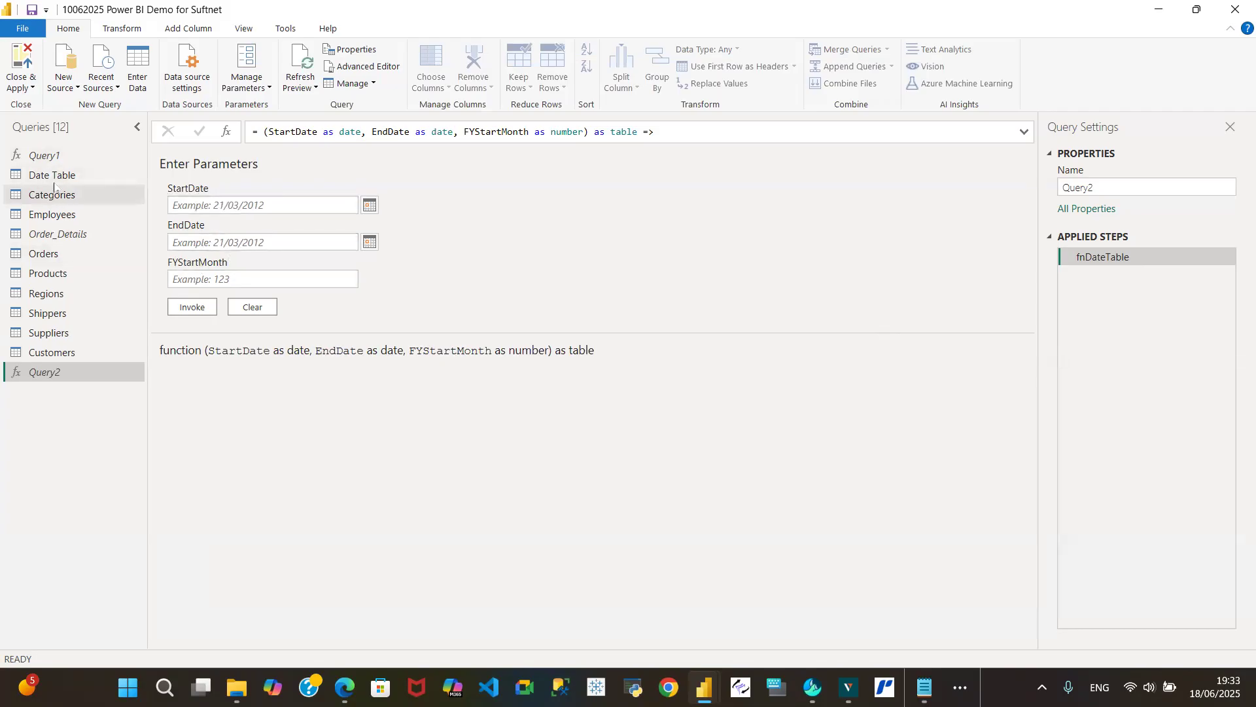
- Sort the Orders query by OrderDate, first ascending to check the earliest date and finally descending to check the latest
left_click(48, 261)
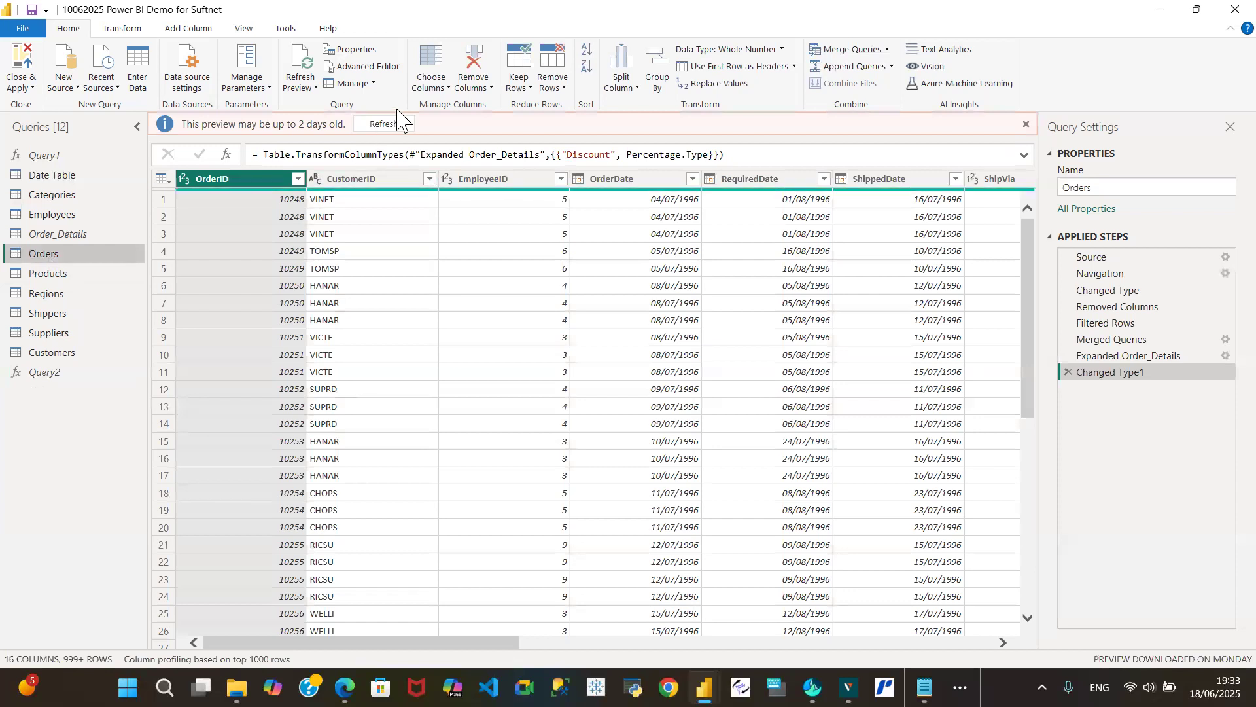
left_click(392, 123)
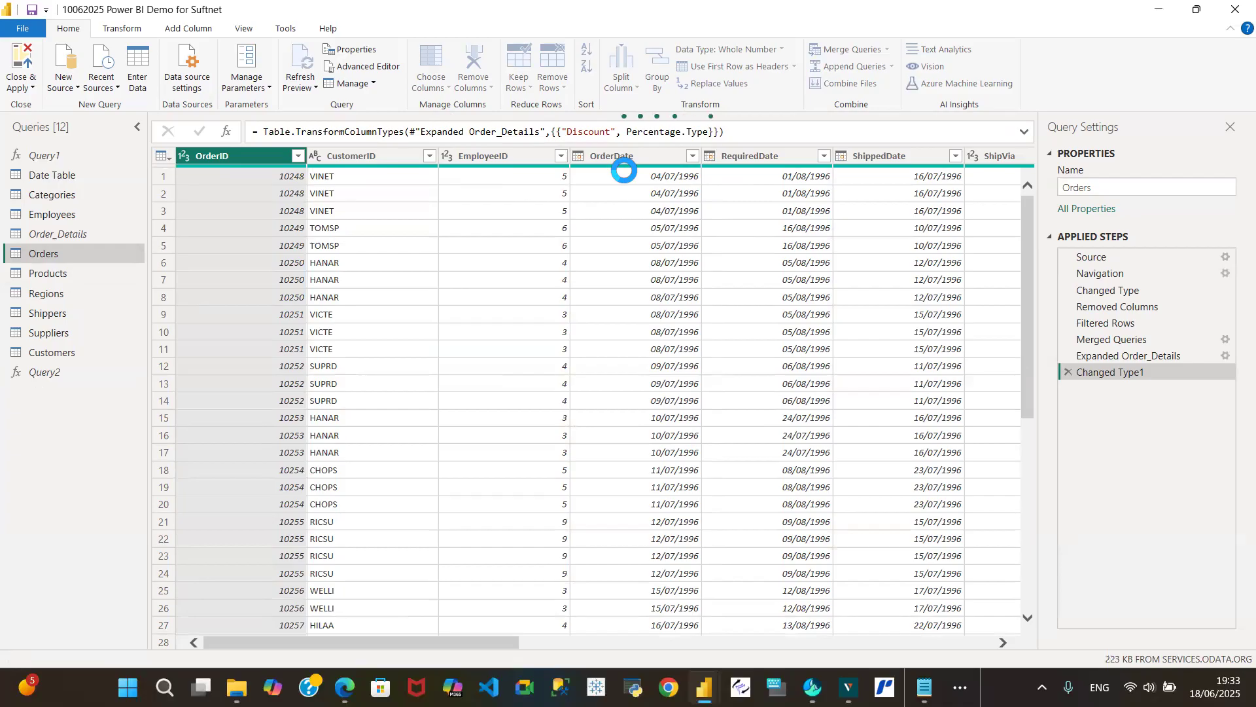
left_click(691, 157)
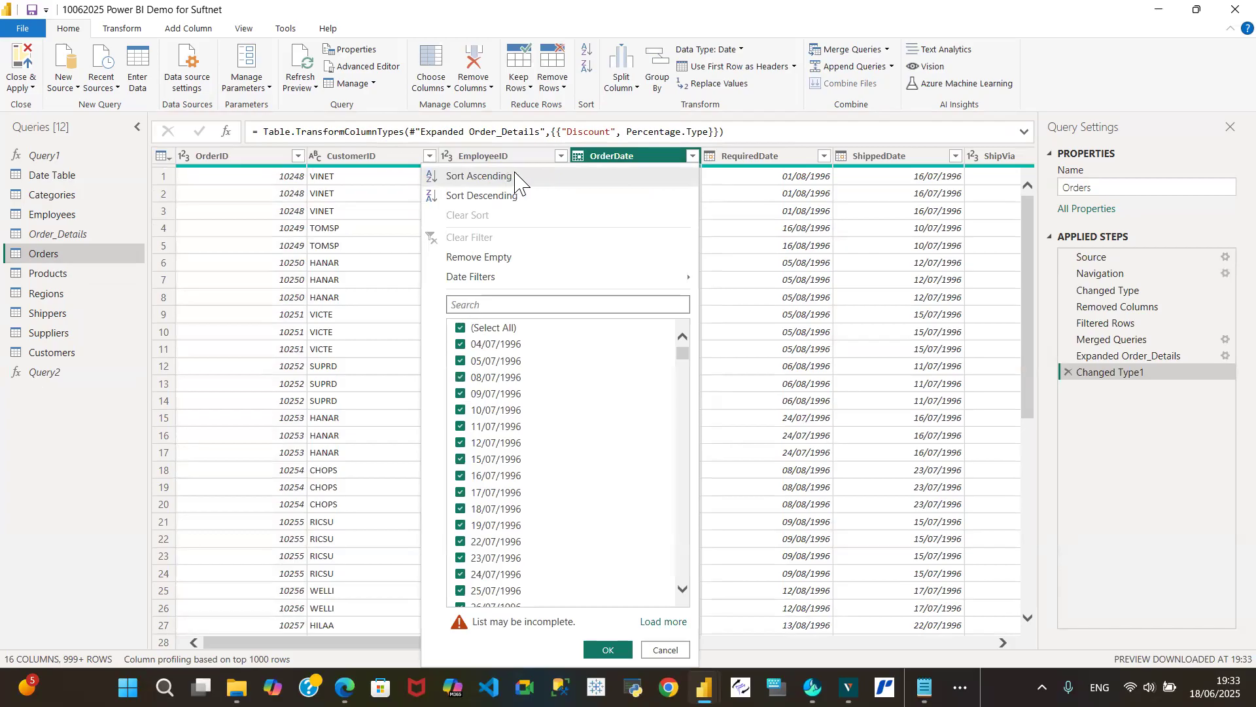
left_click(517, 177)
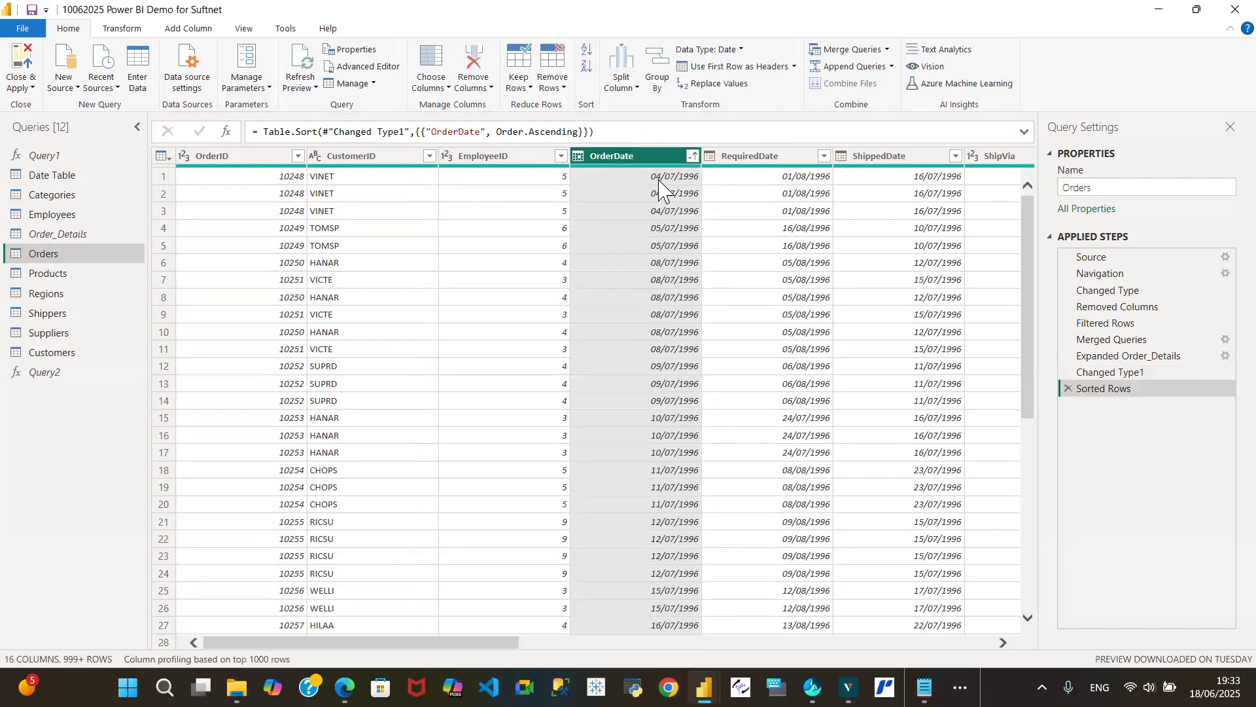
left_click(692, 156)
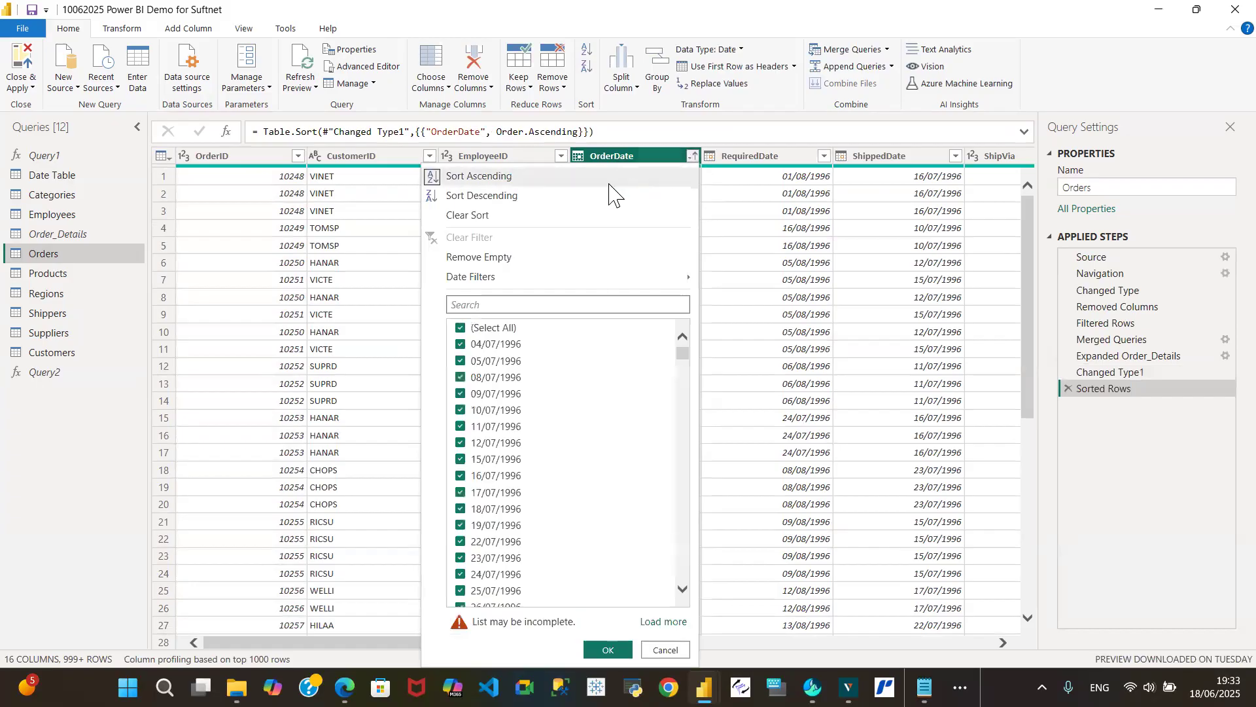
left_click(510, 197)
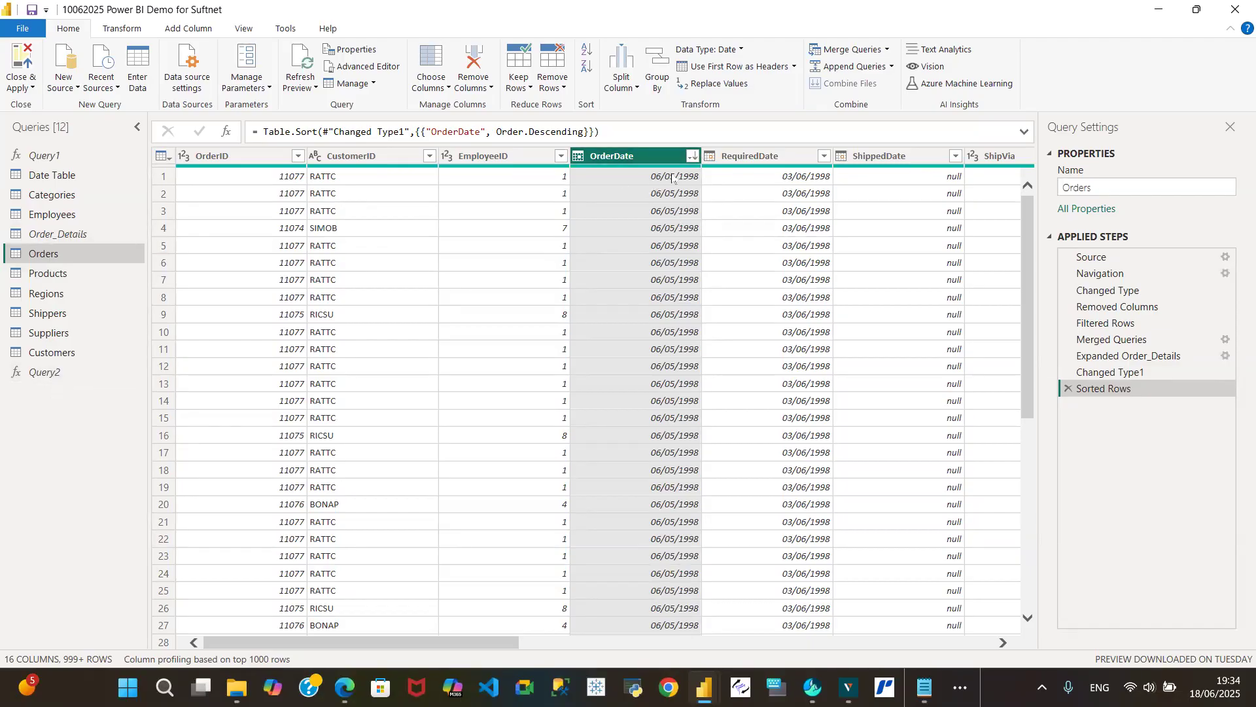
- Invoke the Query2 function with StartDate 01/01/1996, EndDate 31/12/1998 and FYStartMonth 4
left_click(44, 374)
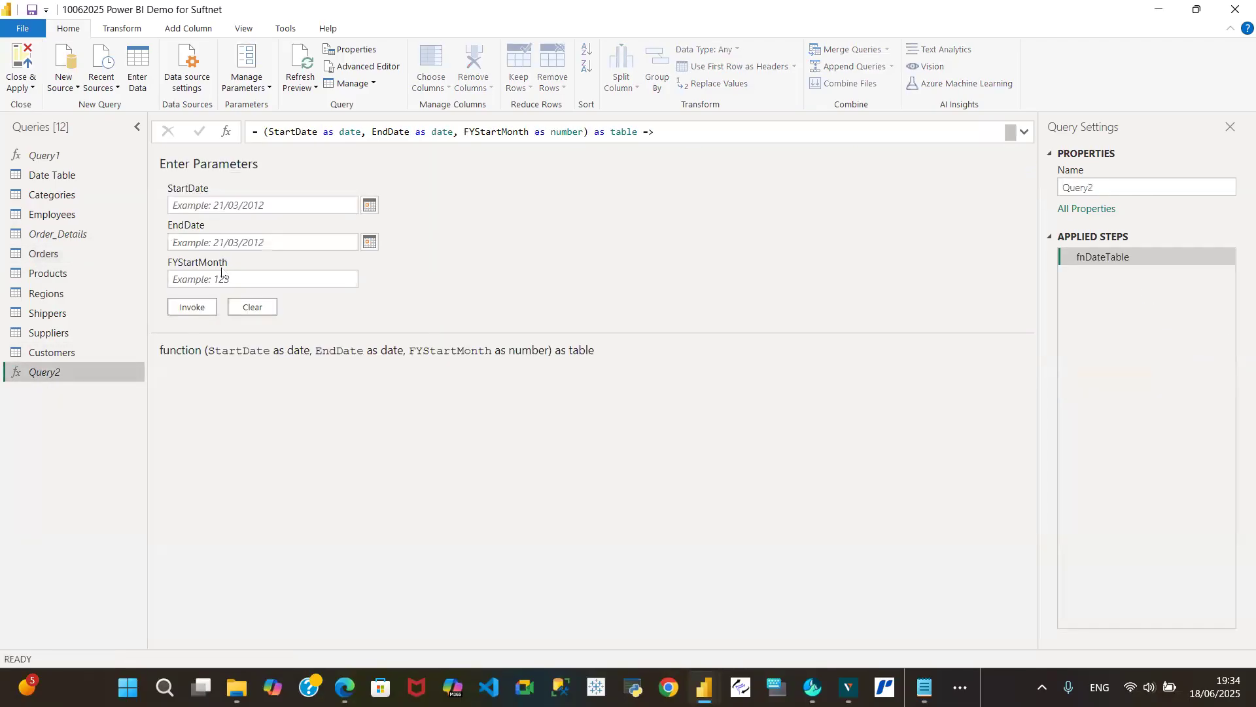
left_click(225, 205)
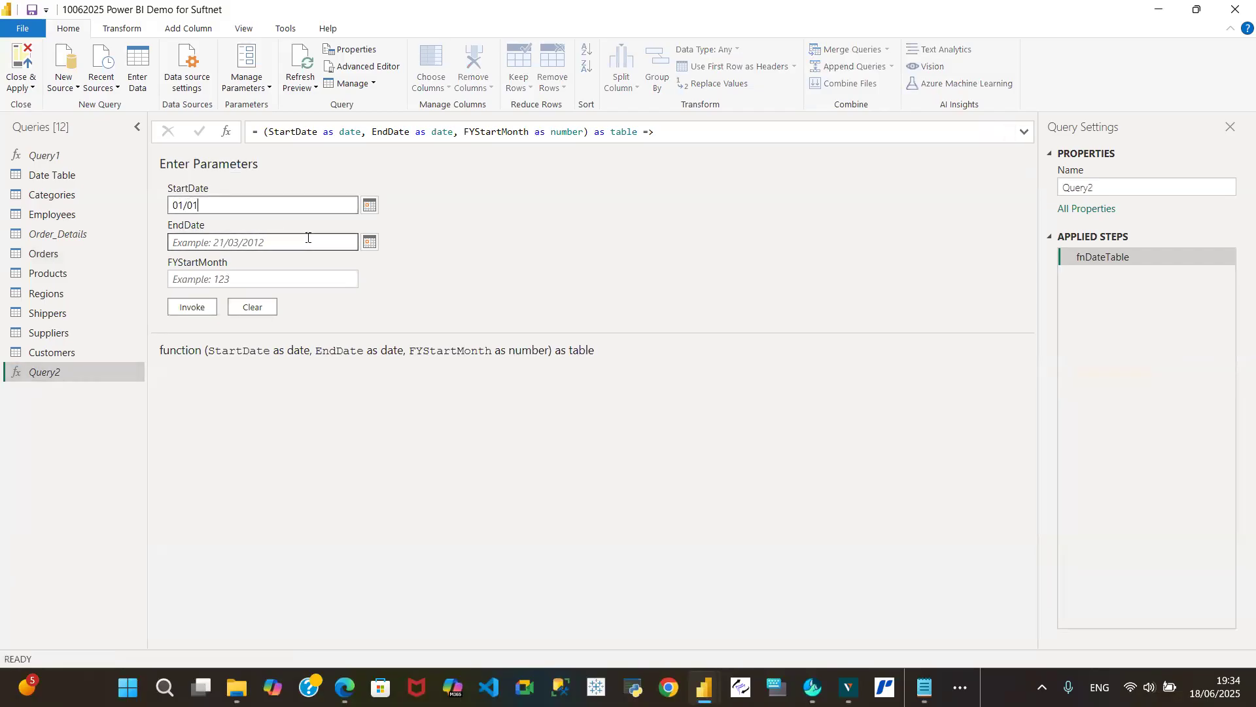
type("01/01/191")
left_click(214, 246)
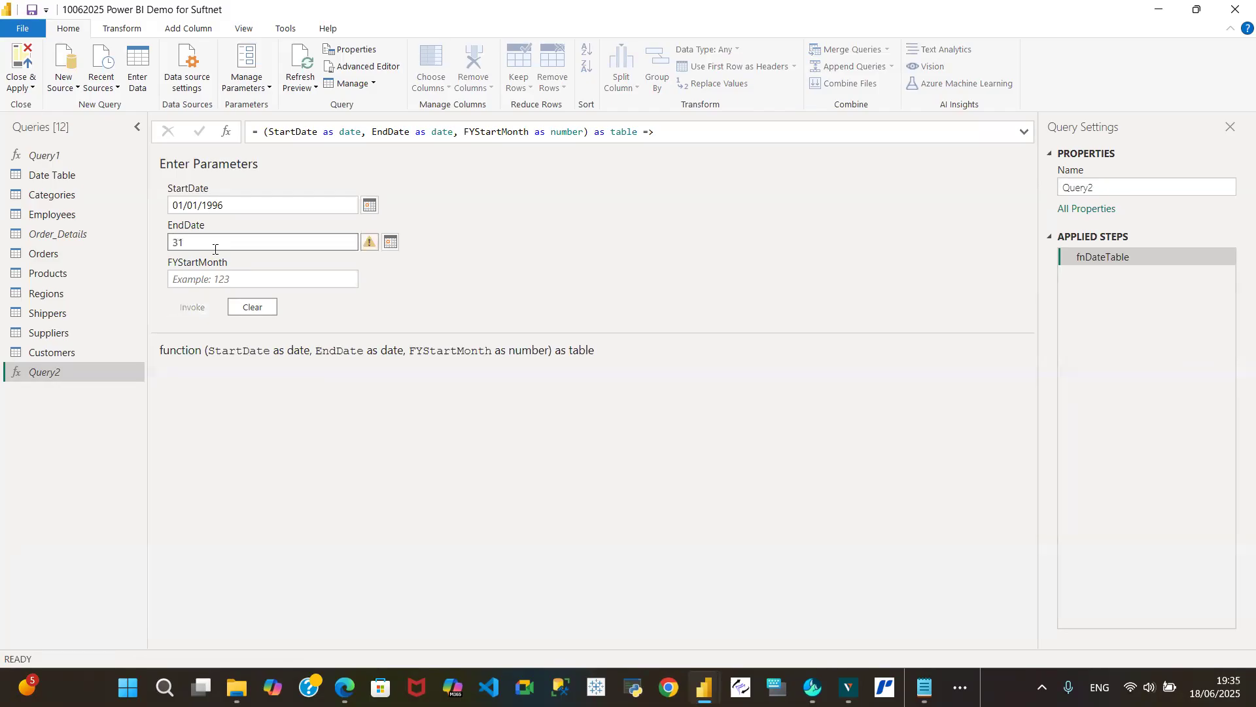
type("31/12/1998")
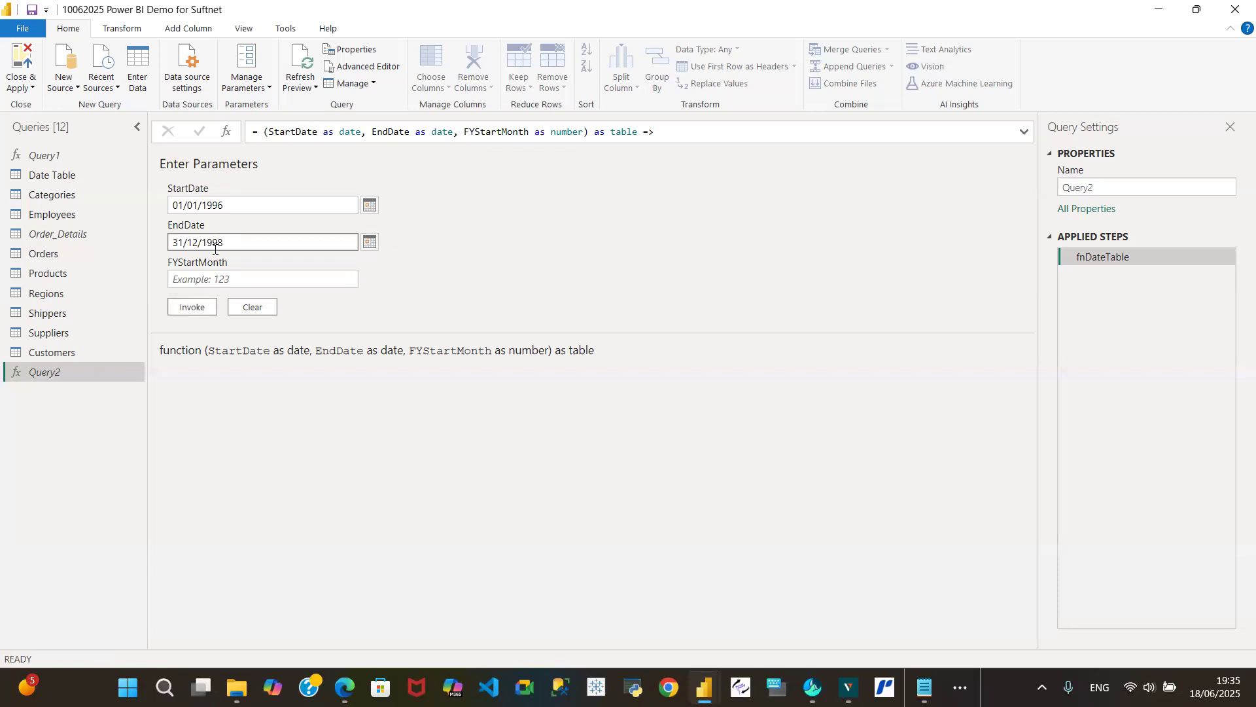
left_click(204, 282)
left_click(204, 286)
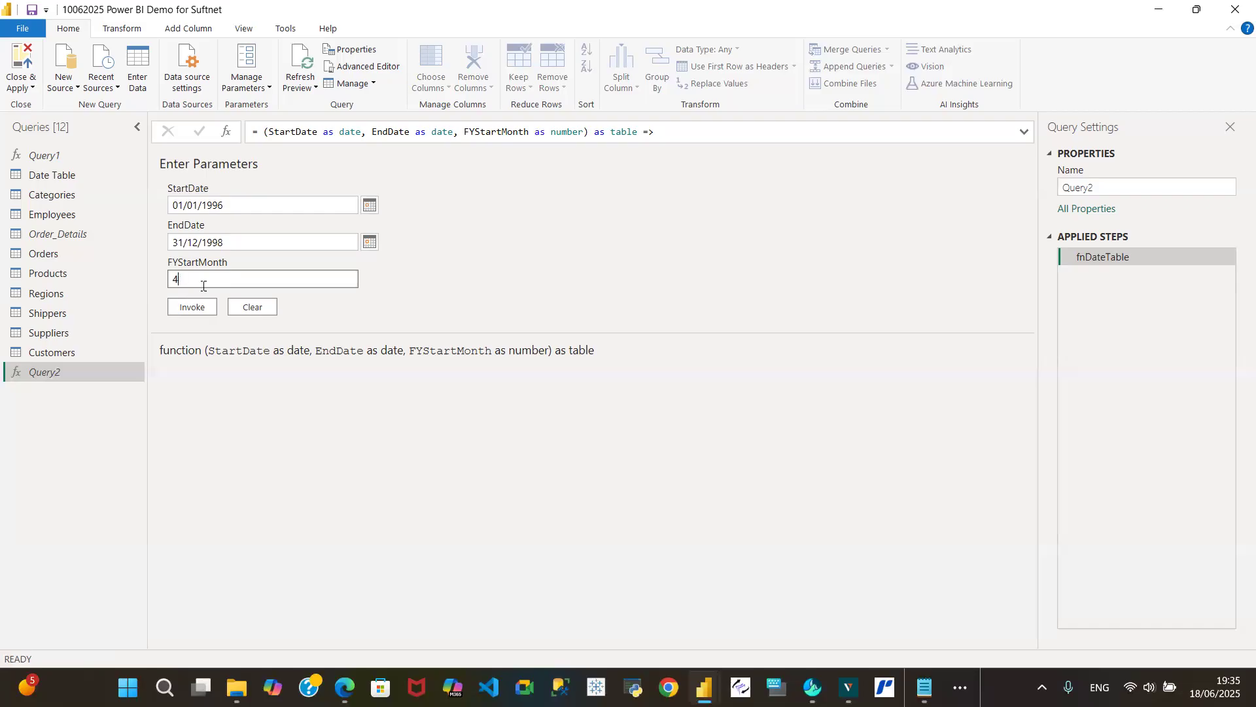
left_click(192, 307)
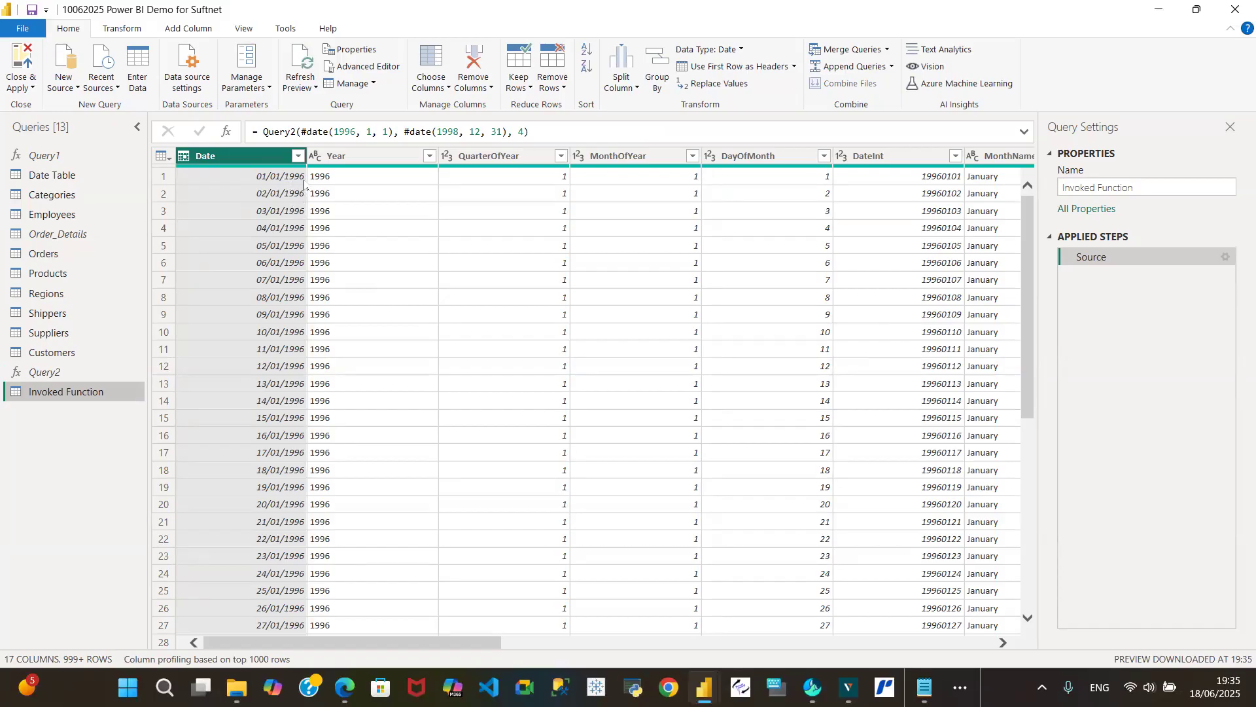
- Sort the invoked date table by its Date column in descending order
left_click(298, 156)
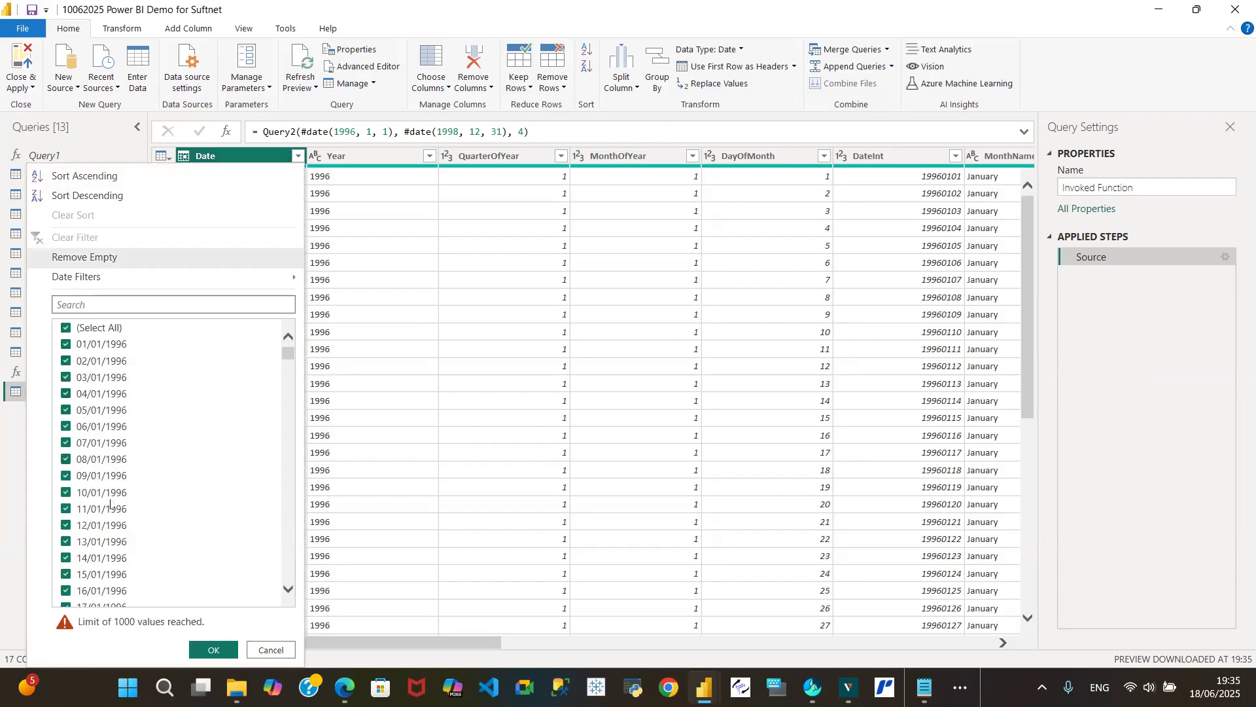
left_click(144, 199)
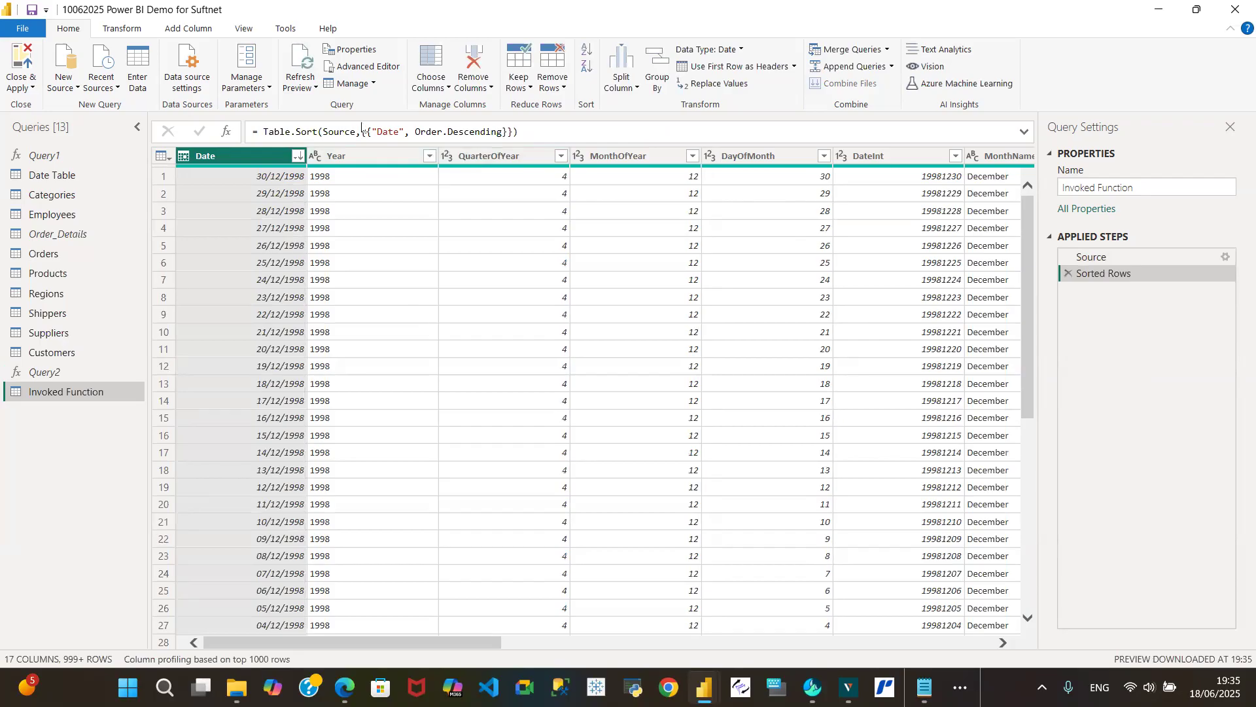
- Inspect the invoked table's M code in the Advanced Editor and review the fnDateTable source code in Notepad
left_click(370, 67)
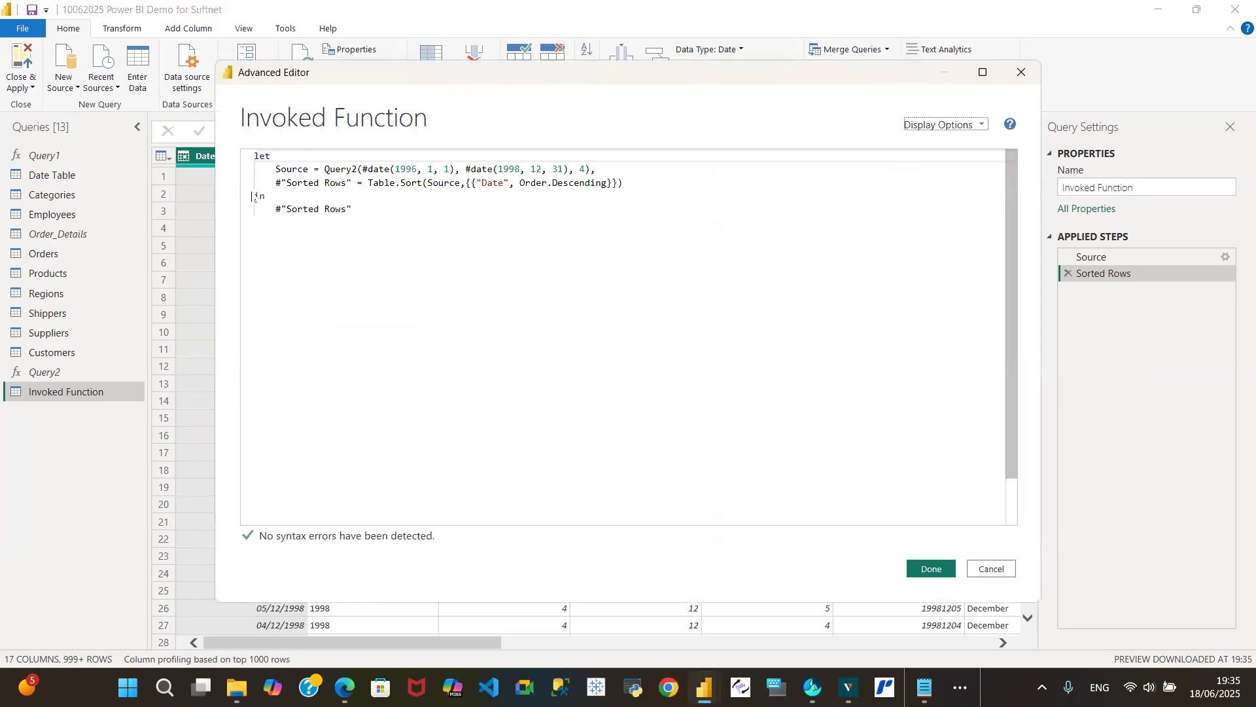
left_click(991, 569)
left_click(924, 687)
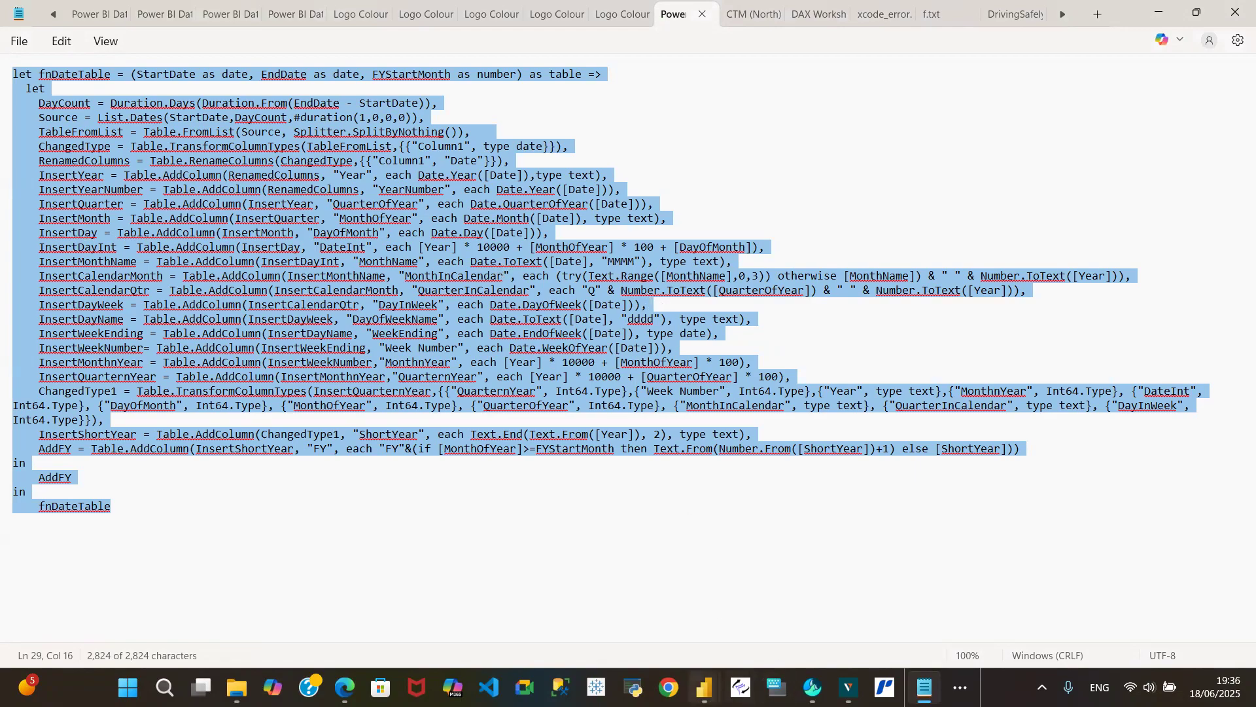
mouse_move(704, 687)
left_click(848, 630)
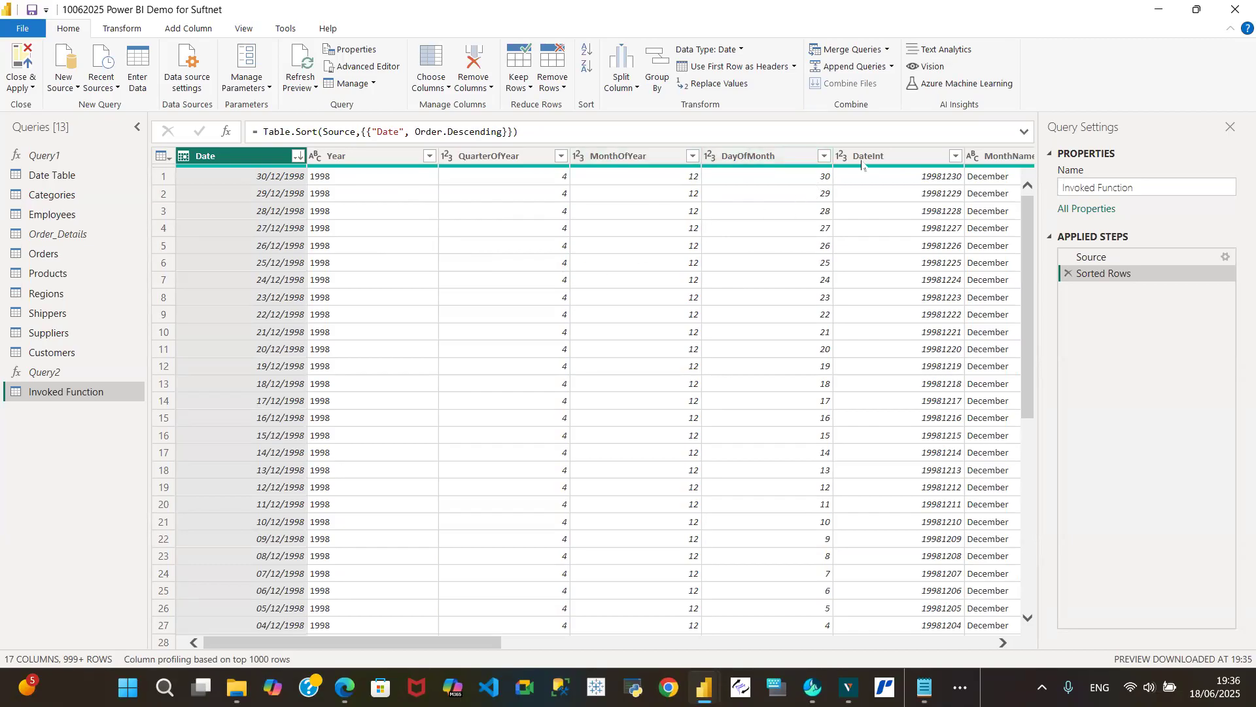
- Examine all columns of the invoked date table, from Date across to FY
left_click_drag(454, 644, 944, 644)
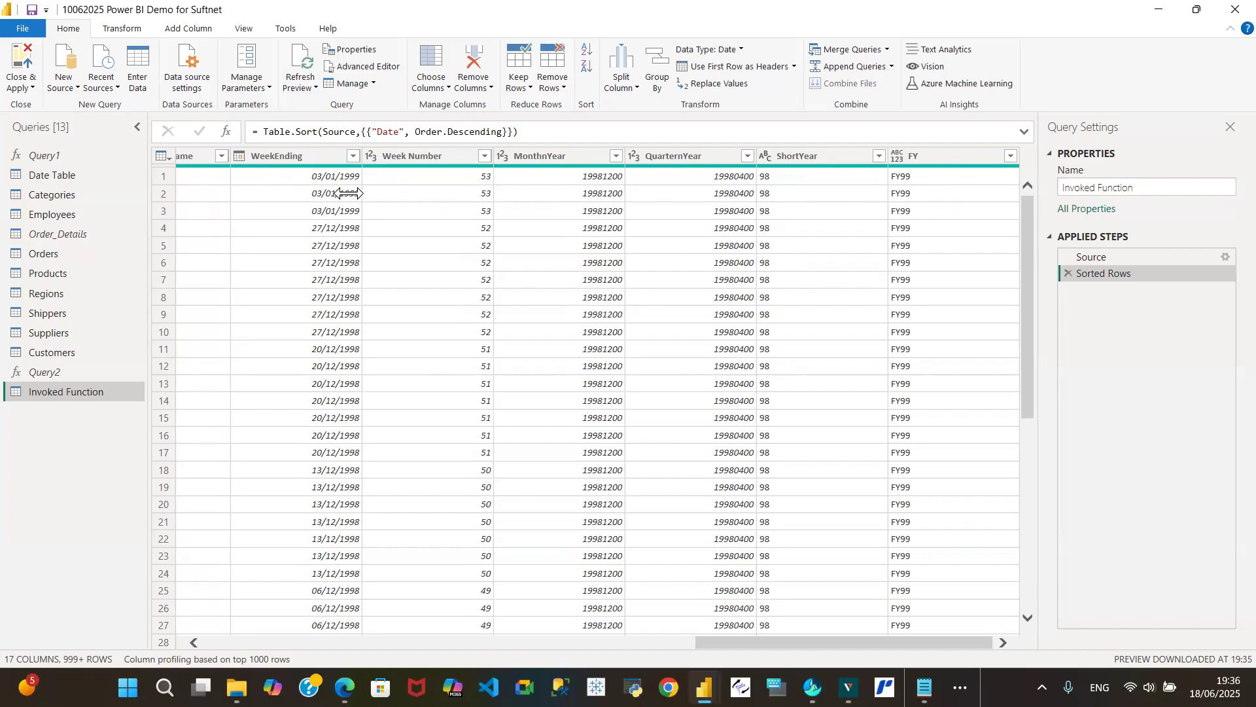
left_click_drag(725, 641, 205, 609)
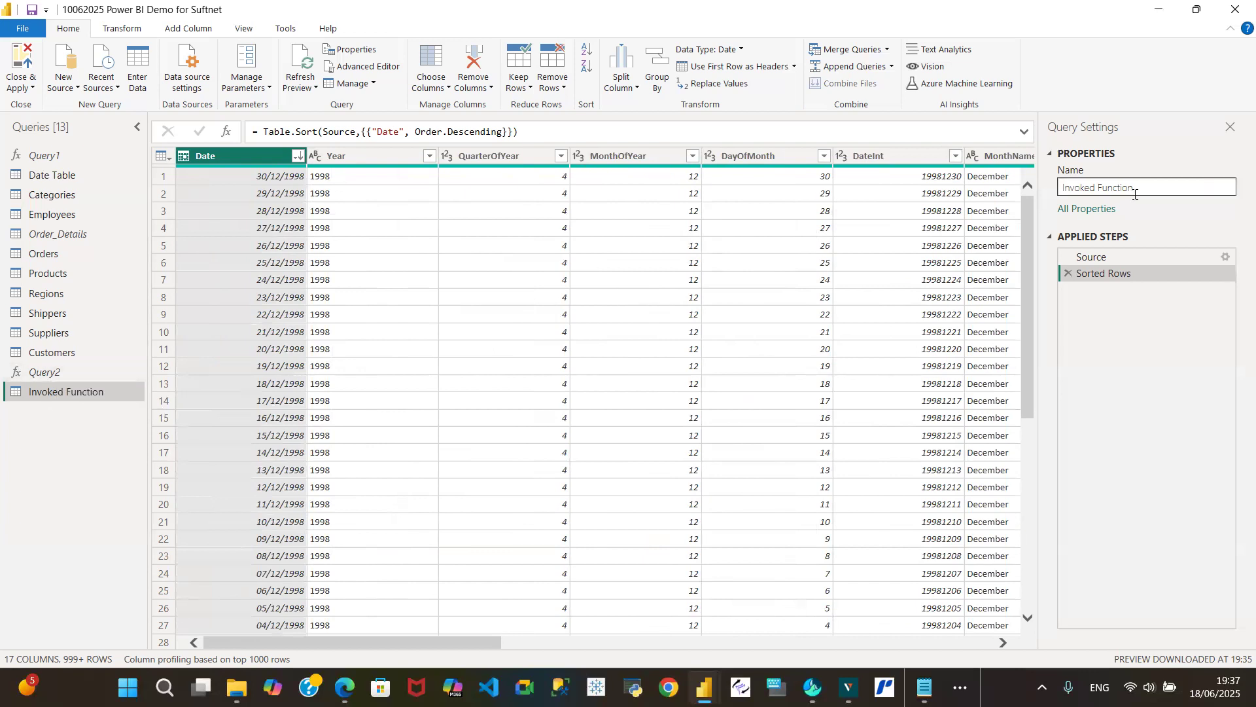
left_click_drag(1144, 182, 1052, 197)
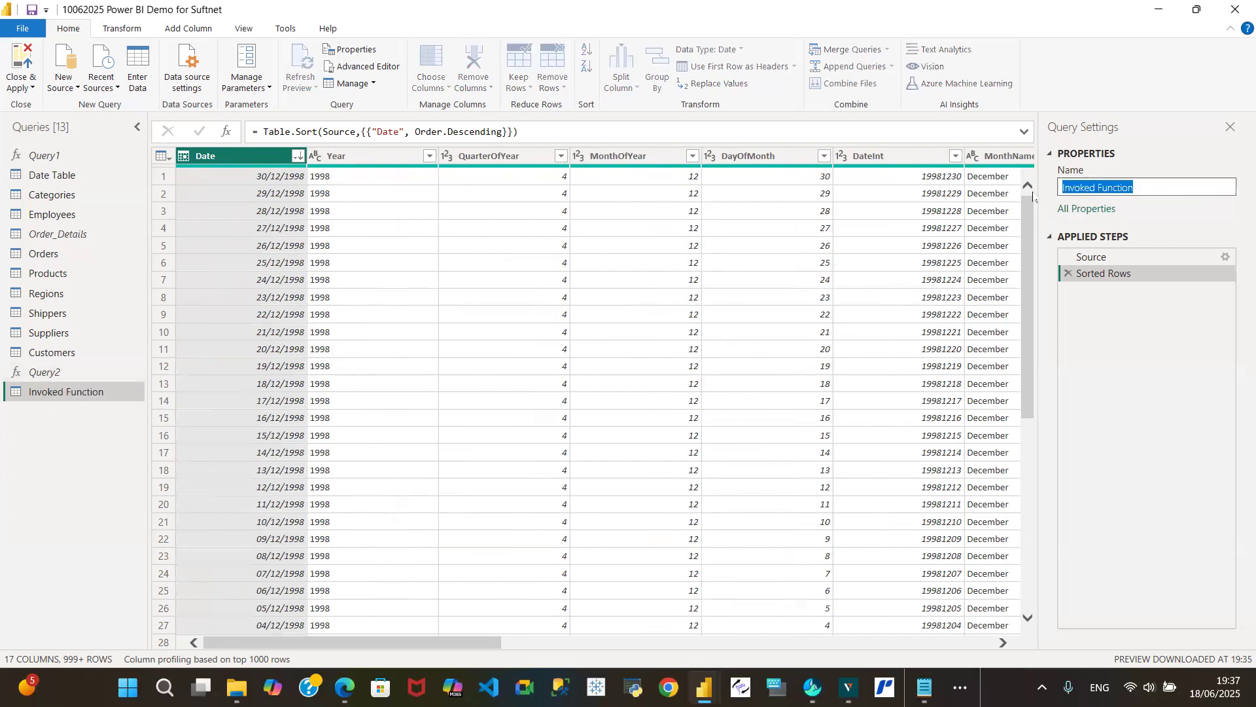
- Delete the old Date Table query from the query list
left_click(51, 176)
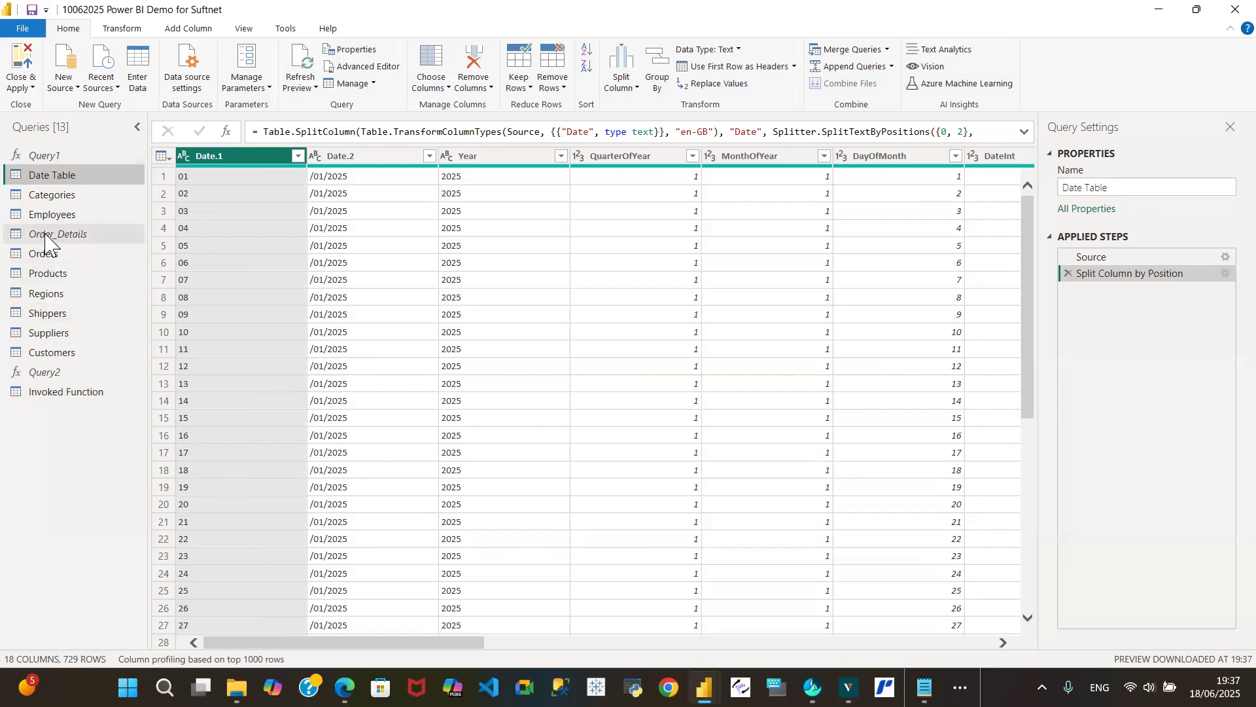
right_click(71, 175)
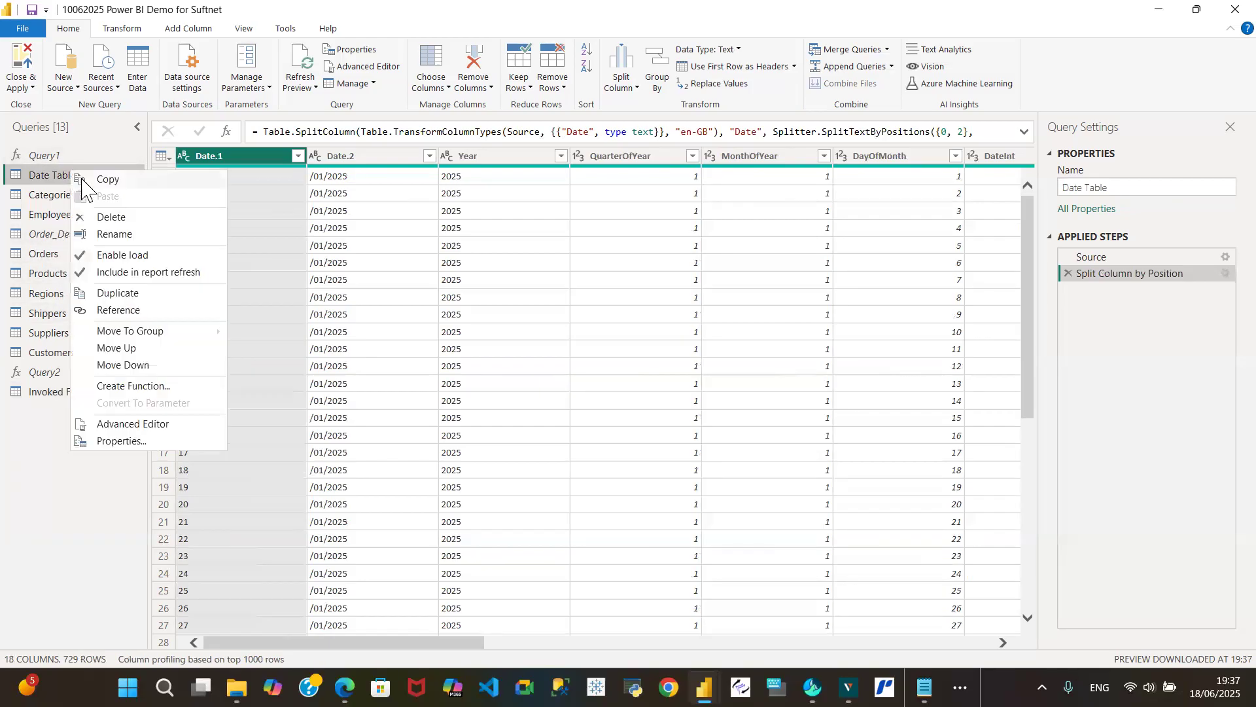
left_click(105, 217)
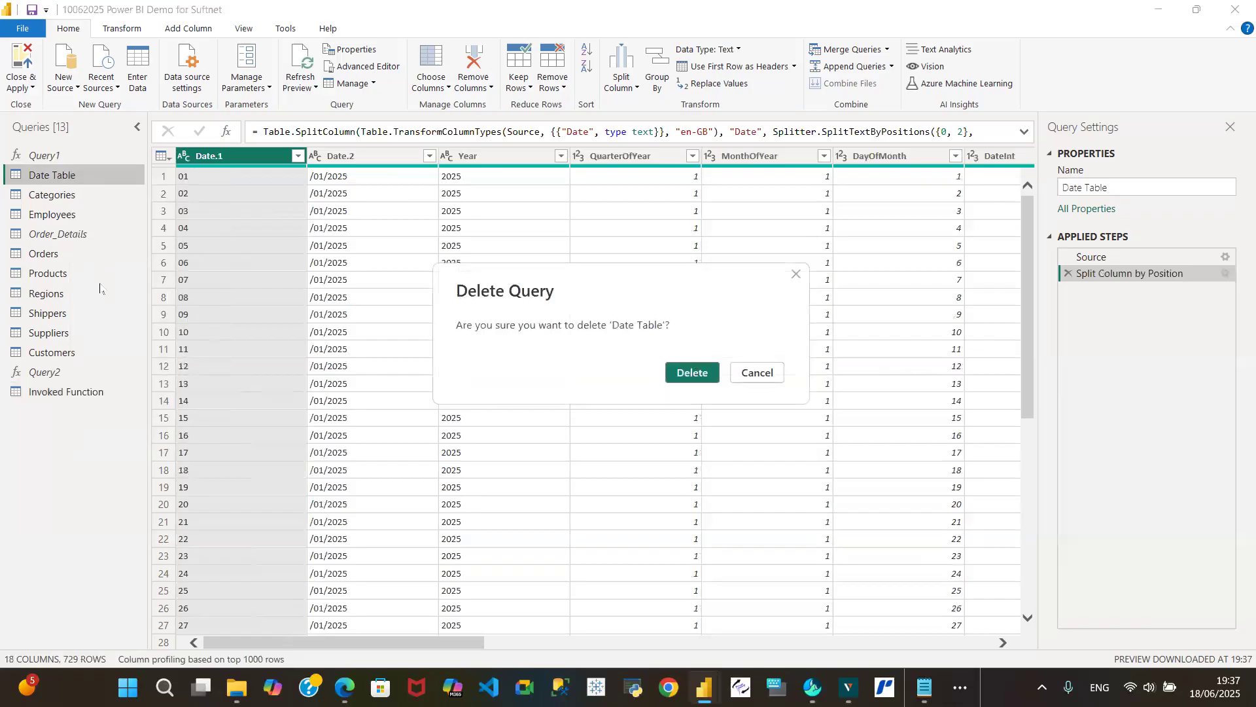
left_click(691, 372)
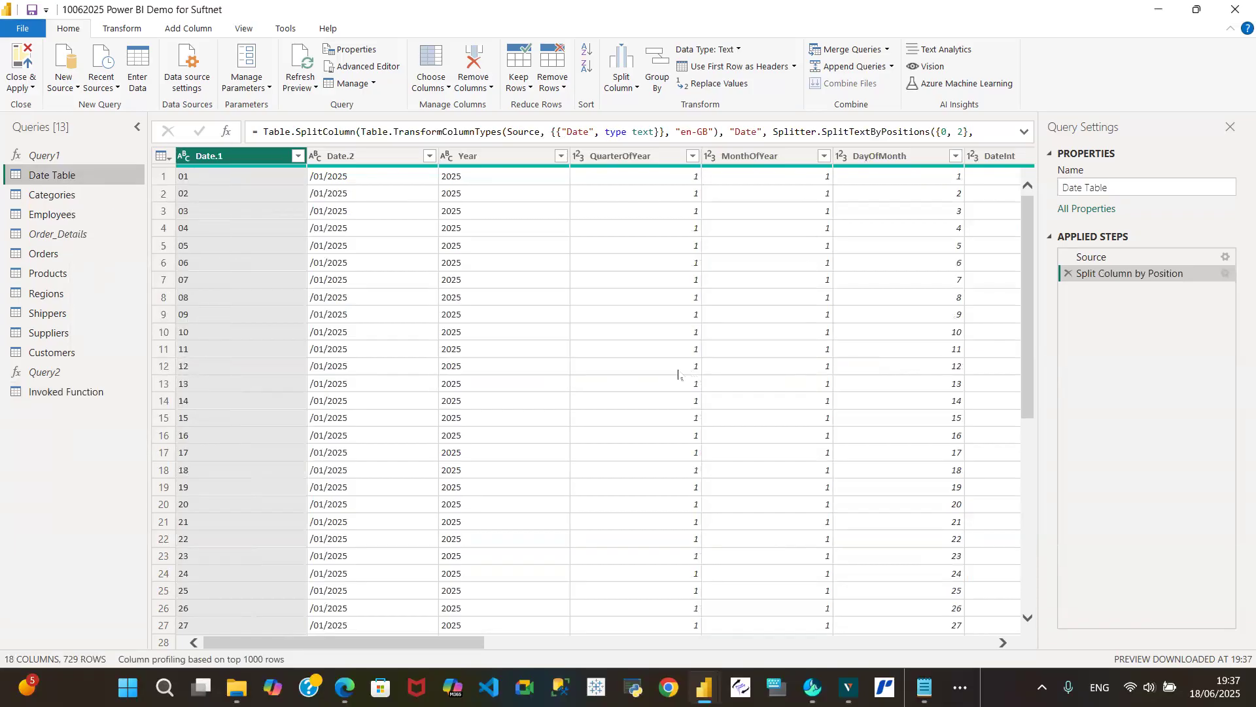
- Rename the Invoked Function query as Date Table
left_click(66, 373)
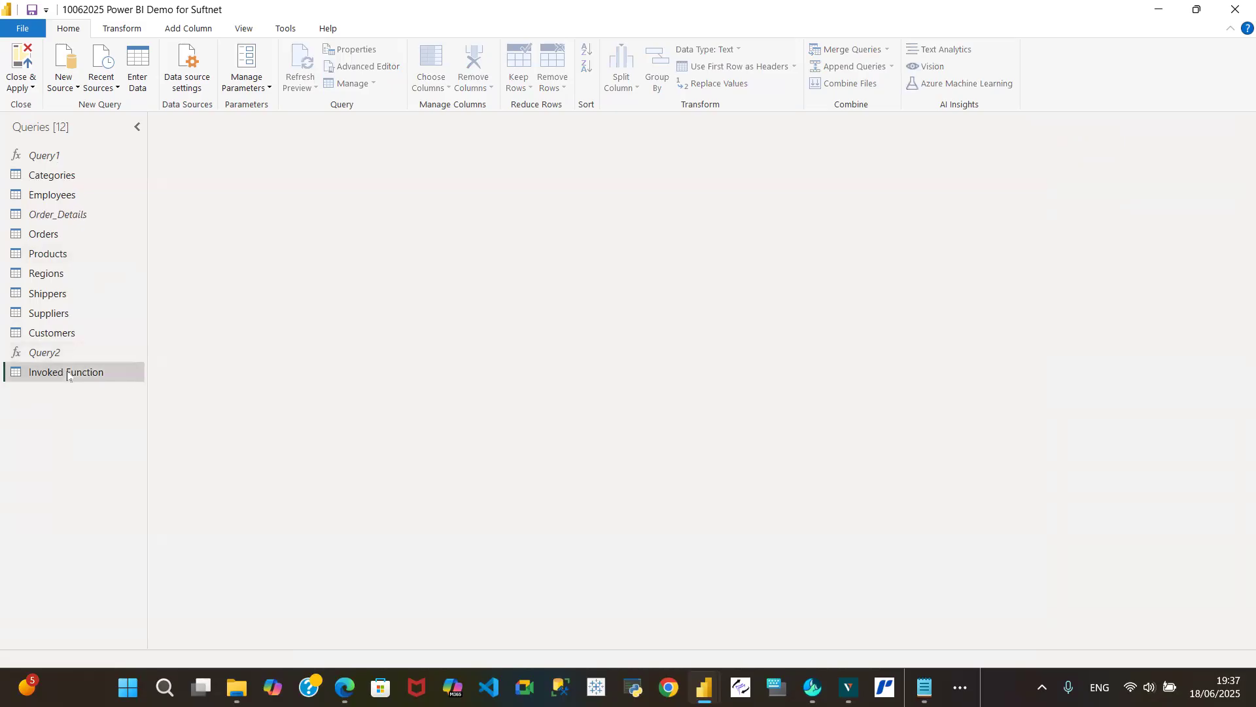
left_click(1153, 185)
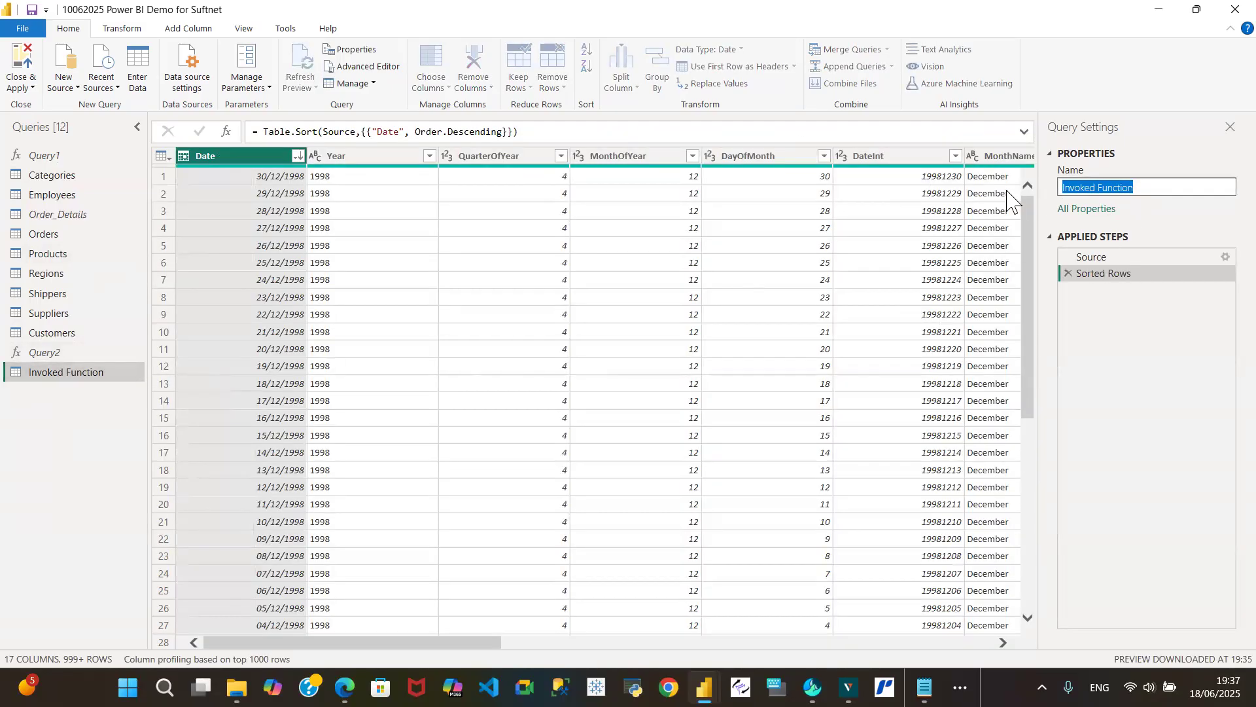
type("Date Table")
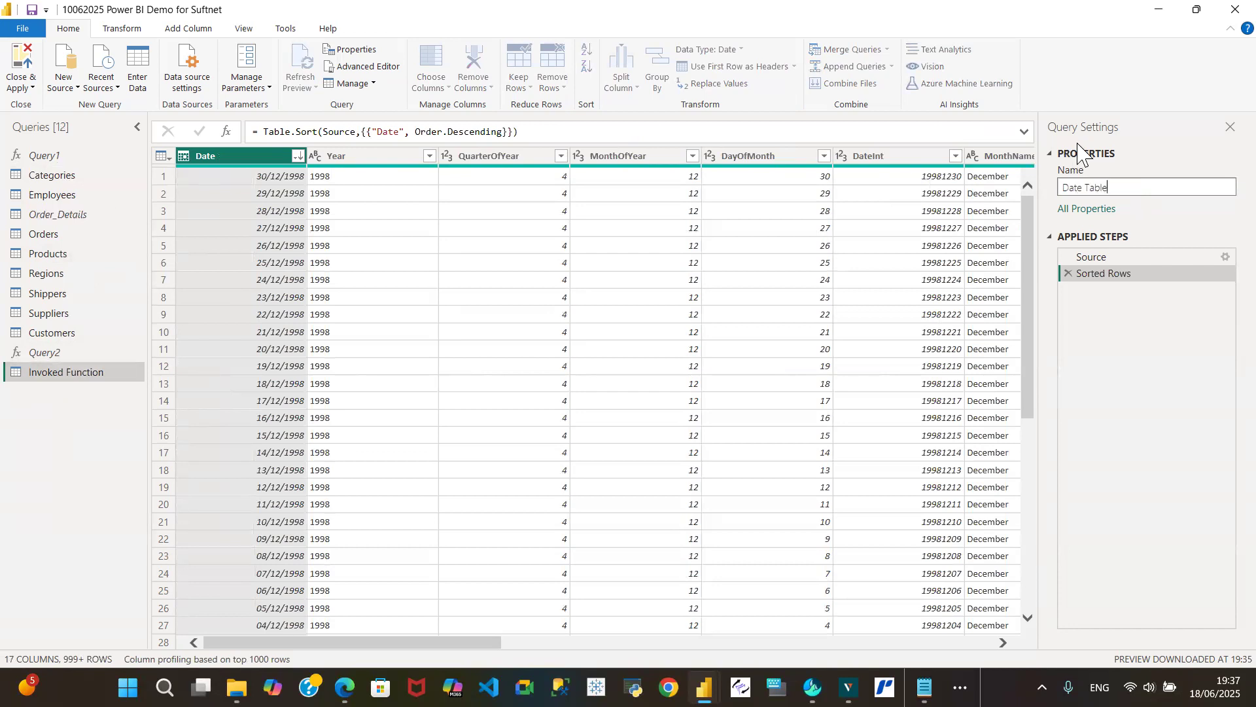
key("Return")
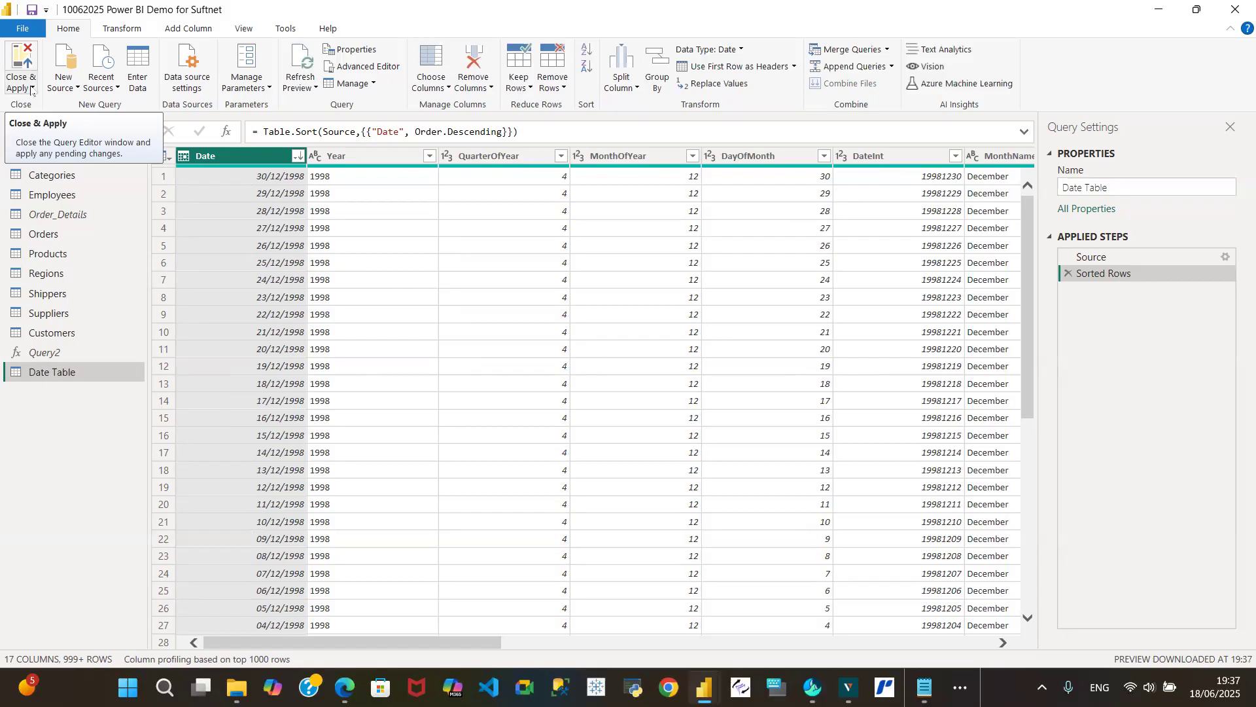
- Close Power Query Editor, applying the pending query changes to the model, and save the report
left_click(32, 89)
left_click(52, 106)
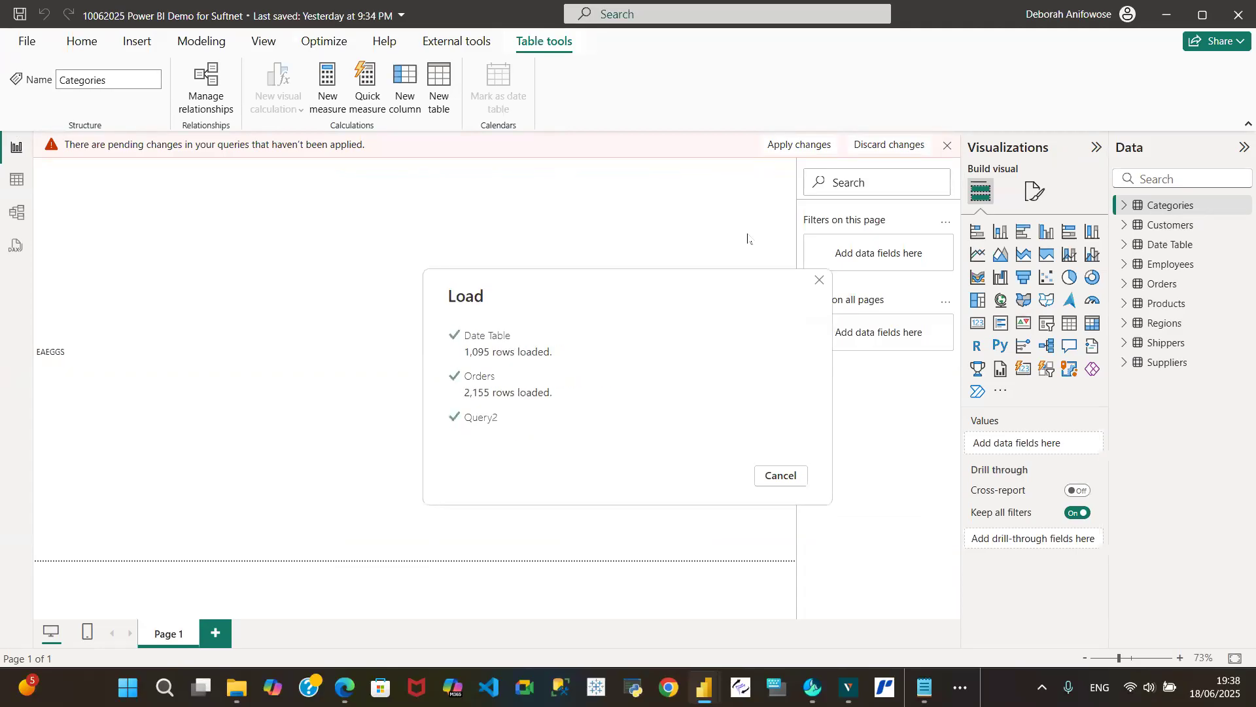
left_click(18, 12)
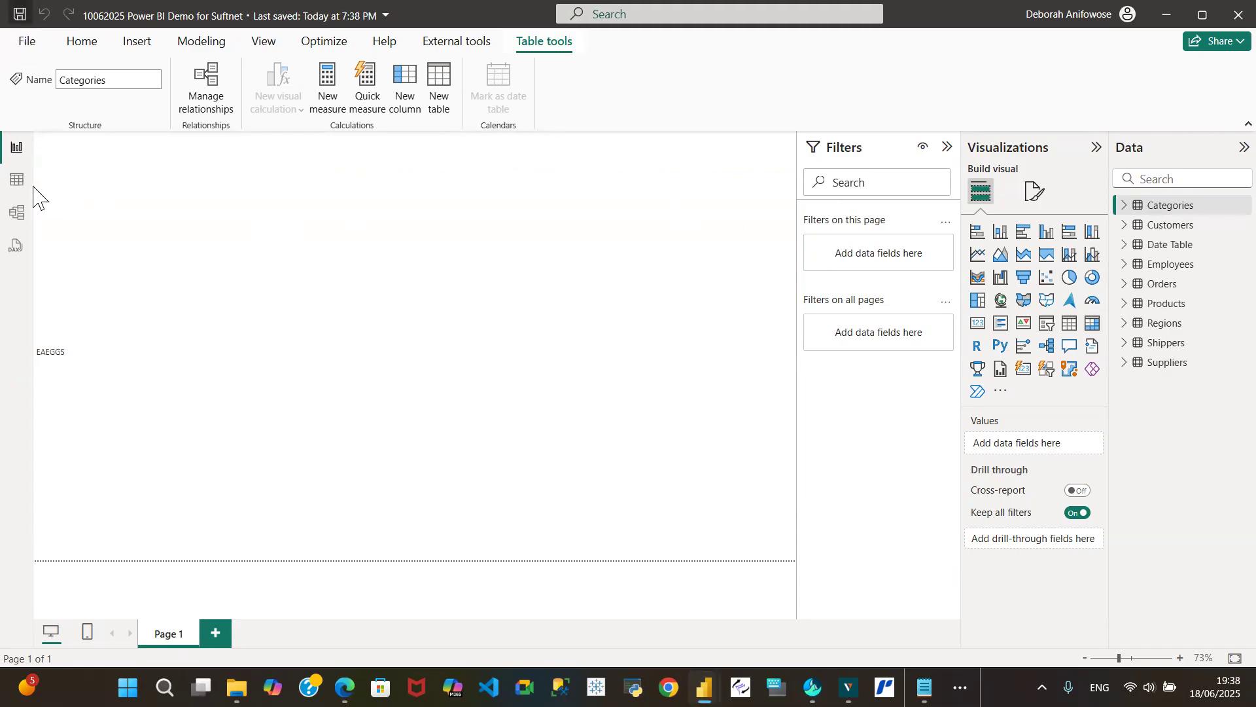
- Create another blank query from the report, inspect its default M code without editing it, and view the Categories query
left_click(82, 42)
left_click(150, 111)
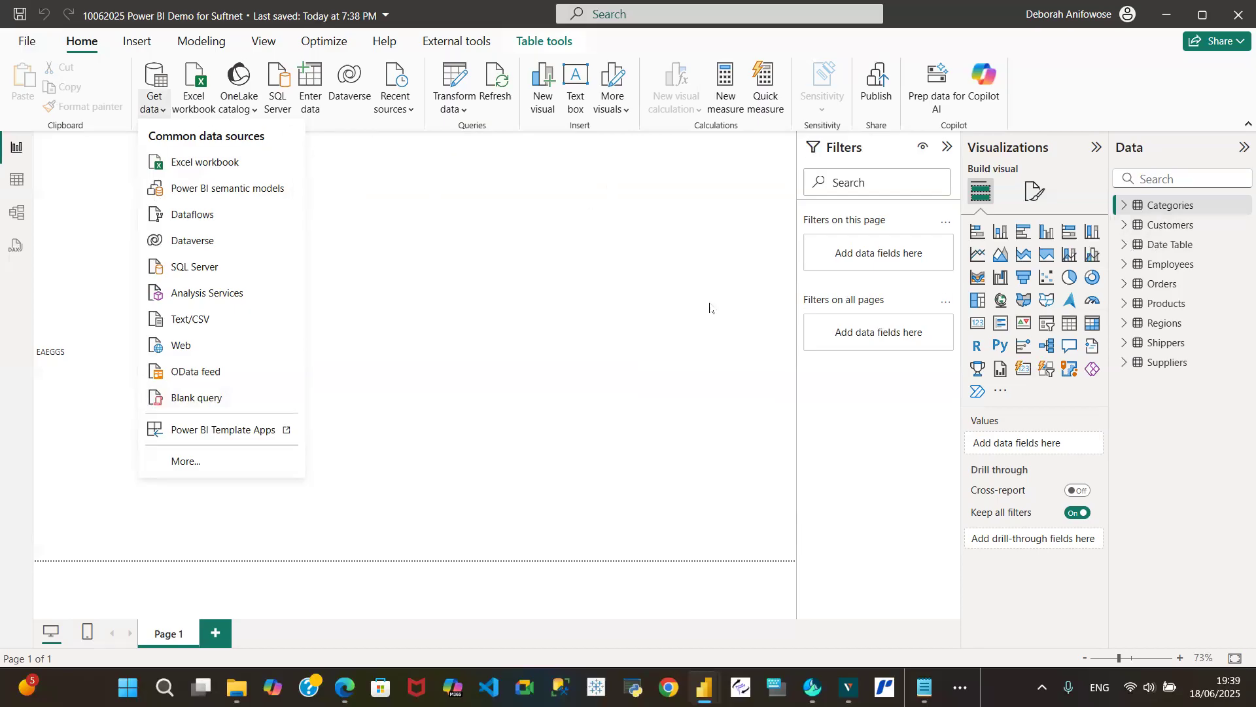
left_click(195, 400)
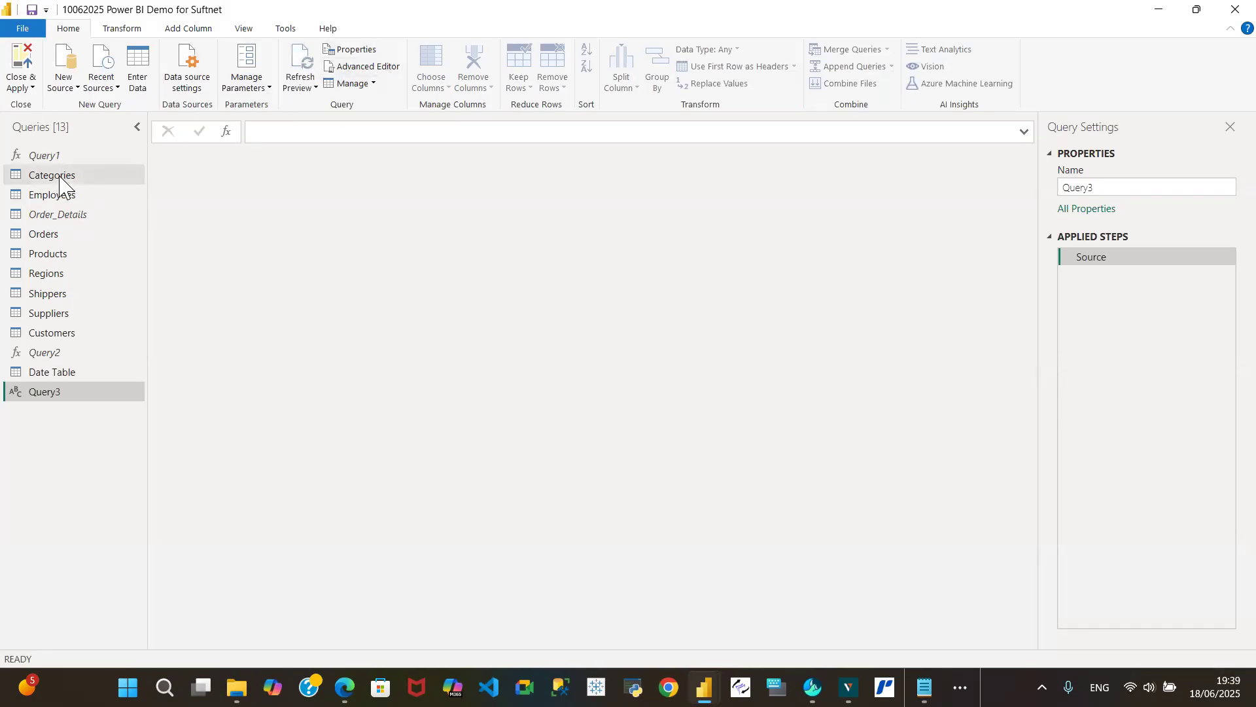
left_click(372, 67)
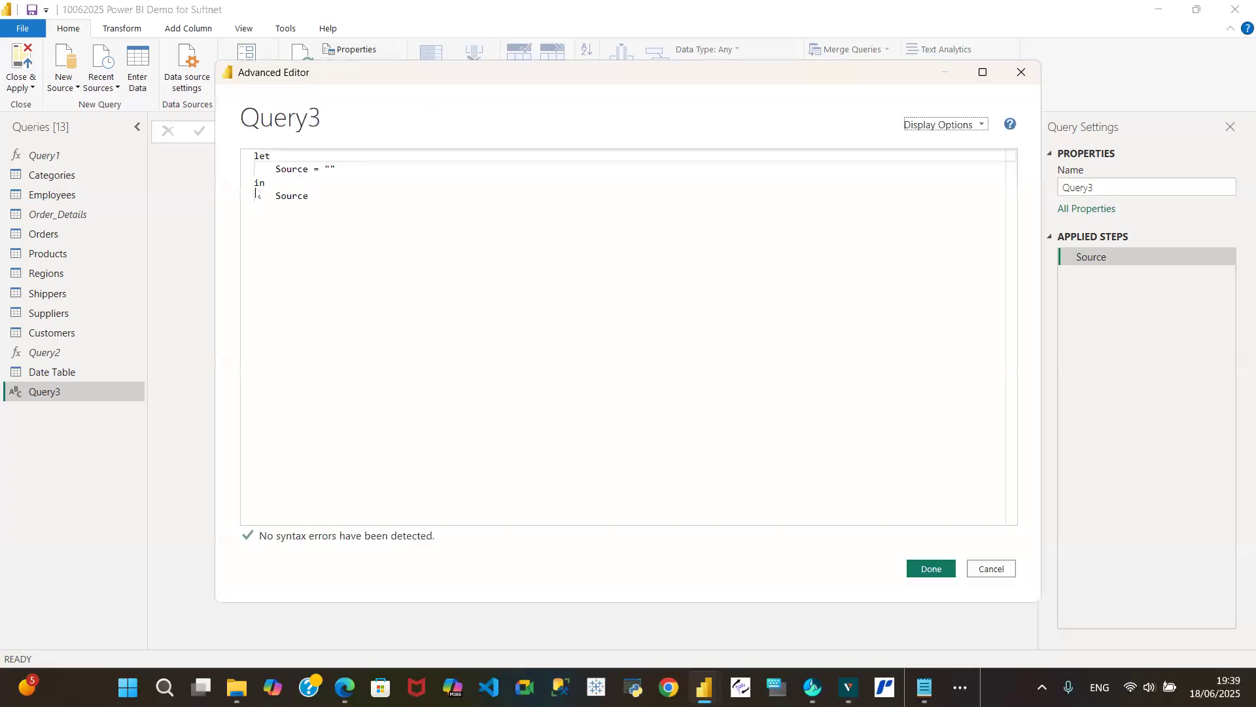
left_click(990, 569)
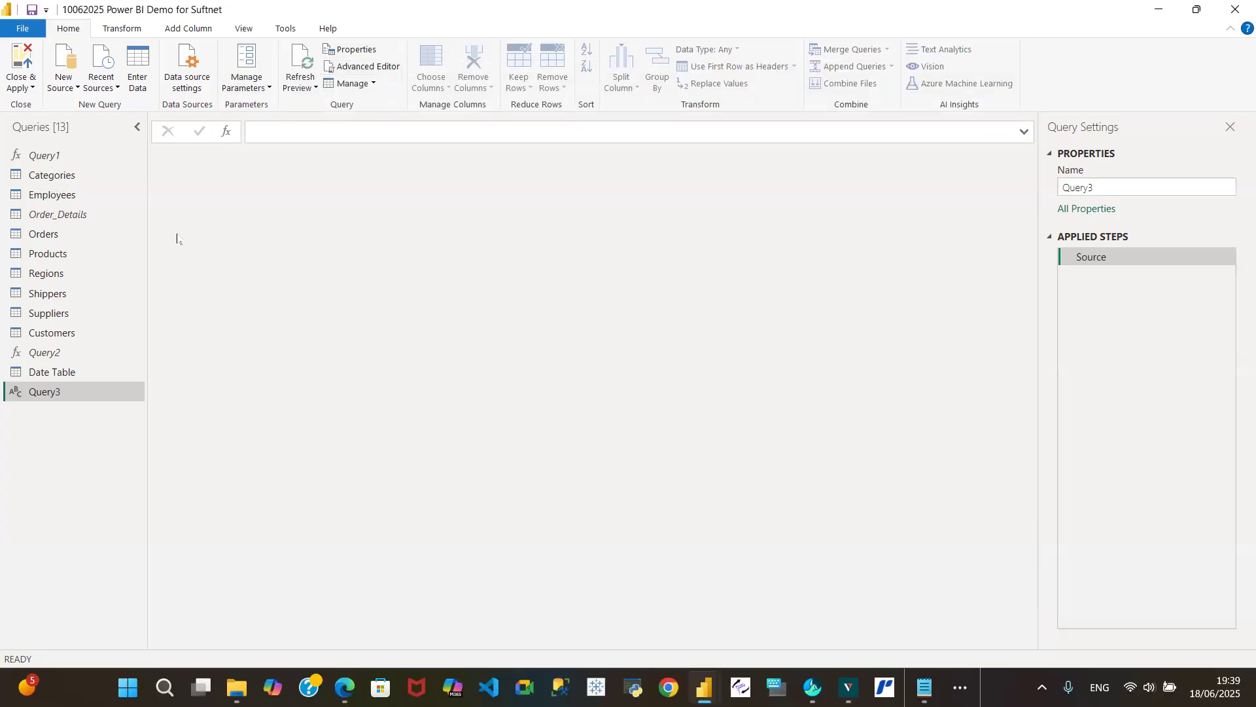
left_click(42, 178)
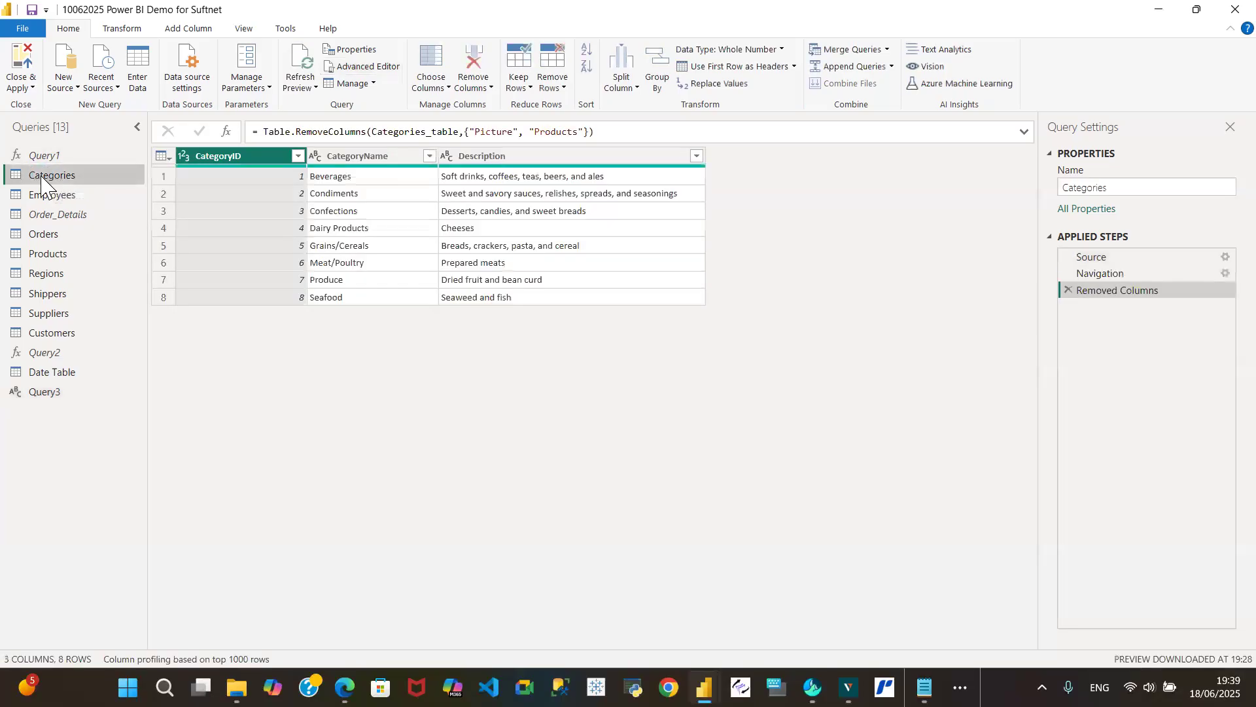
- Examine the M code behind the Categories query alongside its data and applied steps, leaving the code unedited
left_click(366, 66)
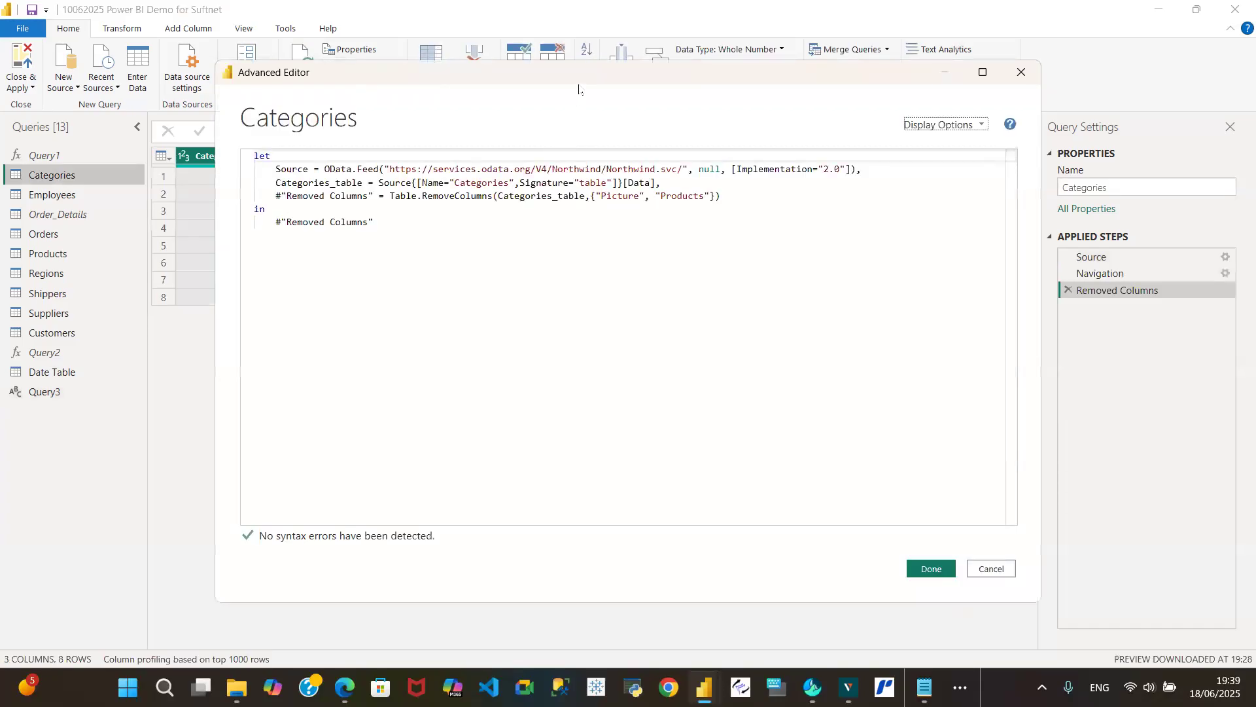
left_click_drag(578, 90, 521, 390)
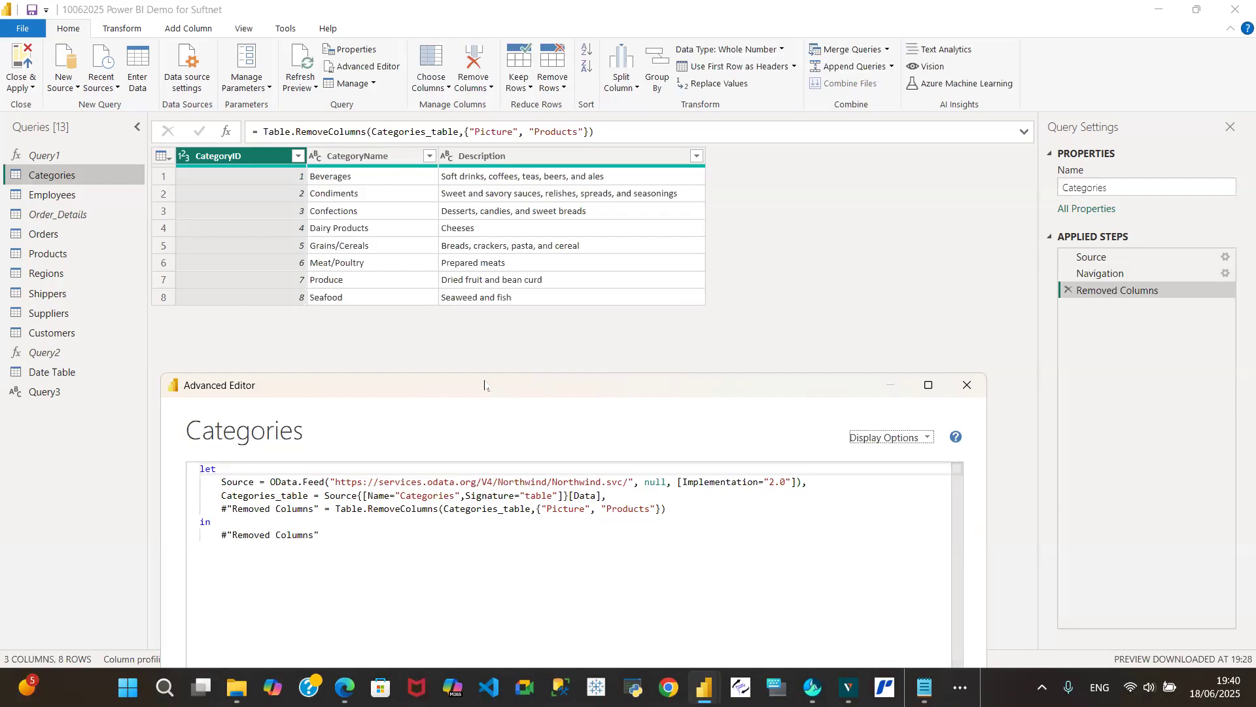
left_click_drag(486, 386, 647, 85)
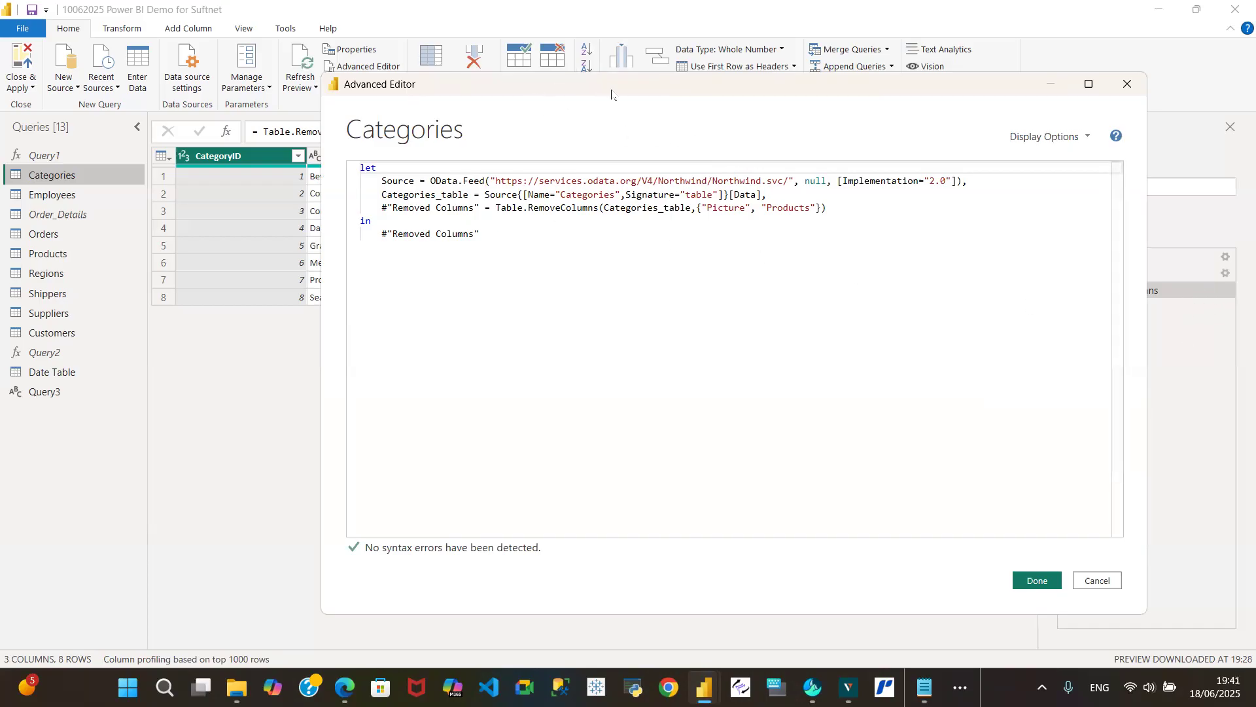
left_click_drag(603, 94, 410, 95)
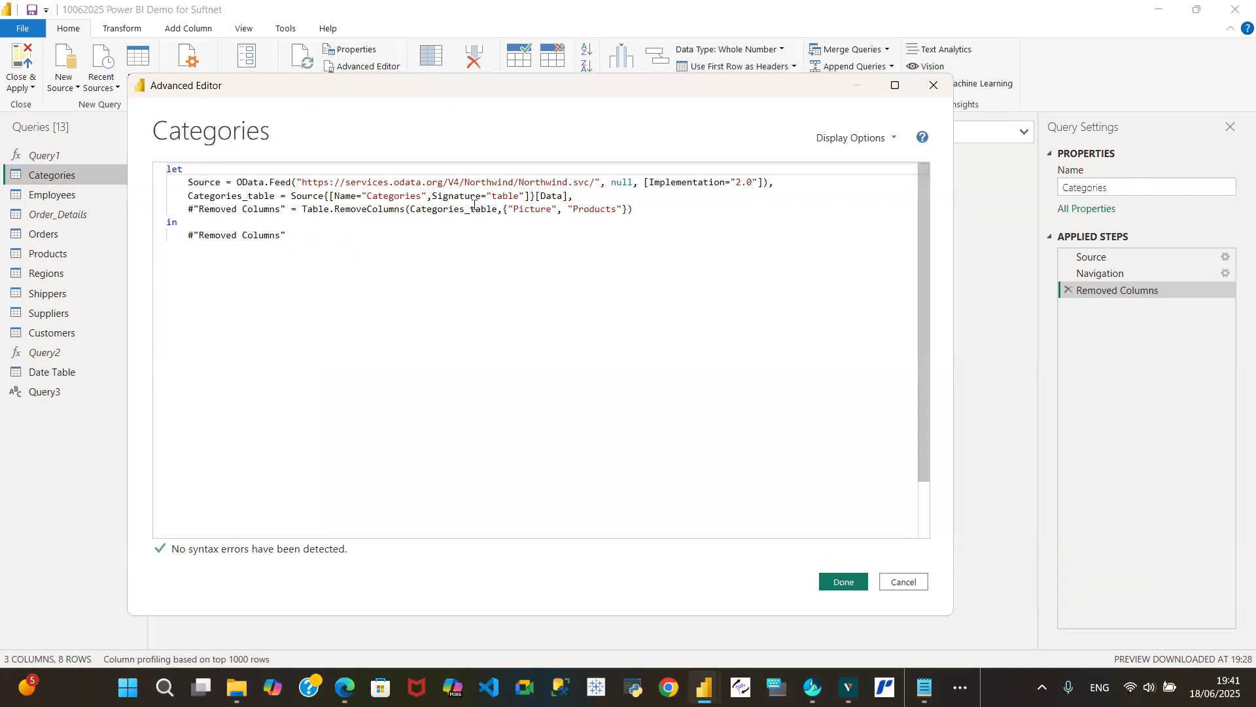
left_click(893, 583)
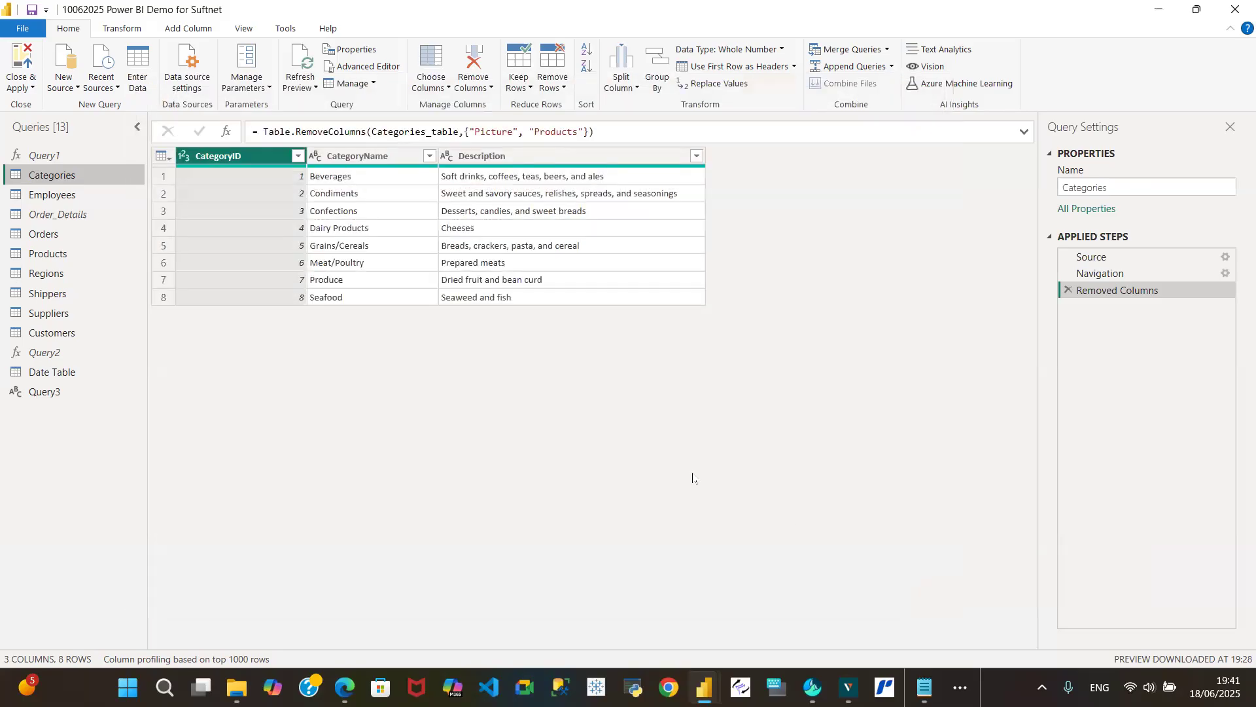
- Open Query3's M code for editing, switch to Notepad and copy the entire fnDateTable code from the Power BI Date Table code file
left_click(58, 395)
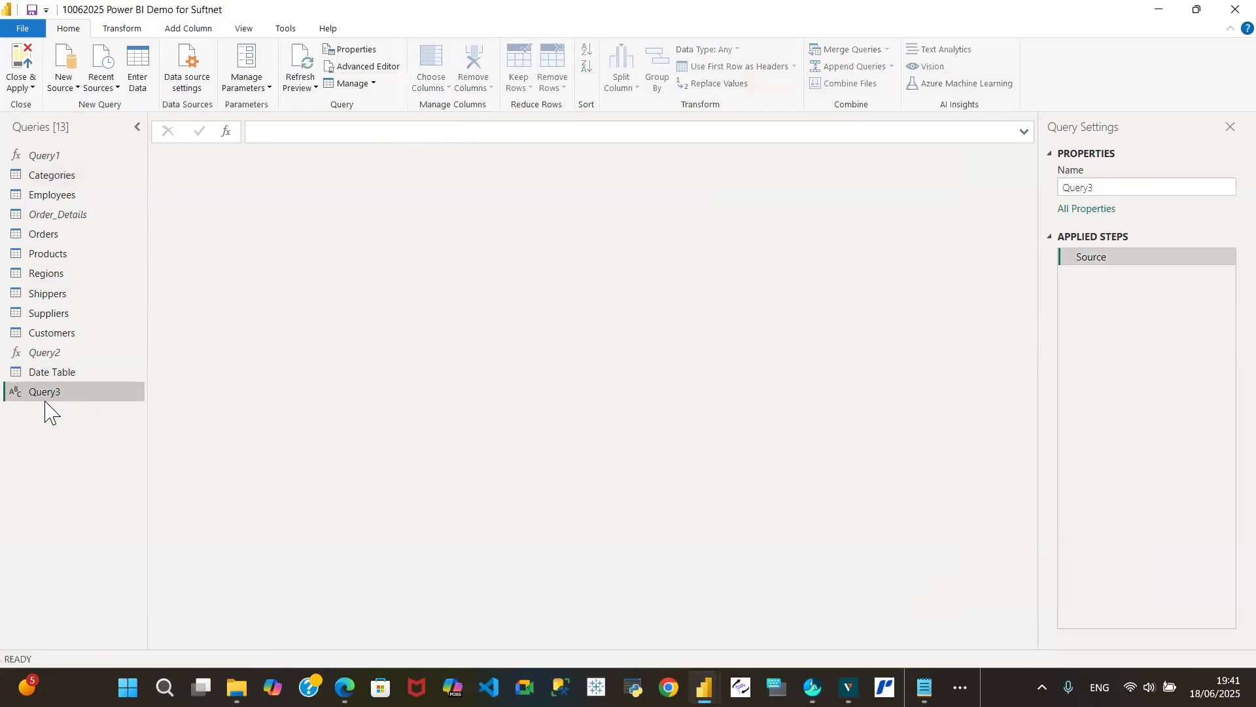
left_click(370, 67)
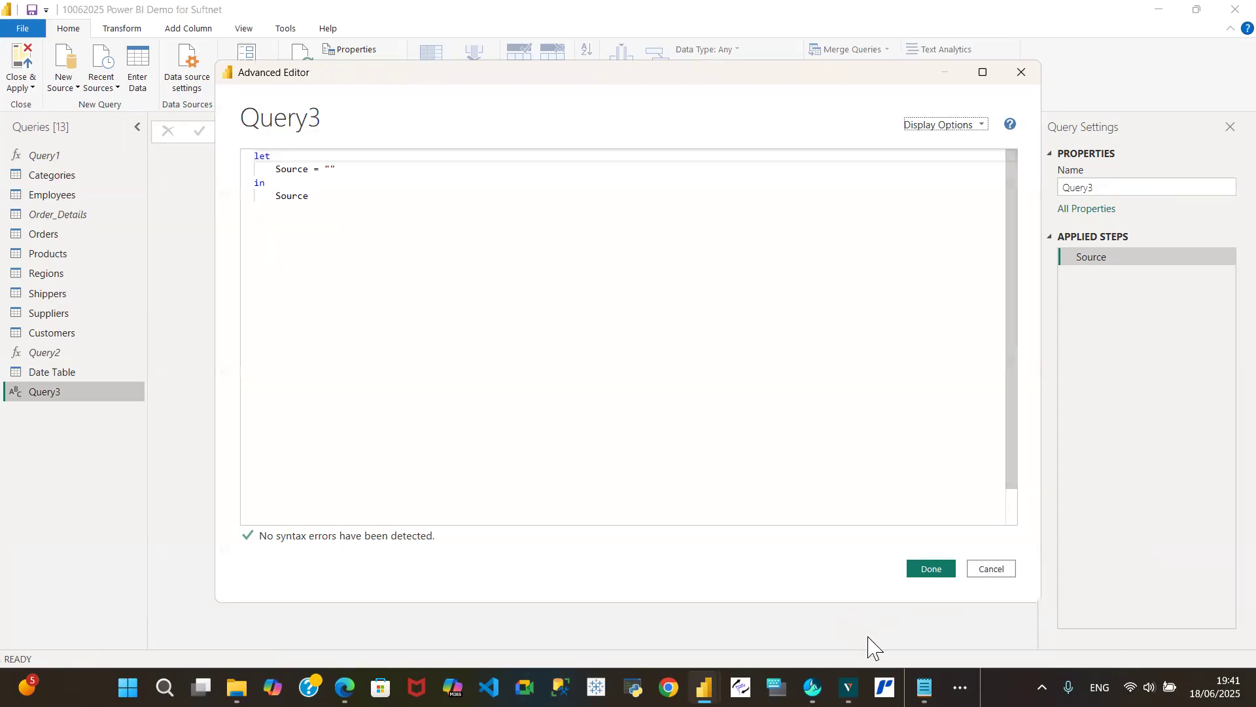
mouse_move(925, 687)
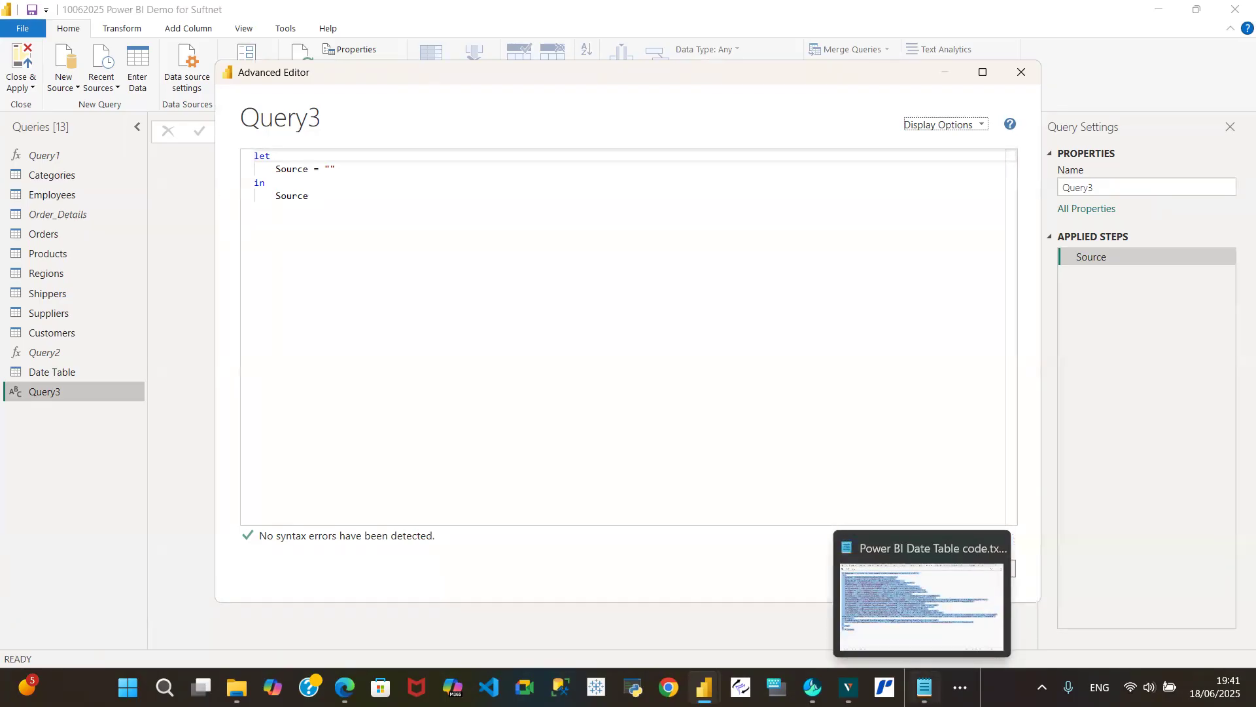
left_click(916, 648)
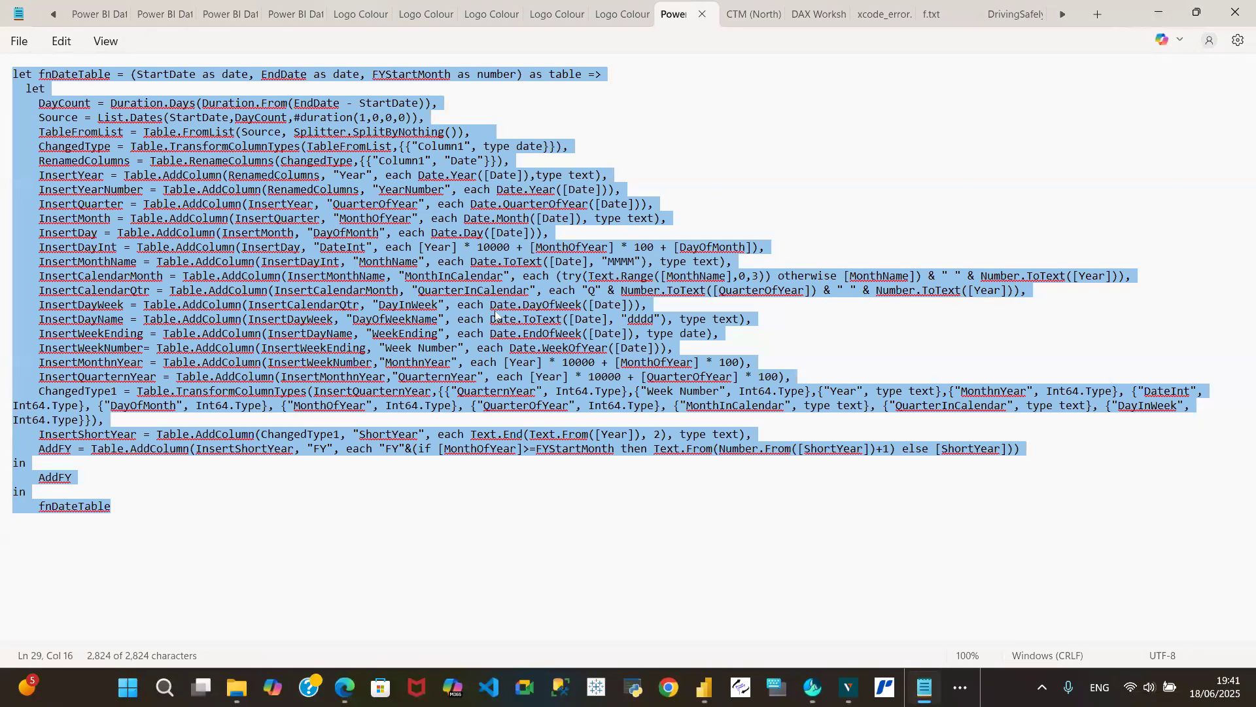
left_click(318, 507)
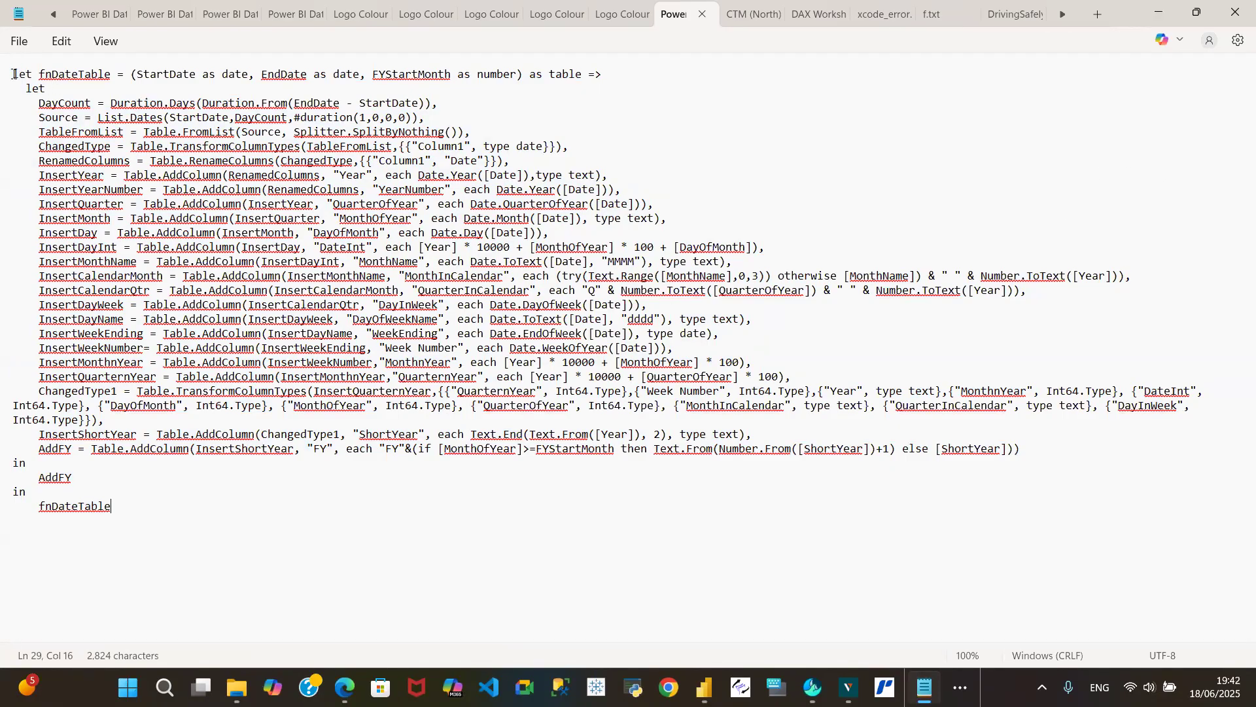
left_click_drag(13, 73, 206, 535)
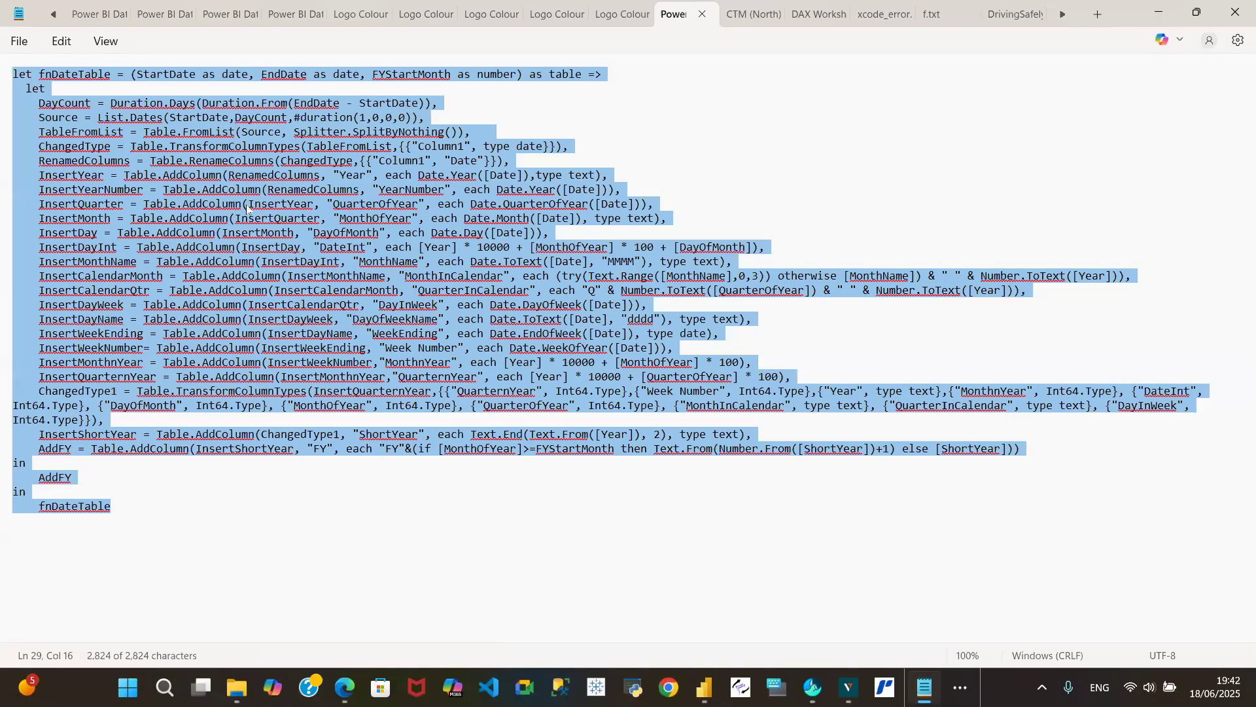
right_click(375, 306)
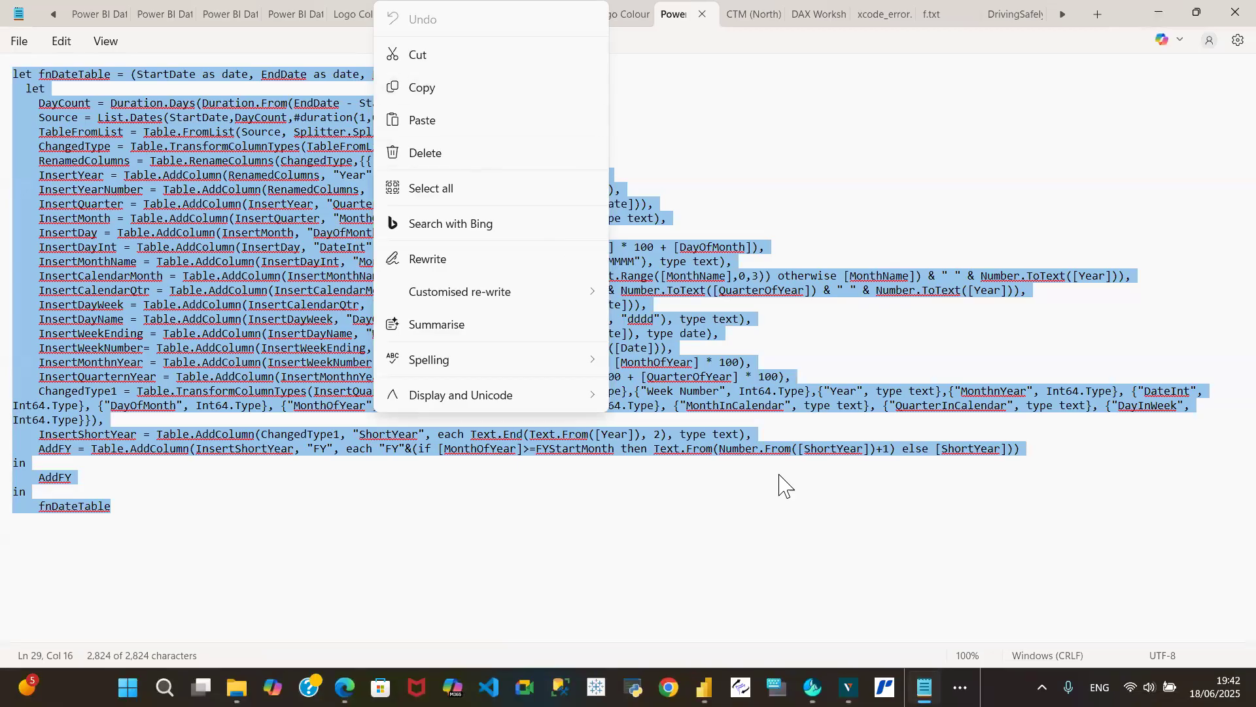
mouse_move(704, 687)
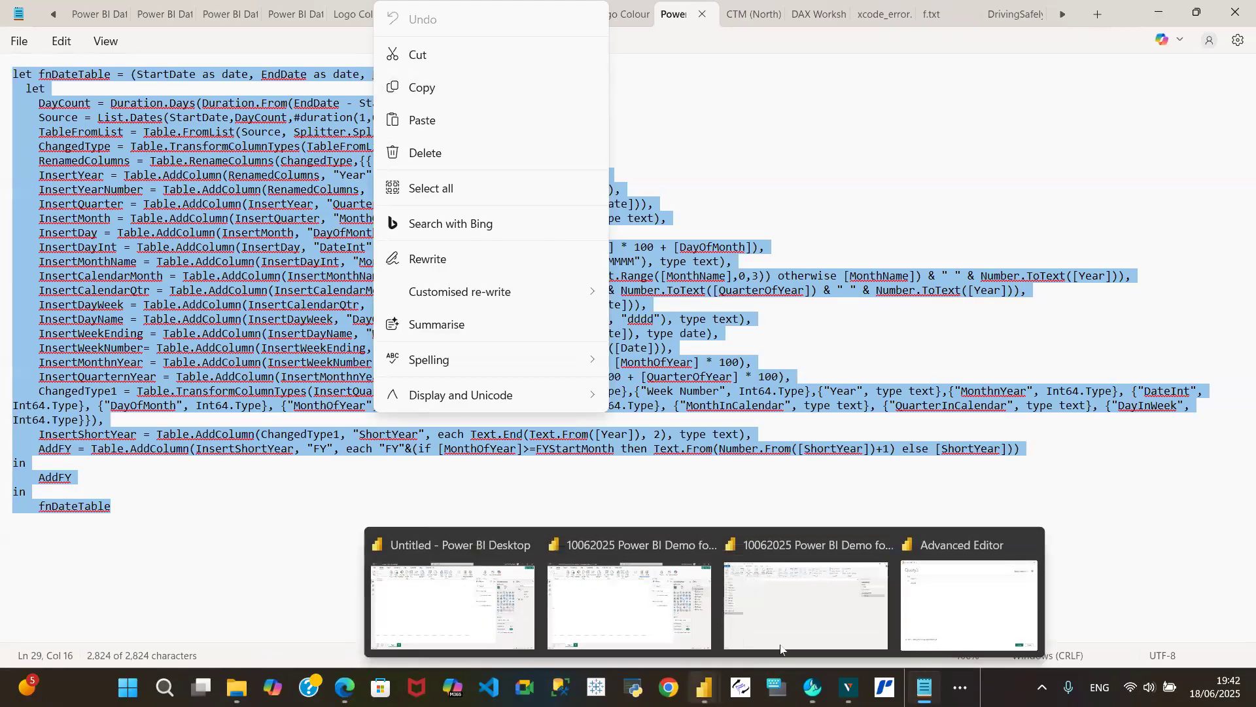
- Switch back to Power Query's Advanced Editor and replace Query3's default code with the copied fnDateTable function, accepting the edit
left_click(884, 566)
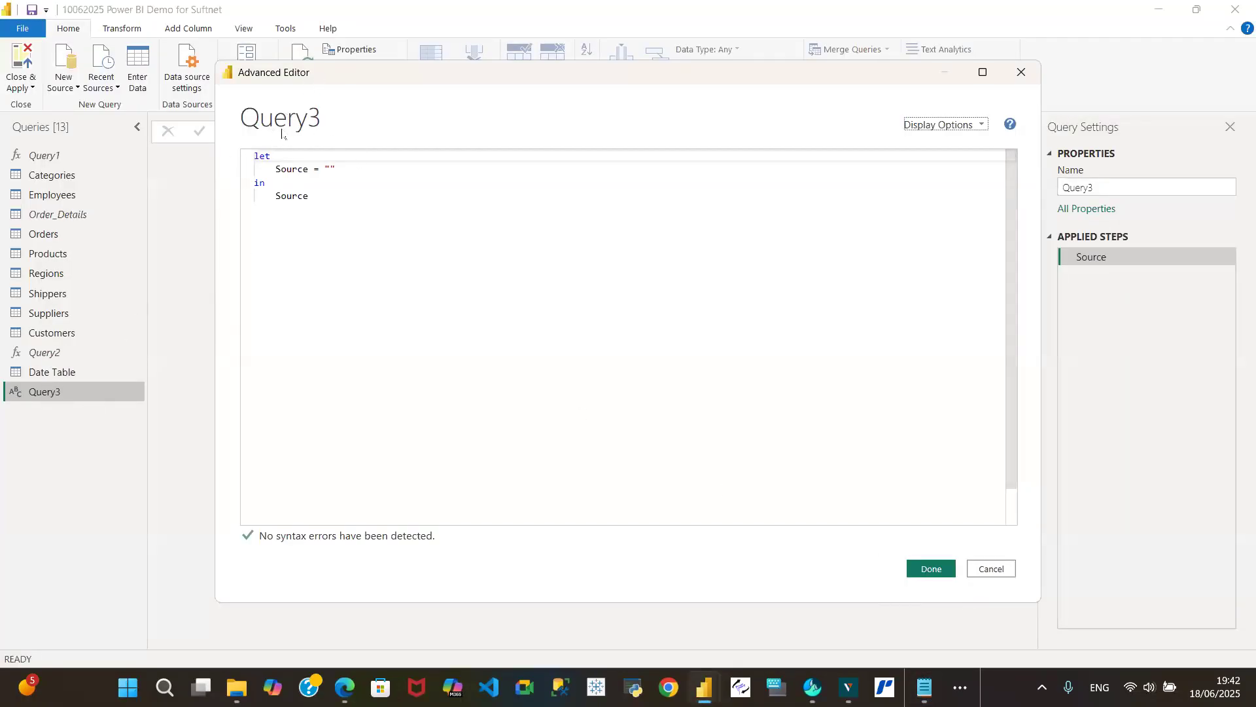
left_click_drag(321, 194, 254, 155)
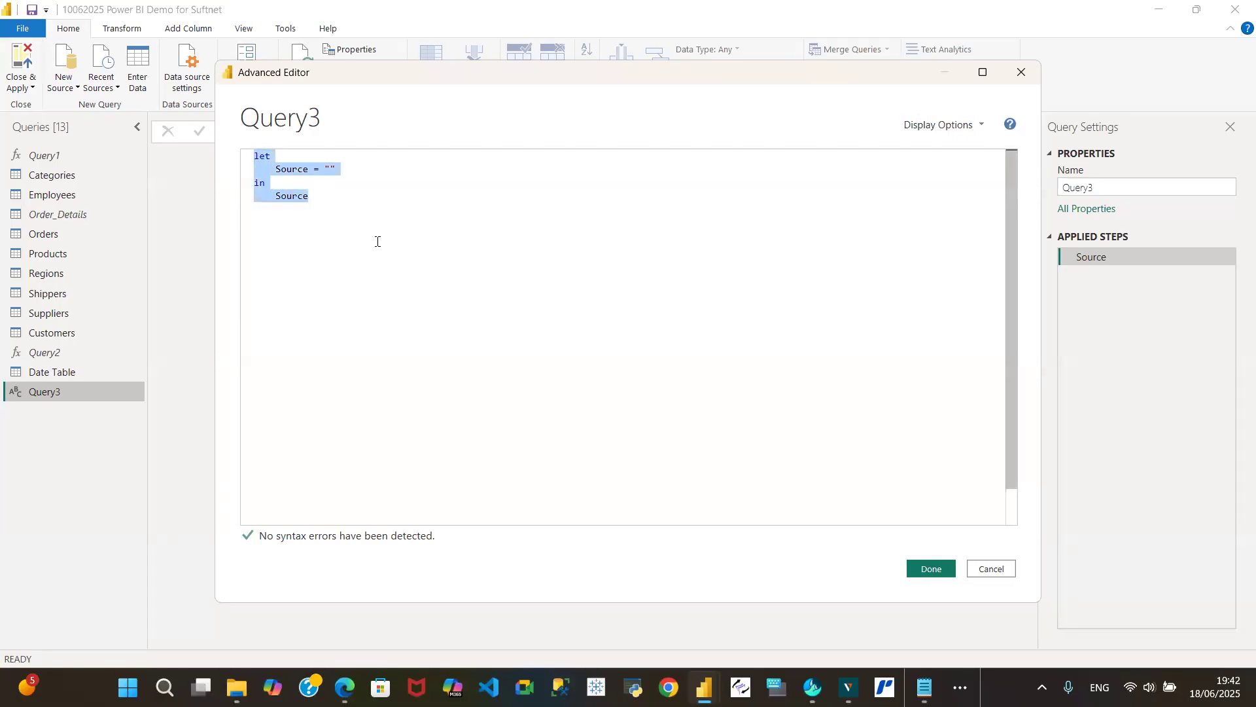
key("ctrl+v")
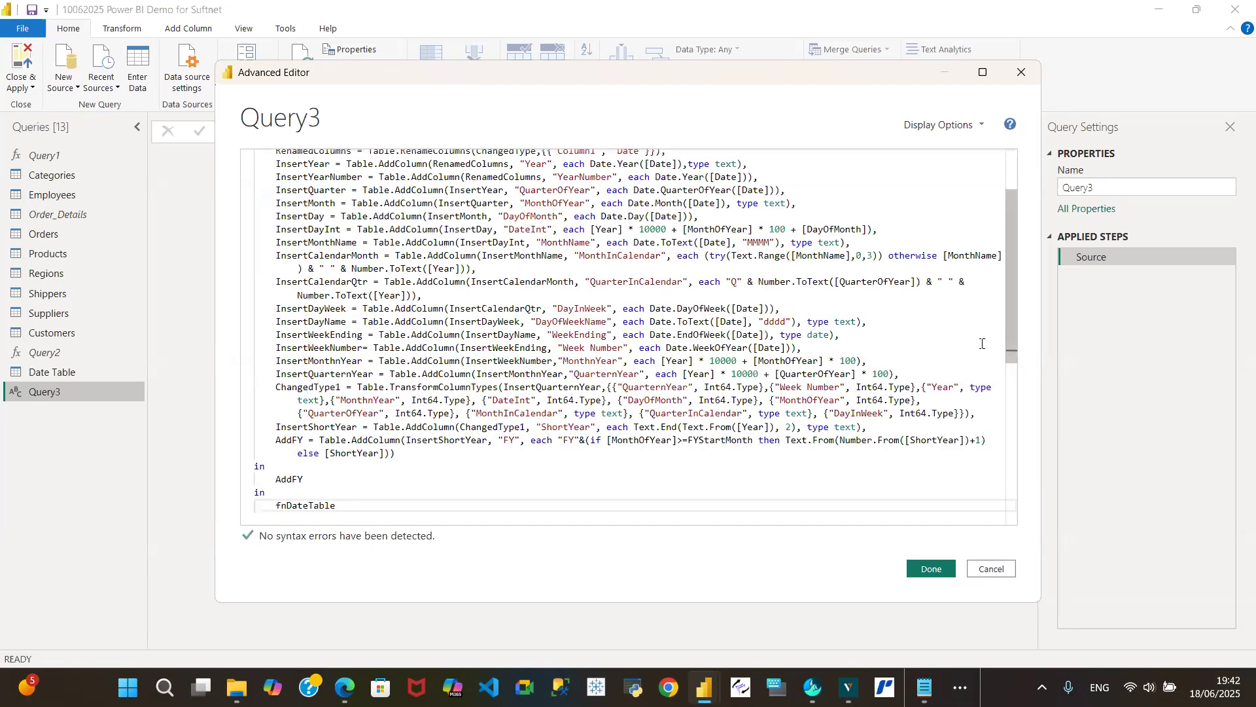
left_click_drag(1023, 261, 1028, 190)
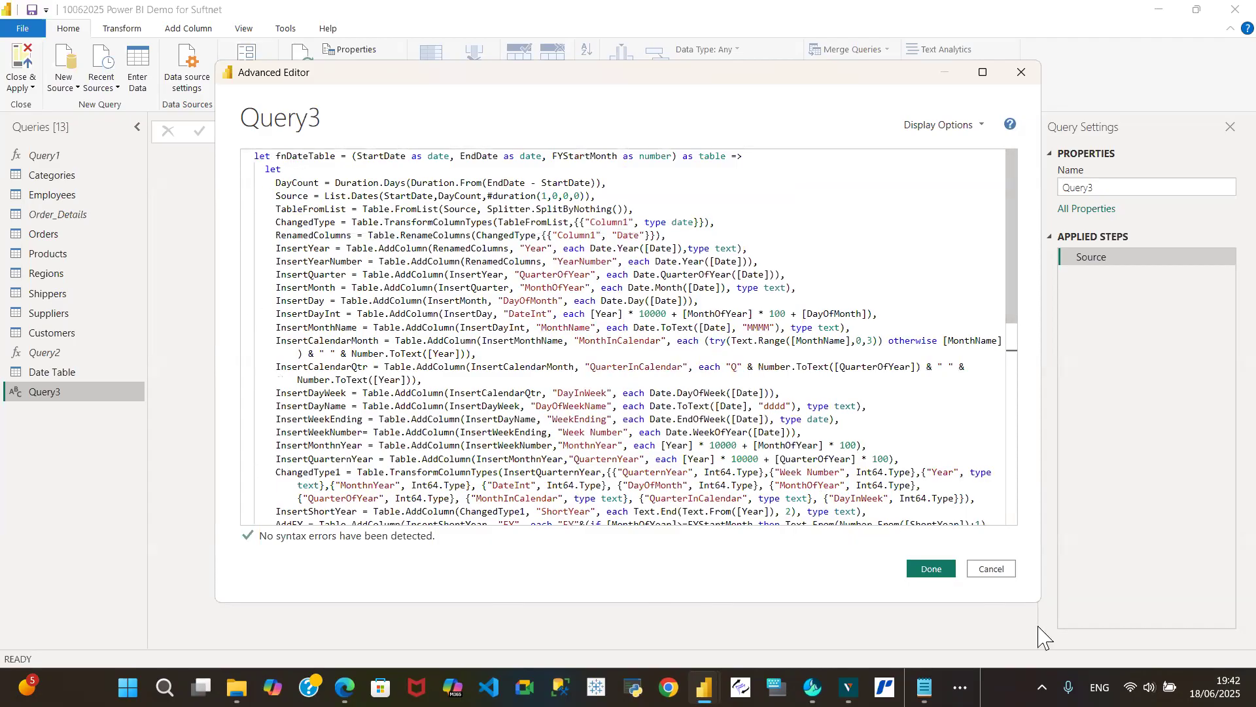
left_click(944, 569)
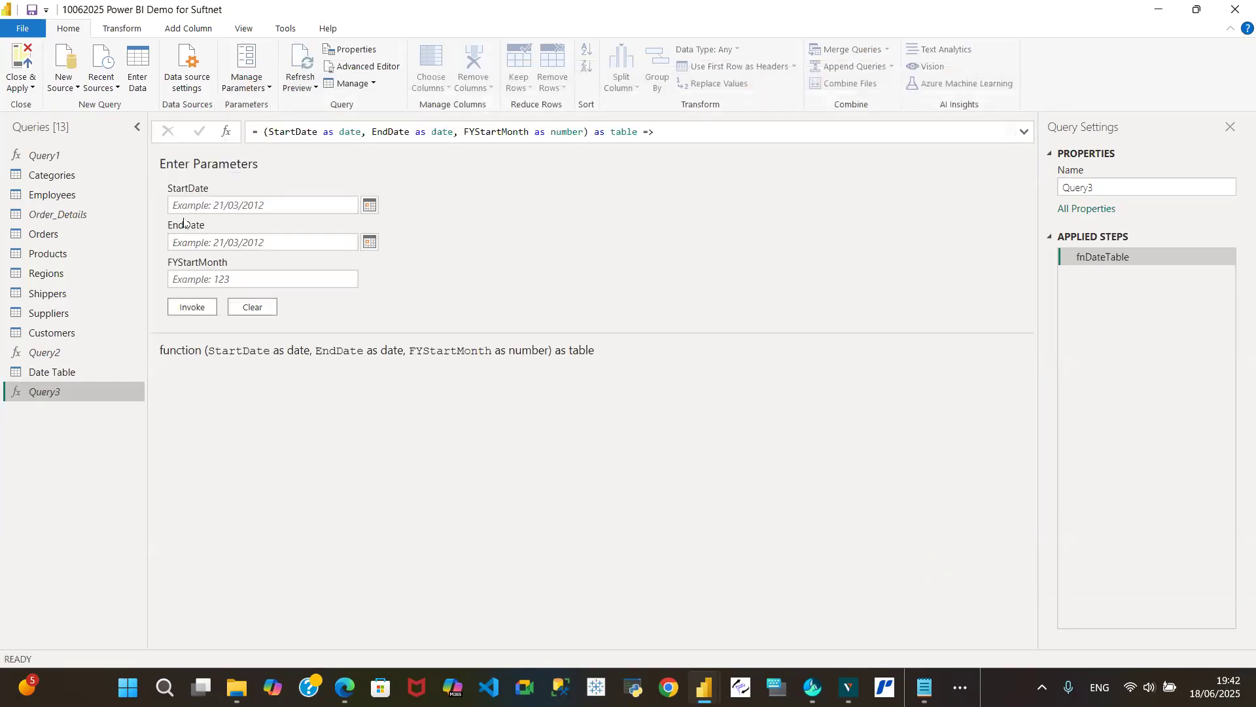
left_click(188, 206)
- Rename the MonthOfYear column of the Date Table query as MonthNo
left_click(87, 372)
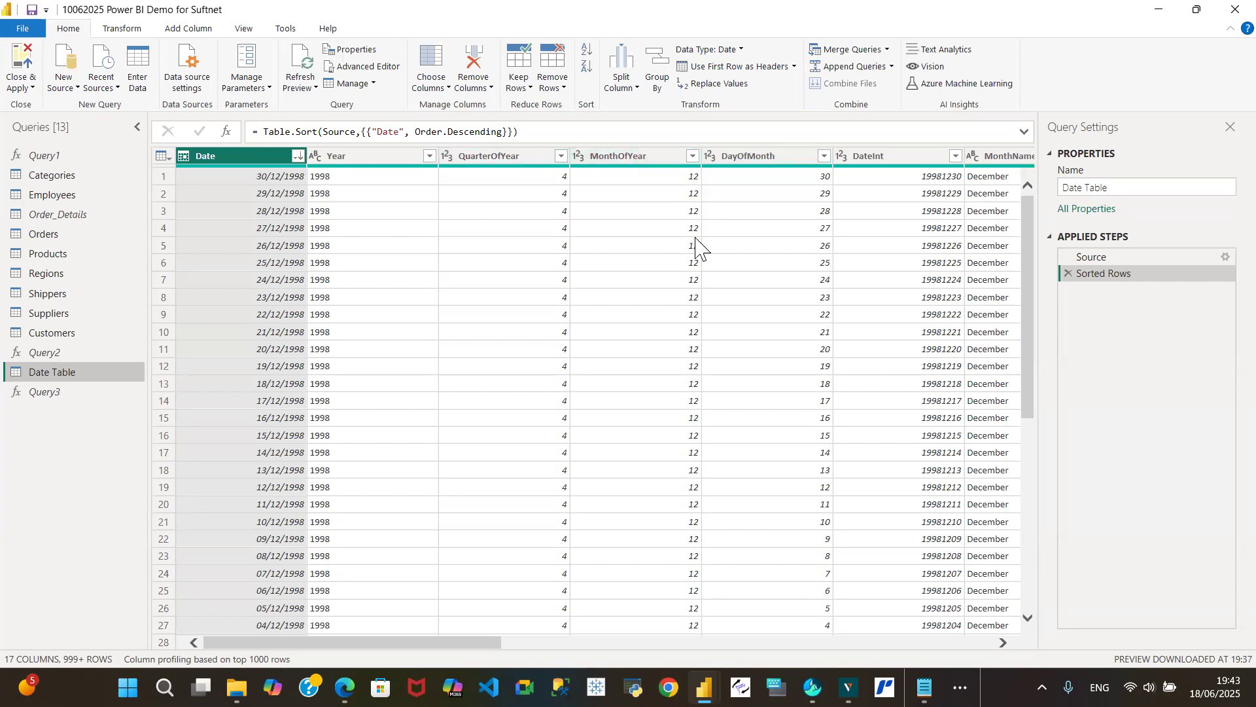
left_click(639, 156)
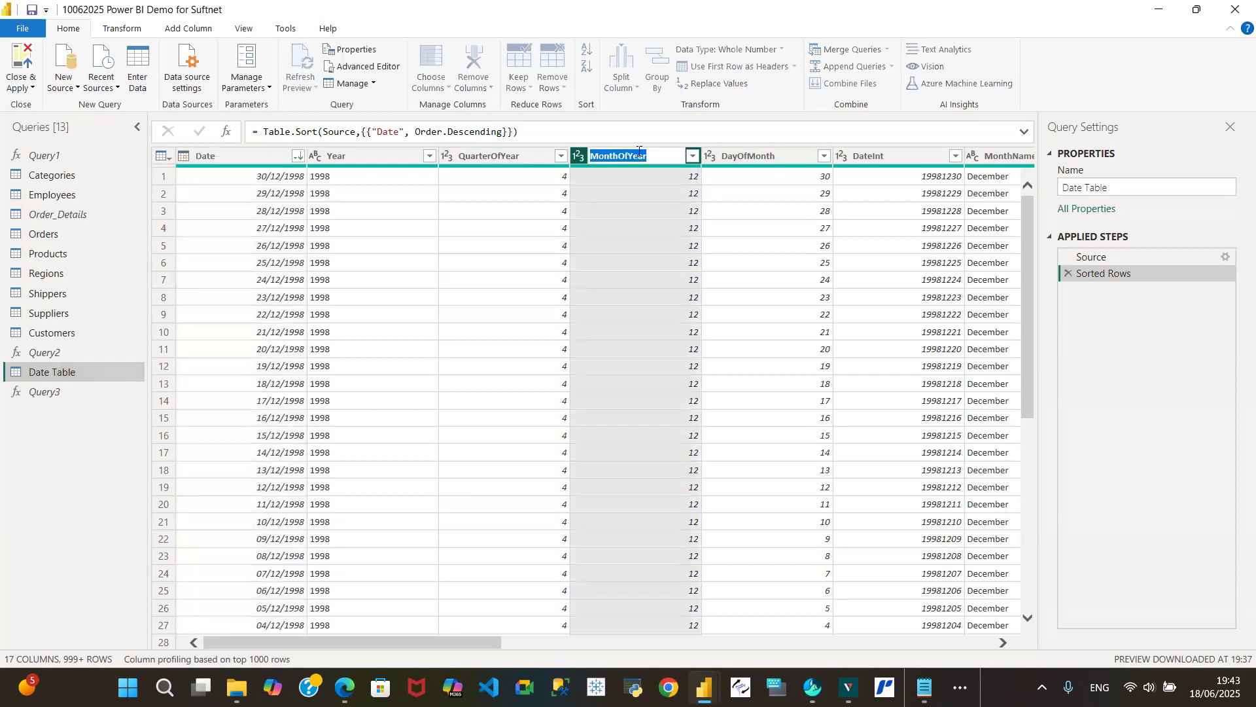
key("BackSpace")
key("BackSpace")
key("BackSpace")
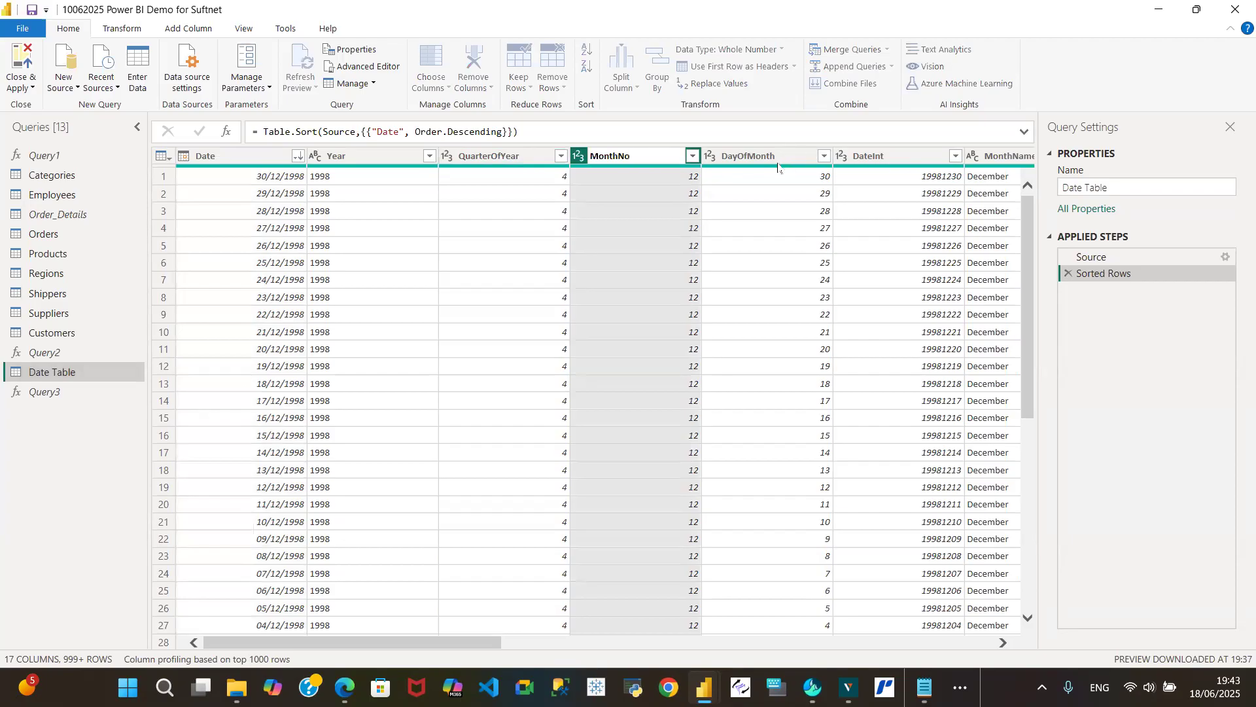
key("Return")
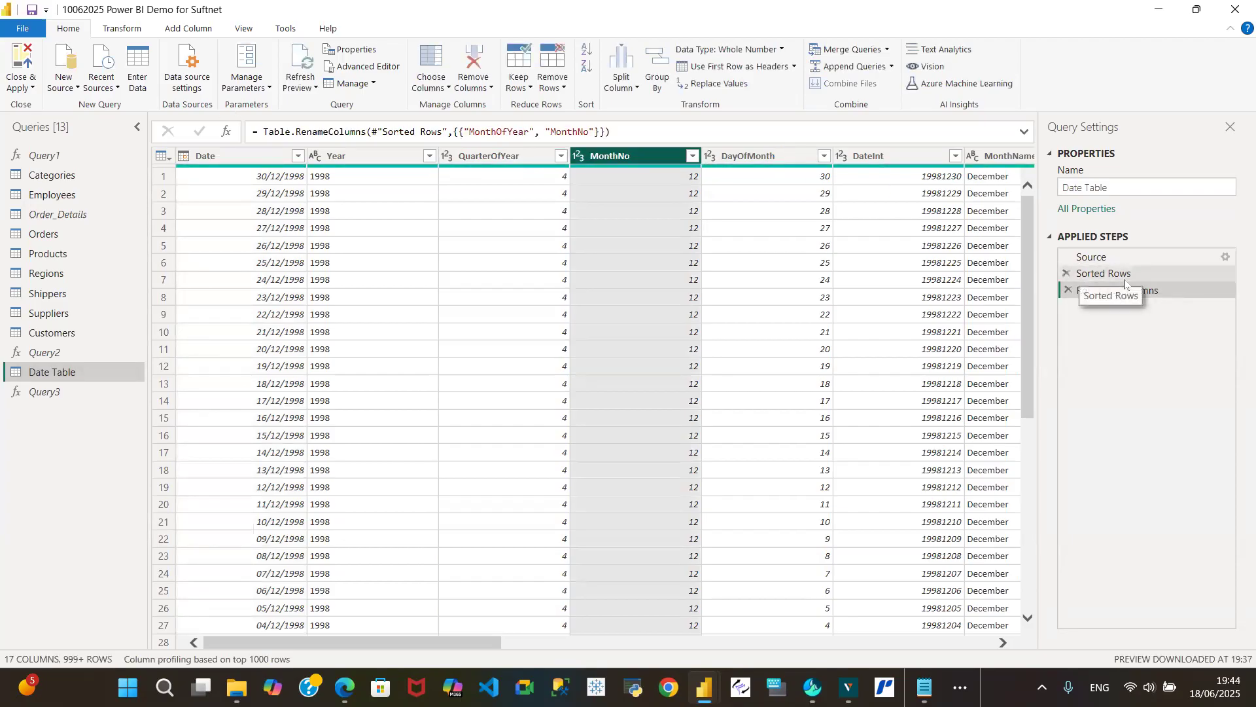
- Delete the Sorted Rows step from the Date Table query's applied steps
left_click(1112, 273)
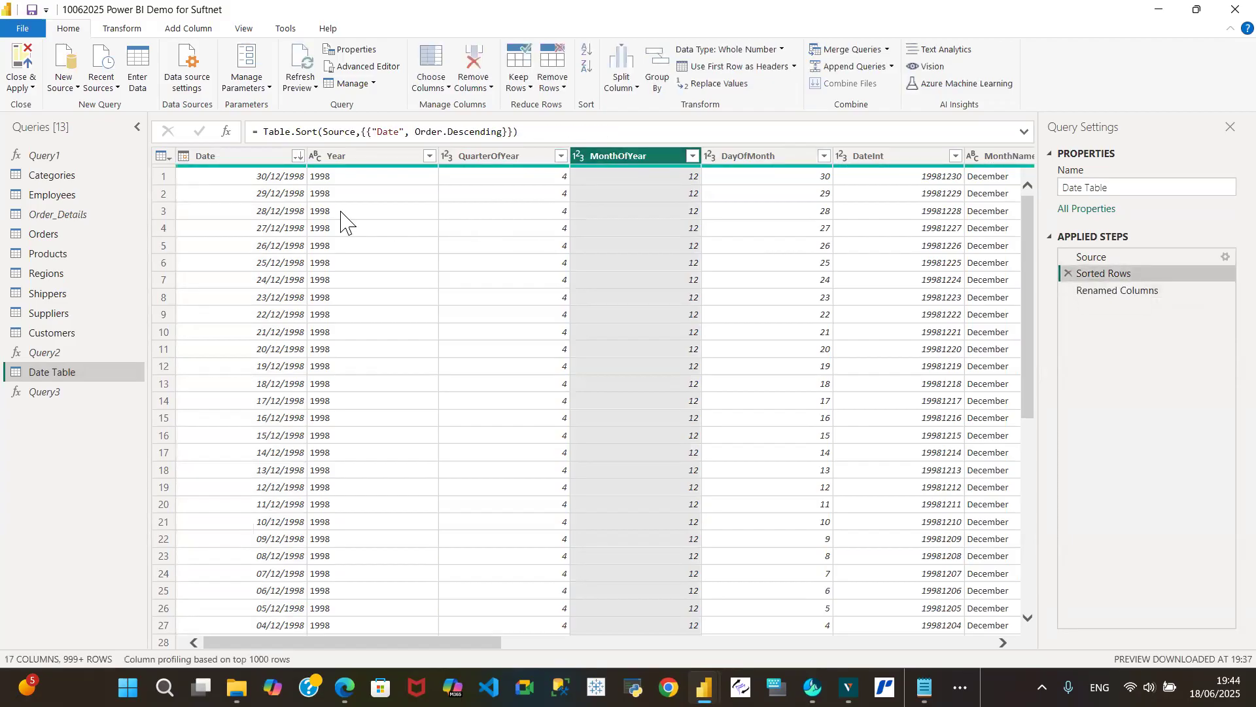
left_click(1069, 275)
left_click(785, 378)
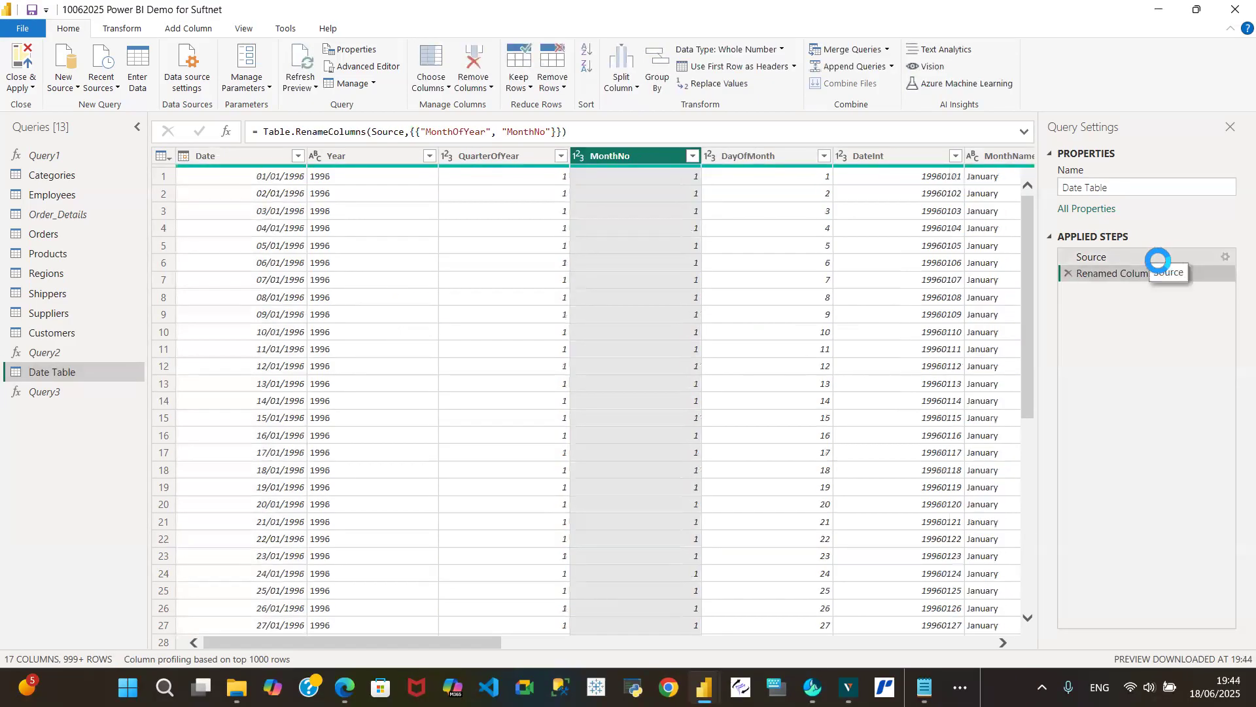
- Remove the DayOfMonth and DateInt columns from the Date Table query
left_click(777, 157)
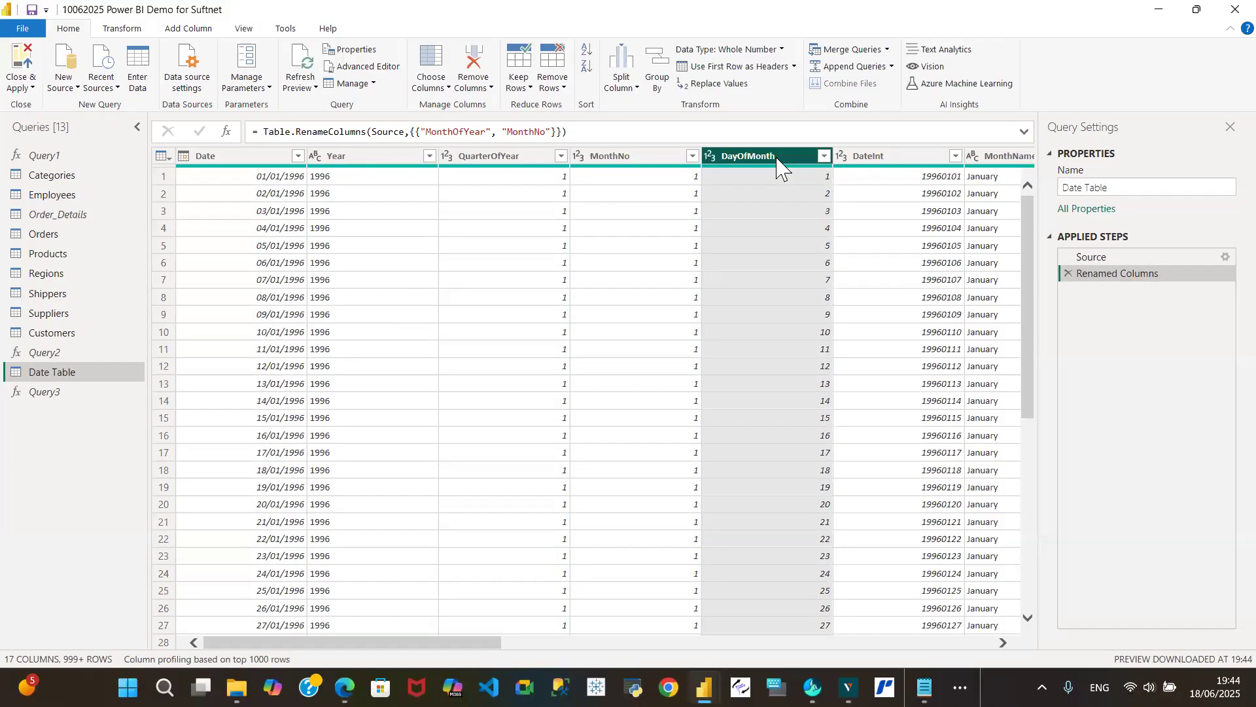
right_click(778, 167)
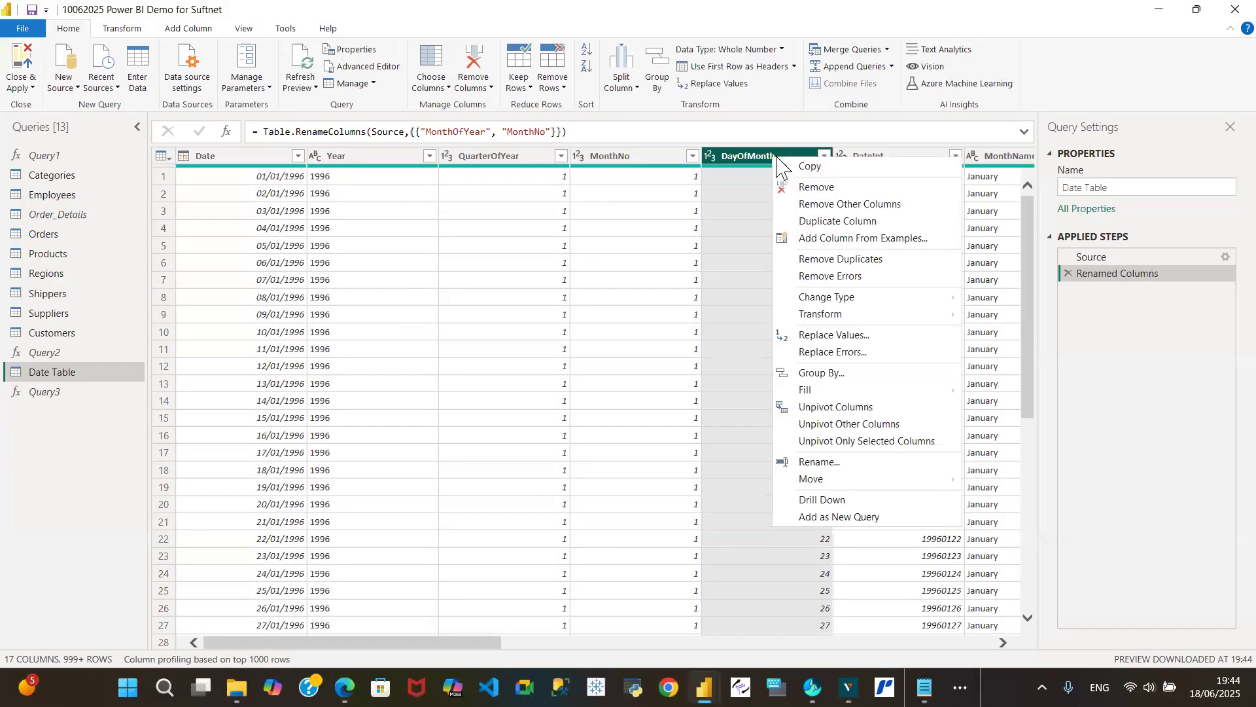
left_click(818, 187)
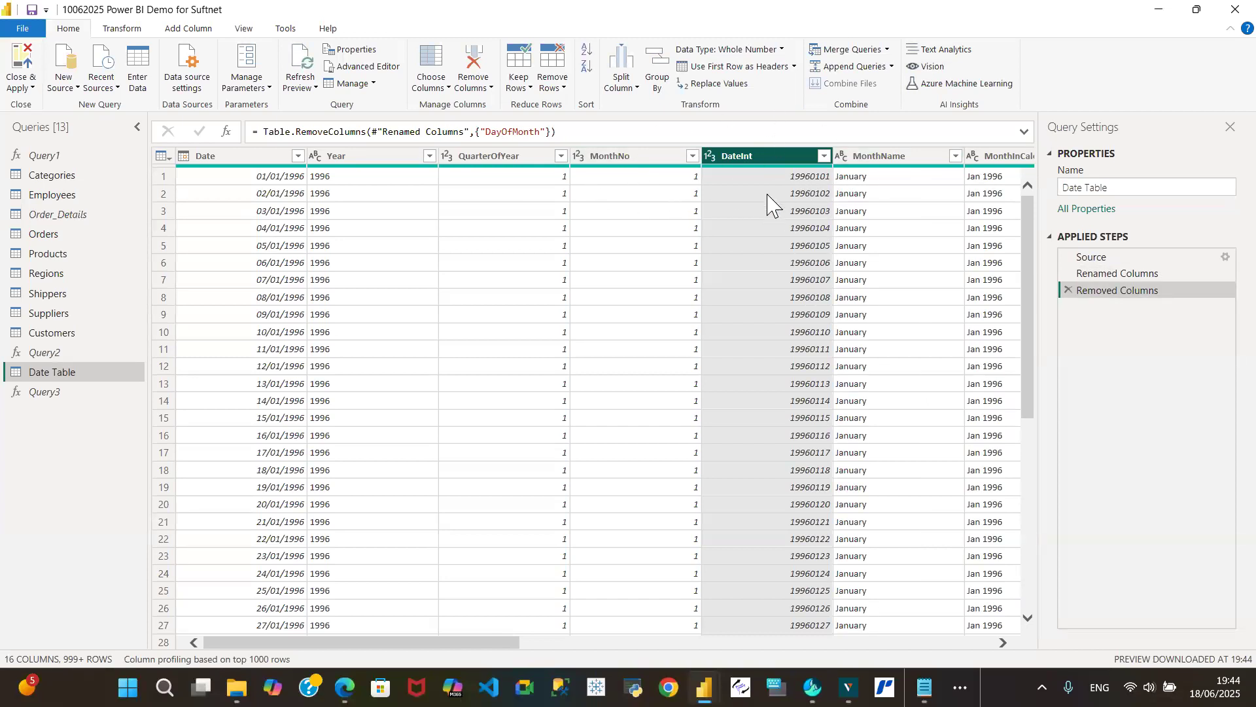
right_click(773, 157)
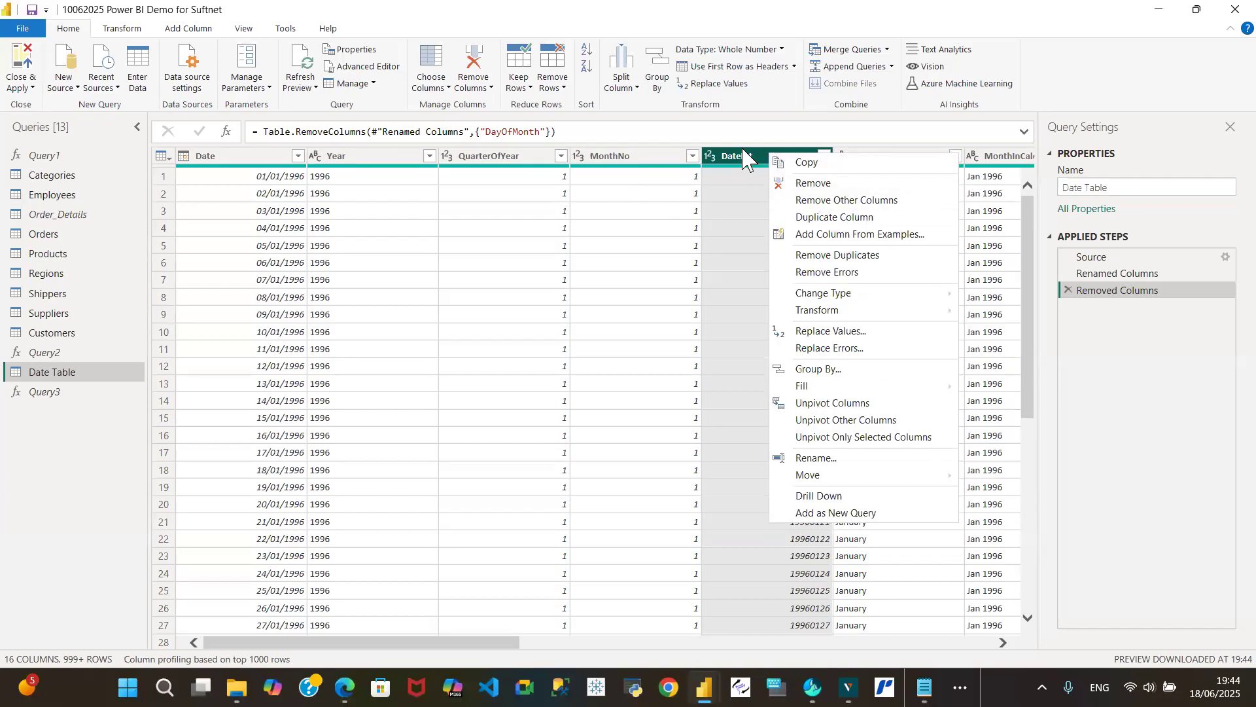
left_click(743, 150)
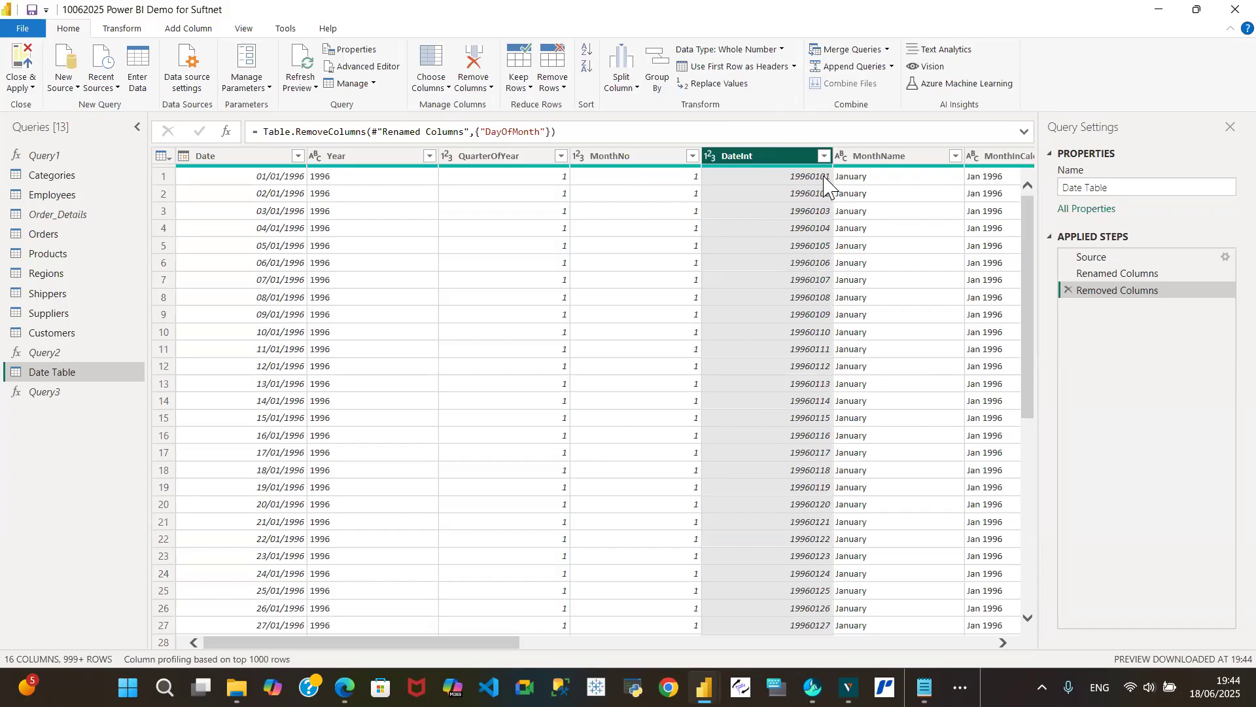
right_click(772, 163)
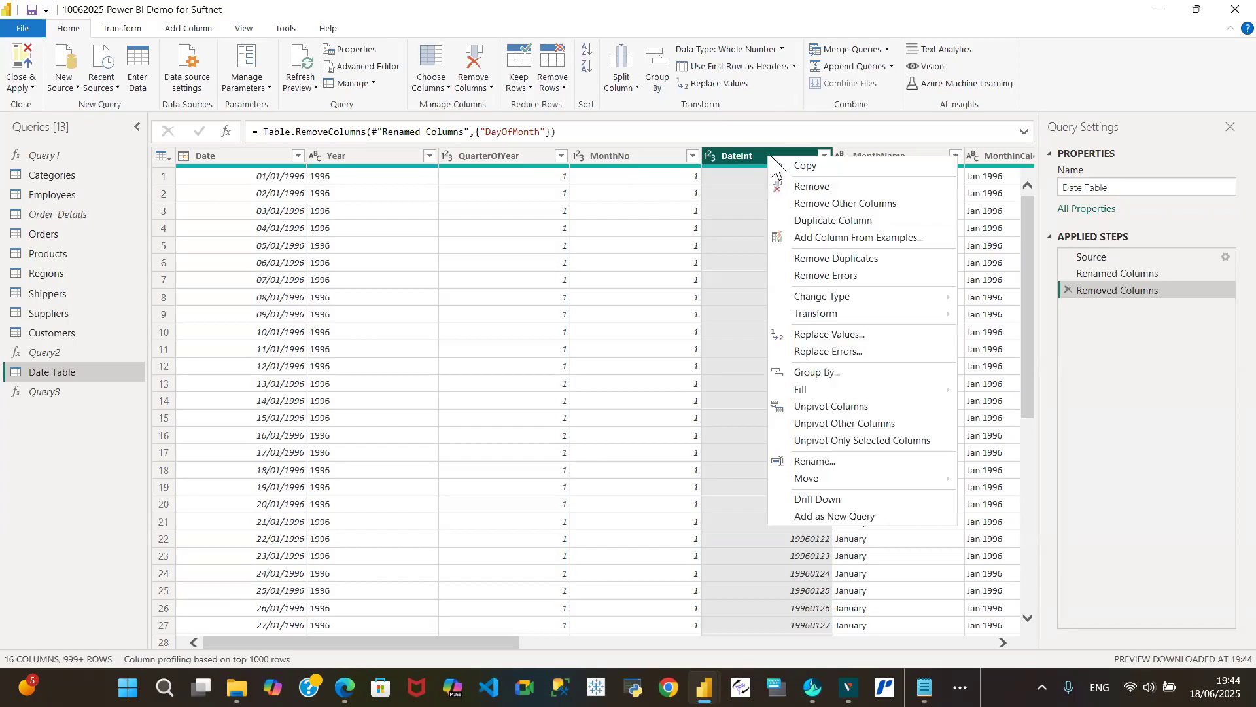
left_click(805, 185)
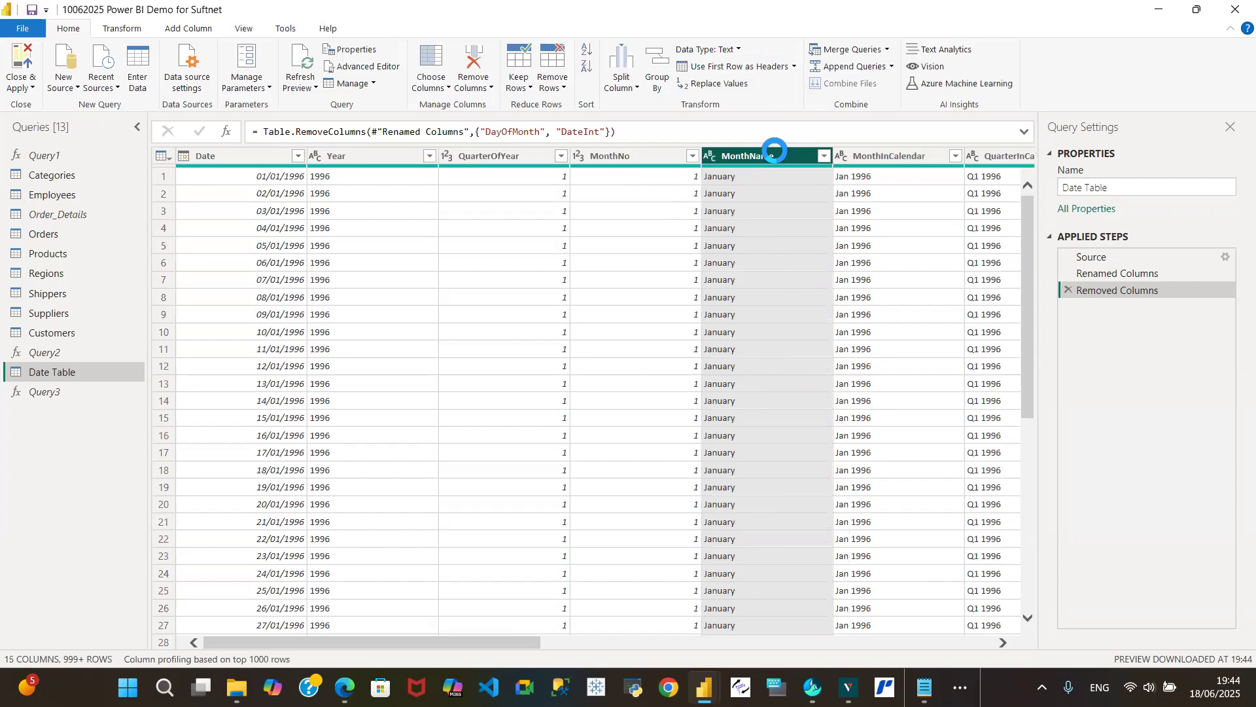
- Rename the MonthName column of the Date Table query as Month
double_click(777, 155)
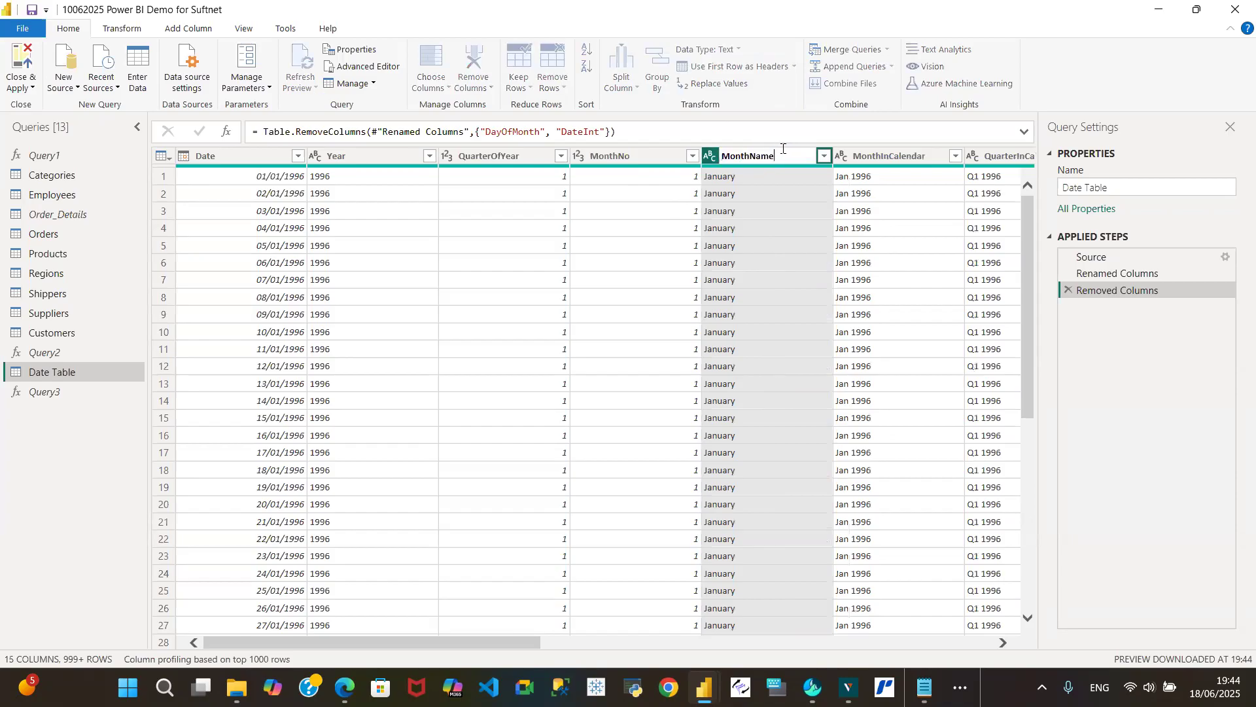
key("BackSpace")
key("BackSpace")
key("BackSpace")
key("Return")
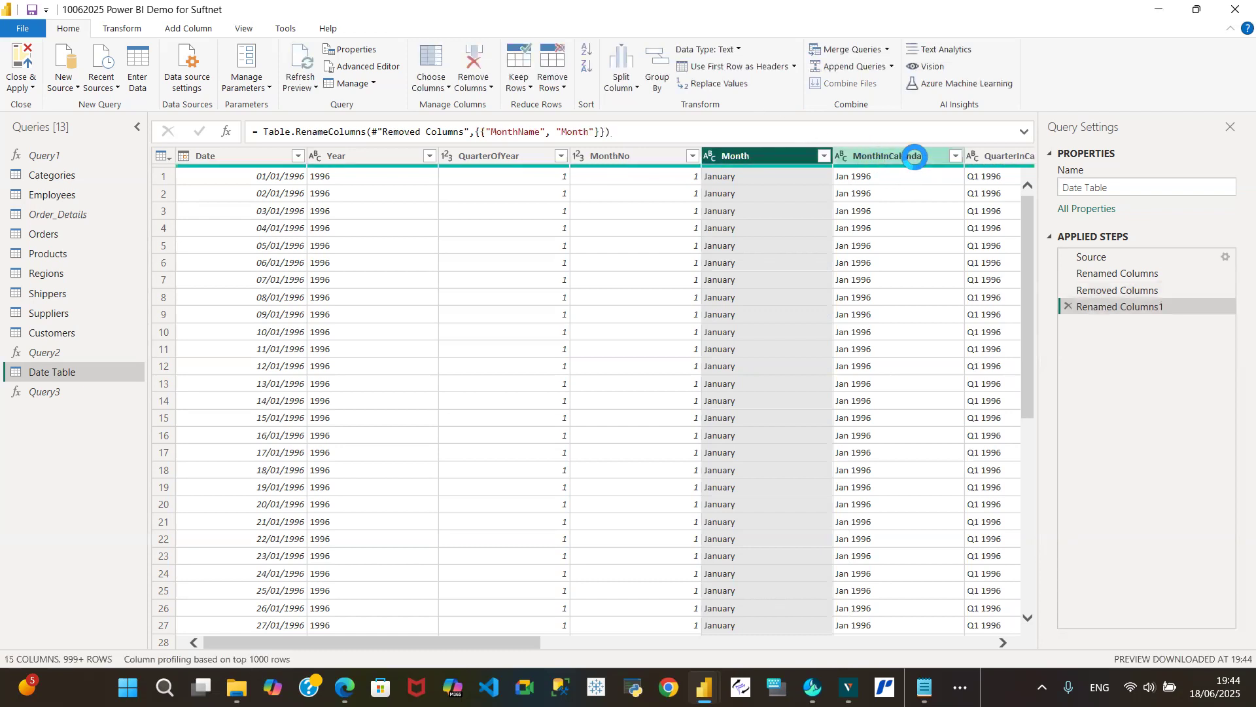
- Rename the MonthInCalendar column of the Date Table query as Month&Year
left_click_drag(468, 643, 543, 666)
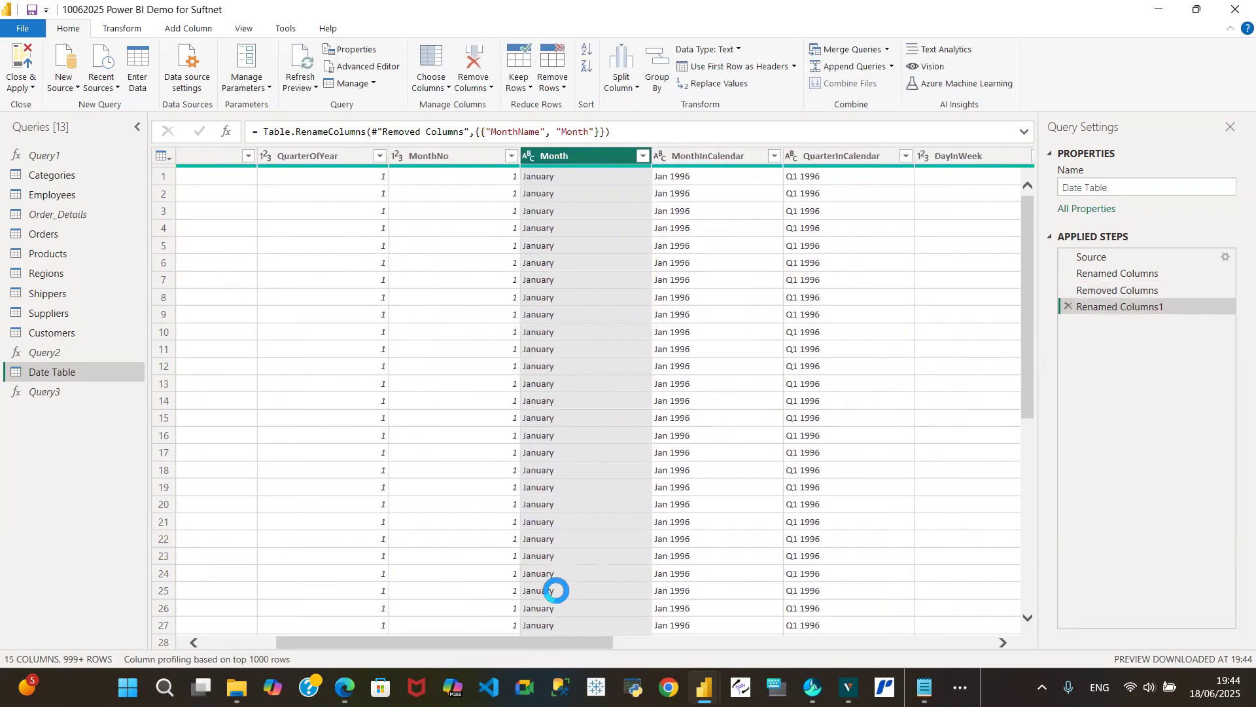
double_click(716, 157)
left_click(766, 156)
key("BackSpace")
key("BackSpace")
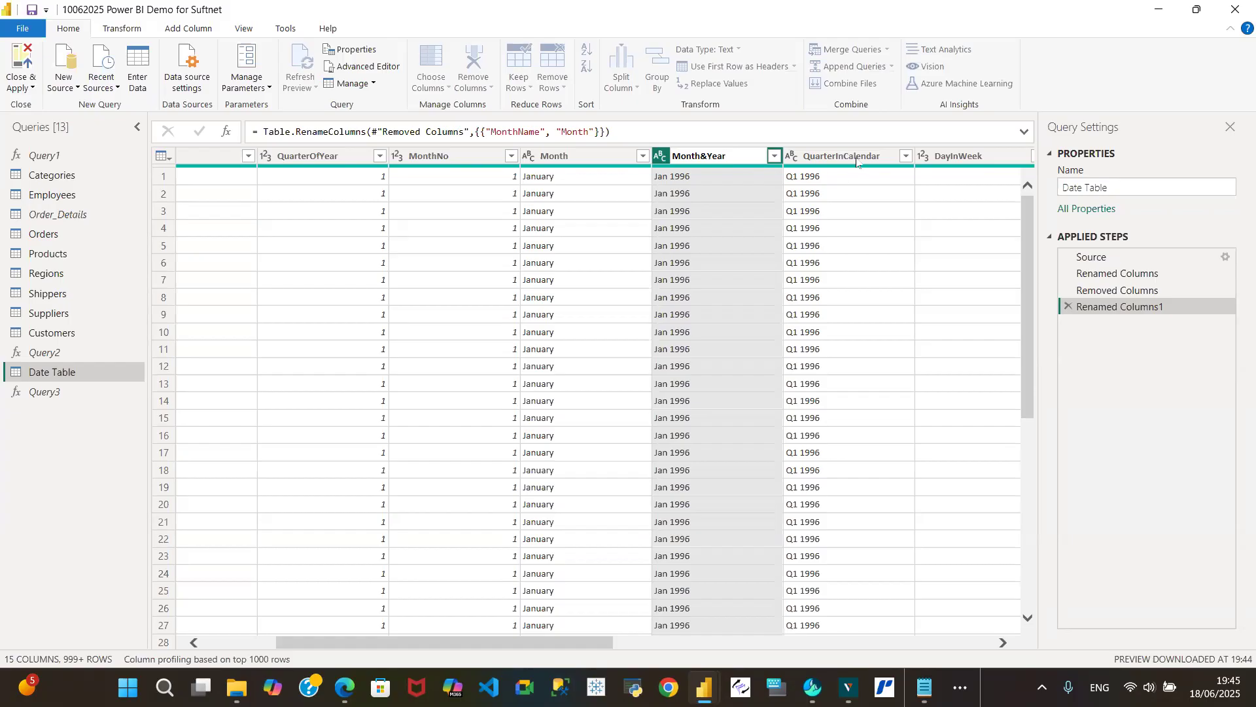
key("Return")
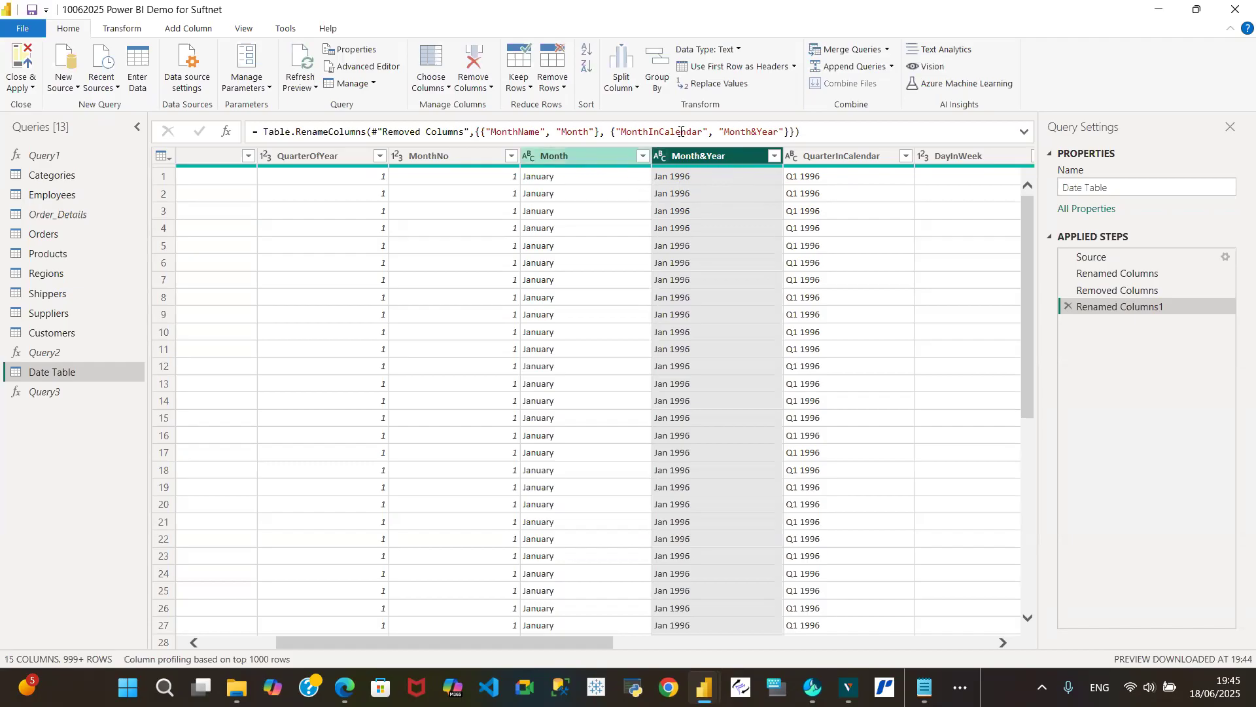
- Rename the QuarterInCalendar column of the Date Table query as Quarter&Year
left_click(858, 158)
double_click(857, 159)
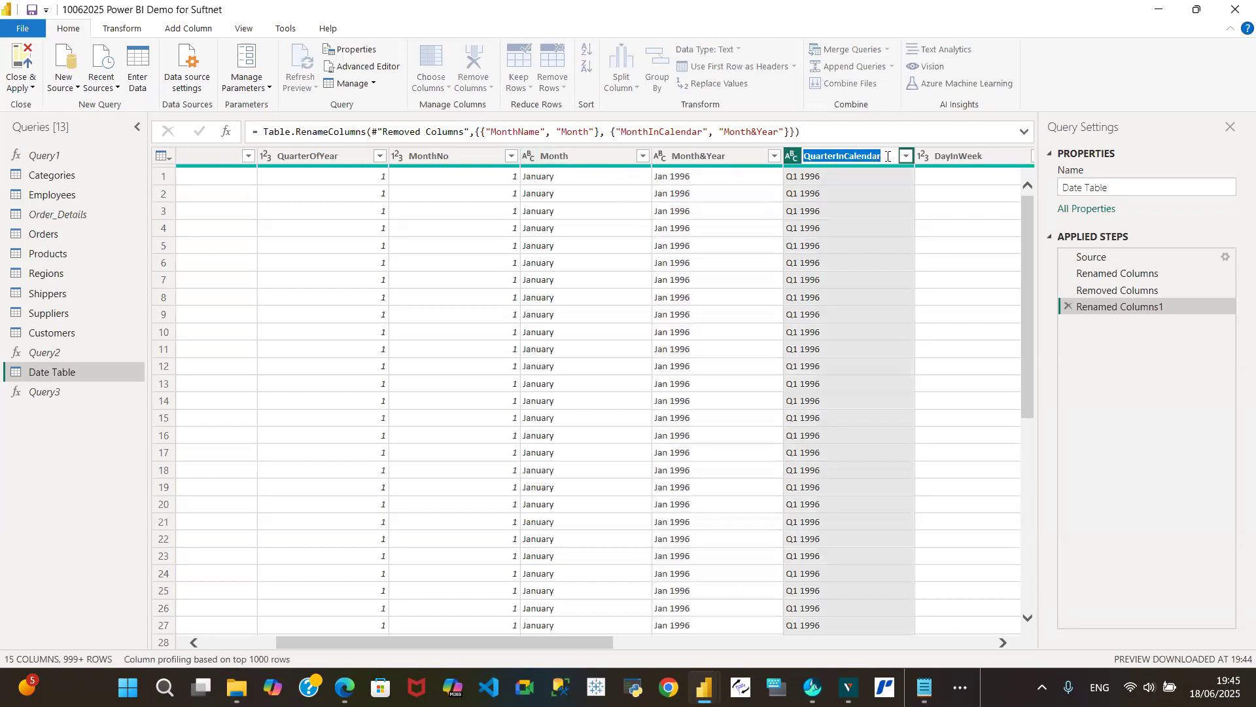
left_click(888, 157)
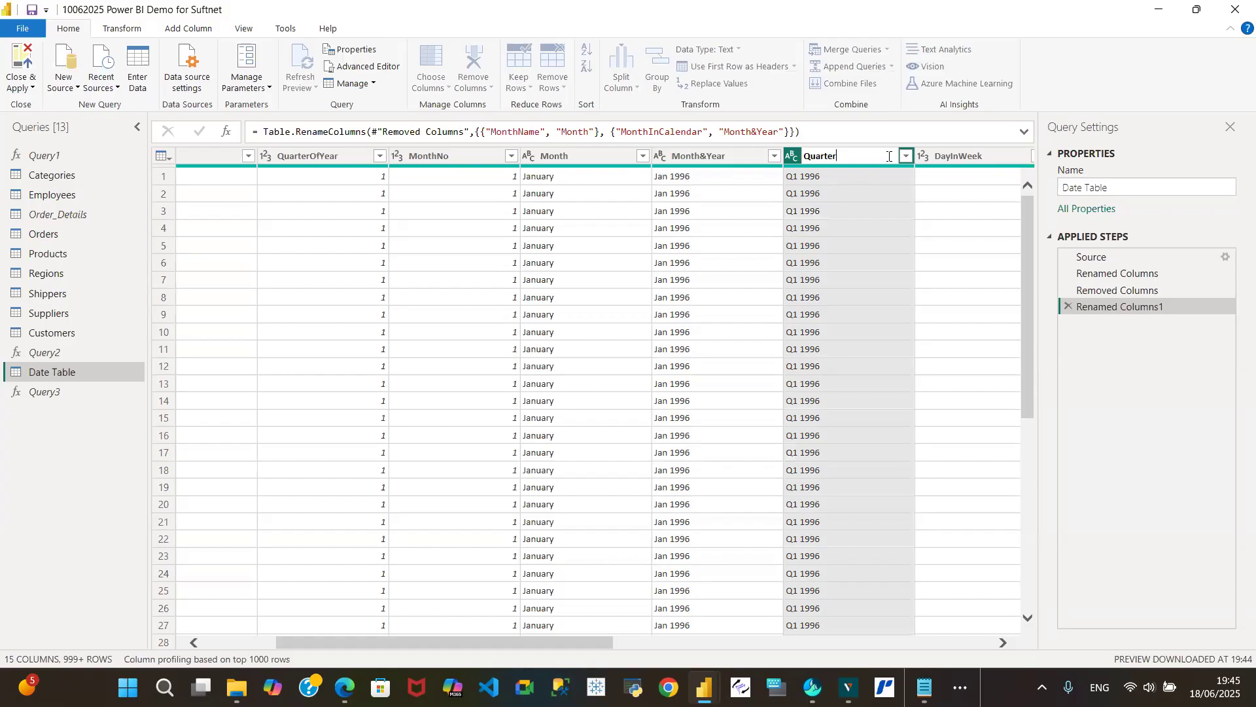
type("&Year")
key("Return")
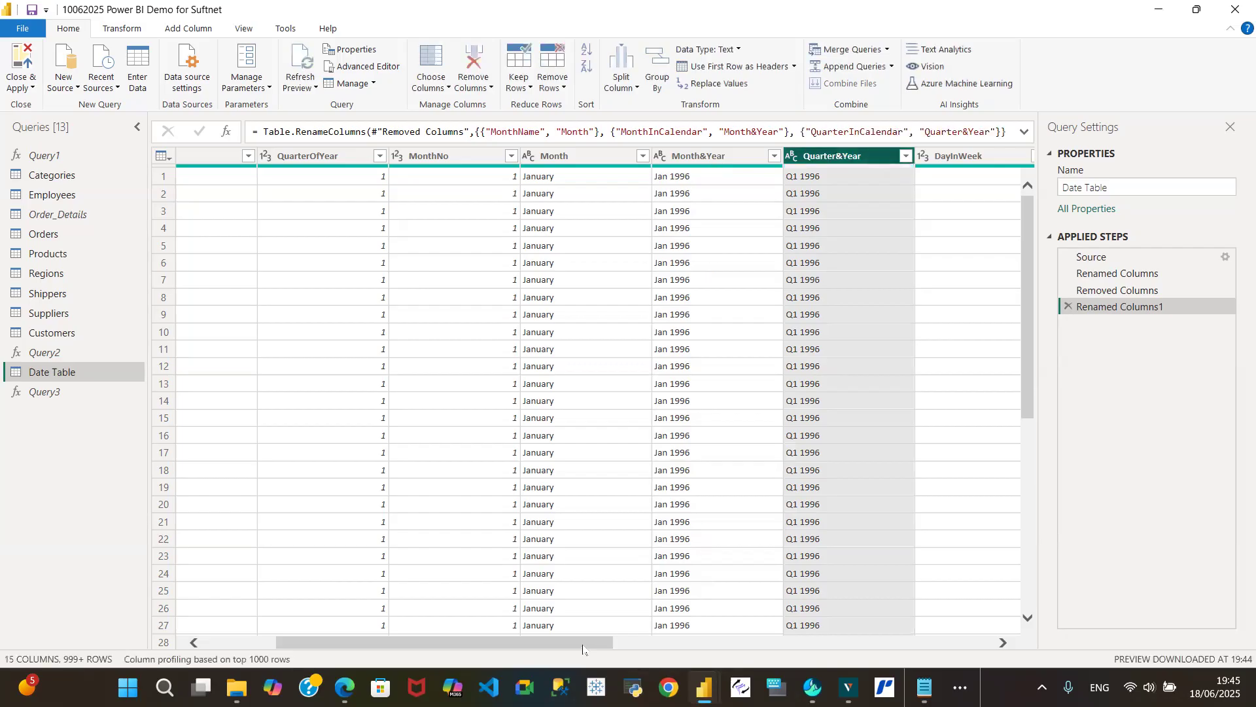
- Remove the DayInWeek, DayOfWeekName, WeekEnding, Week Number, MonthnYear and QuarternYear columns from the Date Table query, keeping ShortYear and FY
scroll(582, 644, "right", 3)
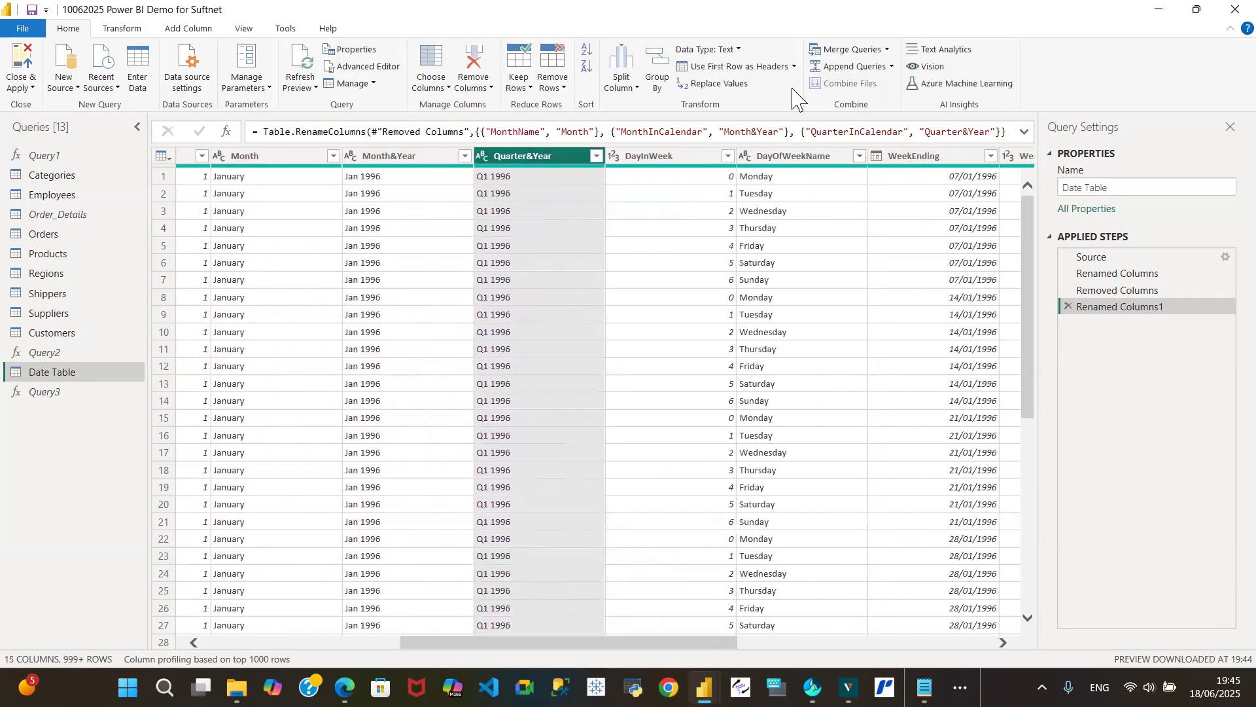
left_click(681, 158)
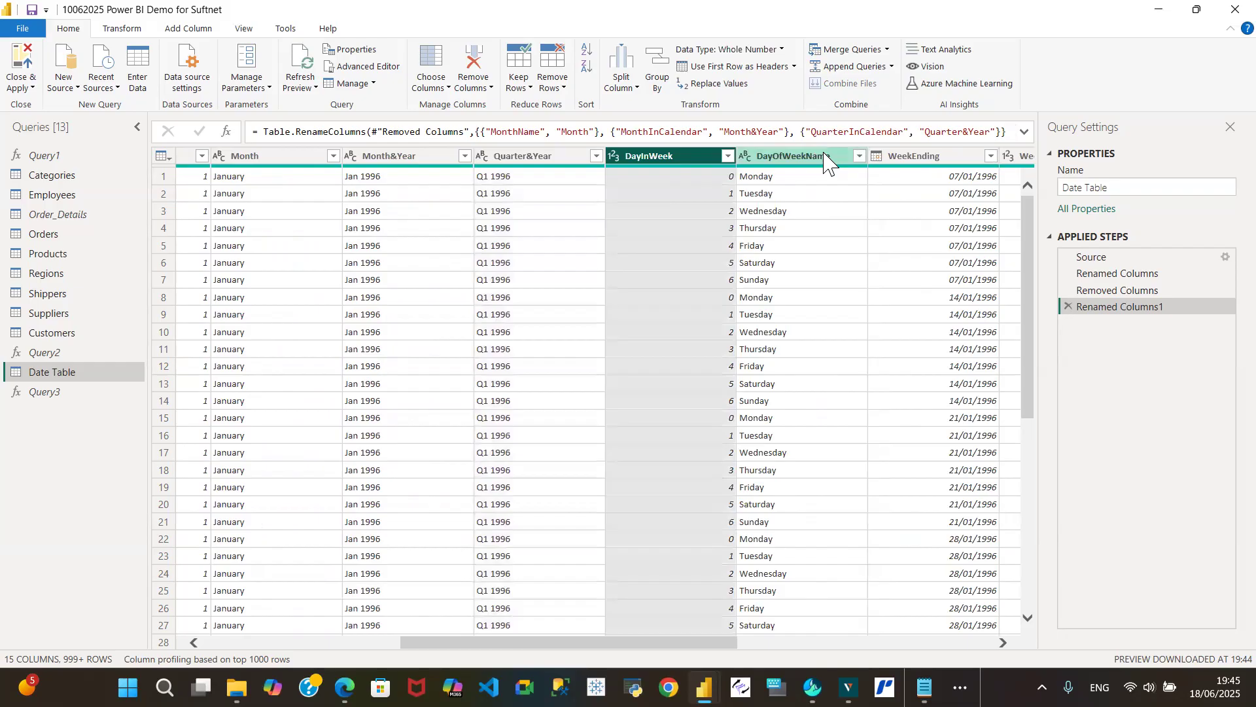
left_click(826, 159, "shift")
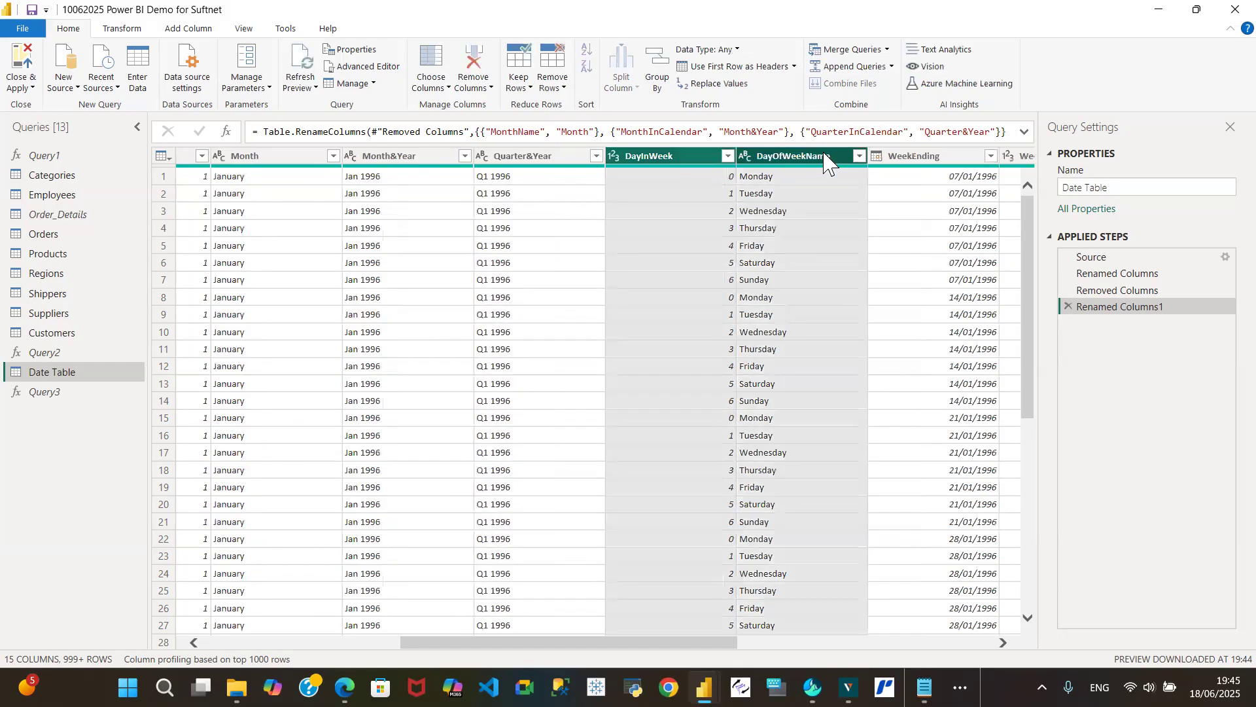
left_click(954, 158, "shift")
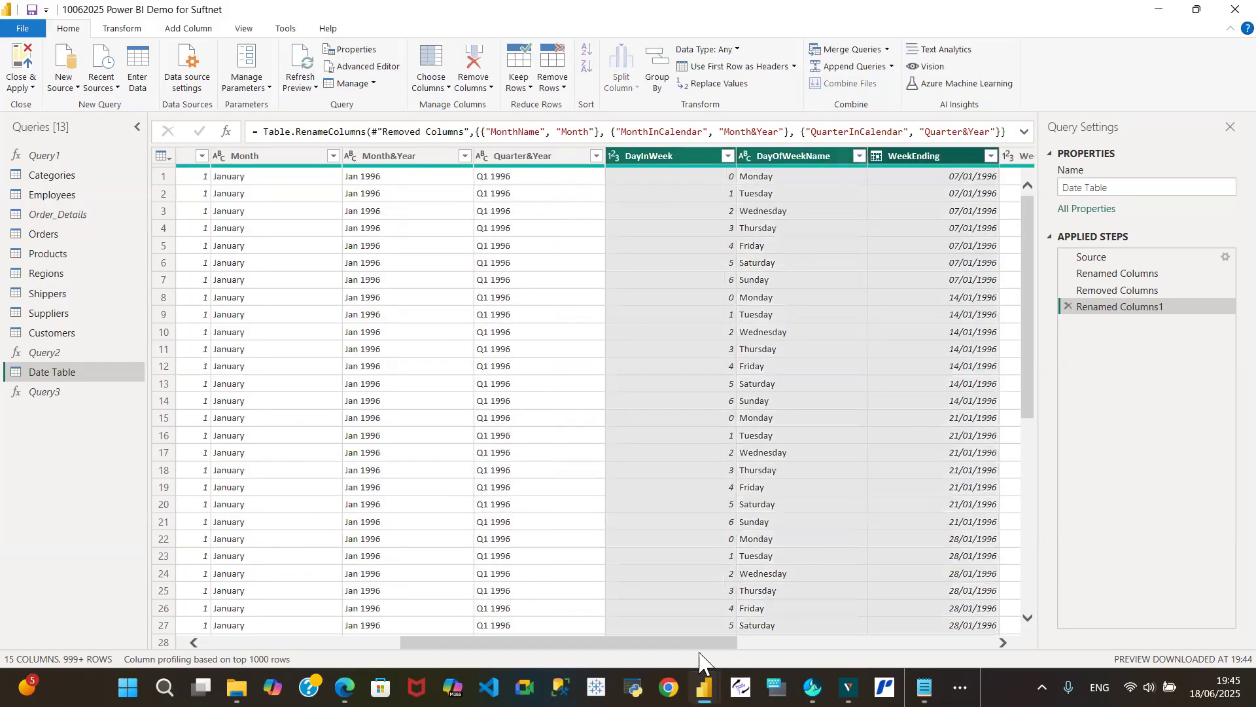
scroll(709, 648, "right", 3)
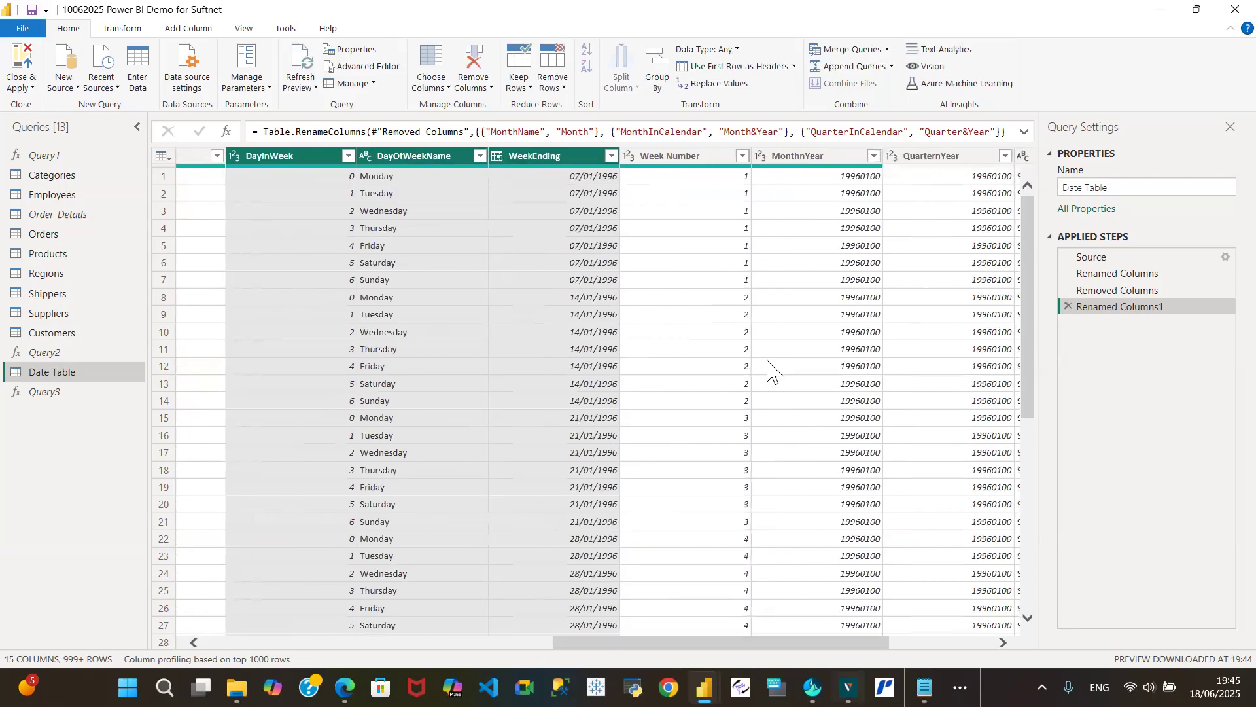
left_click(724, 158, "shift")
left_click(812, 159, "shift")
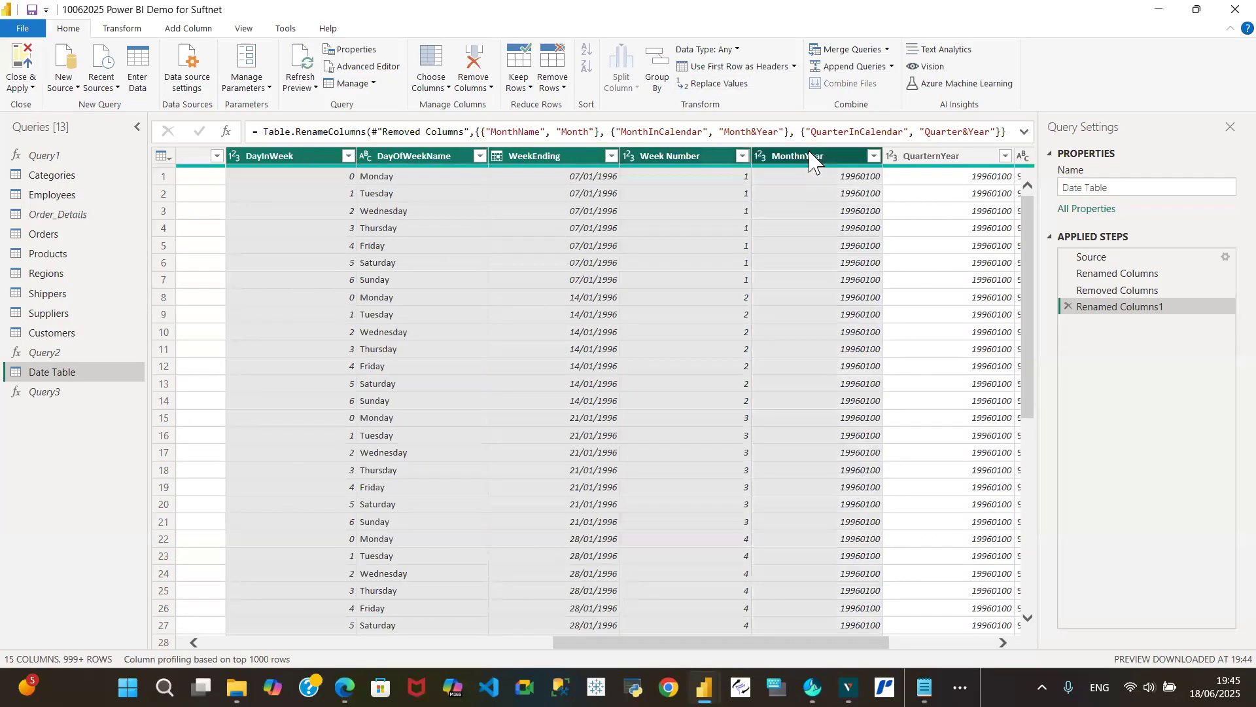
left_click(942, 159, "shift")
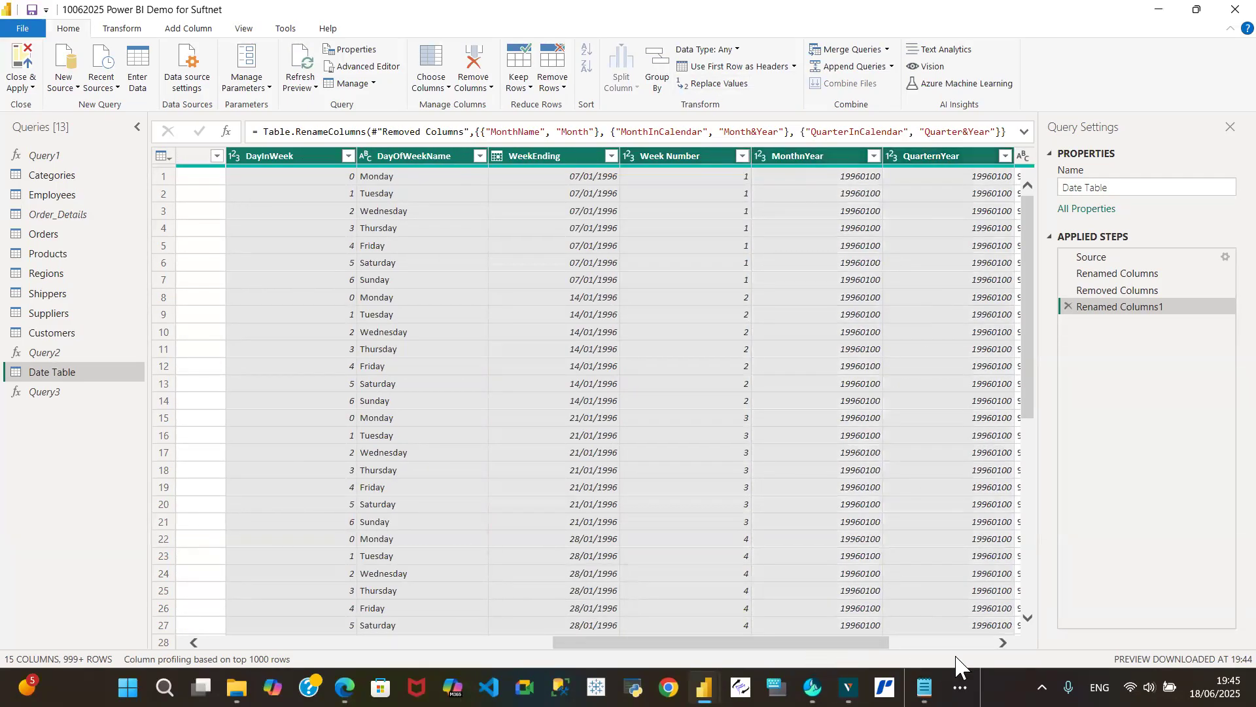
left_click_drag(863, 645, 1024, 655)
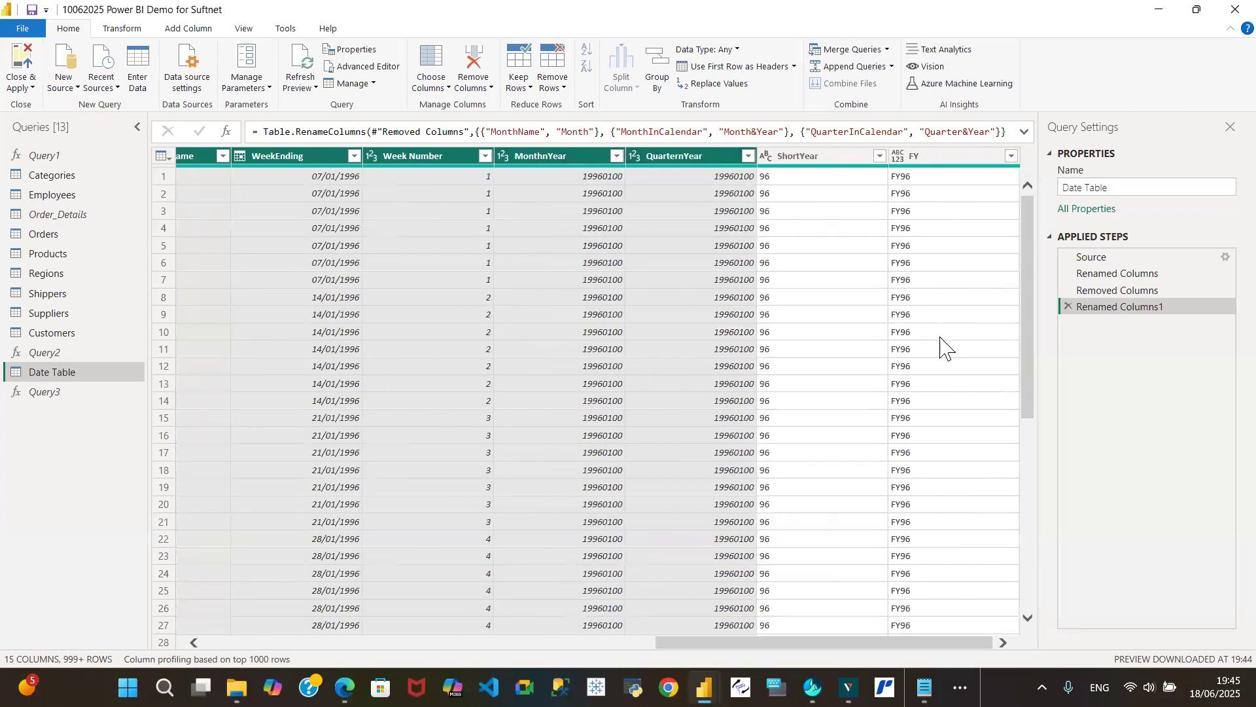
left_click(960, 153, "shift")
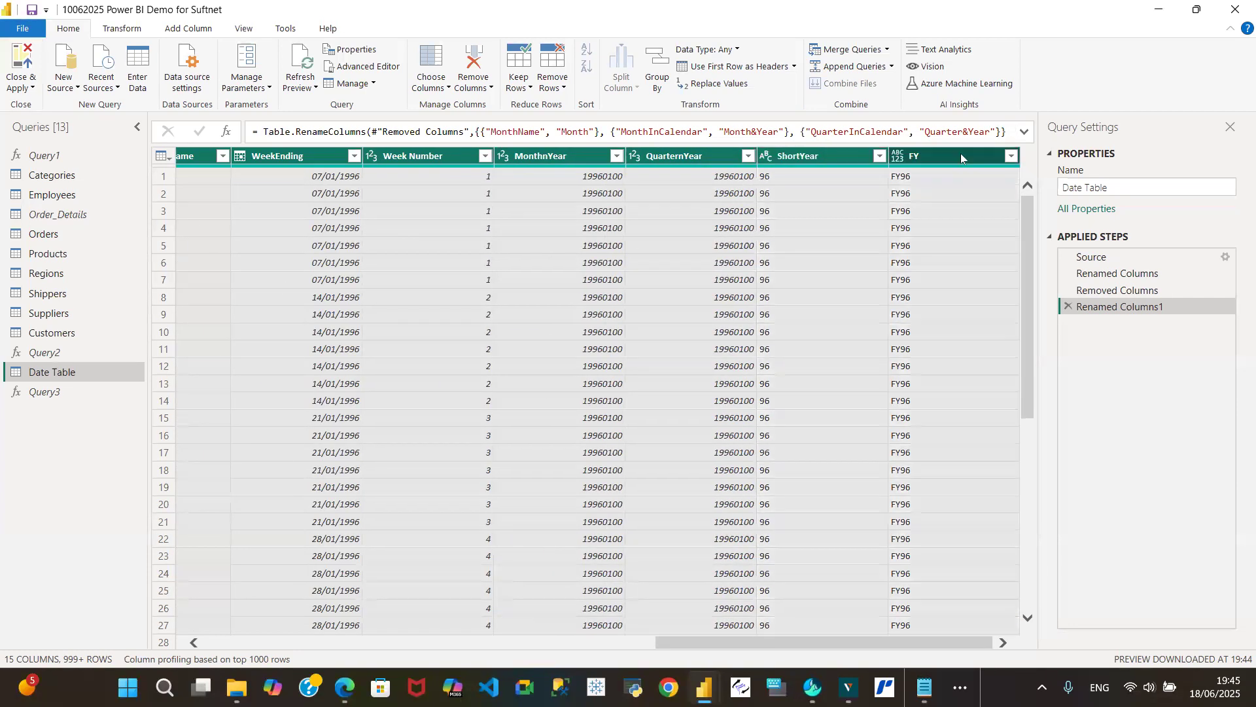
left_click(808, 159)
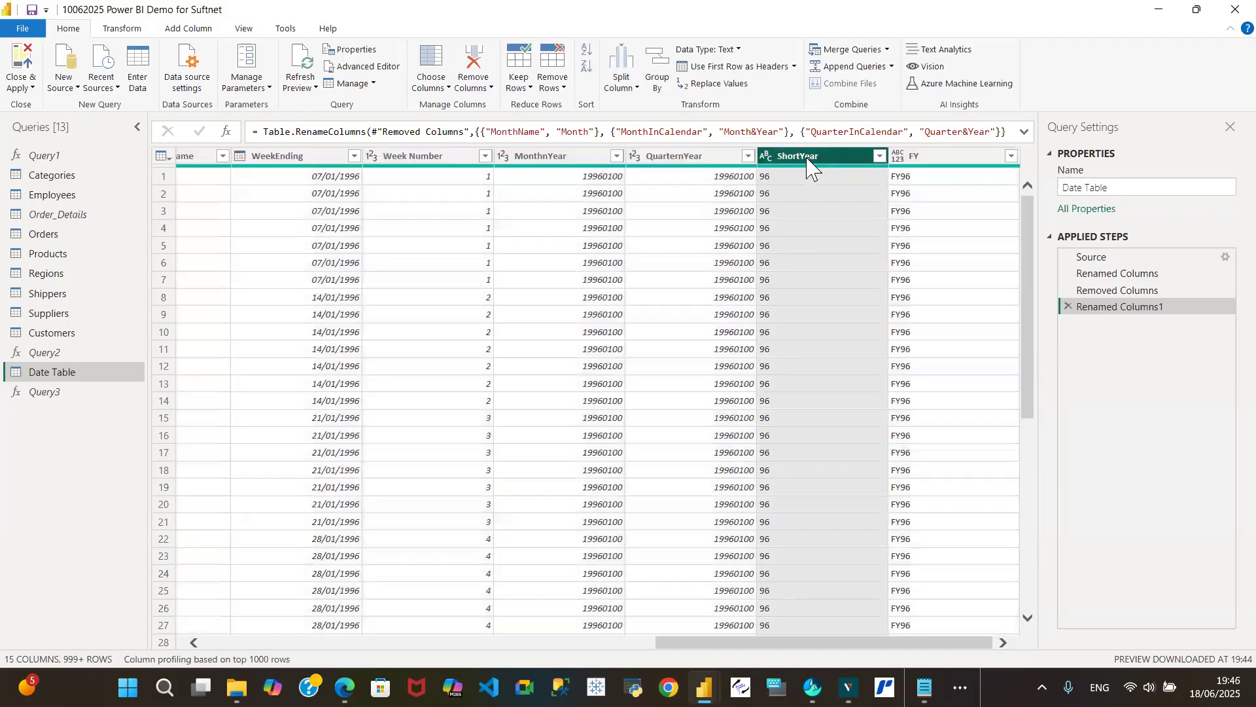
left_click(943, 157)
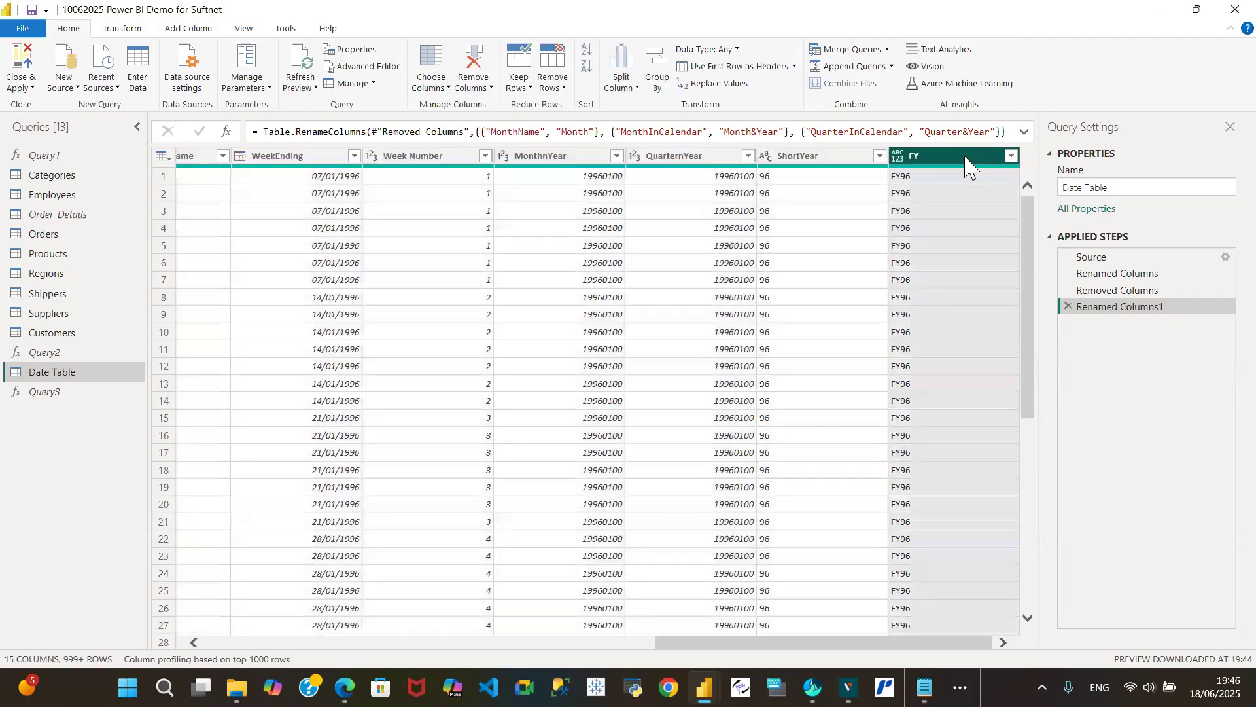
left_click(692, 159, "ctrl")
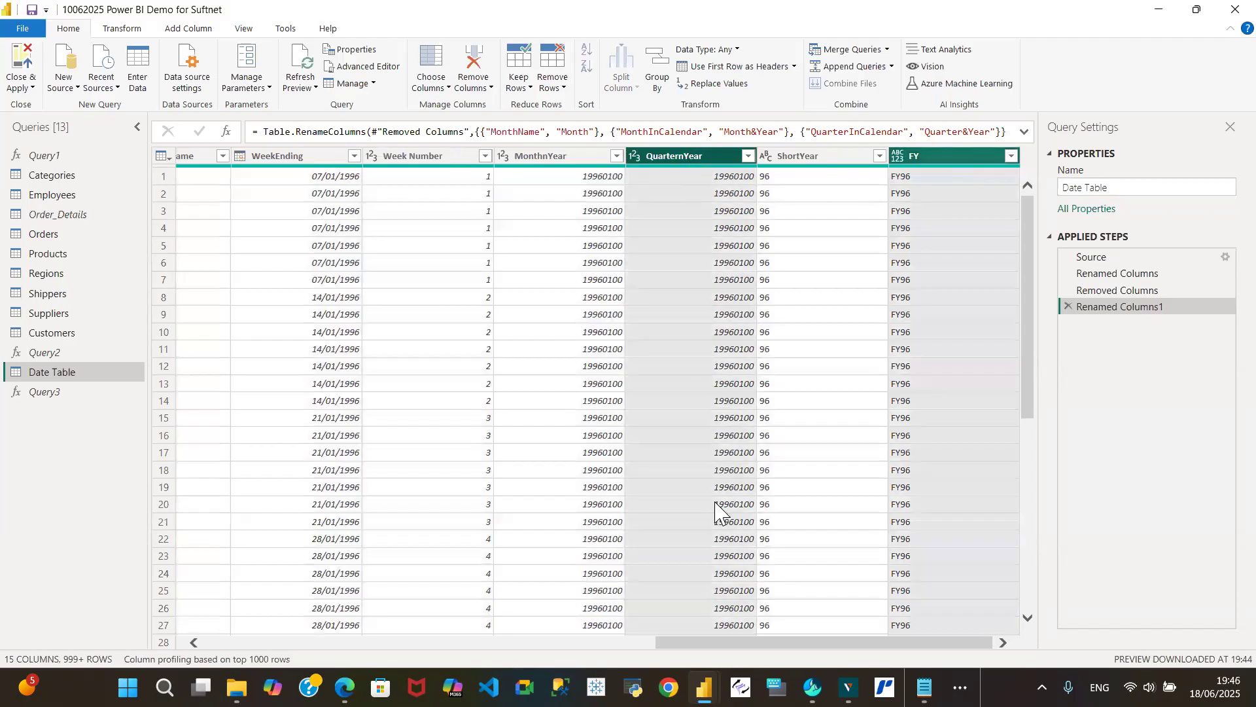
left_click_drag(719, 648, 483, 651)
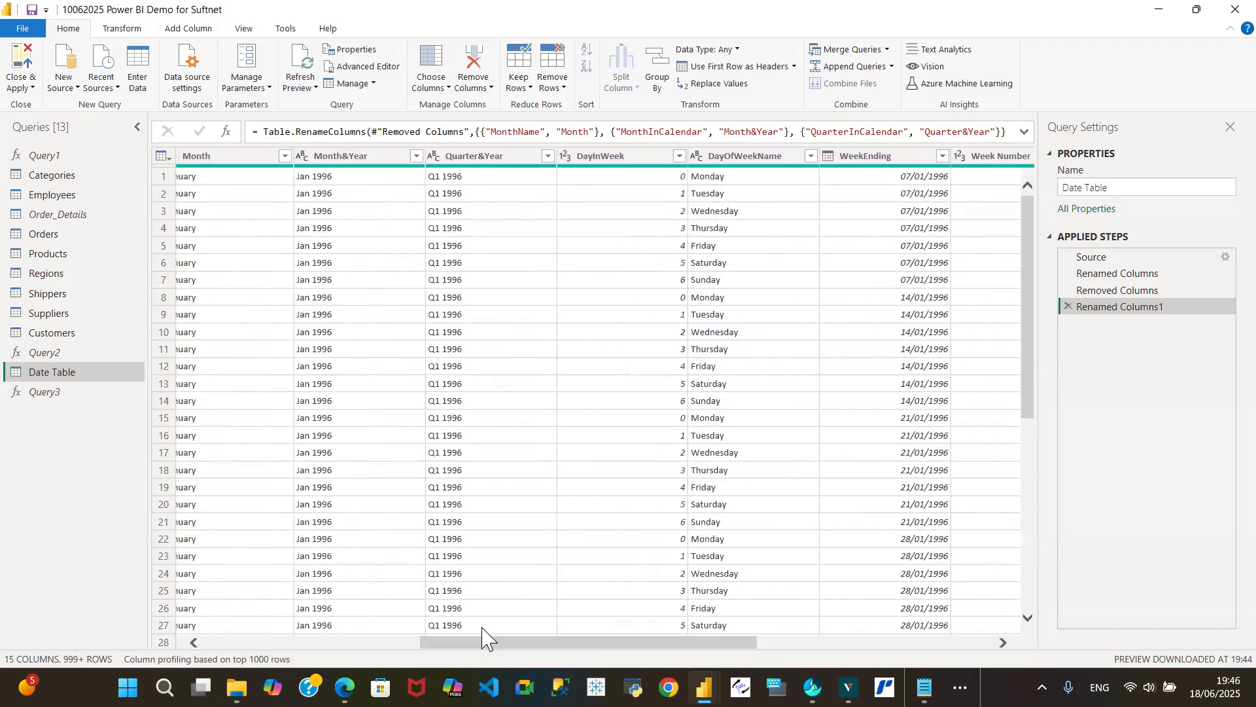
left_click(628, 160, "shift")
right_click(628, 160)
left_click(662, 188)
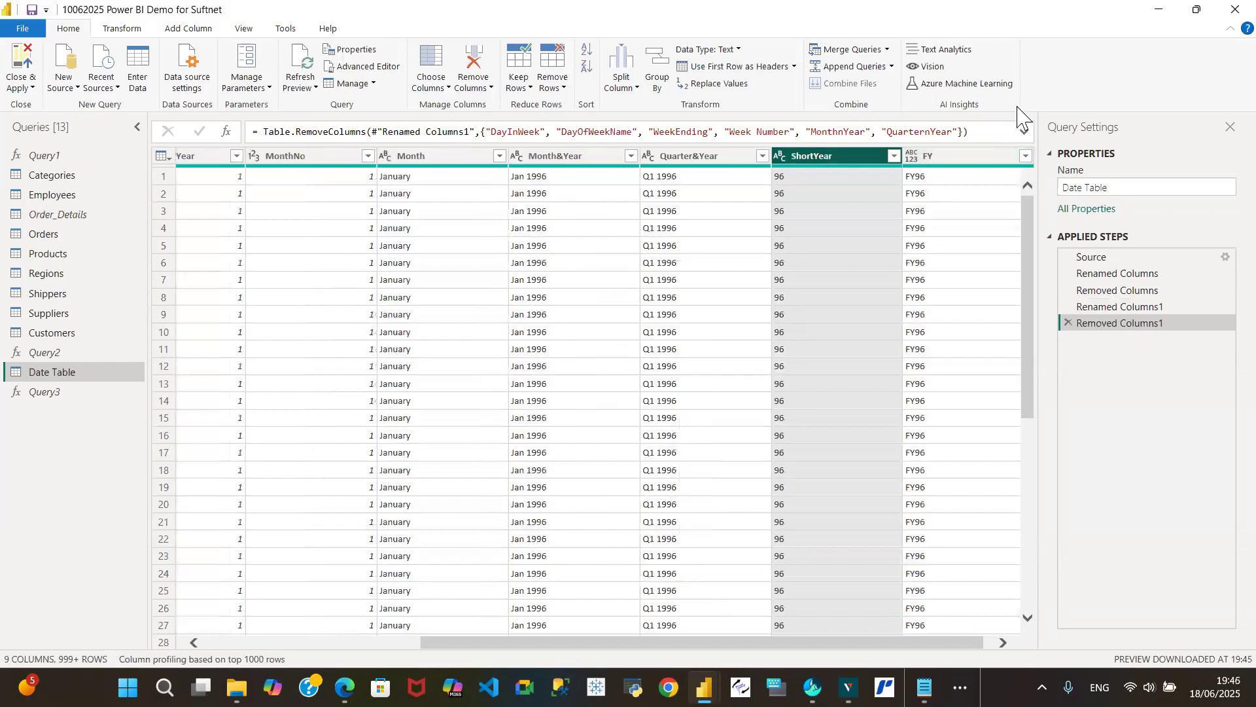
- Review the Date Table query's remaining columns and its M code in the Advanced Editor without changing anything
left_click_drag(514, 643, 119, 620)
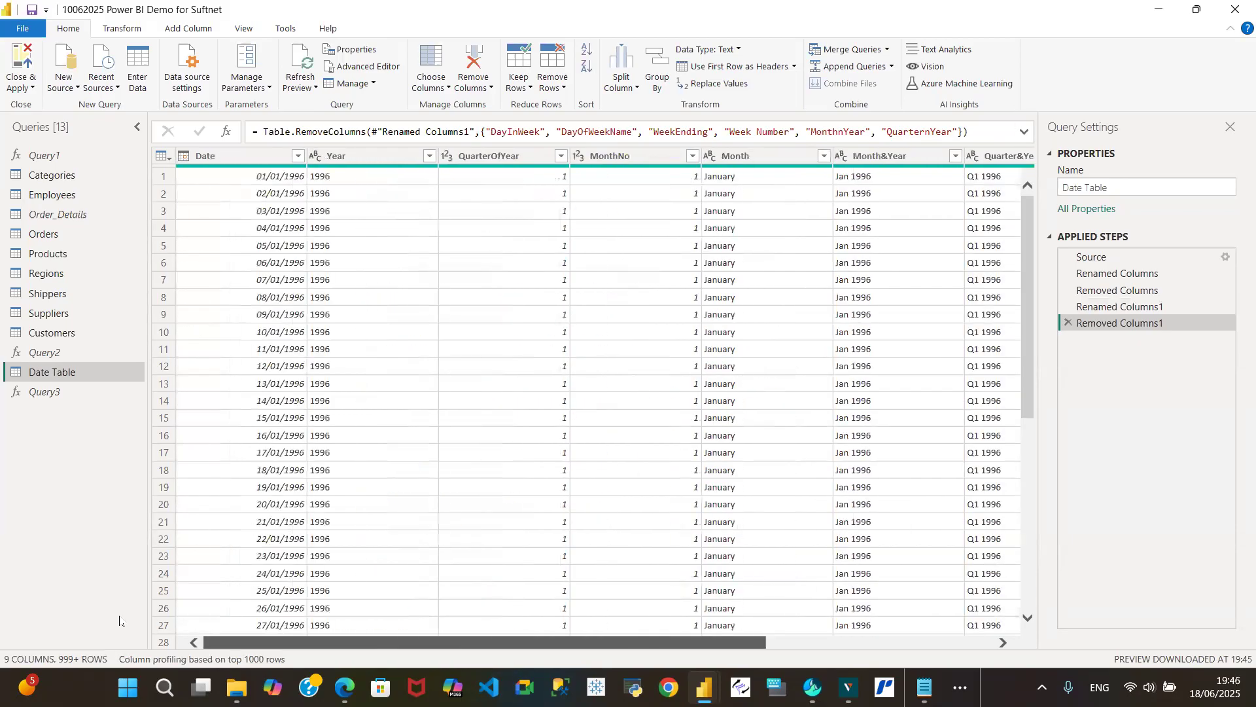
mouse_move(218, 641)
left_mouse_down()
mouse_move(445, 642)
mouse_move(229, 648)
left_mouse_up()
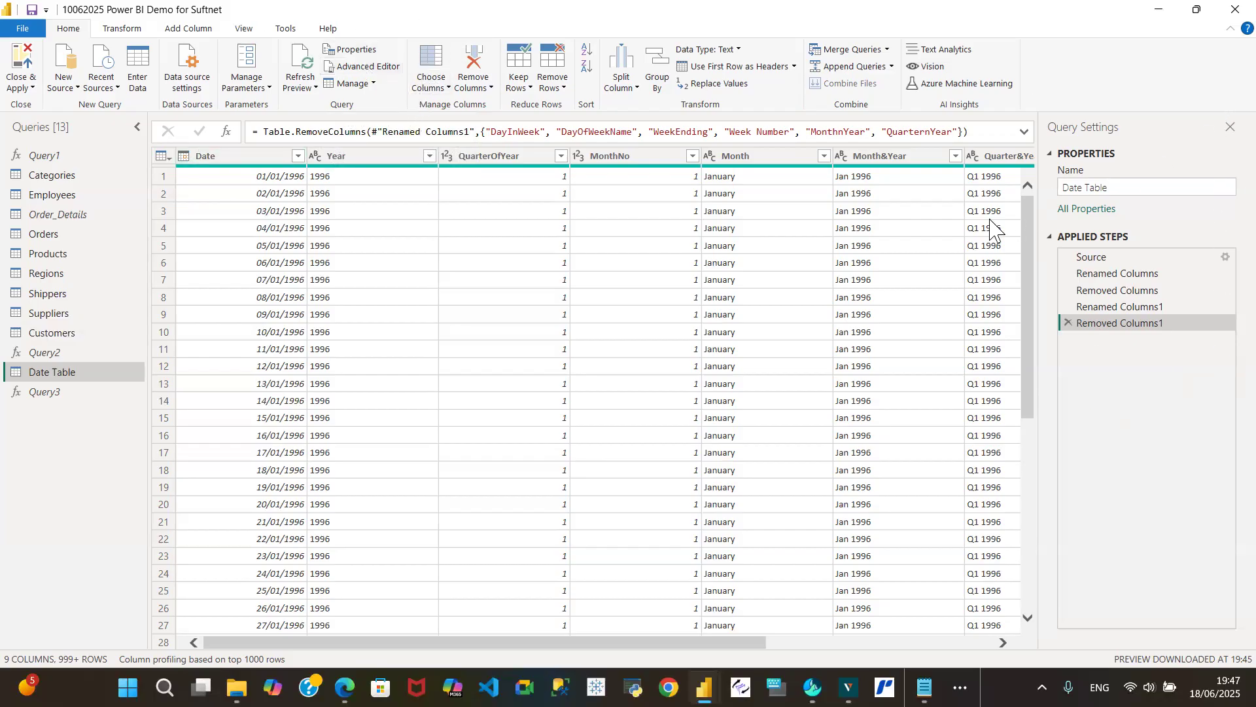
left_click_drag(1118, 323, 1088, 309)
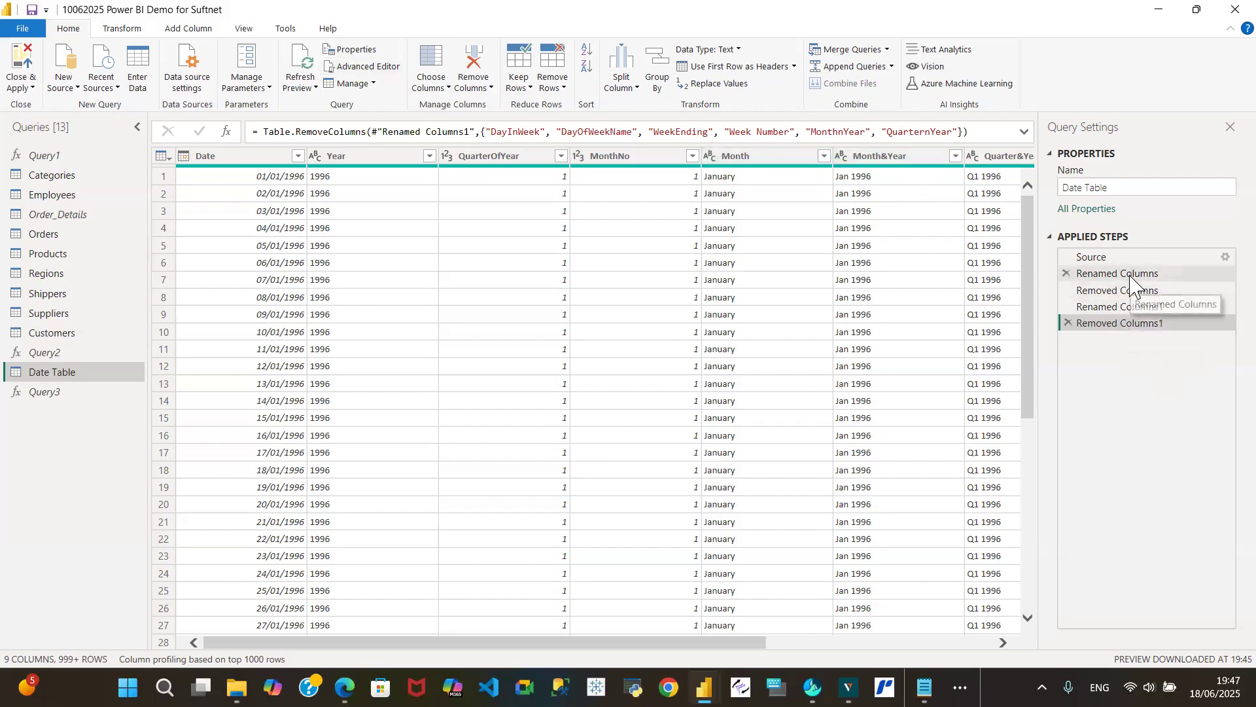
left_click(357, 68)
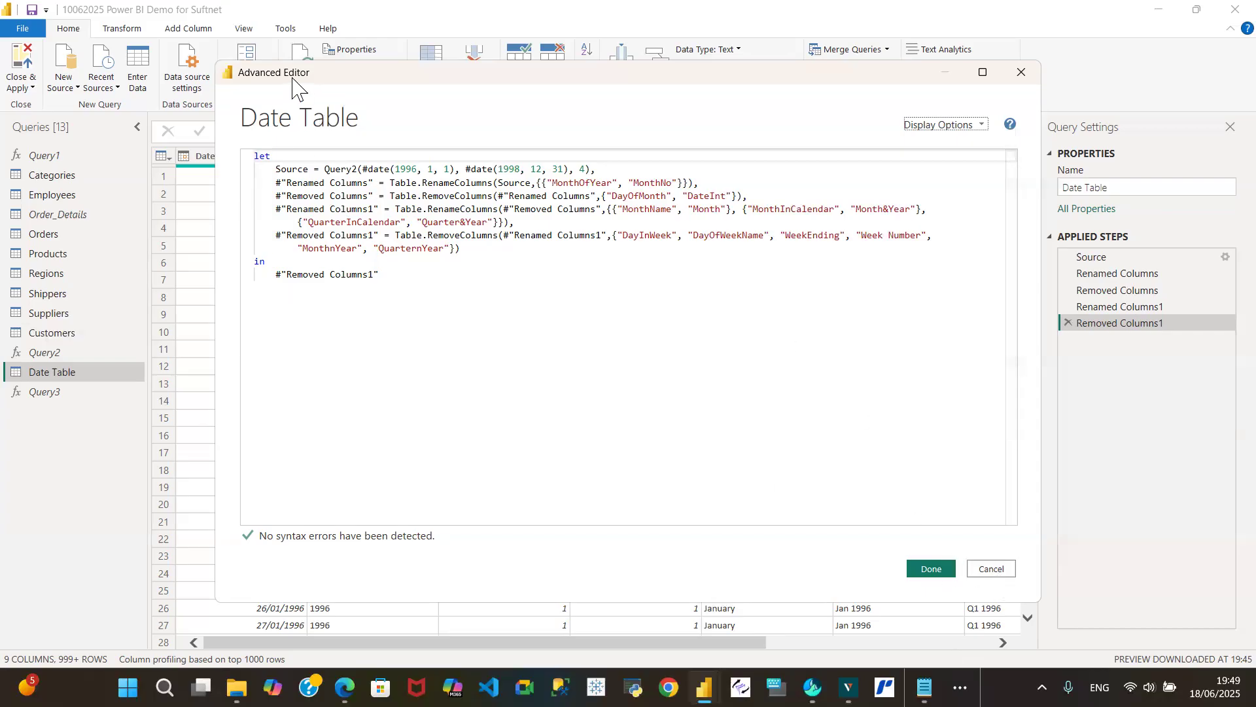
left_click(992, 568)
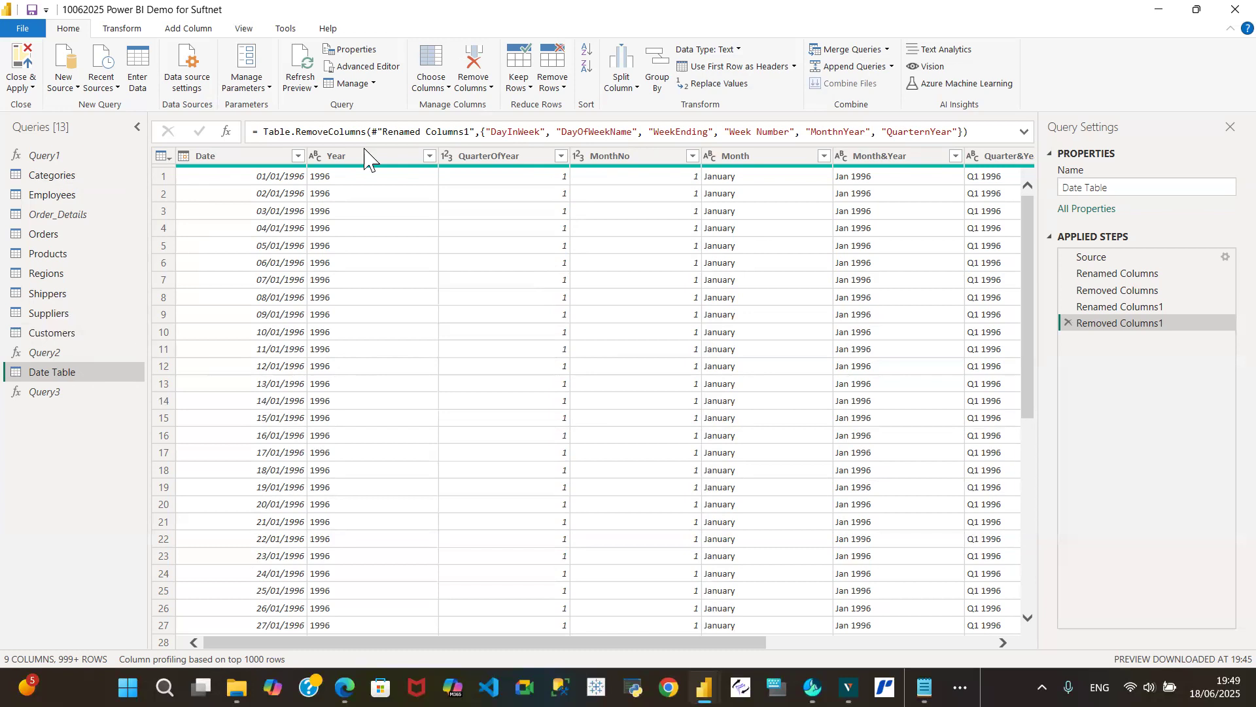
left_click(362, 67)
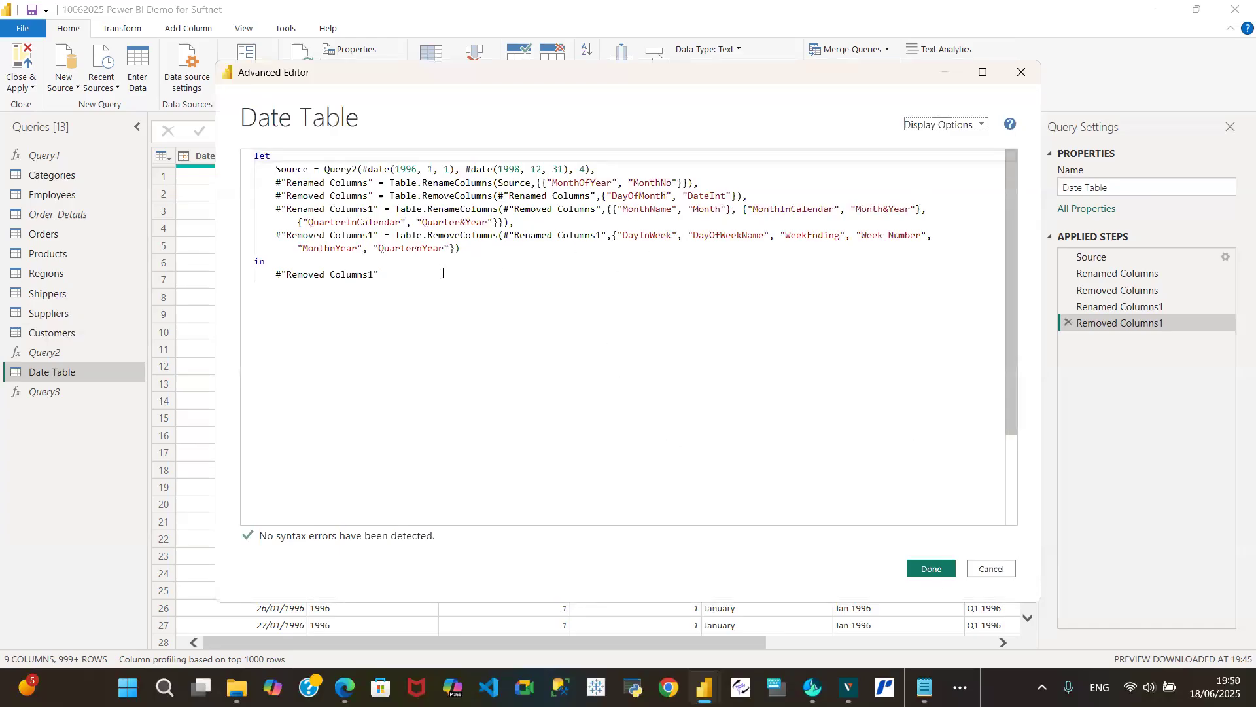
left_click(489, 246)
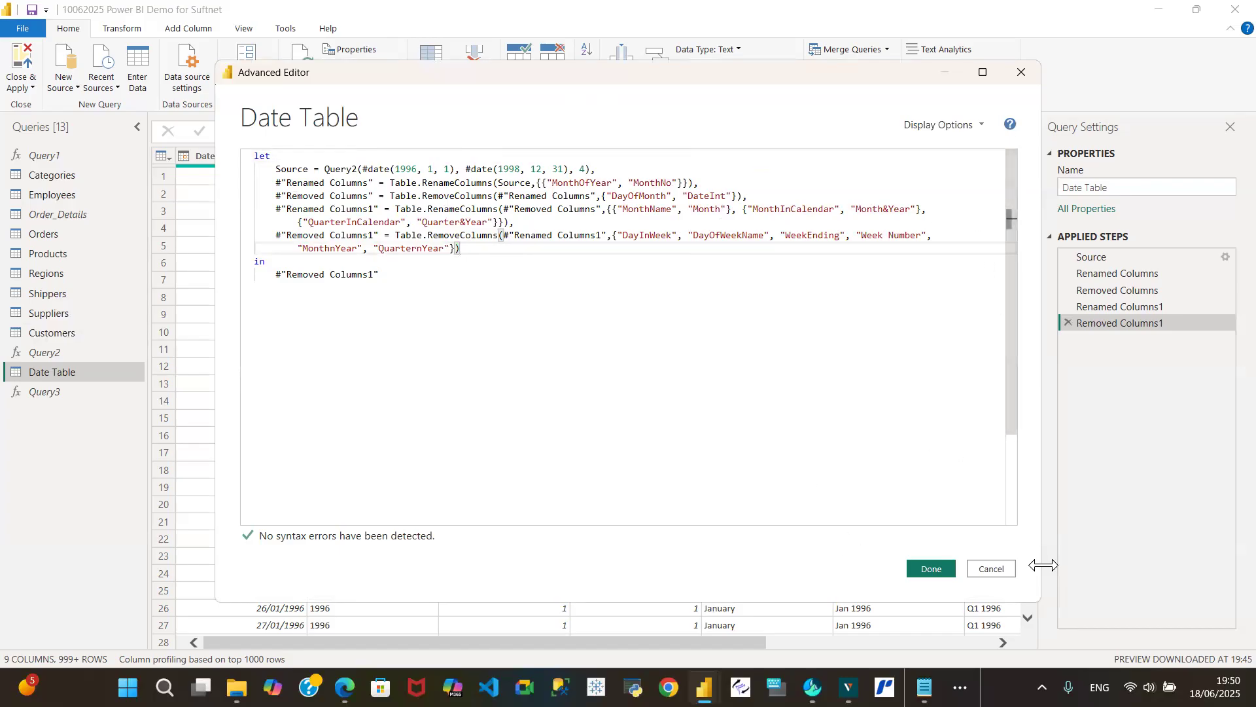
left_click(1008, 573)
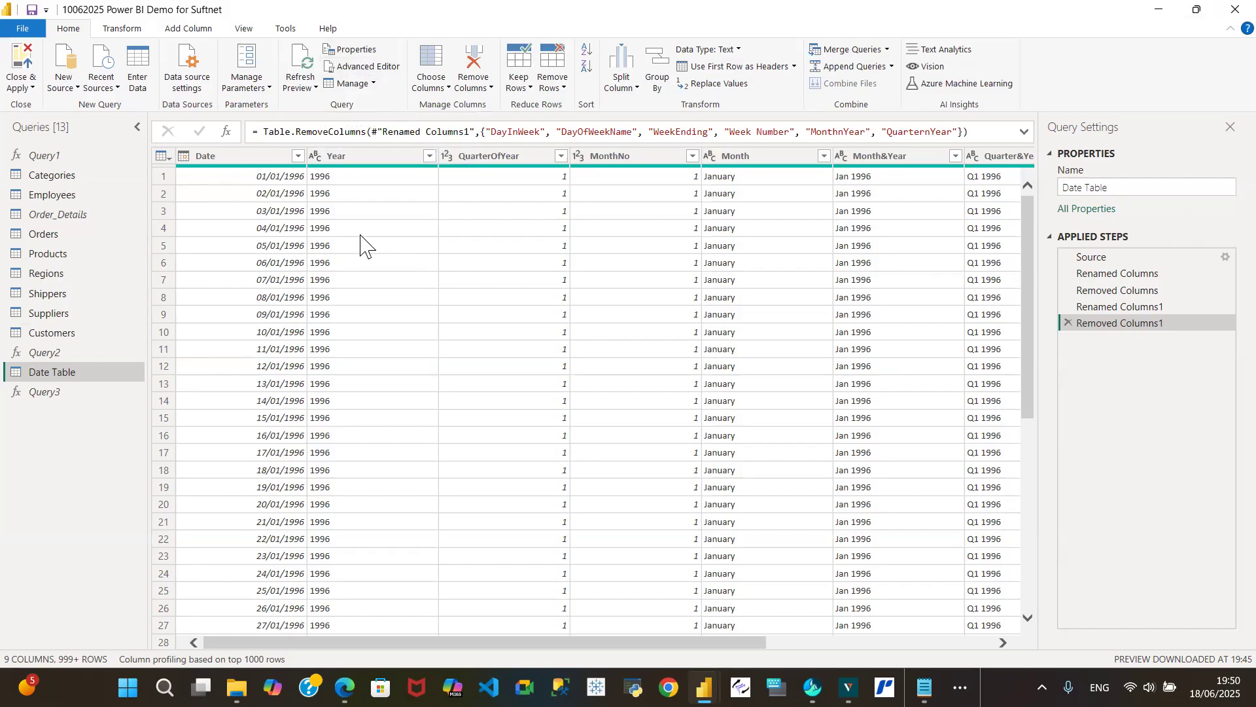
- Copy the full M code of the Categories query from the Advanced Editor and leave the code unchanged
left_click(63, 178)
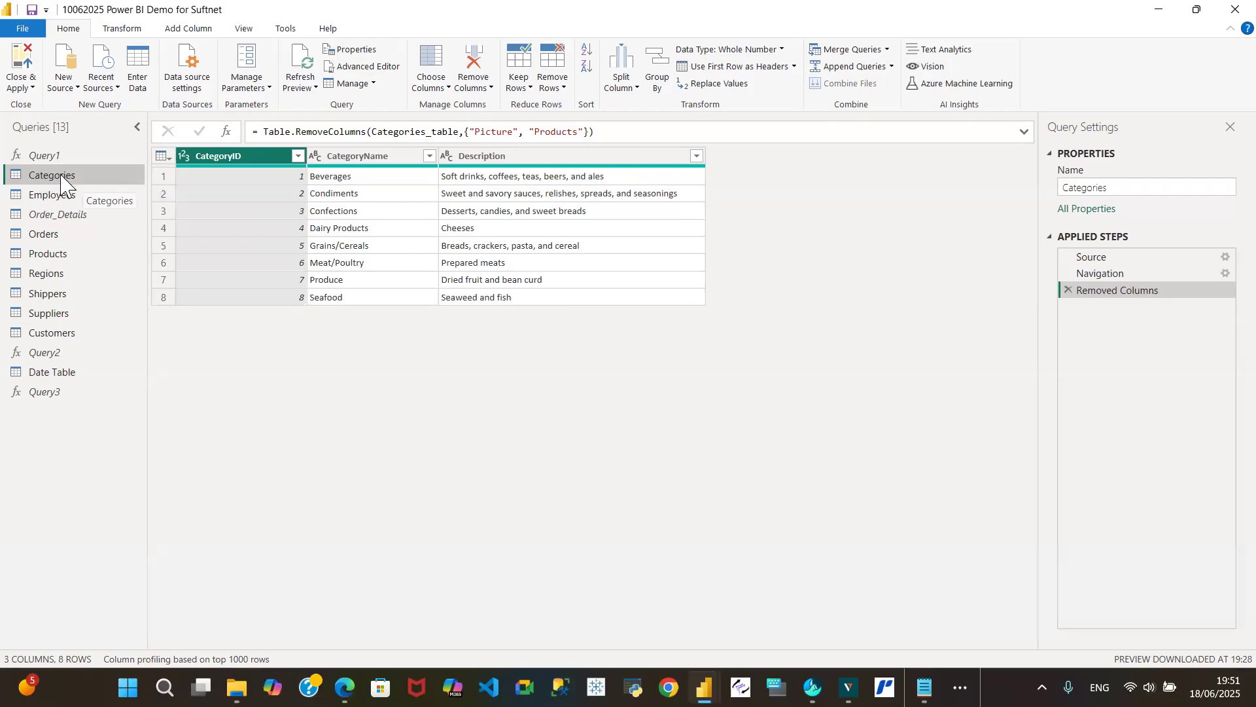
left_click(366, 66)
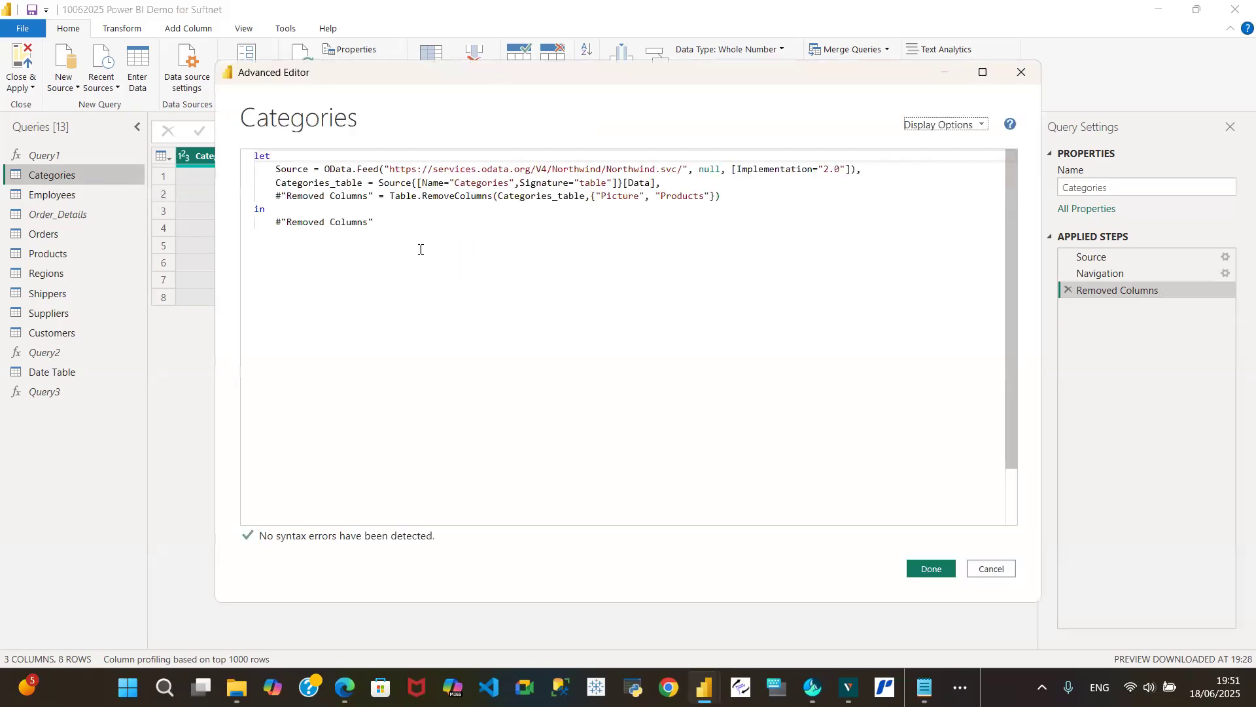
left_click_drag(375, 227, 254, 157)
key("ctrl+c")
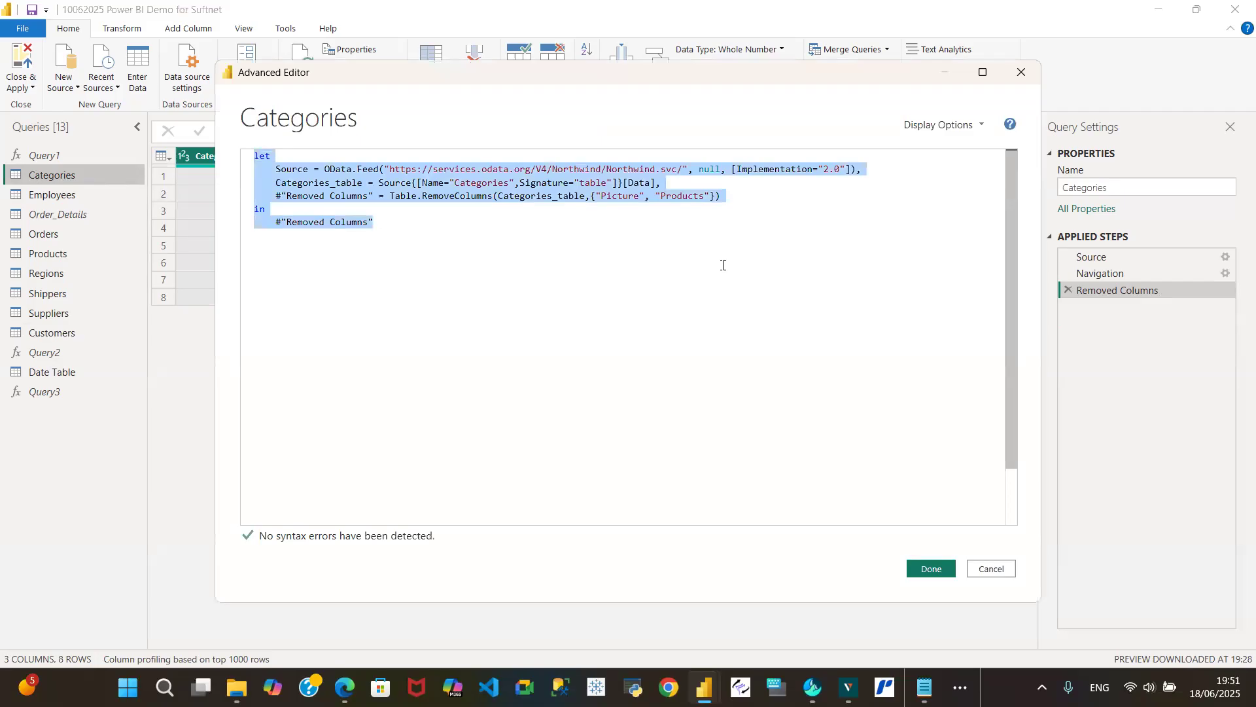
left_click(989, 571)
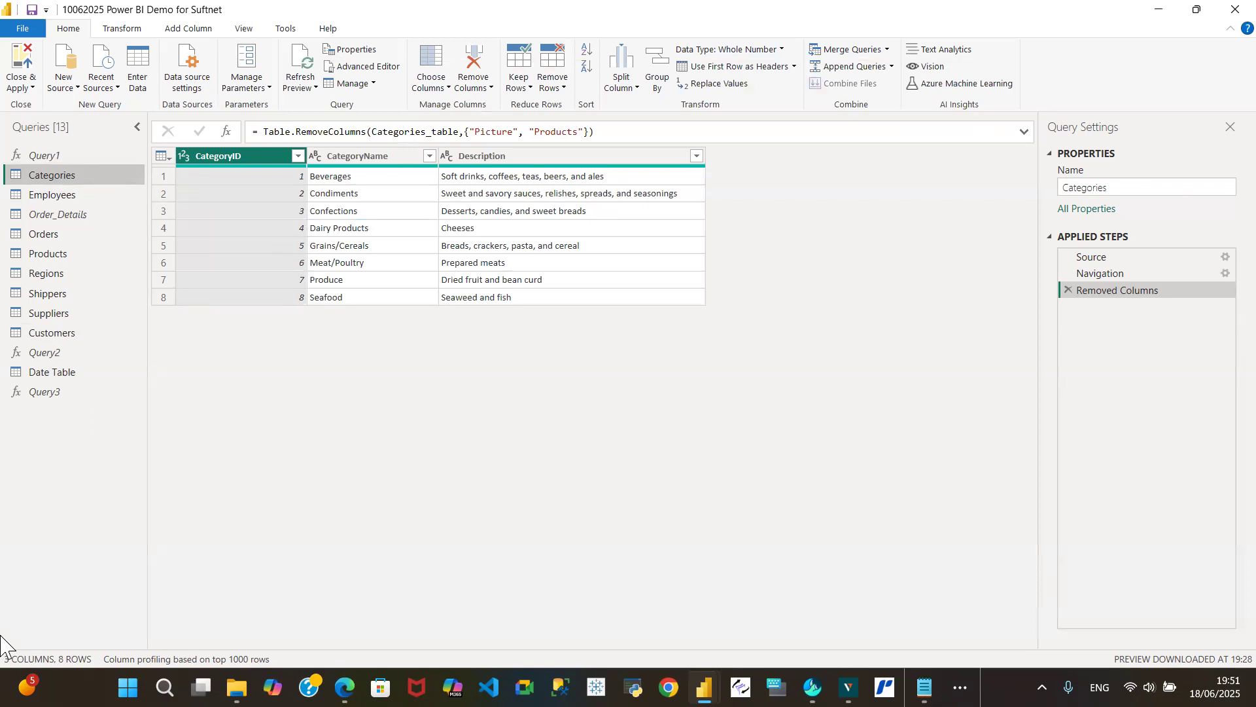
- Create a blank query, replace its default M code with the copied Categories code, and compare the new query with Categories
left_click(72, 88)
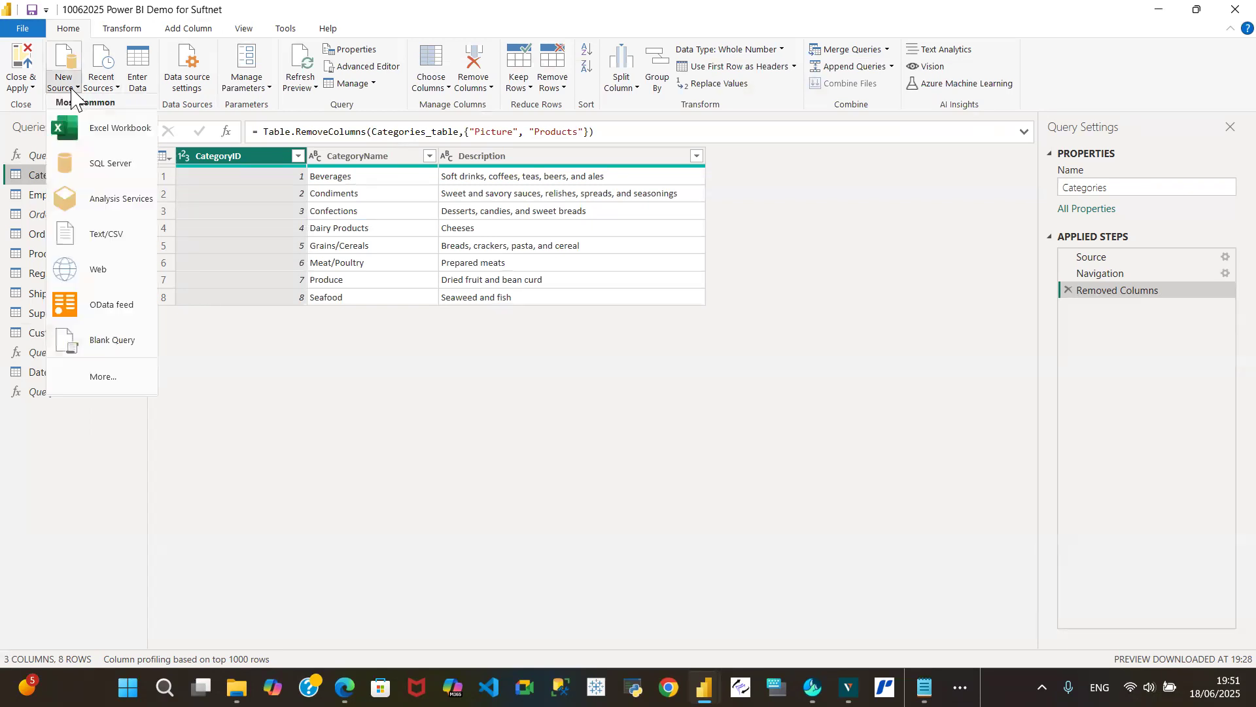
left_click(112, 343)
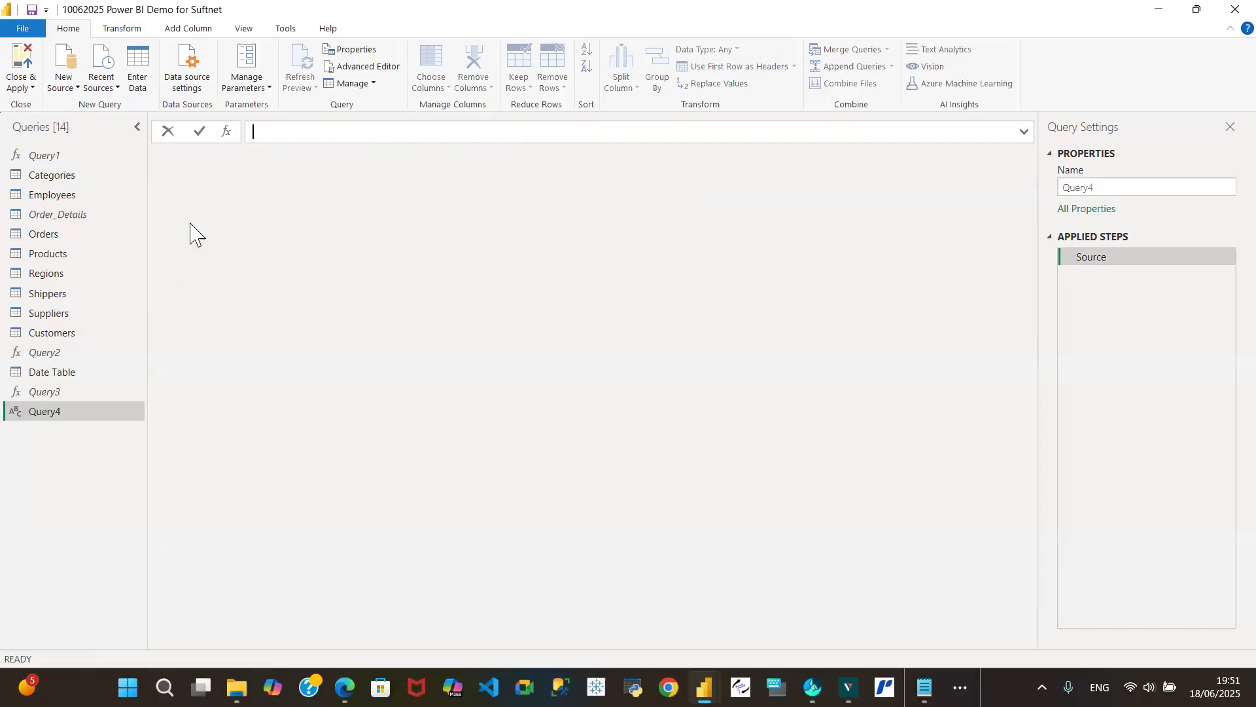
left_click(371, 67)
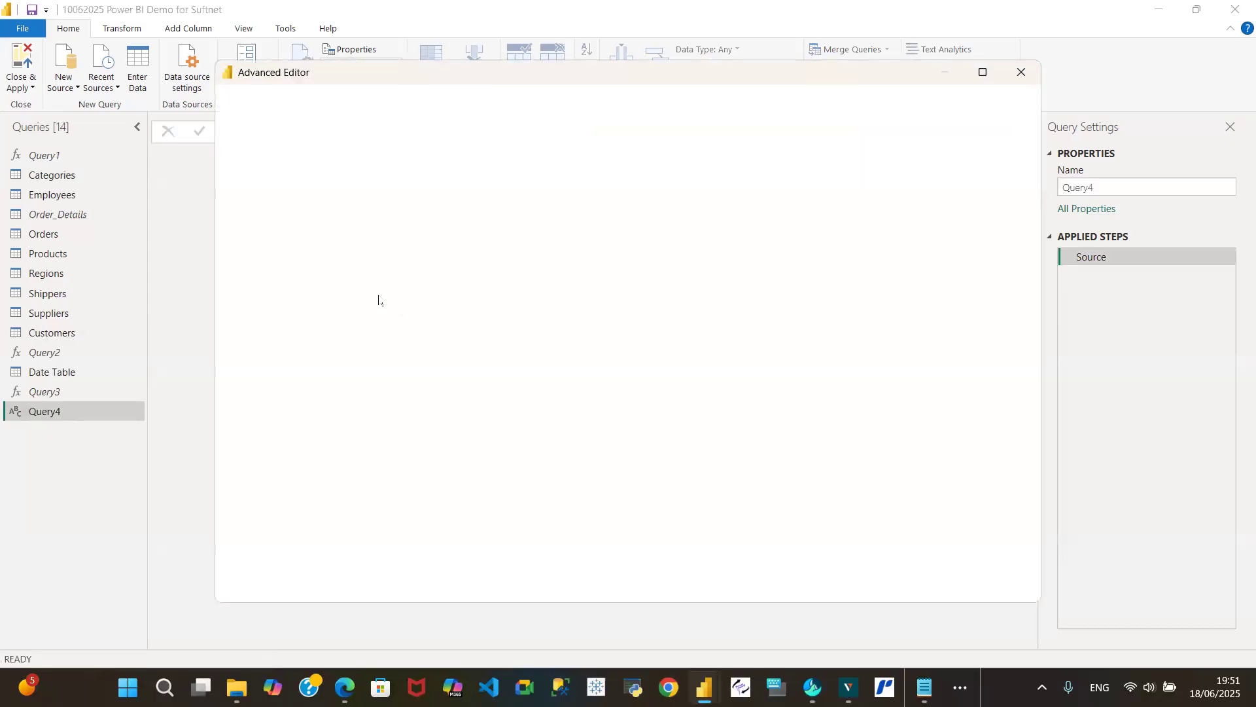
left_click_drag(325, 198, 253, 154)
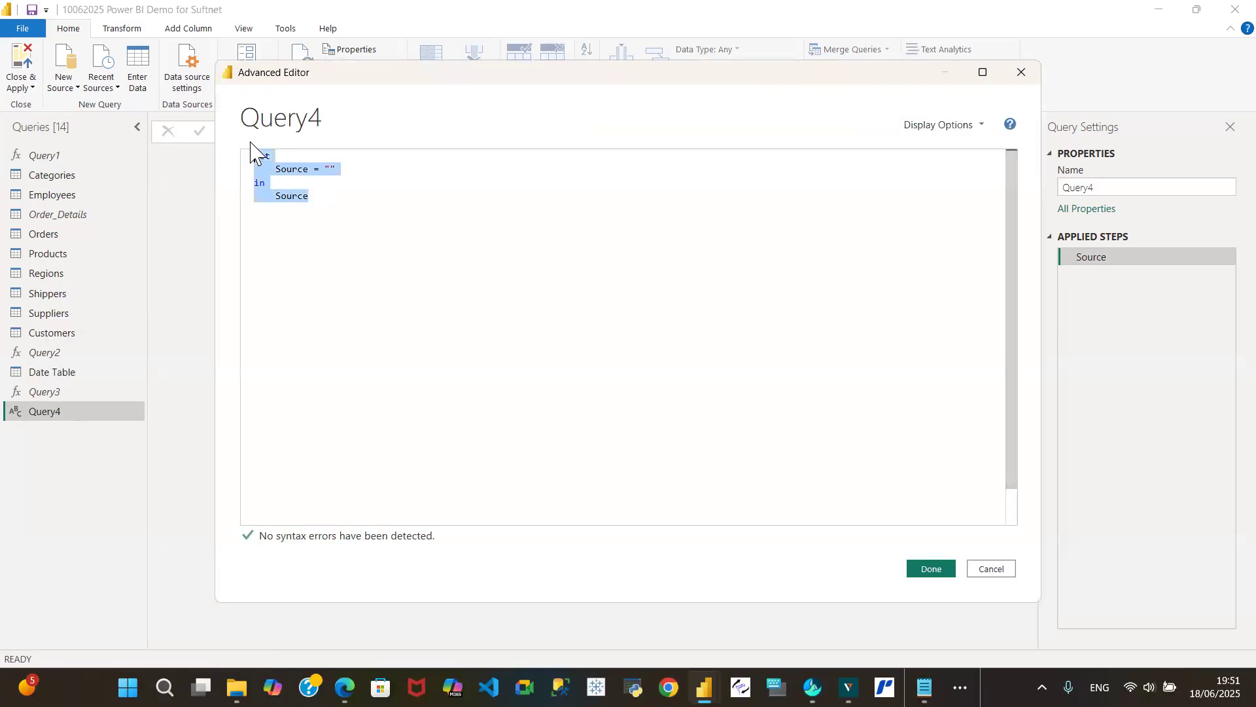
key("ctrl+v")
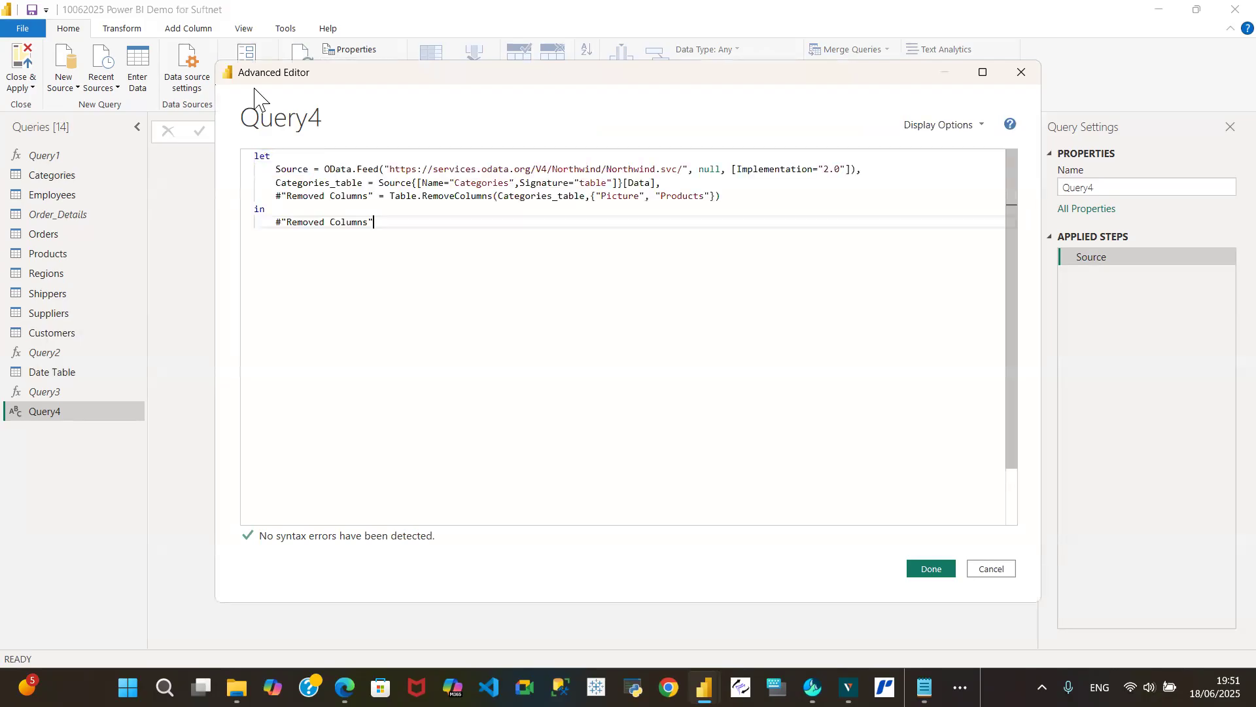
left_click(929, 570)
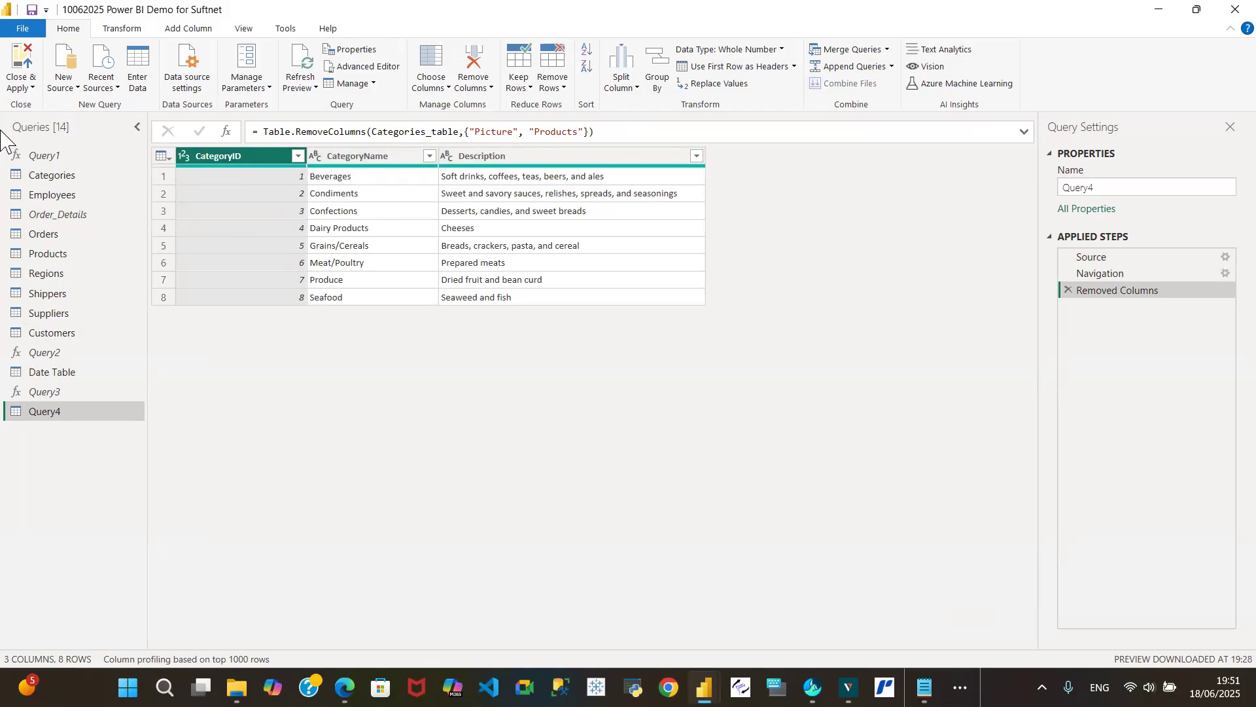
left_click(78, 178)
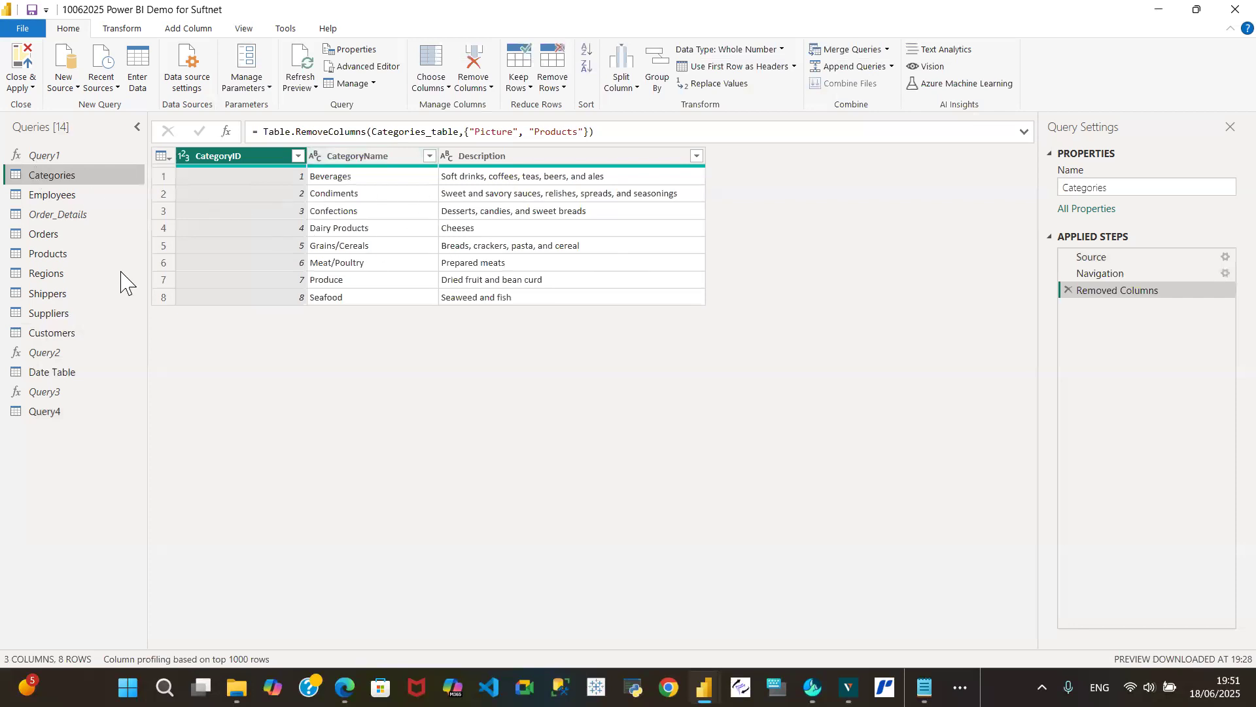
left_click(72, 412)
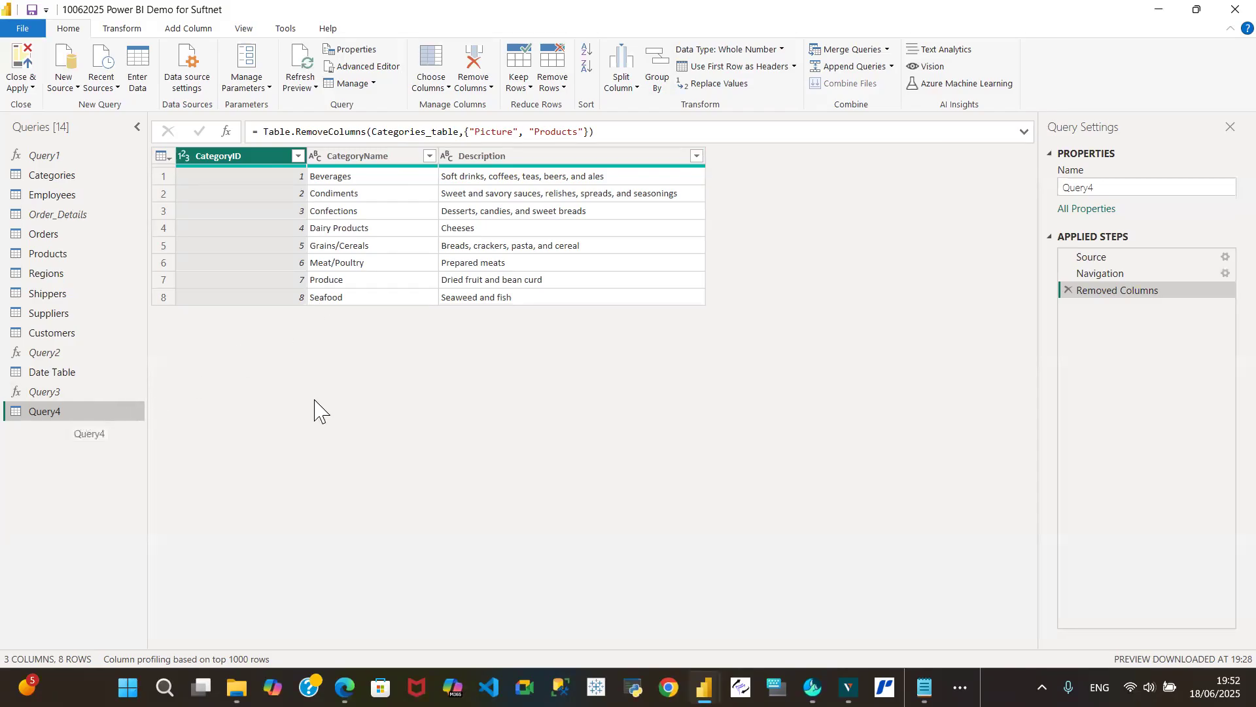
- Delete the Query4 query that duplicates Categories
right_click(88, 414)
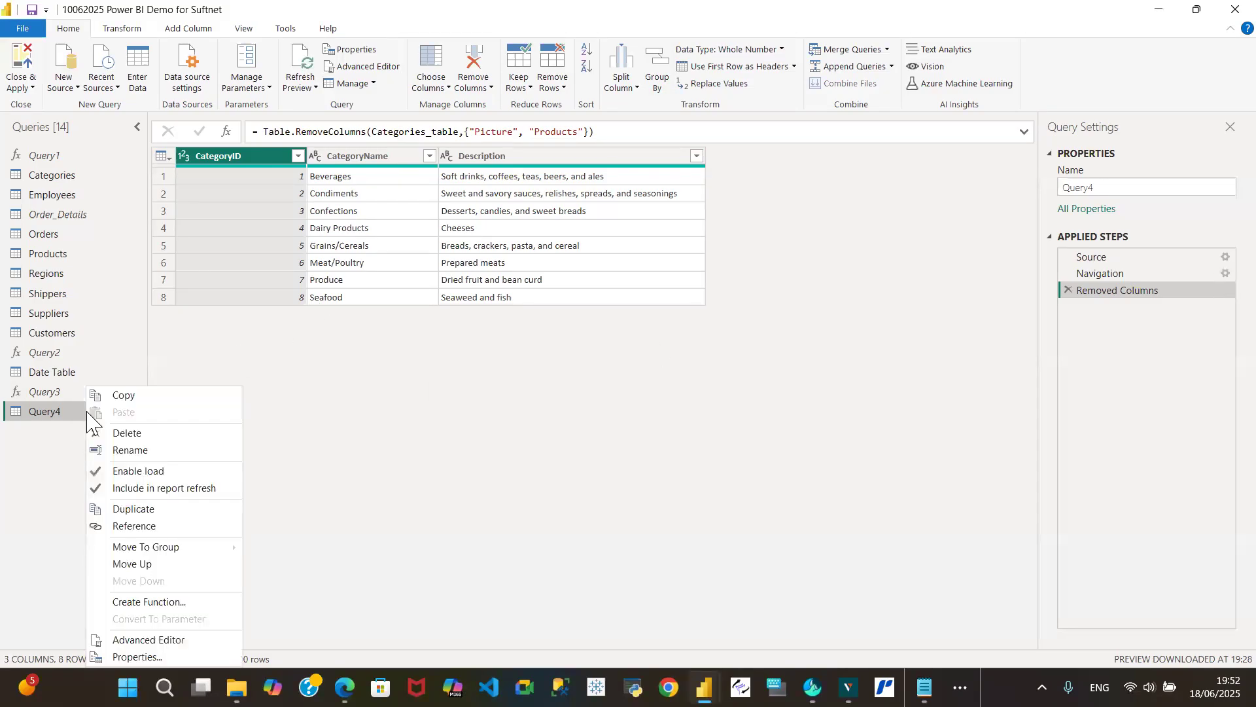
left_click(132, 435)
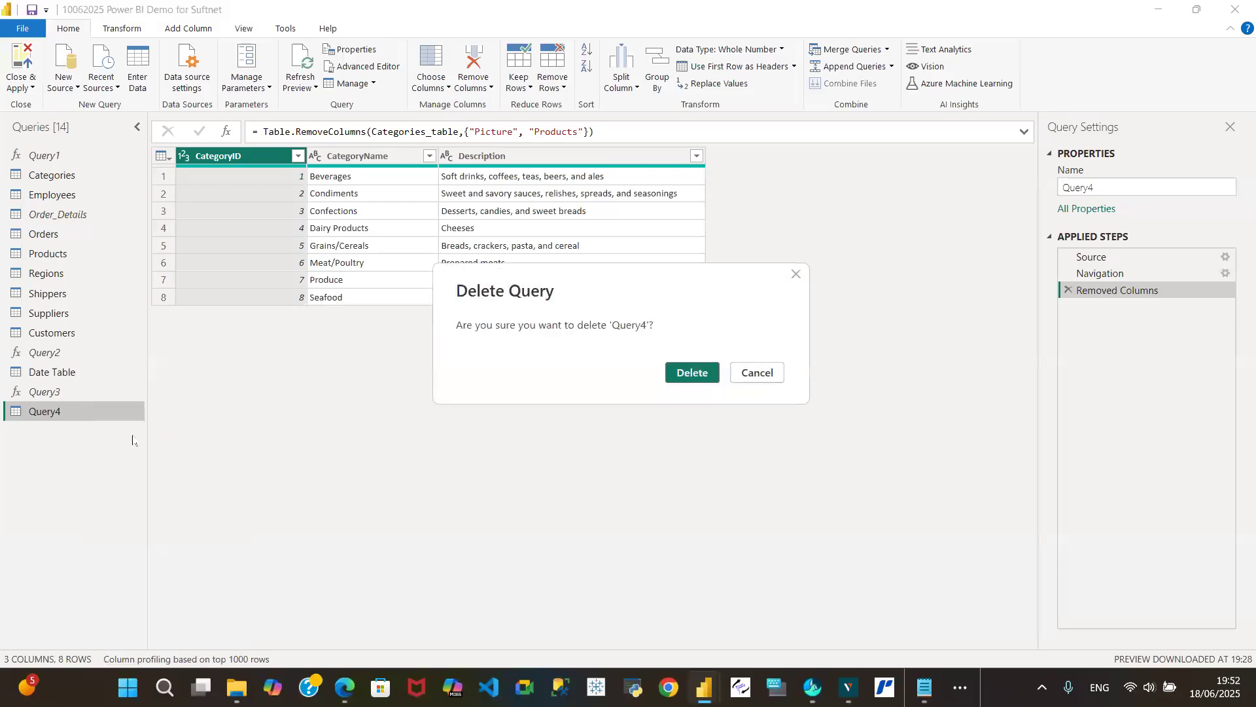
left_click(708, 378)
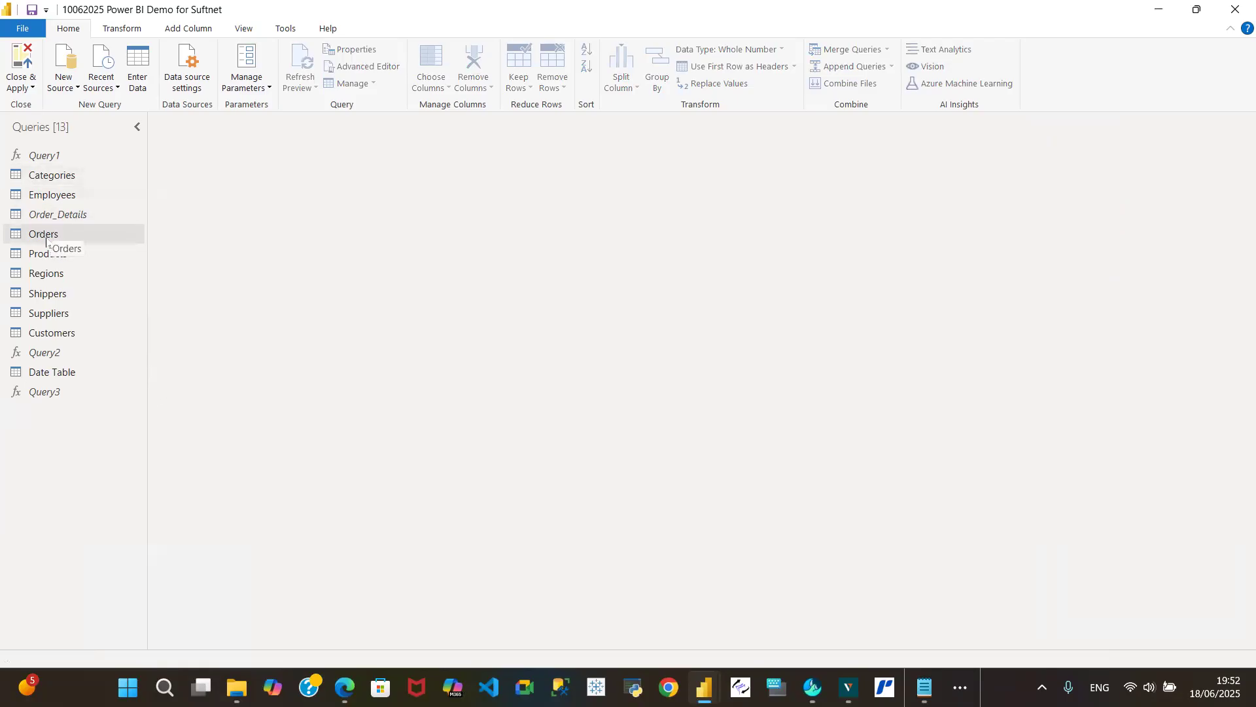
- Refresh the outdated data preview of the Order_Details query and look through the Orders query
left_click(52, 175)
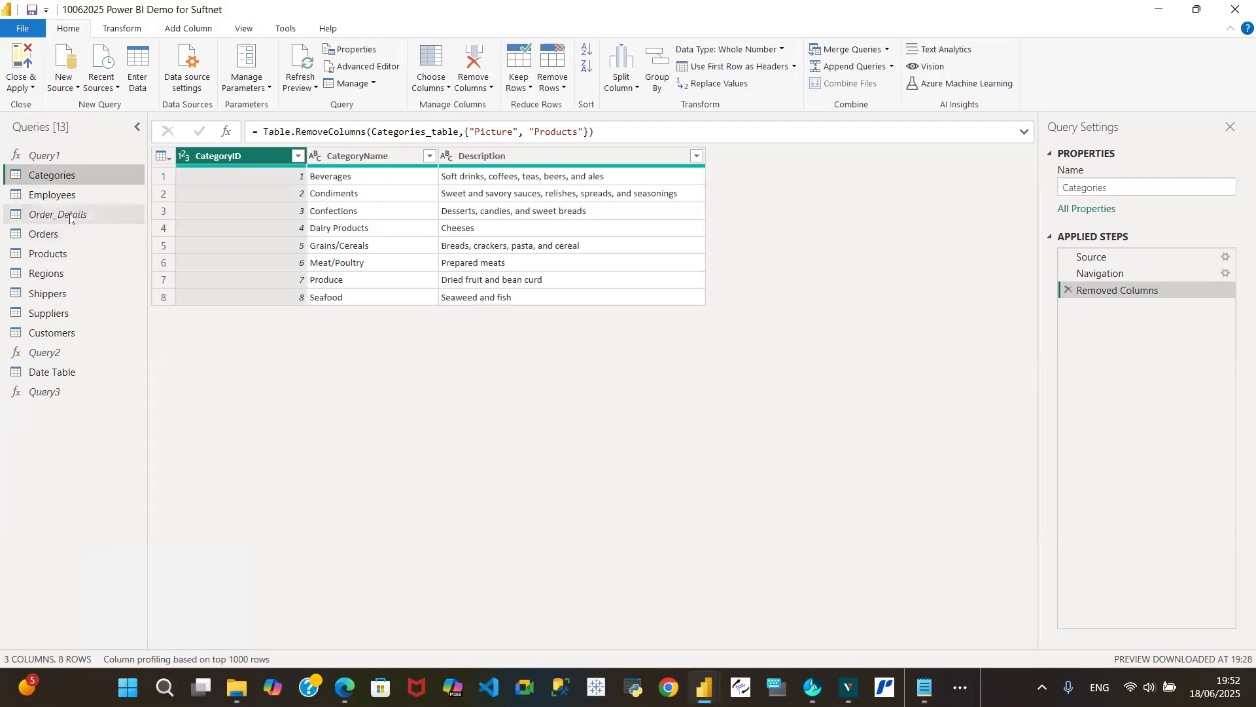
left_click(64, 234)
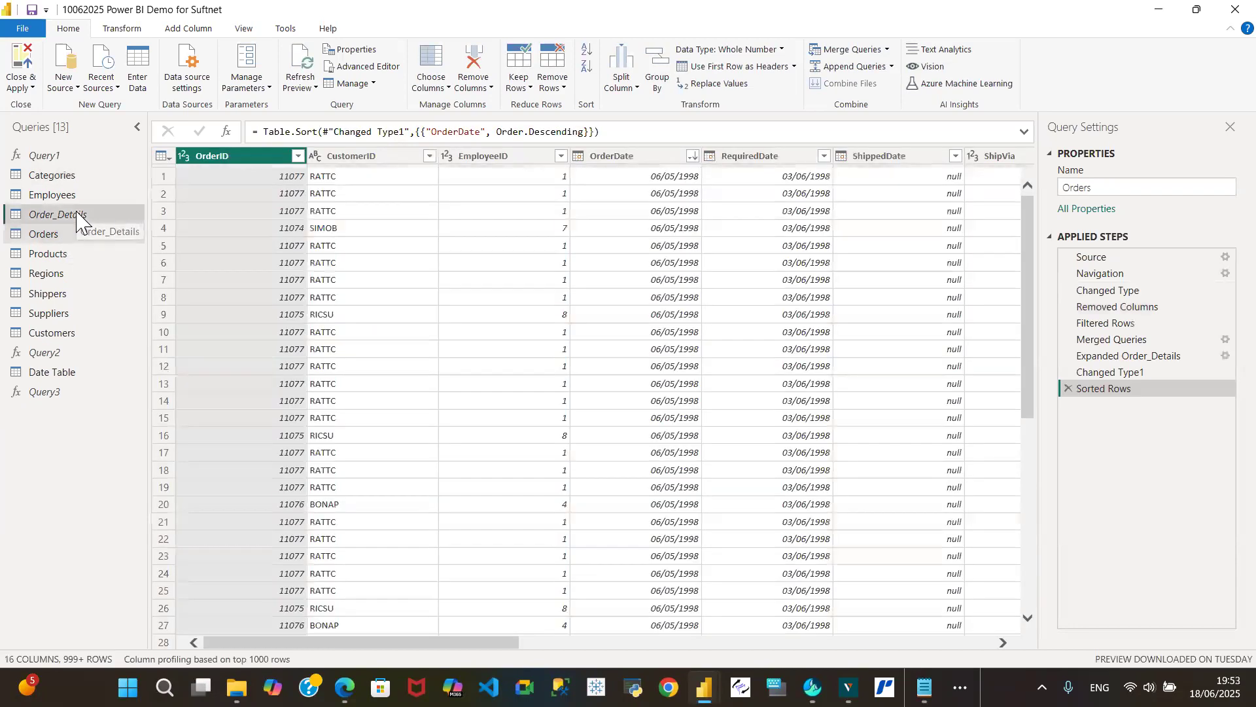
left_click(77, 216)
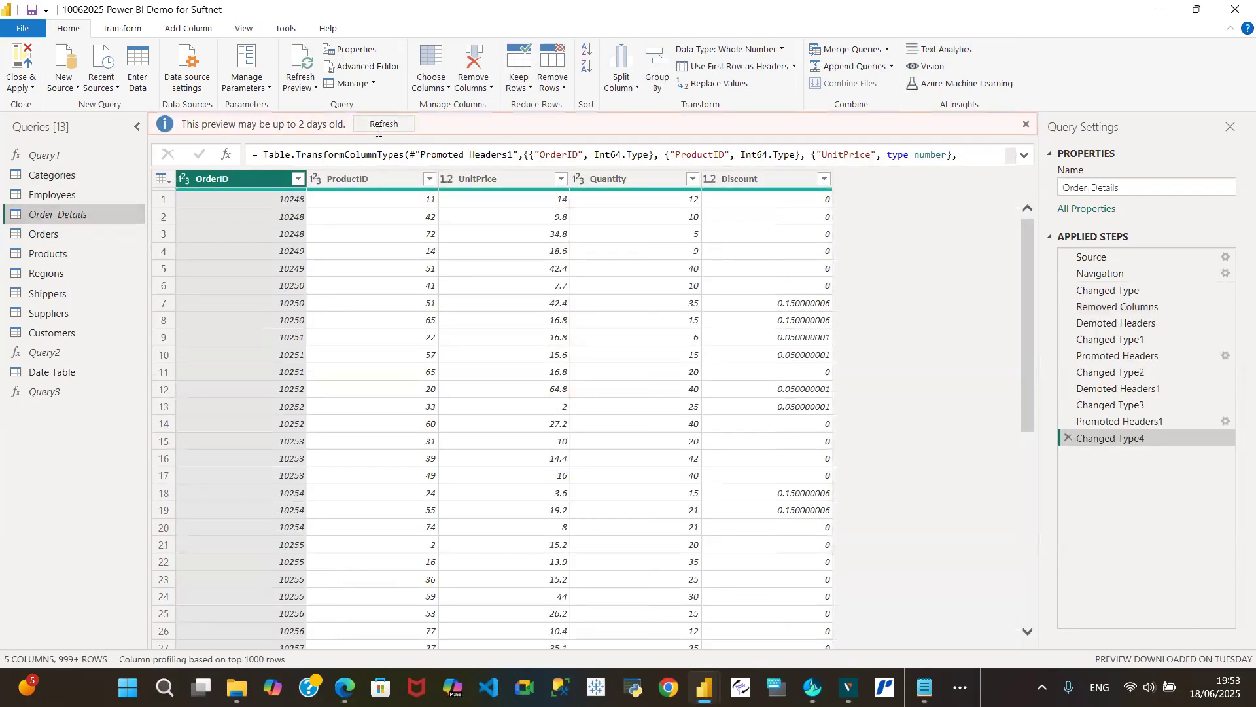
left_click(380, 126)
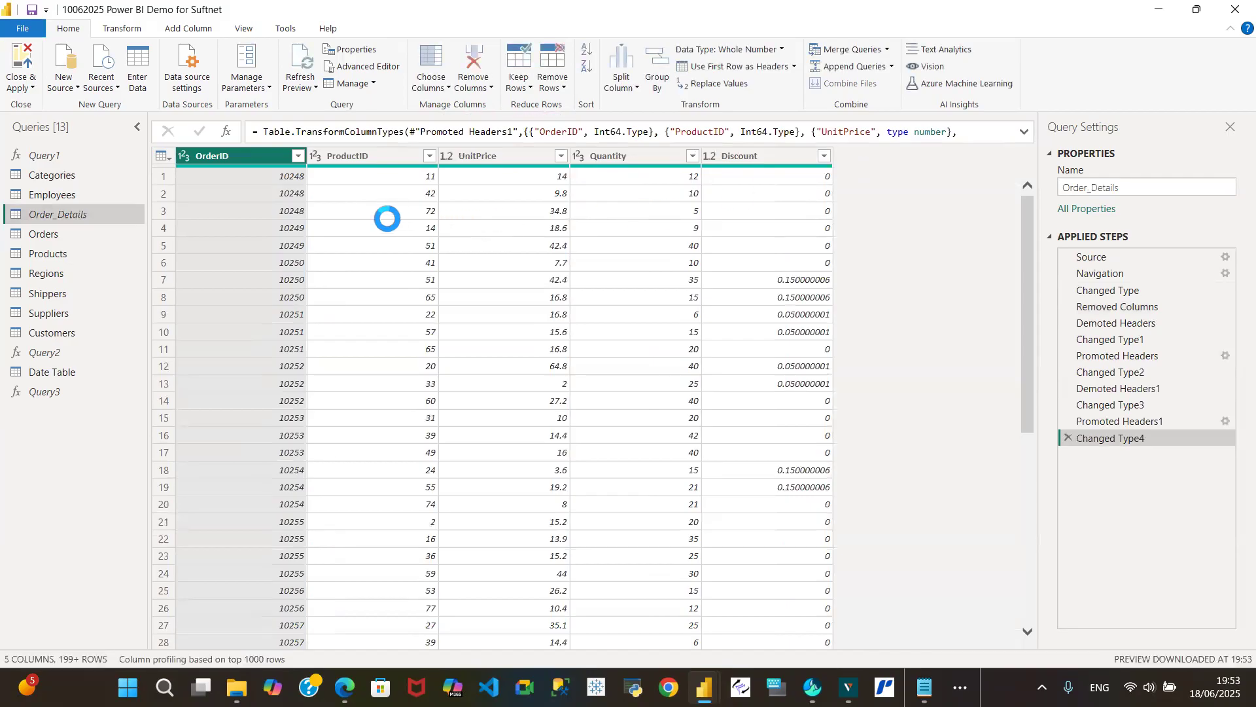
left_click(50, 239)
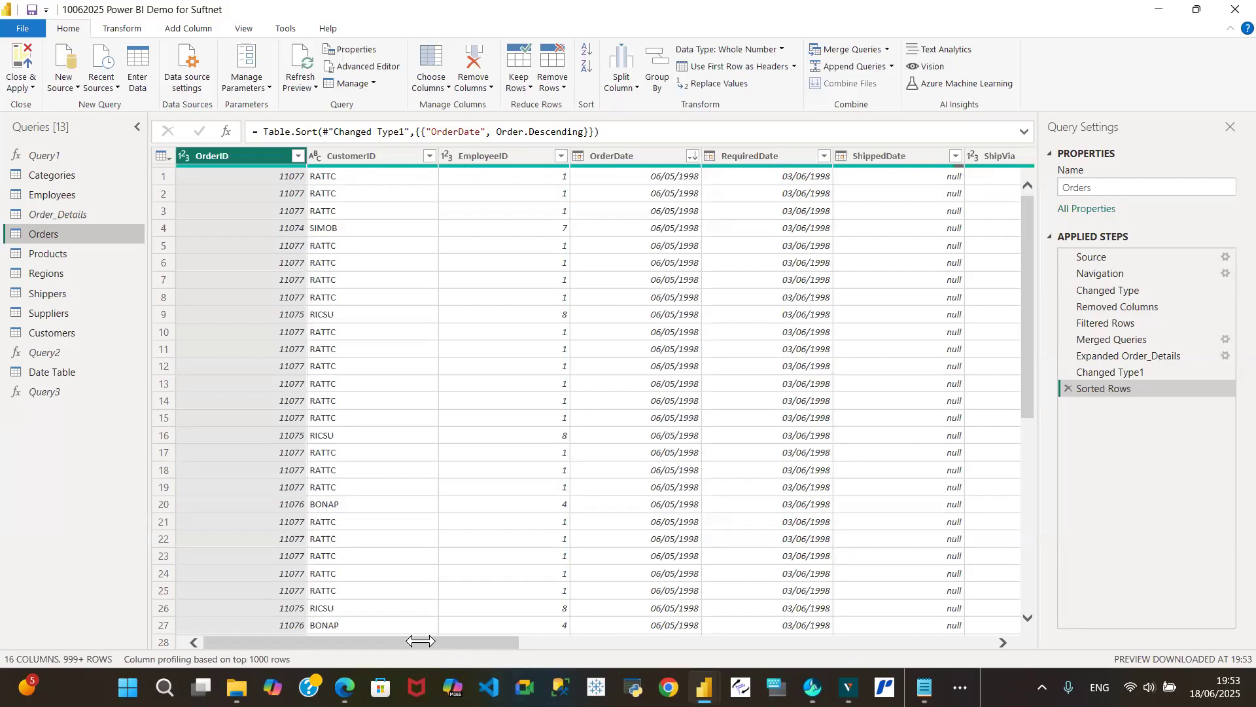
left_click_drag(426, 641, 327, 657)
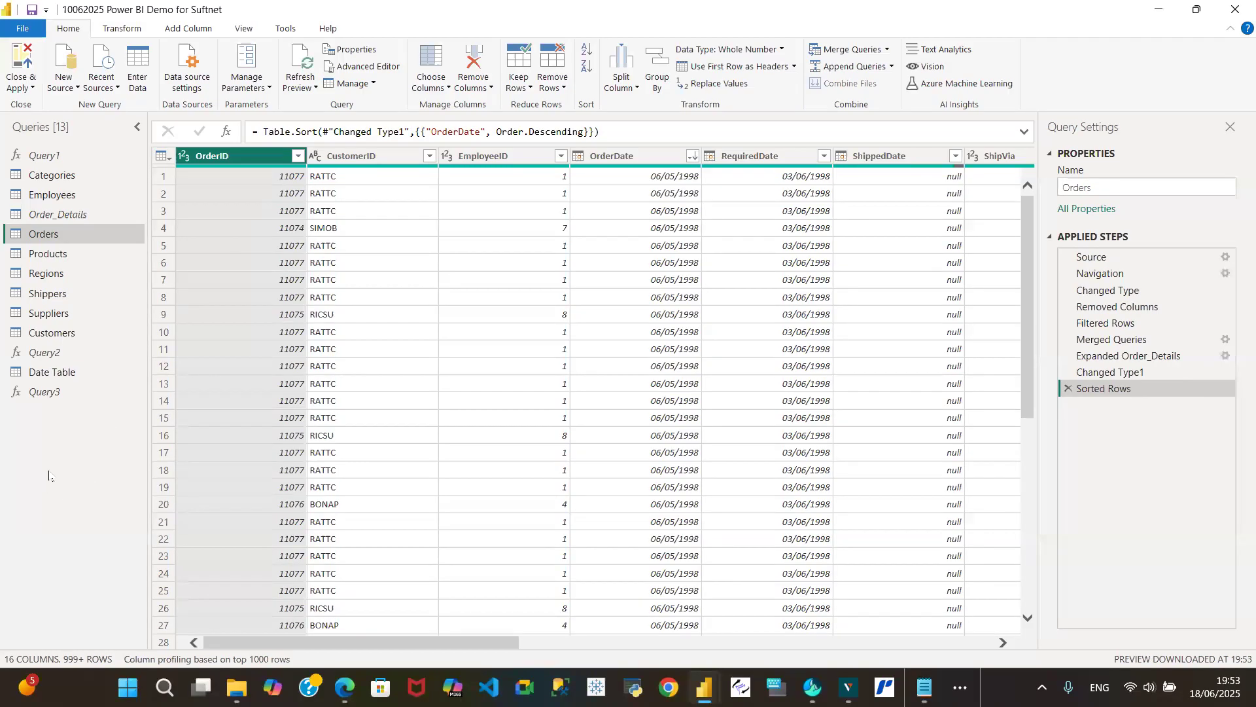
- Try keeping only the duplicate rows across the whole Orders table, and remove that applied step
left_click(726, 133)
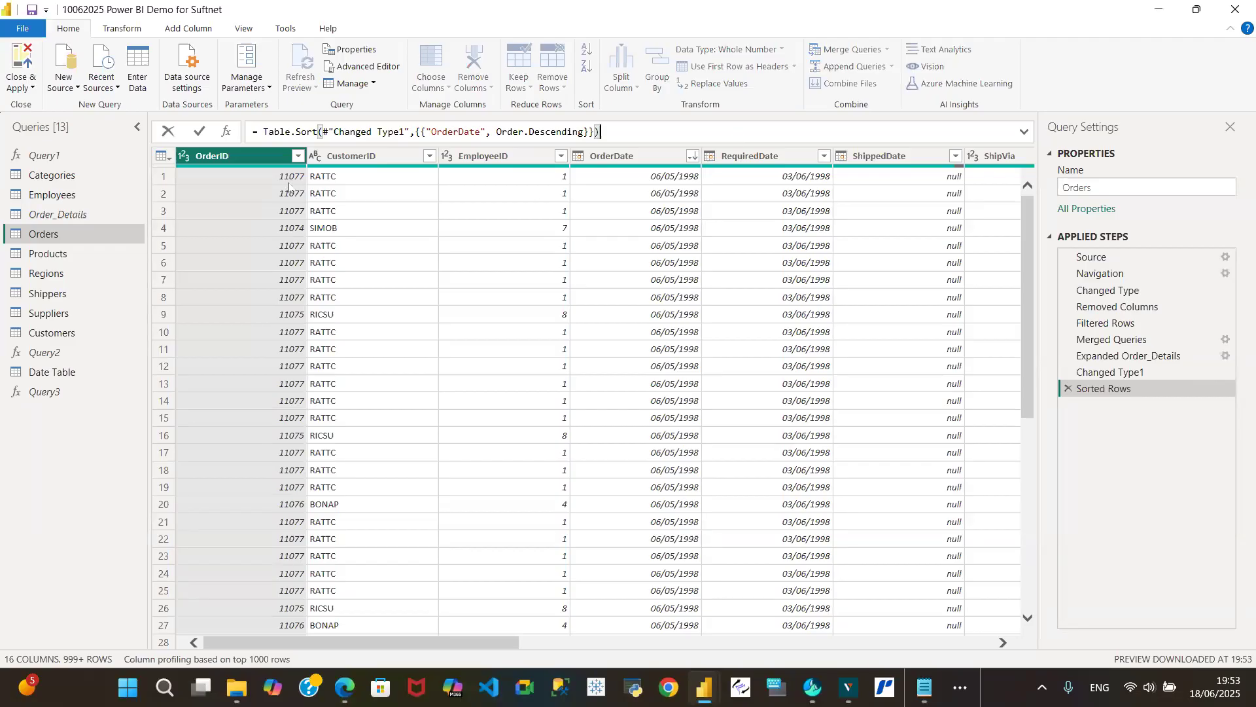
left_click(161, 159)
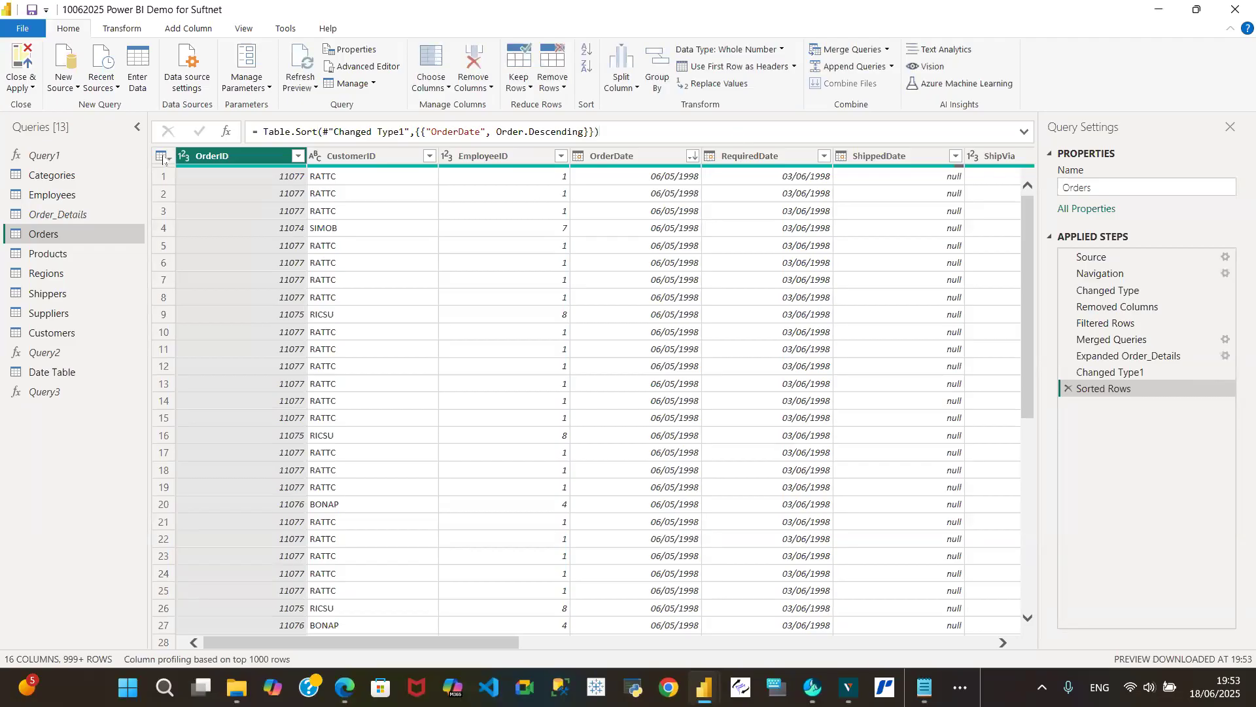
left_click(163, 157)
left_click(162, 157)
left_click(162, 158)
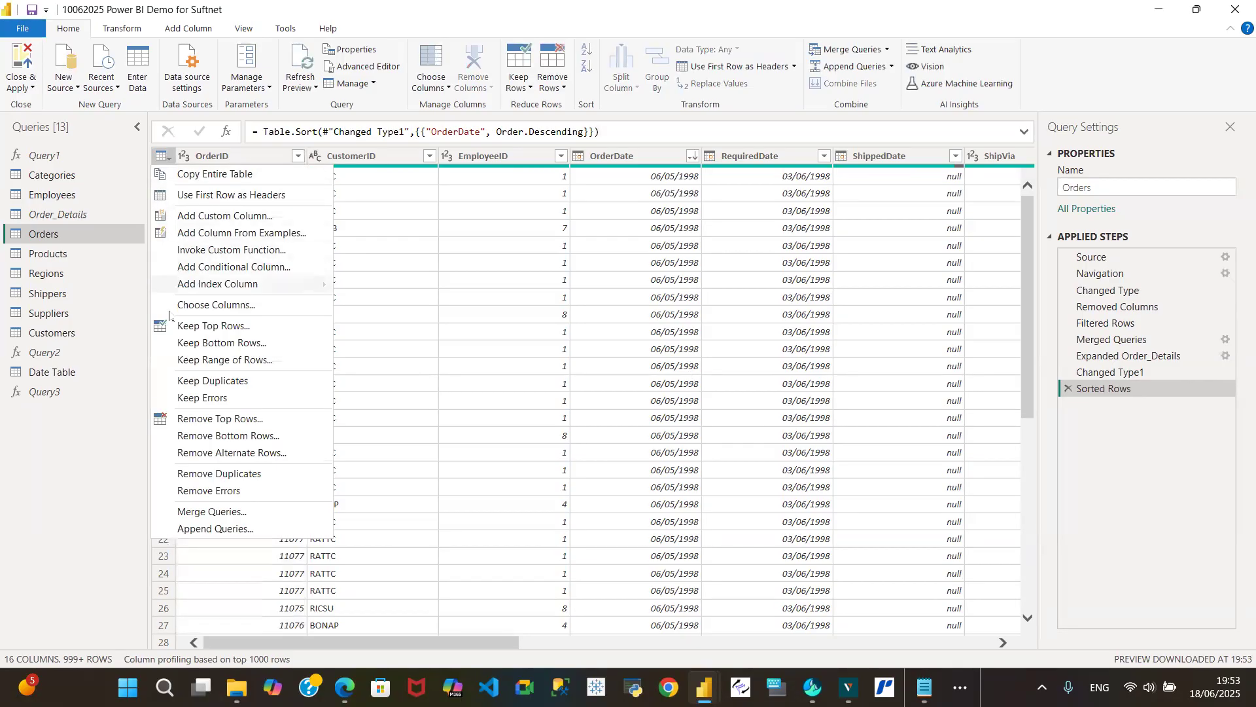
left_click(208, 382)
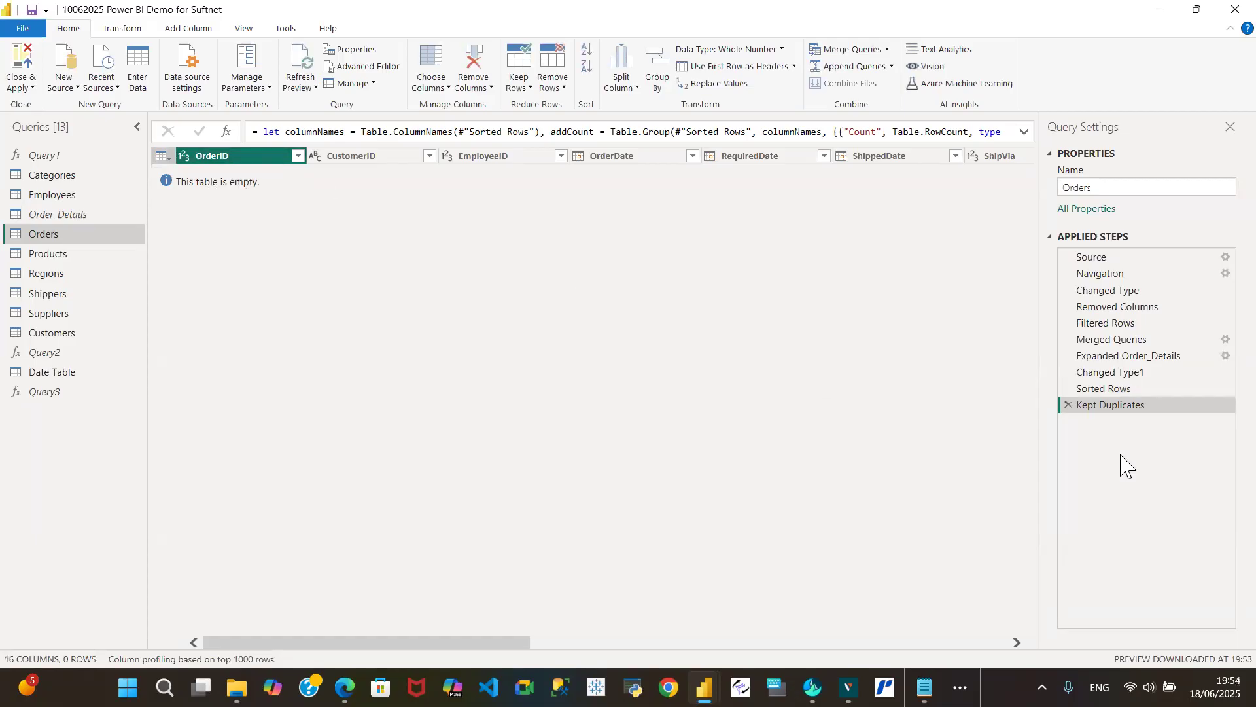
left_click(1067, 406)
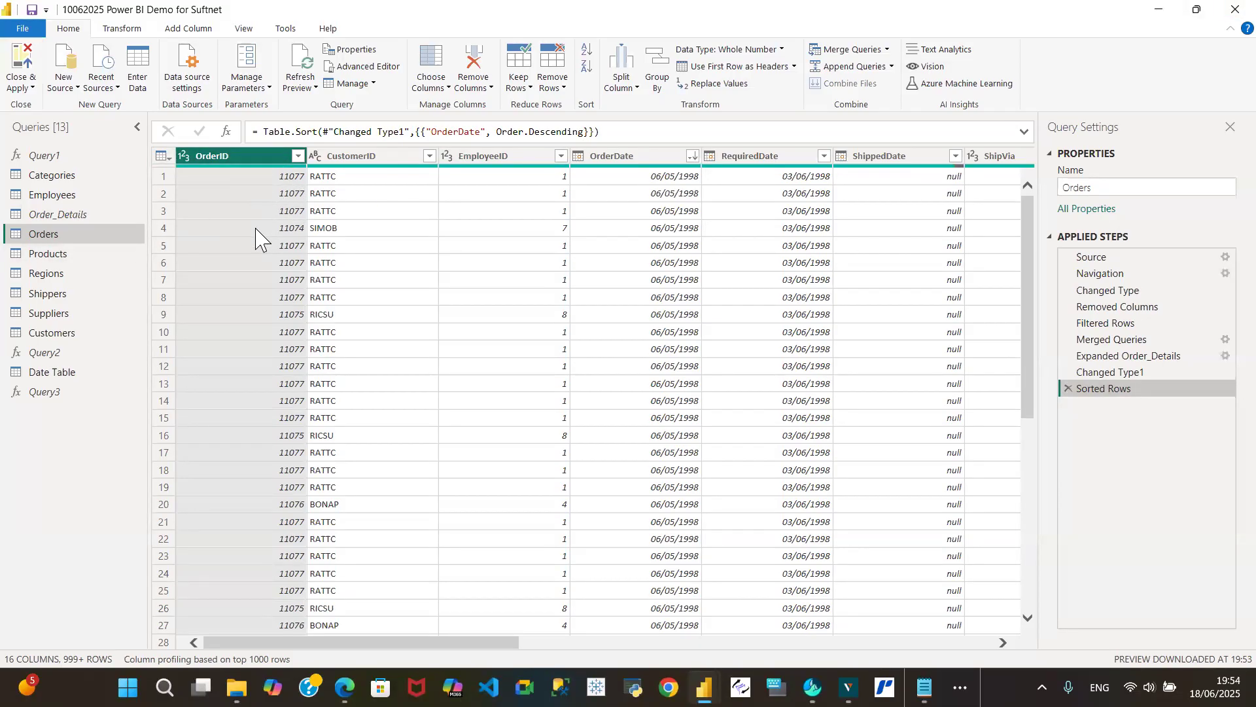
- Review Order_Details and Orders, and inspect which nested Territories columns can be expanded in the Regions query without expanding them
left_click(85, 215)
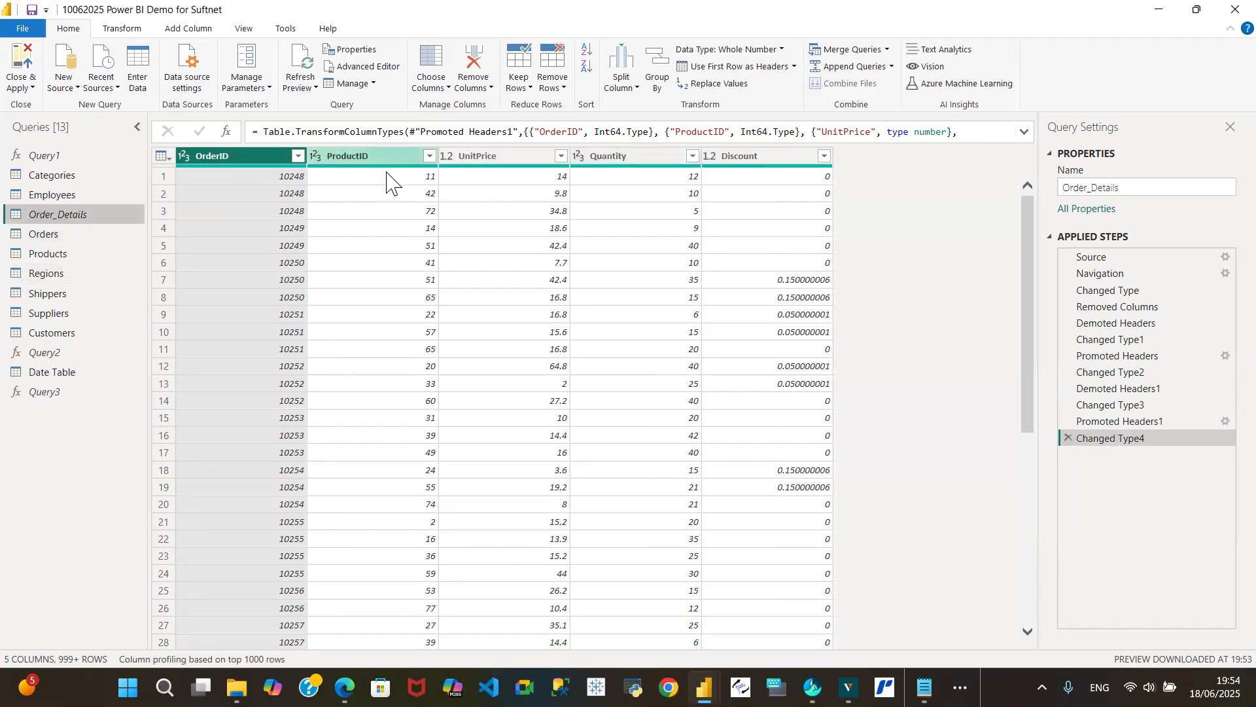
left_click(73, 235)
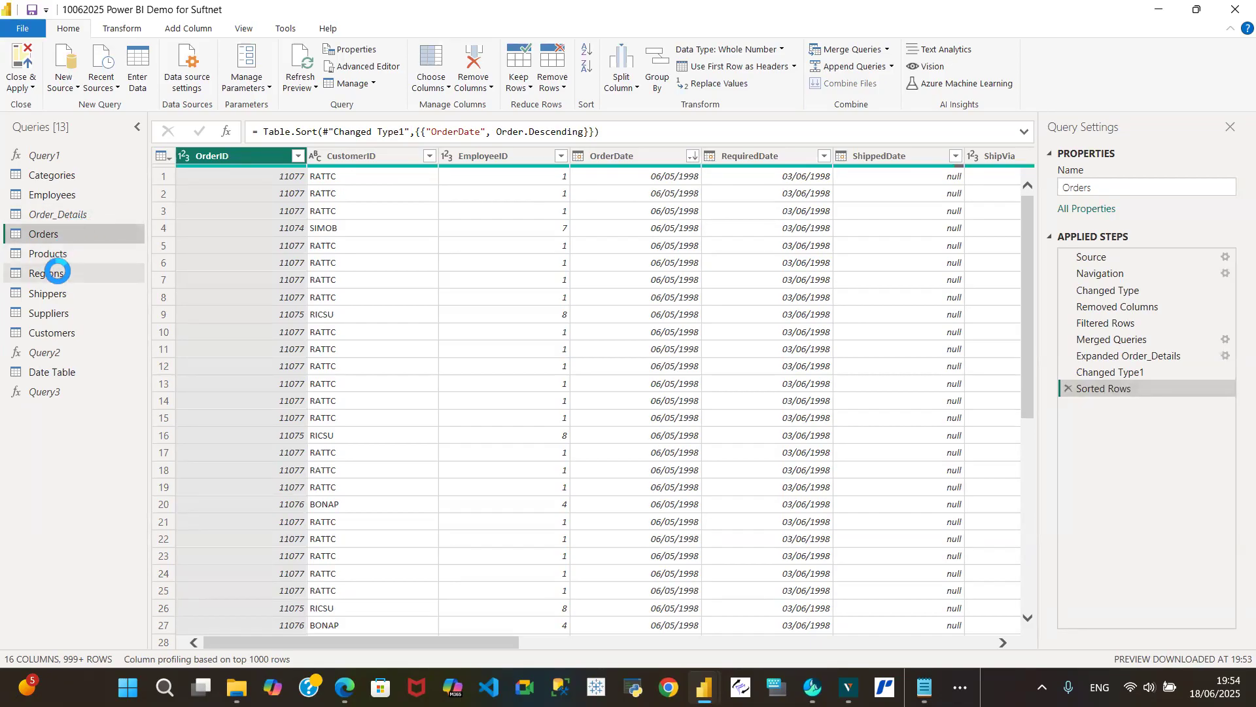
left_click(84, 274)
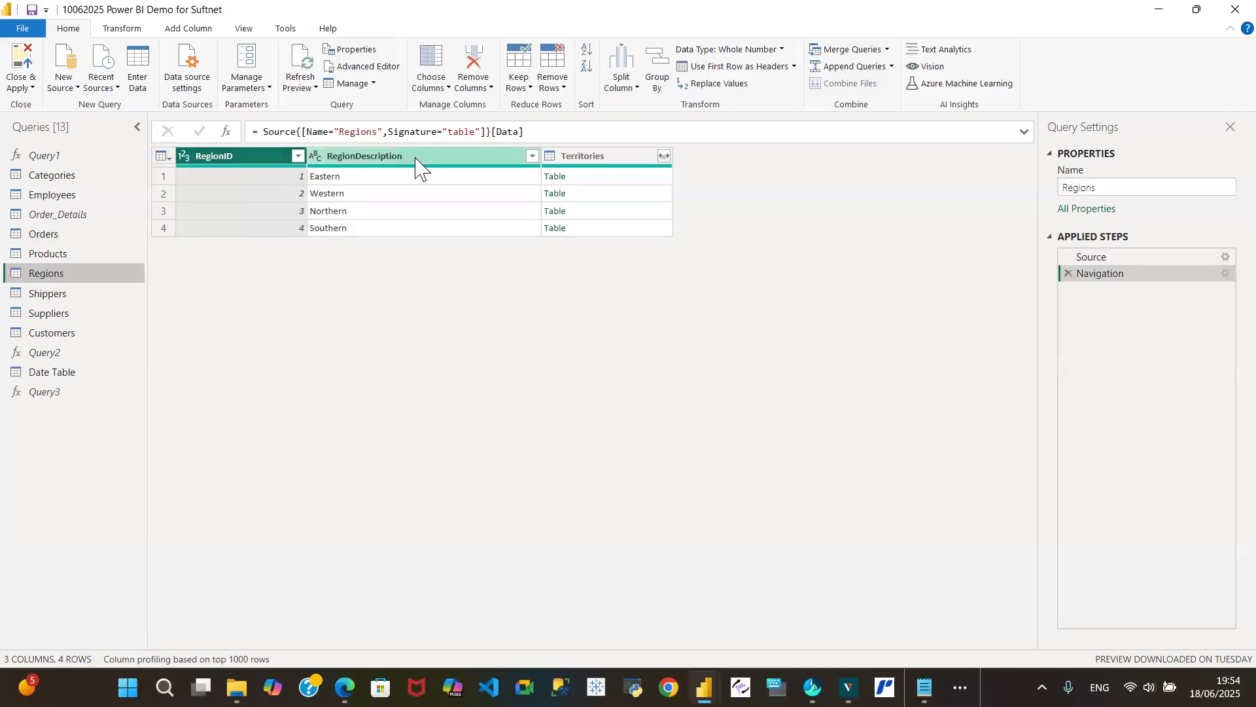
mouse_move(411, 166)
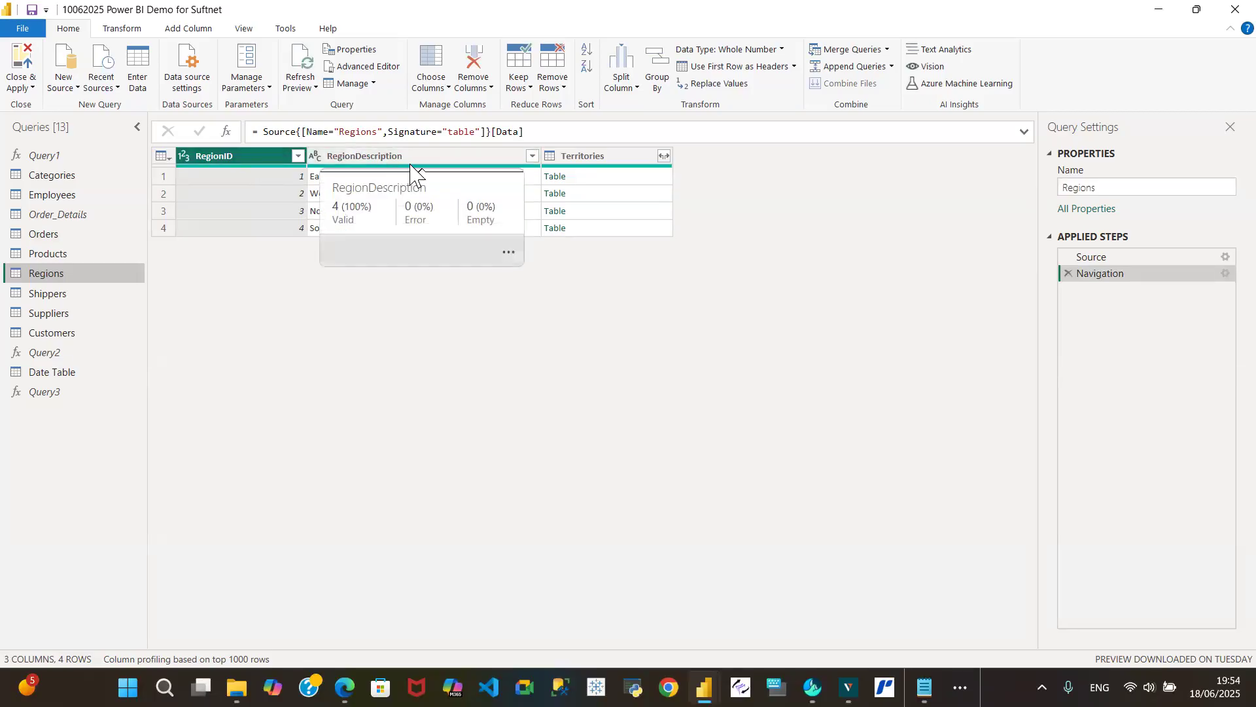
mouse_move(628, 169)
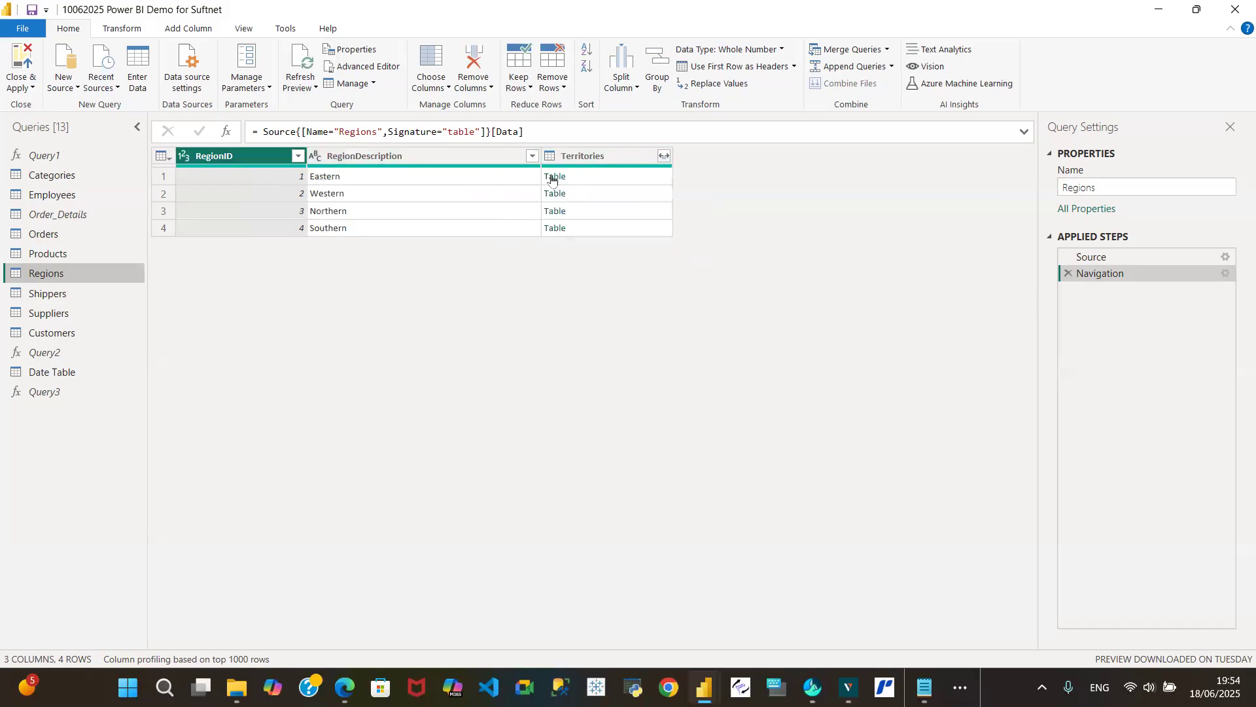
left_click(665, 155)
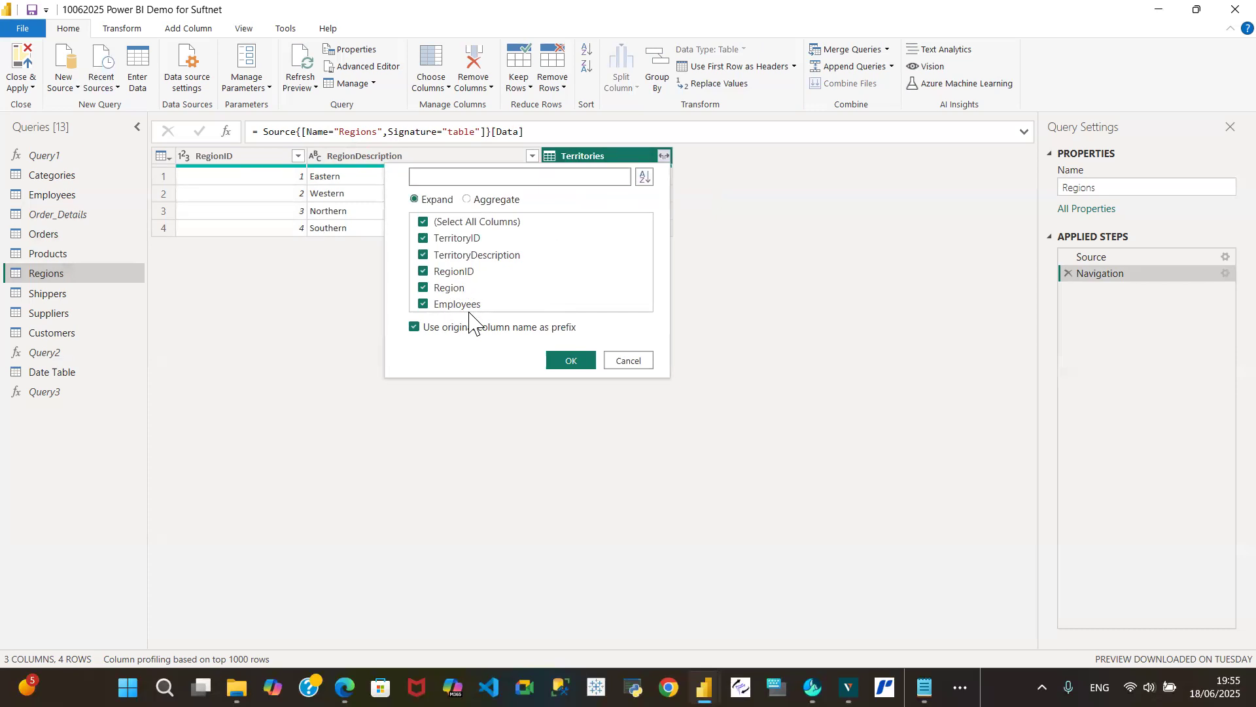
left_click(625, 362)
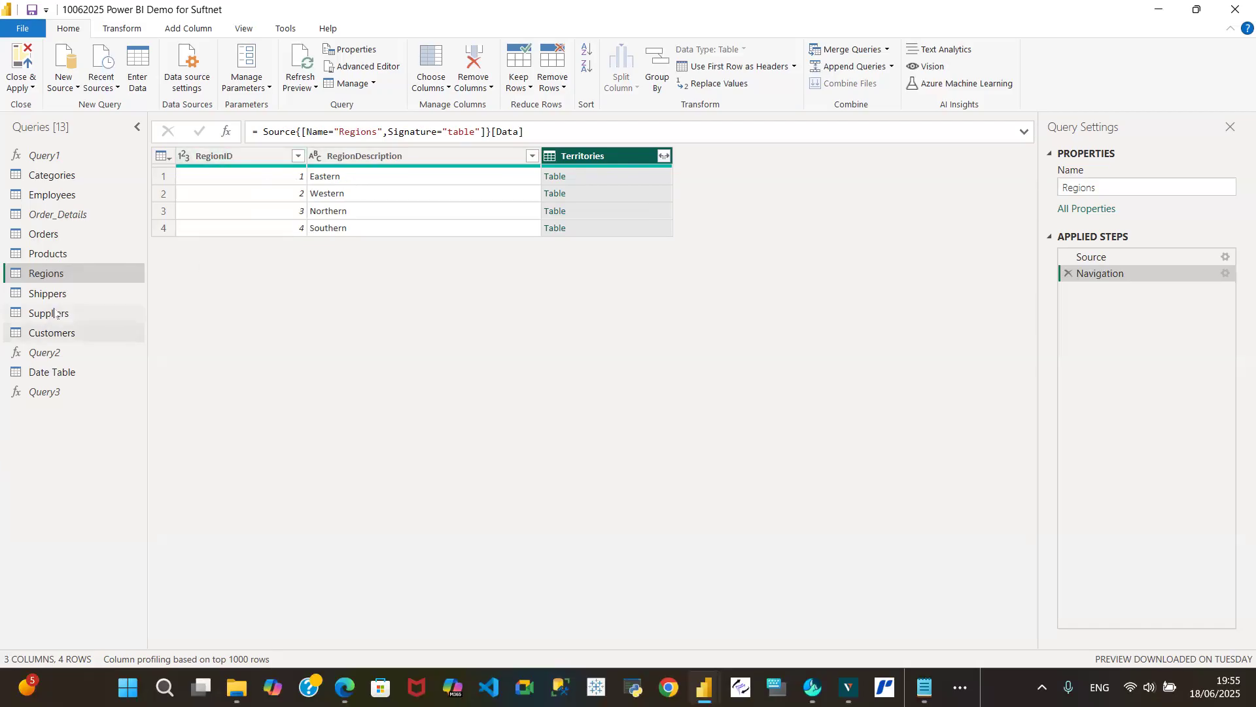
- Refresh the outdated data previews of the Shippers and Products queries
left_click(68, 292)
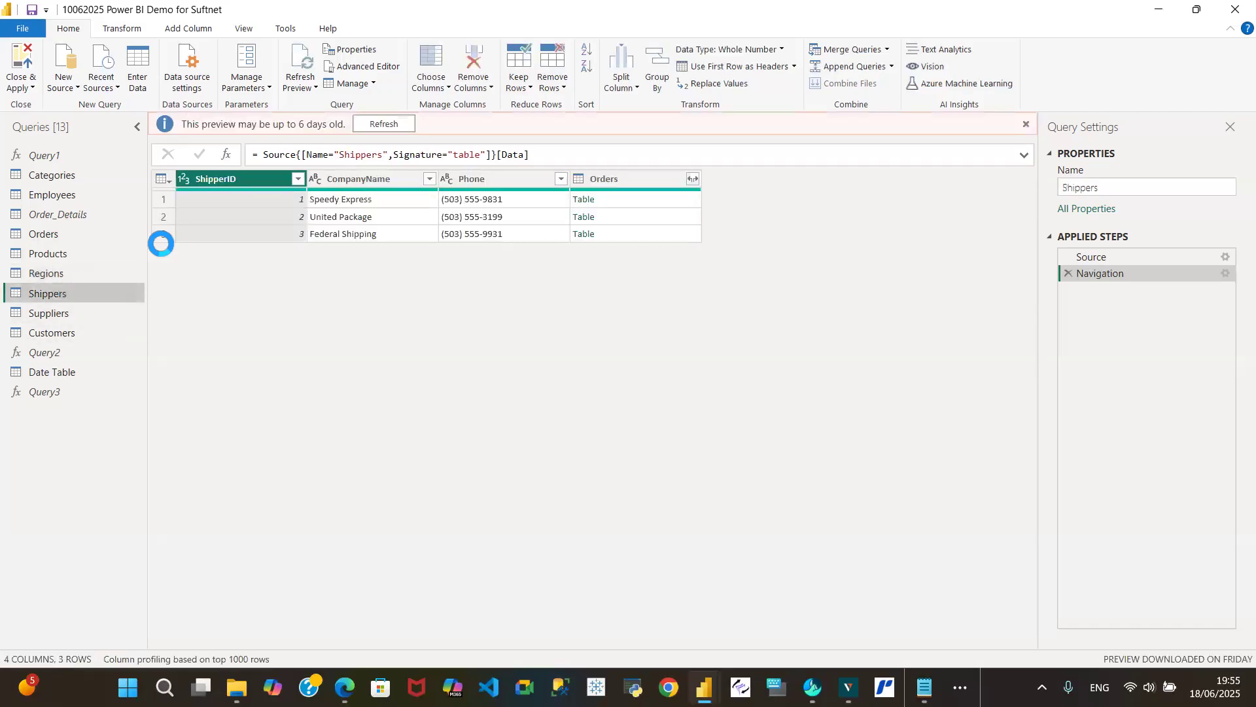
left_click(378, 121)
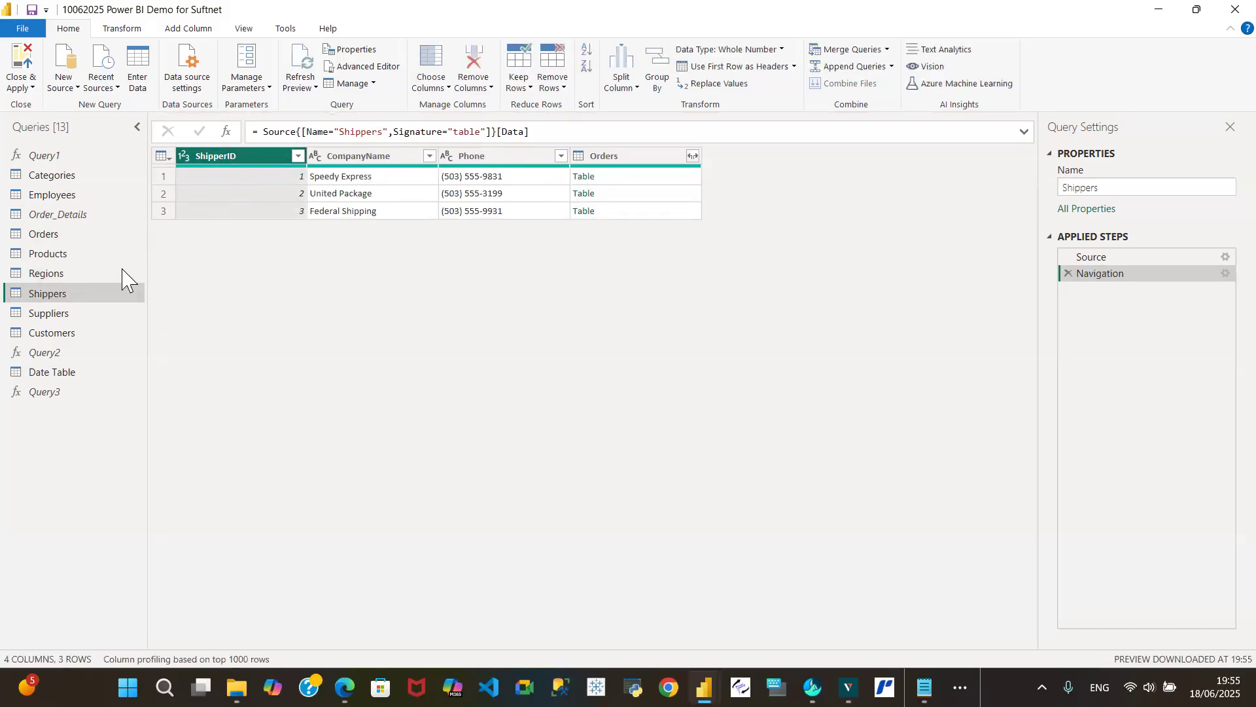
left_click(93, 277)
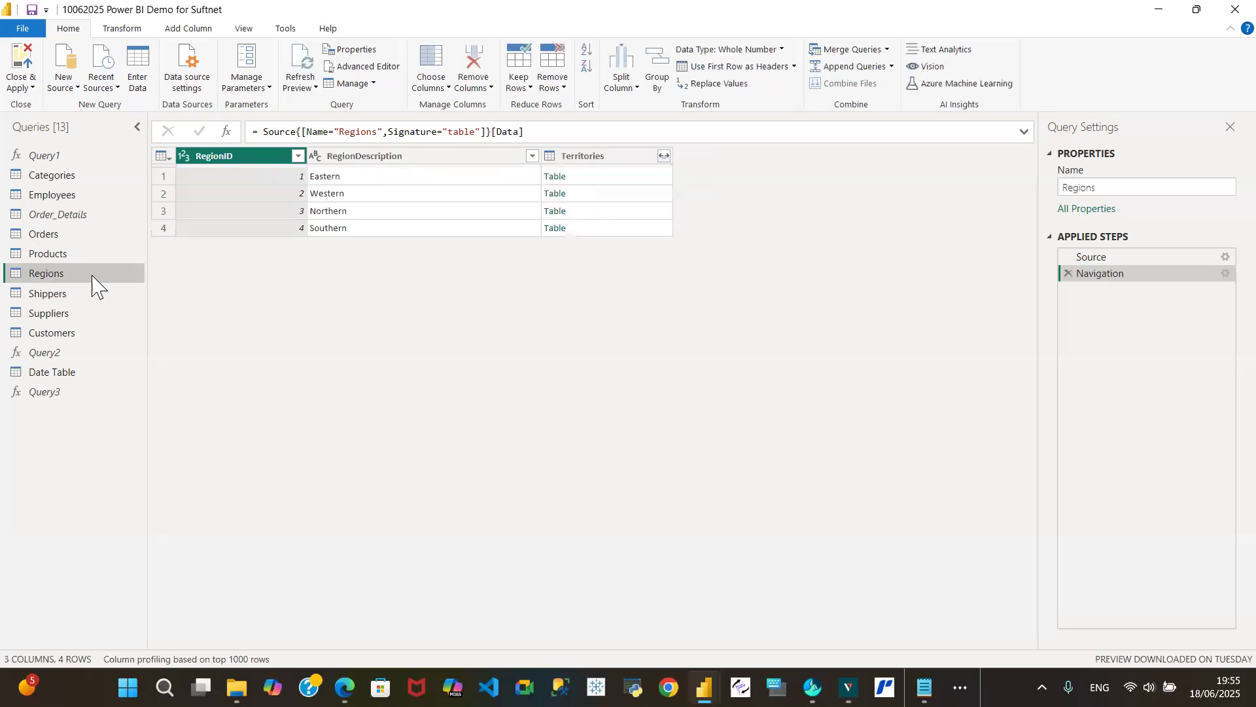
left_click(70, 257)
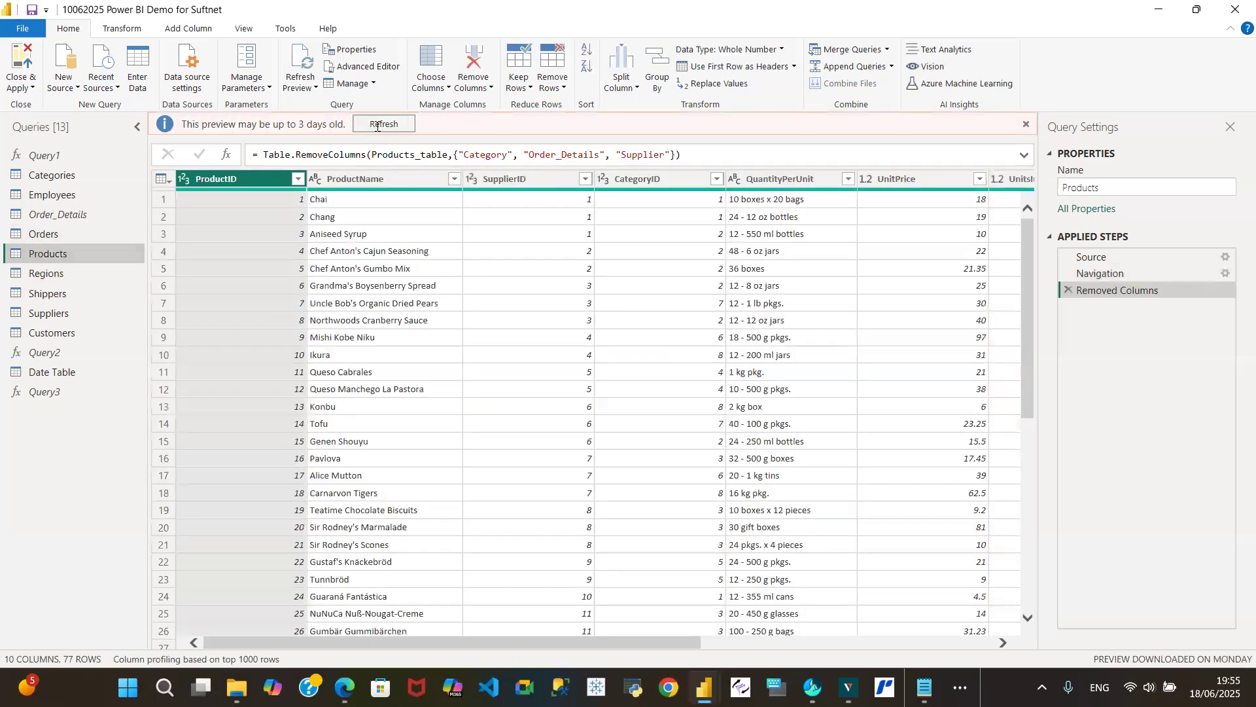
left_click(371, 128)
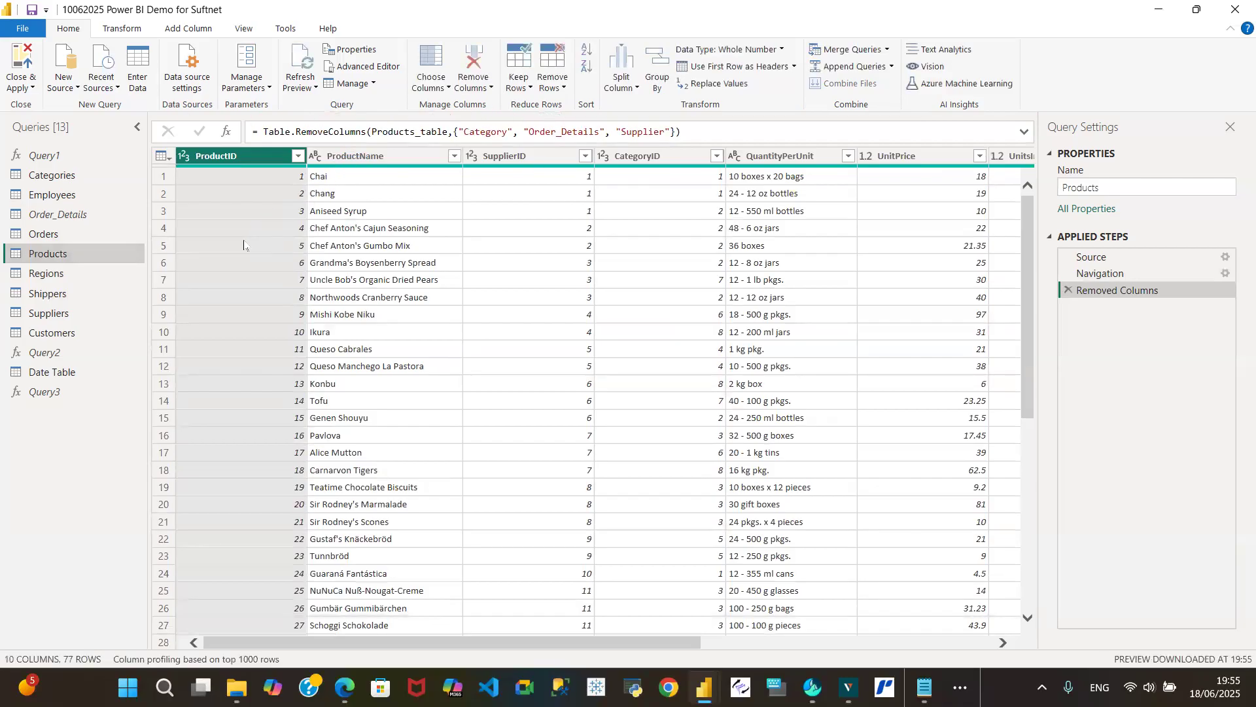
- Remove the Territories column from the Regions query
left_click(90, 273)
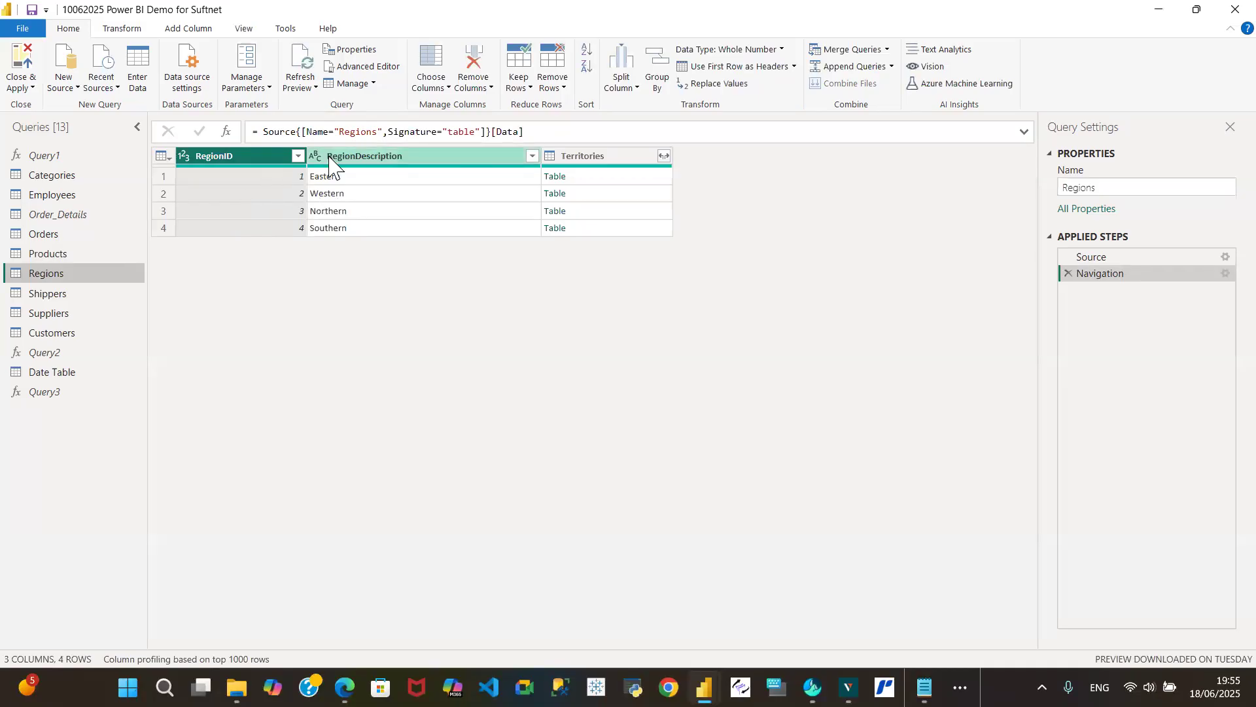
left_click(608, 157)
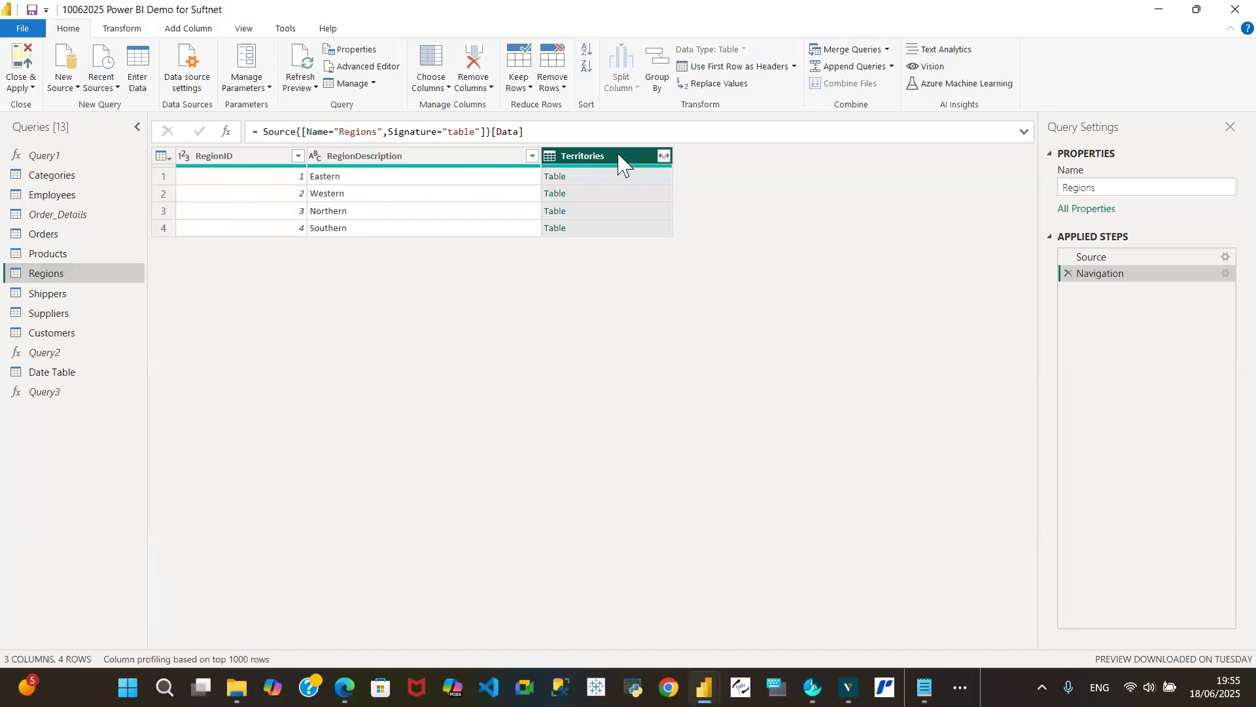
right_click(618, 155)
left_click(660, 186)
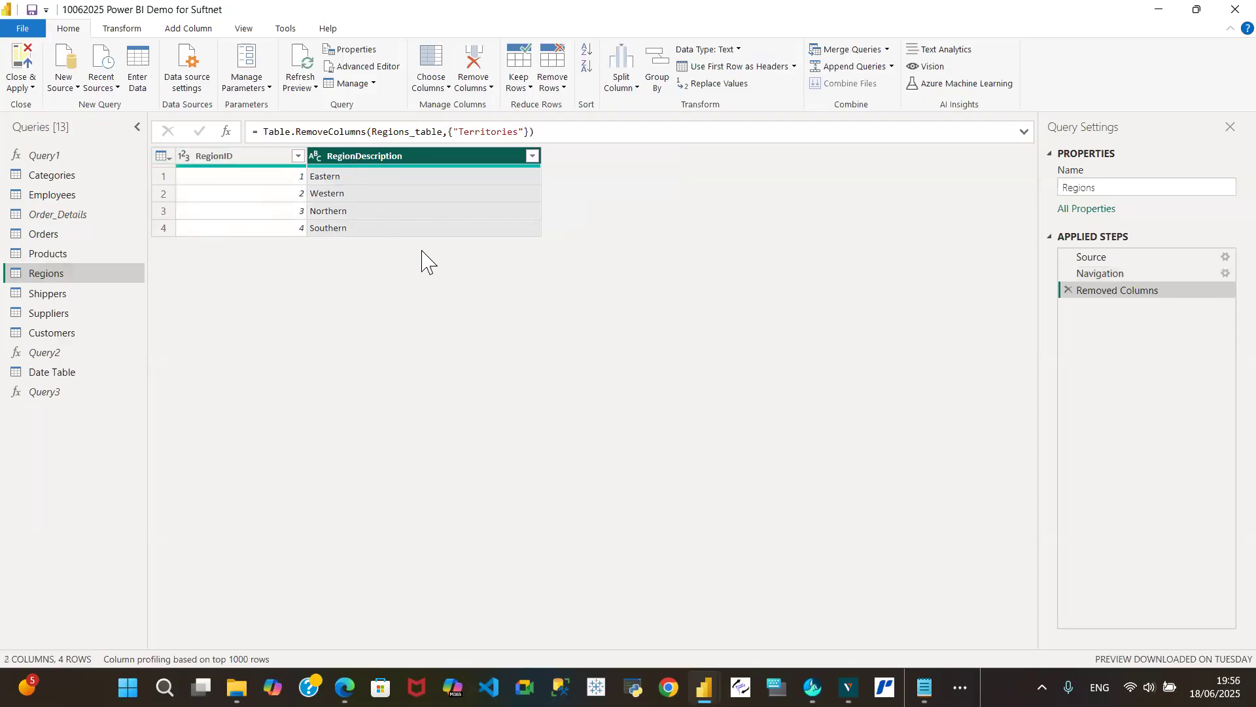
- Remove the Phone and Orders columns from the Shippers query
left_click(73, 294)
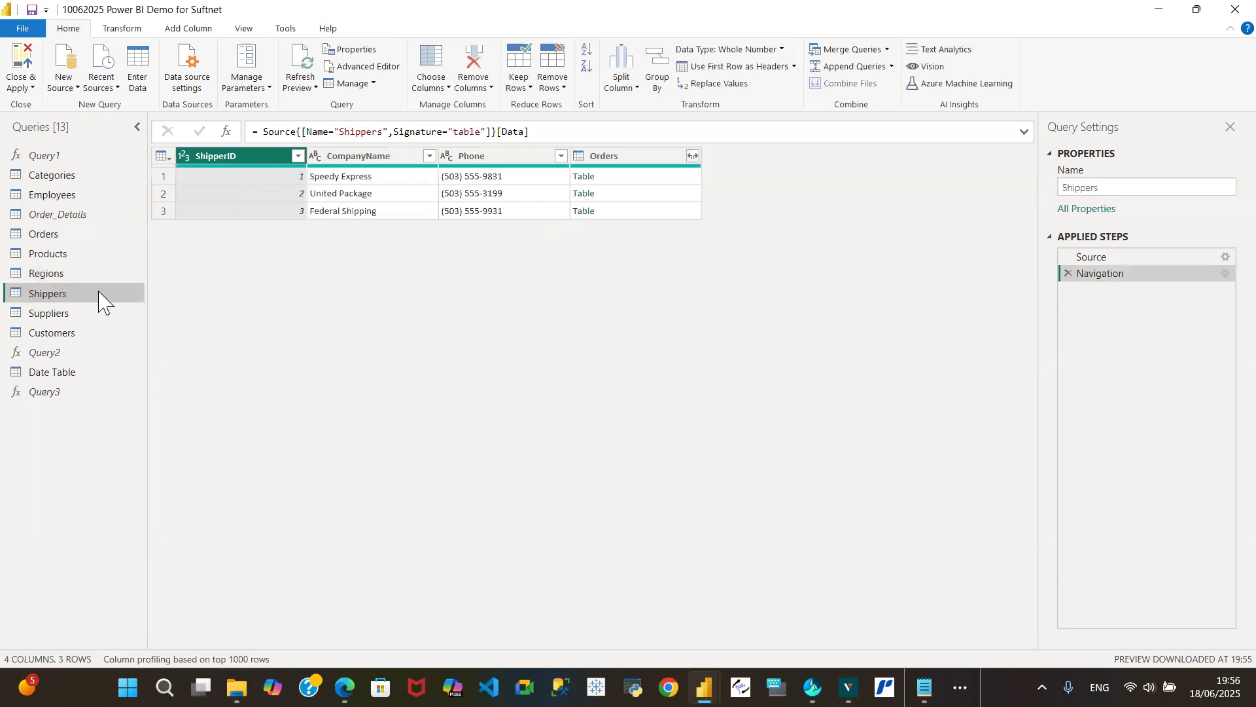
right_click(501, 157)
left_click(532, 189)
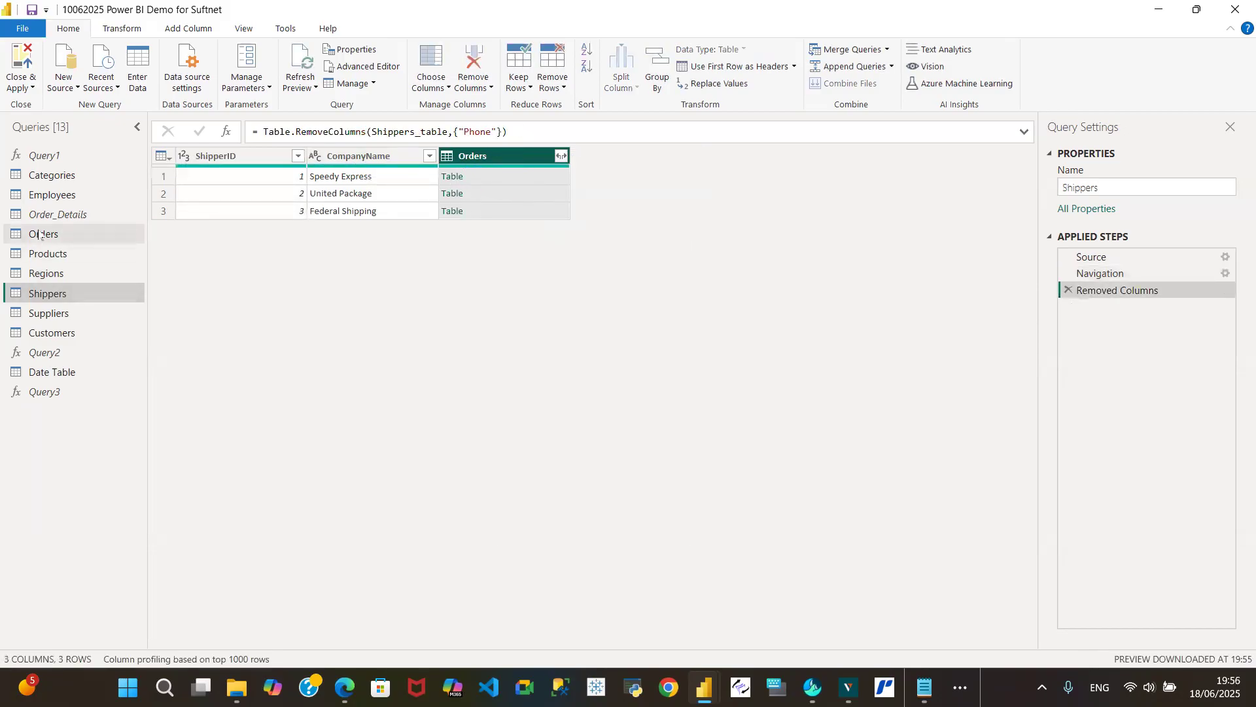
right_click(510, 162)
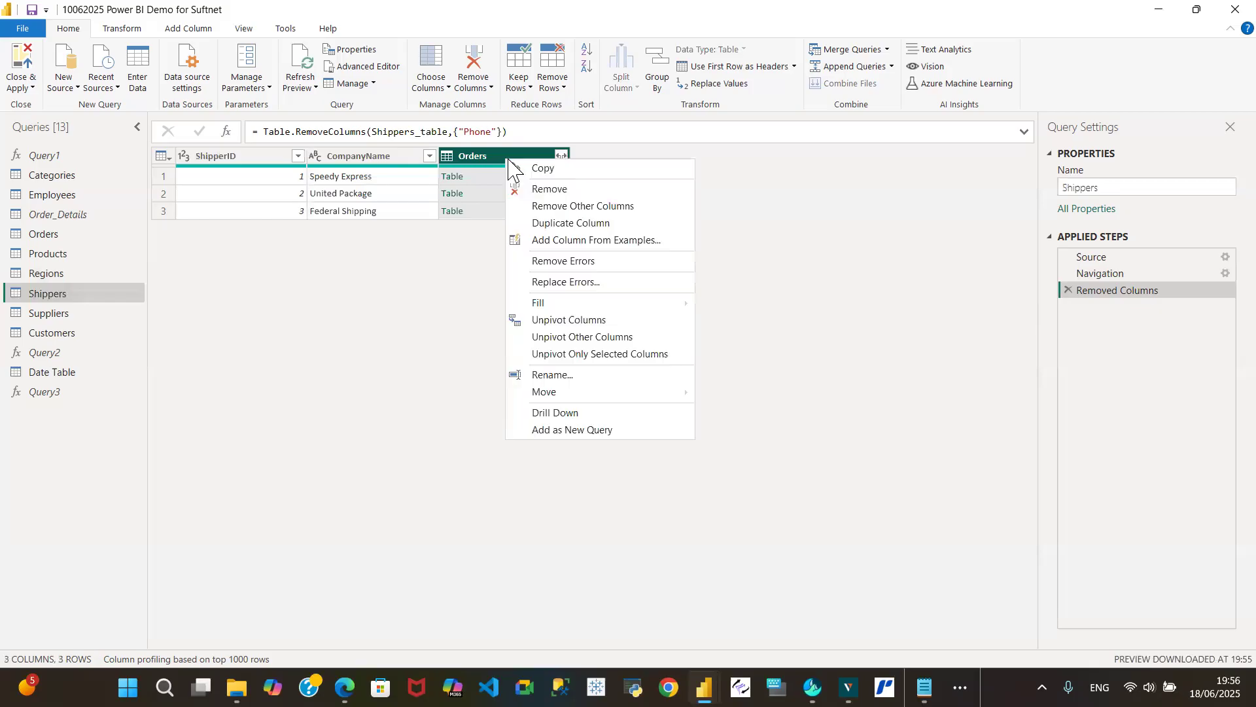
left_click(516, 190)
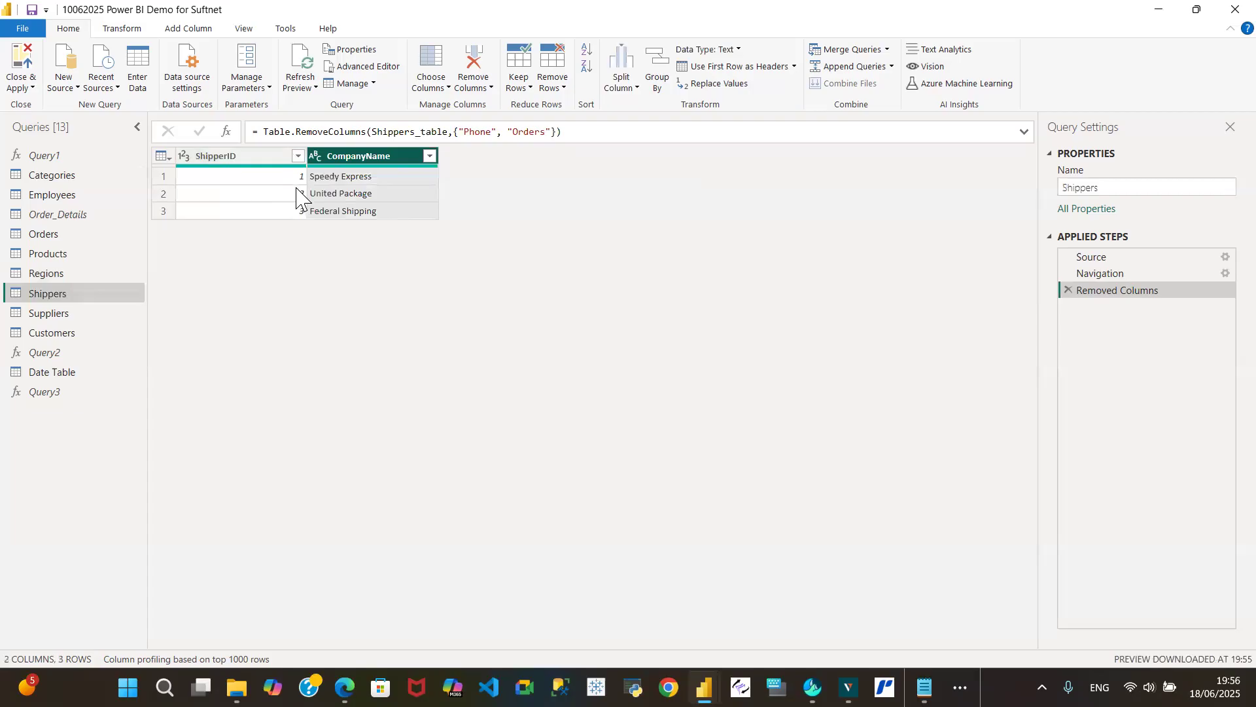
- Compare the ShipVia column in the Orders query with the ShipperID column in the Shippers query
left_click(72, 236)
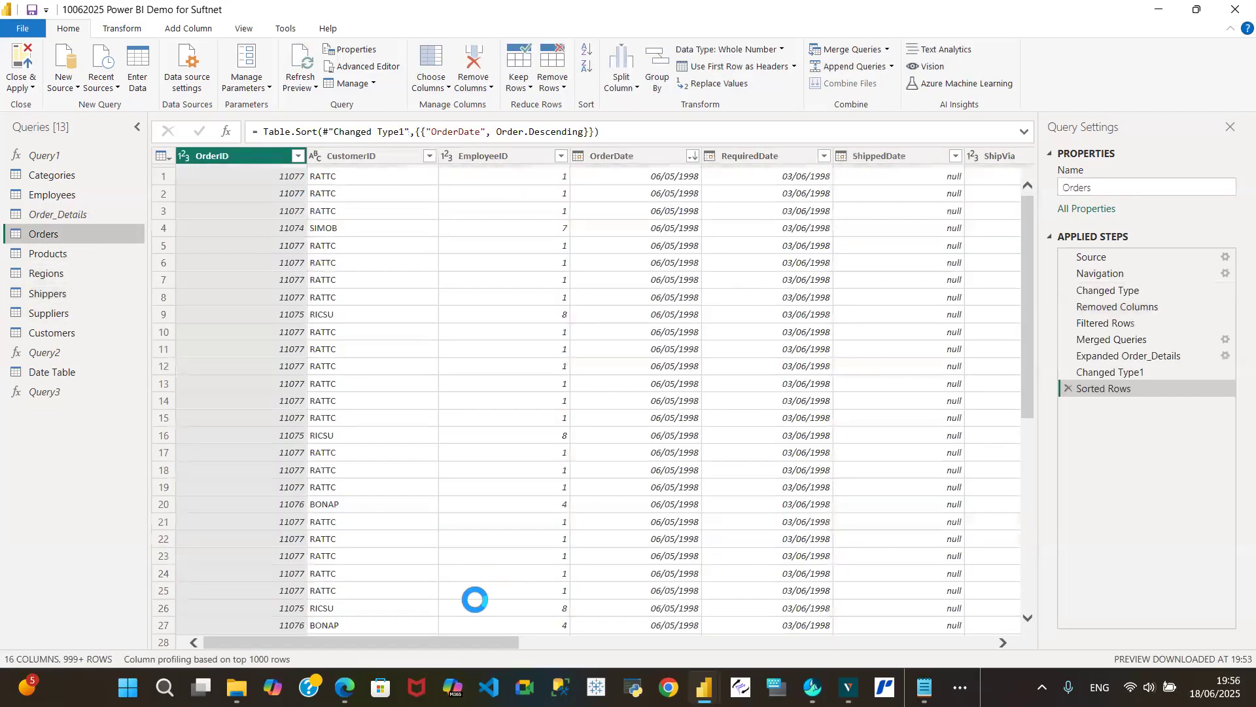
left_click_drag(453, 641, 619, 667)
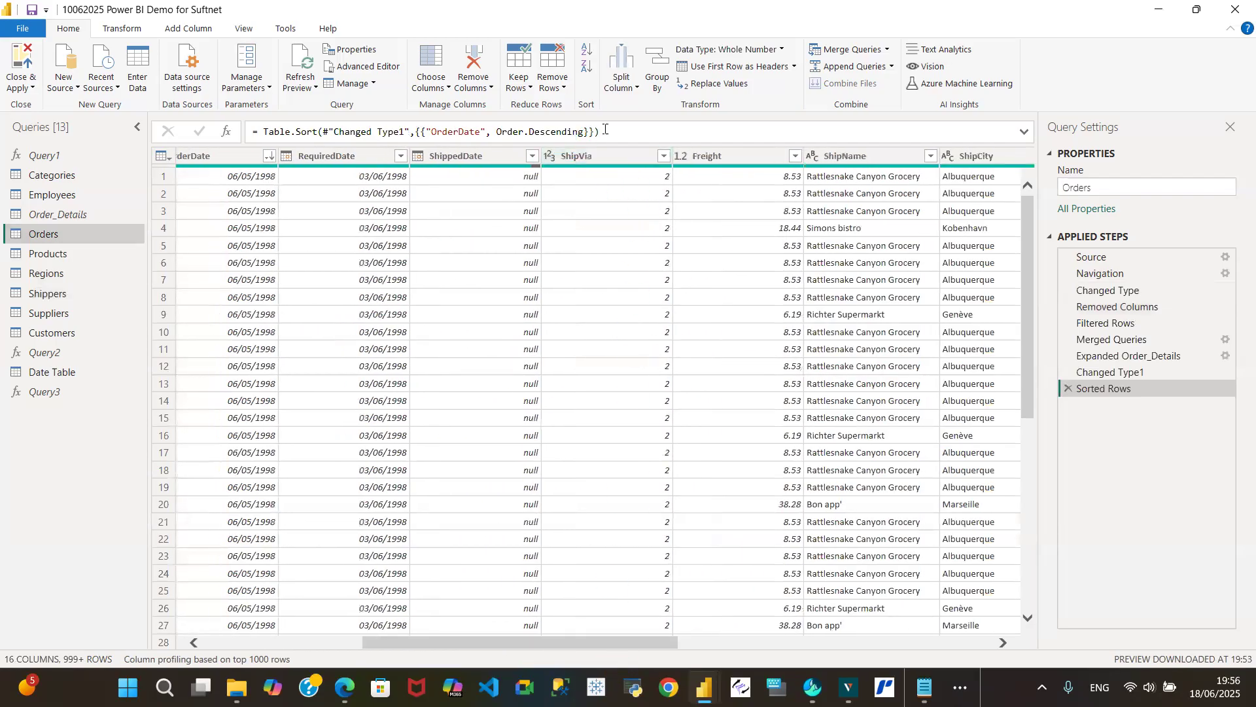
left_click(598, 151)
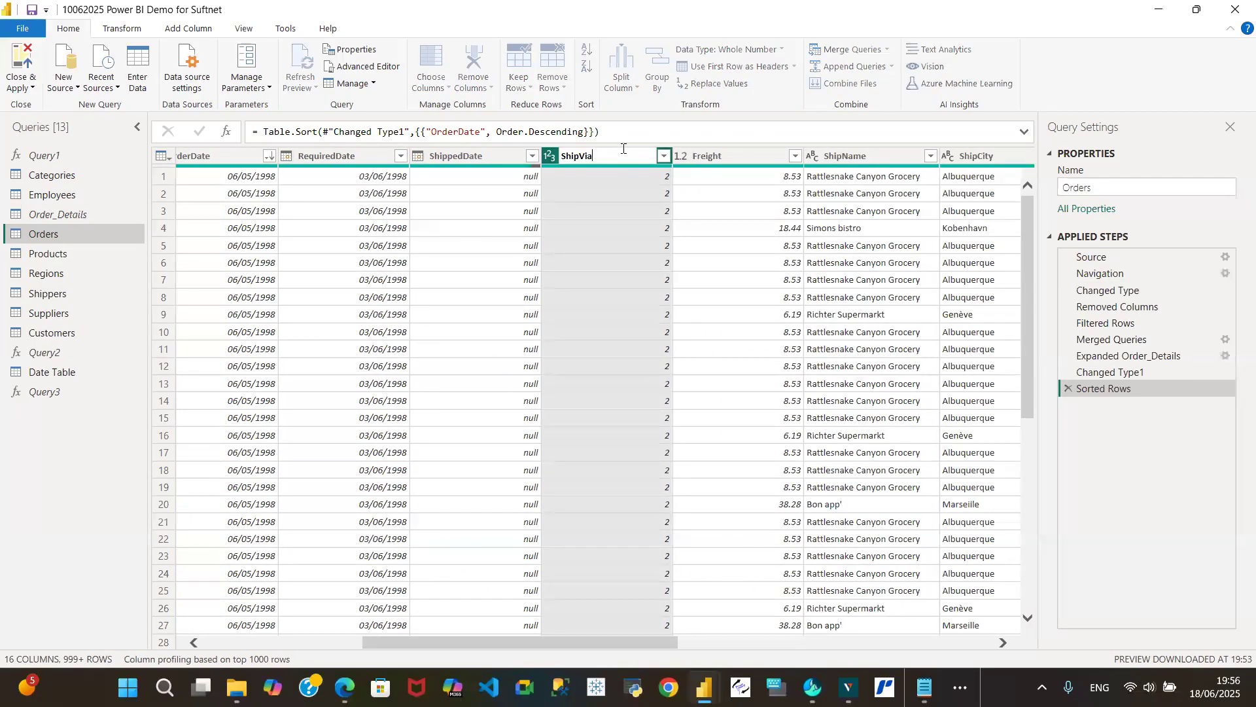
left_click(49, 294)
left_click(214, 157)
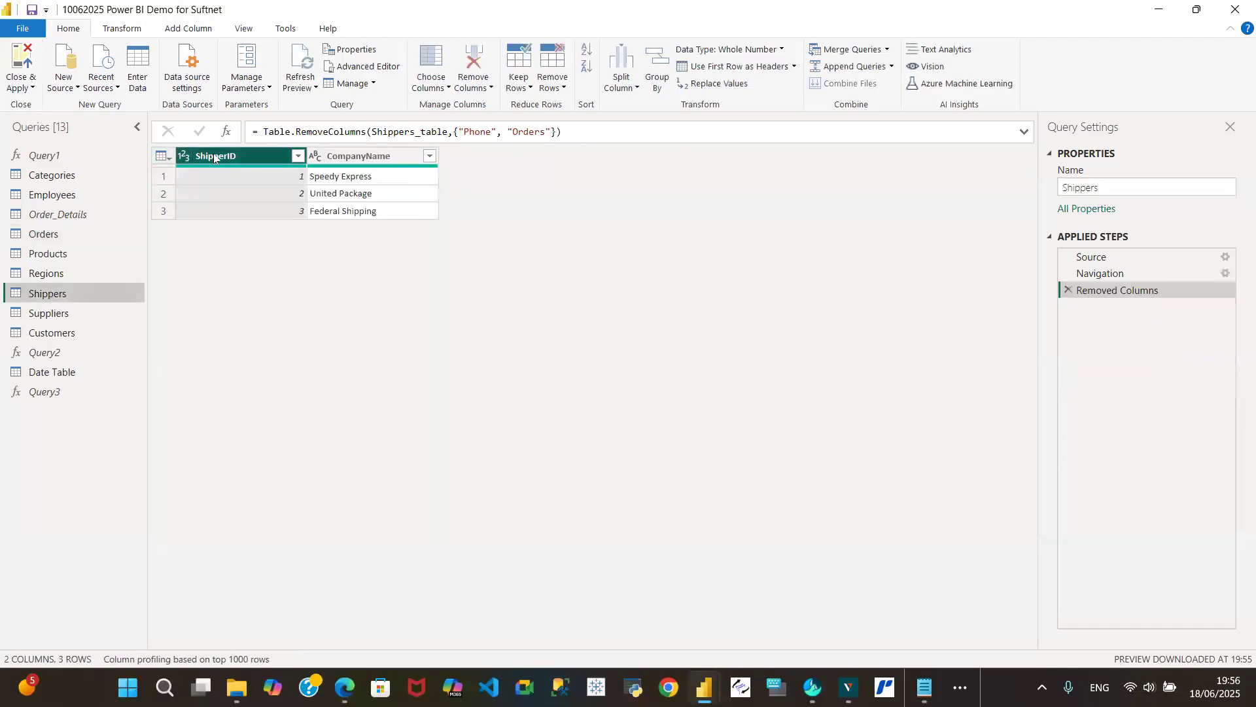
double_click(225, 158)
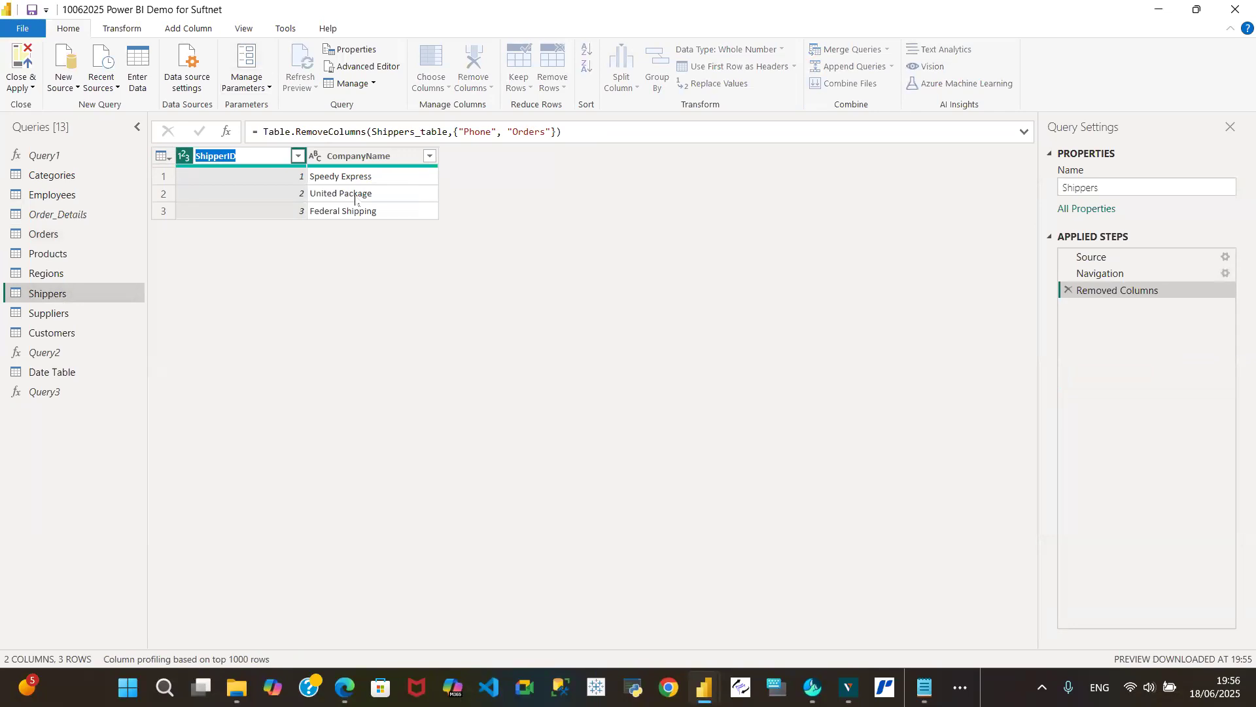
key("Return")
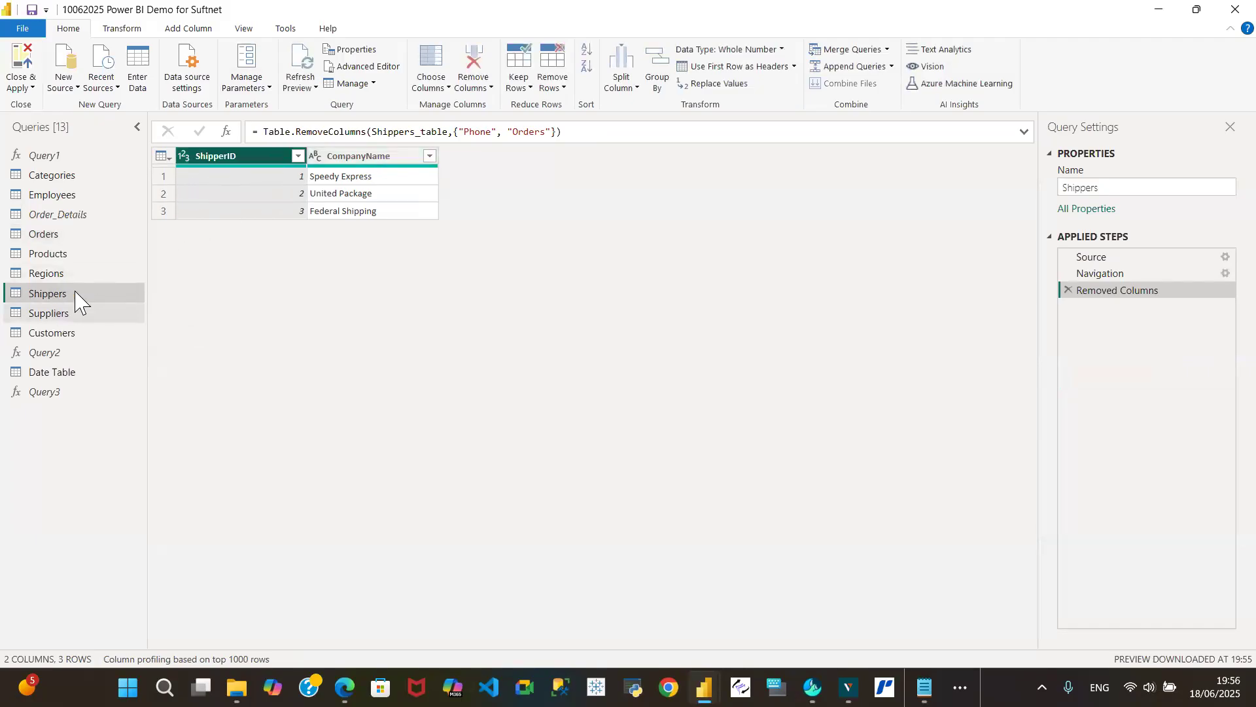
- Rename the ShipVia column in the Orders query to ShipperID and check it against the matching column in Shippers
left_click(94, 233)
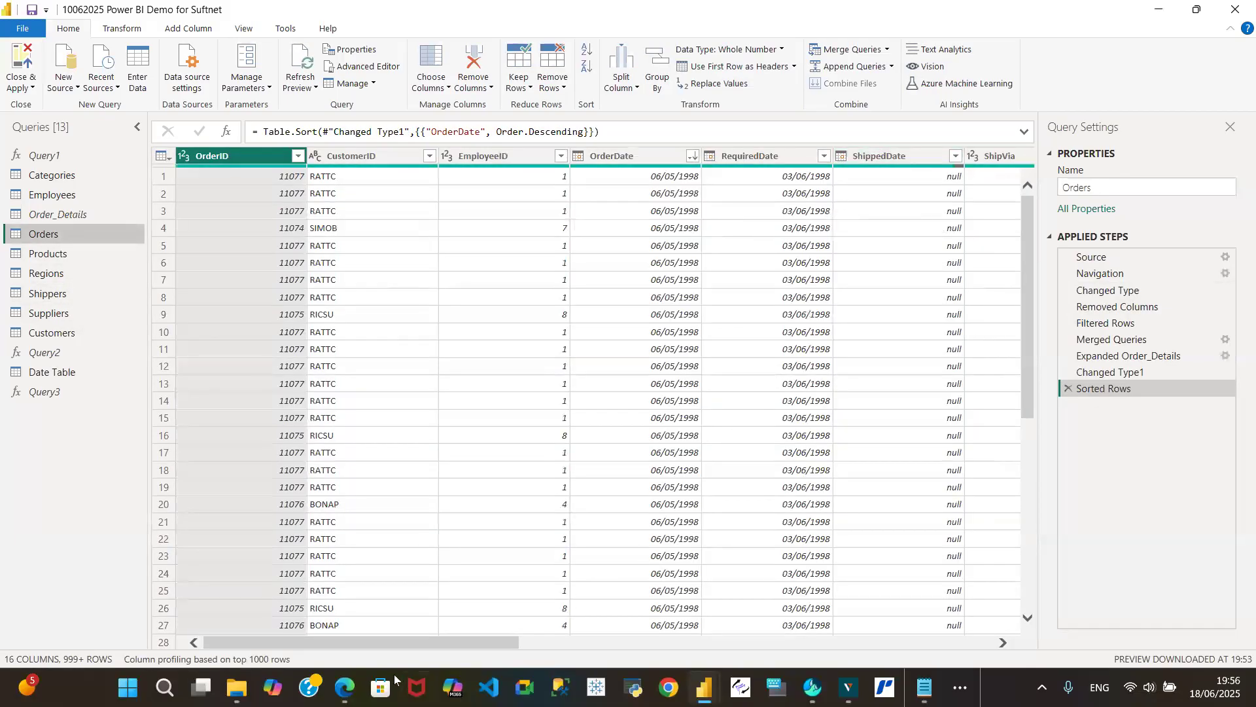
left_click_drag(411, 648, 465, 647)
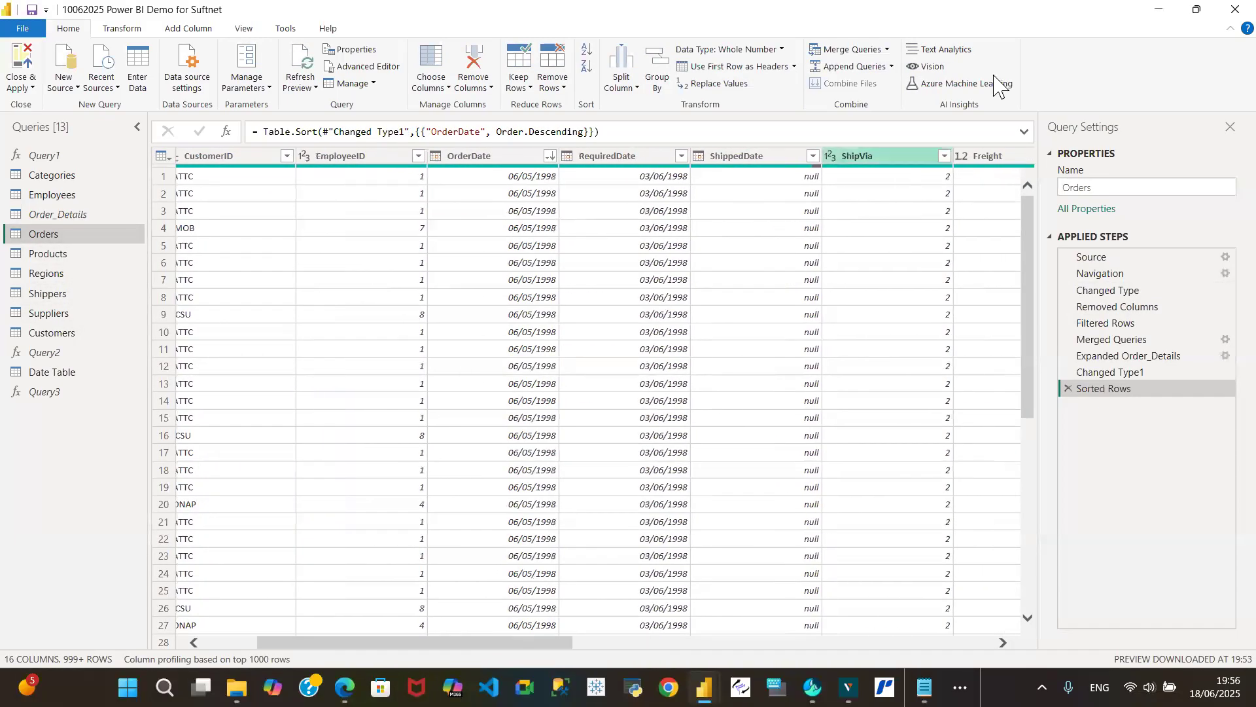
left_click(881, 157)
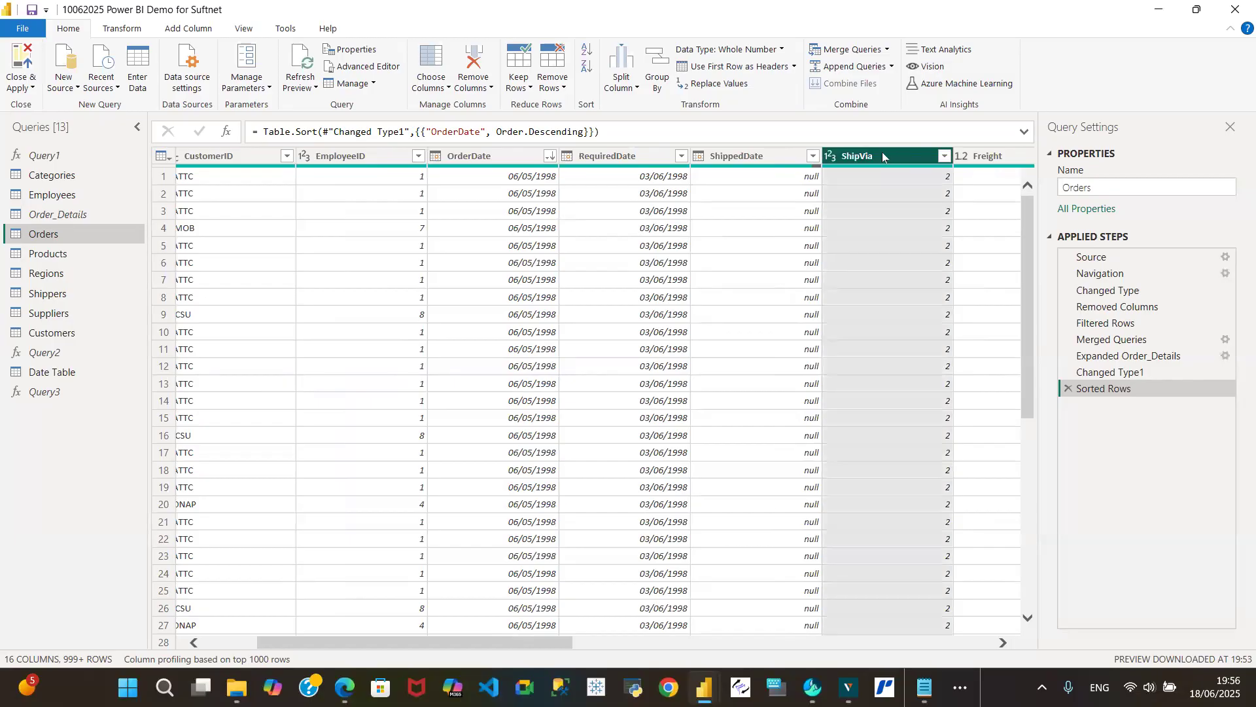
double_click(887, 155)
type("ShipperID")
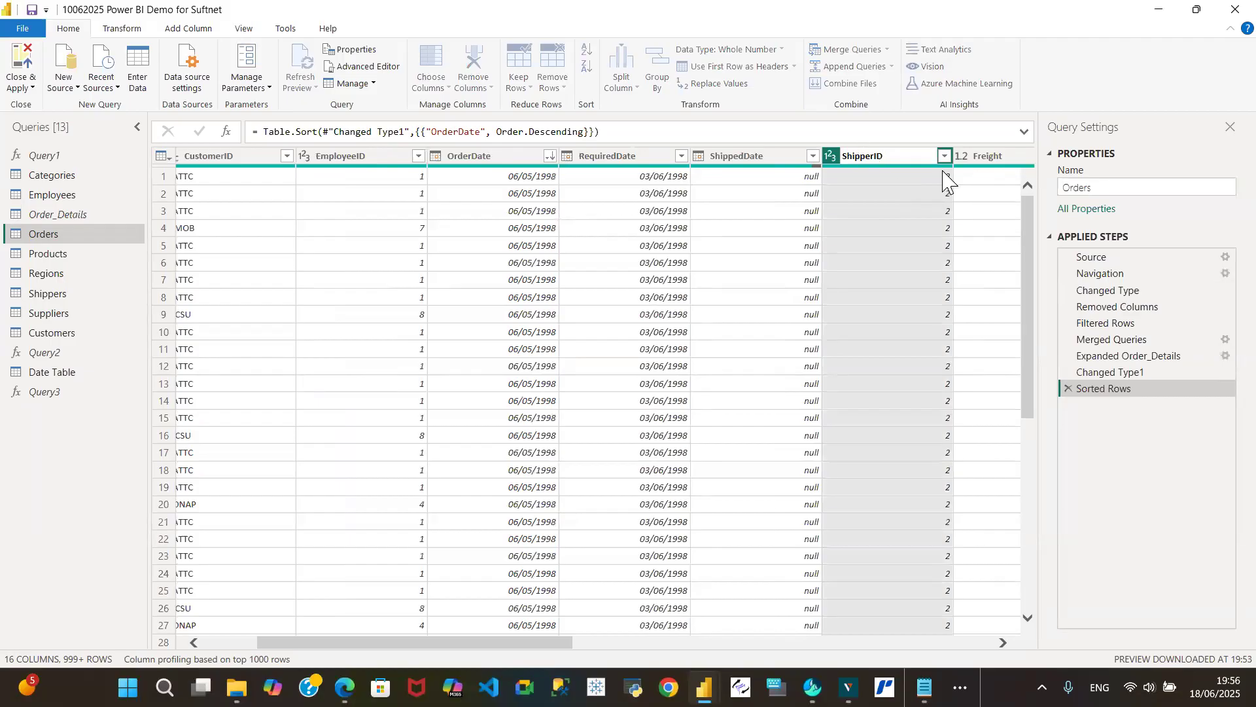
key("Return")
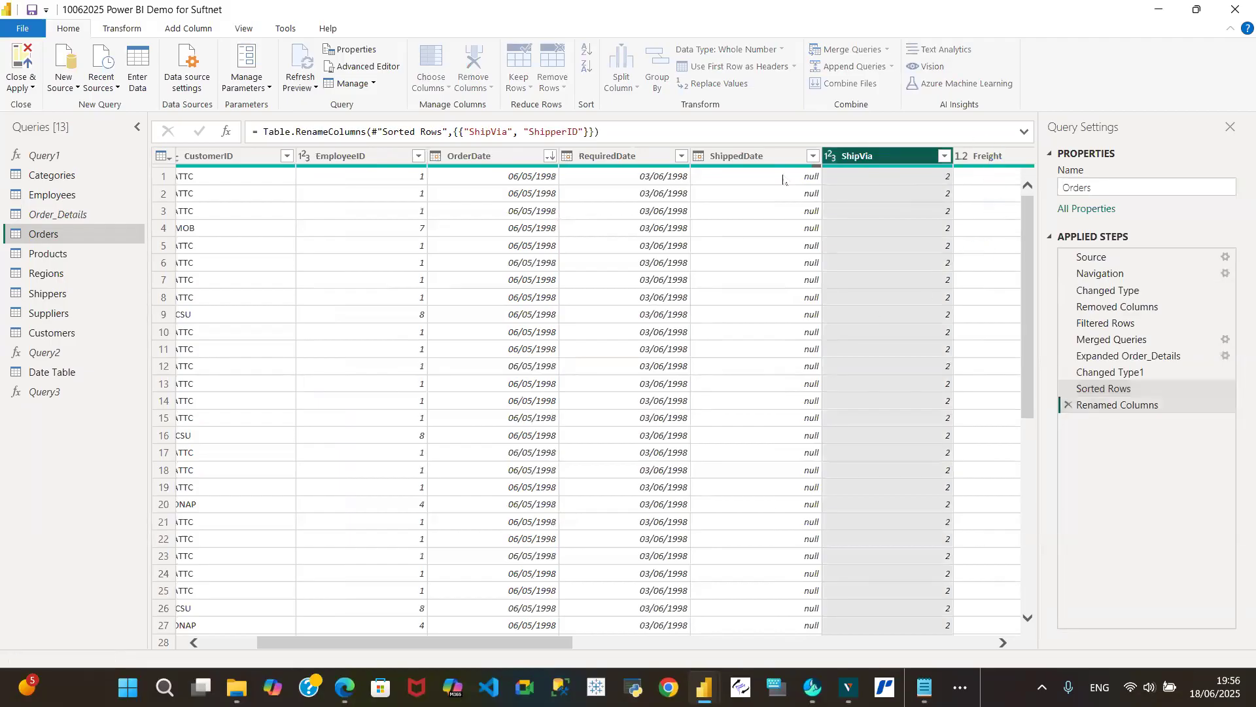
left_click(57, 294)
left_click(226, 158)
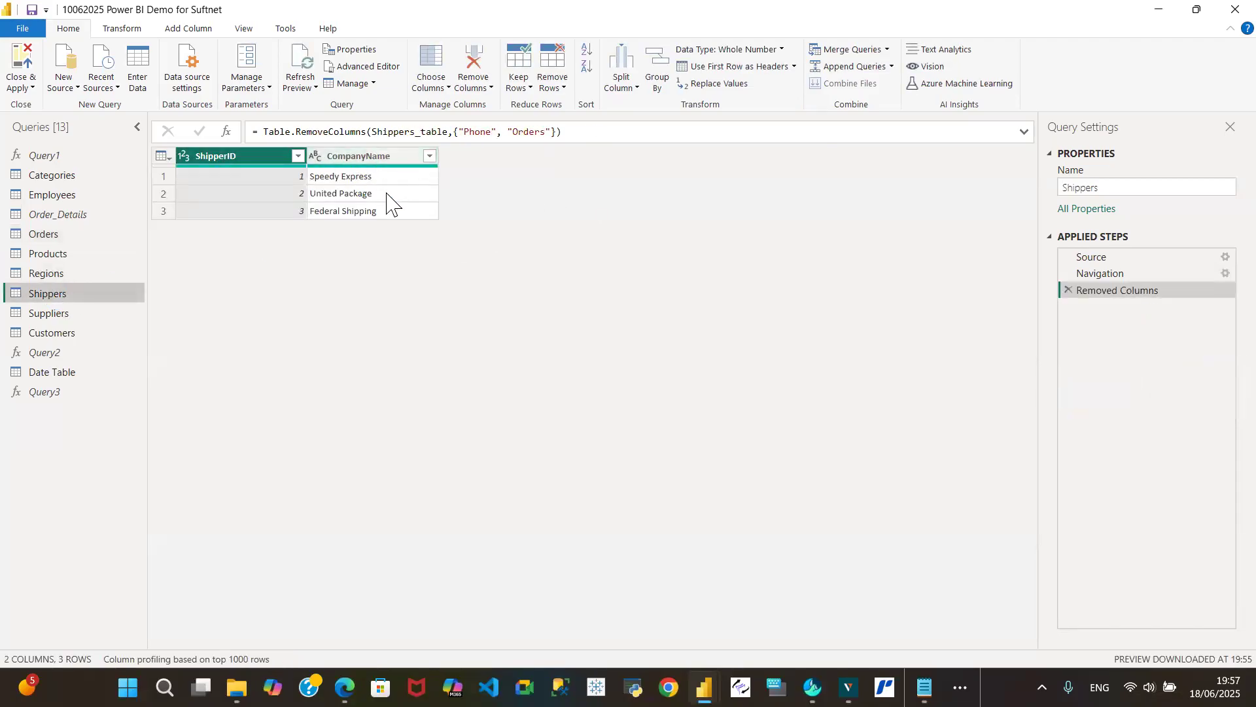
- Remove the Address, PostalCode, Phone, Fax, HomePage and Products columns from the Suppliers query
left_click(78, 316)
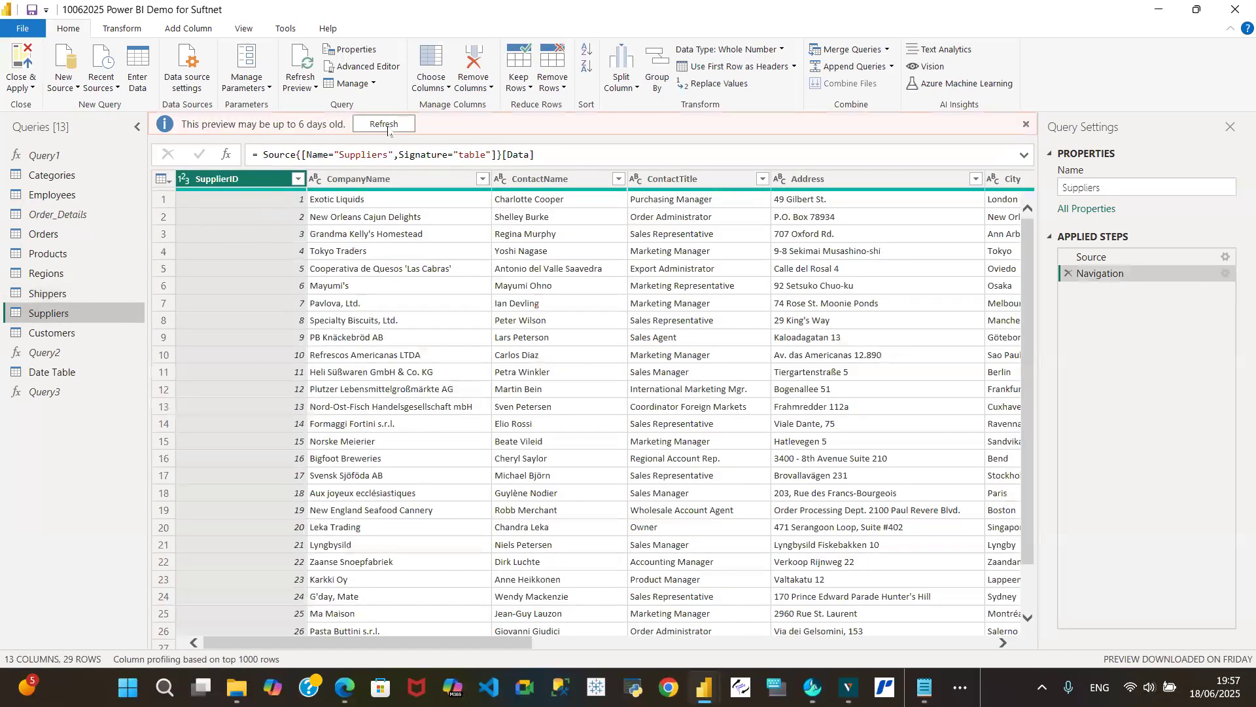
left_click(386, 125)
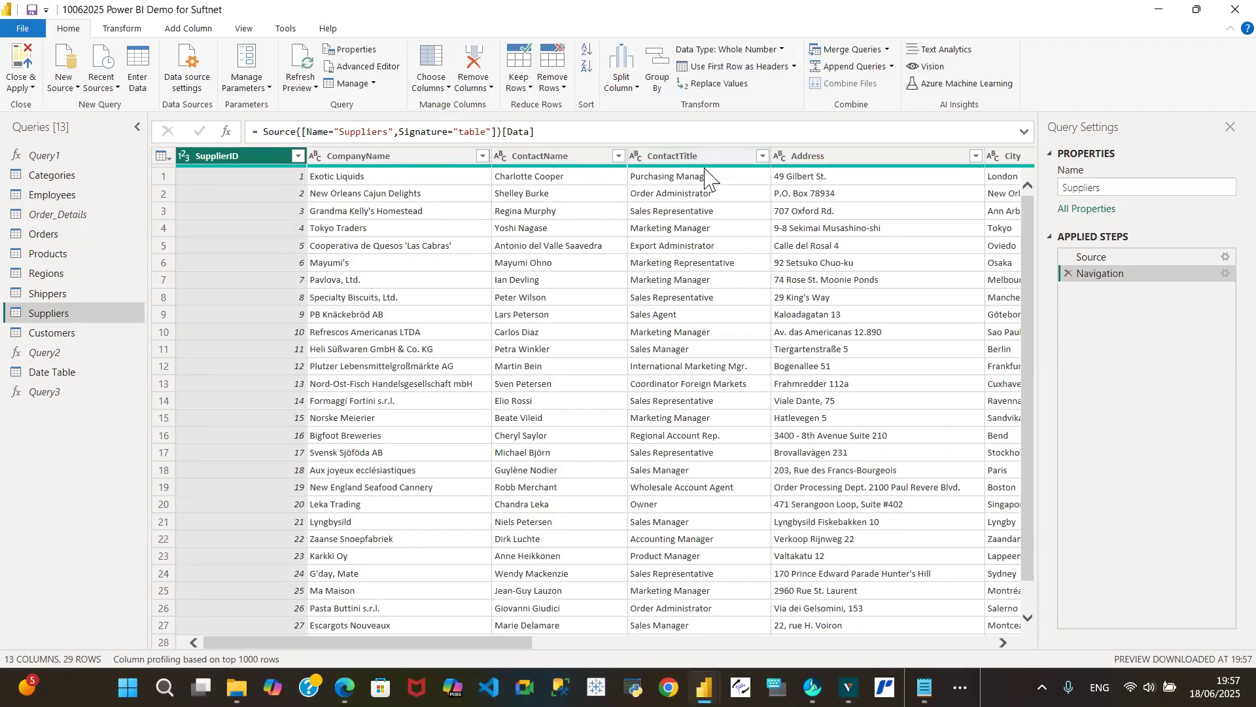
left_click_drag(330, 642, 515, 643)
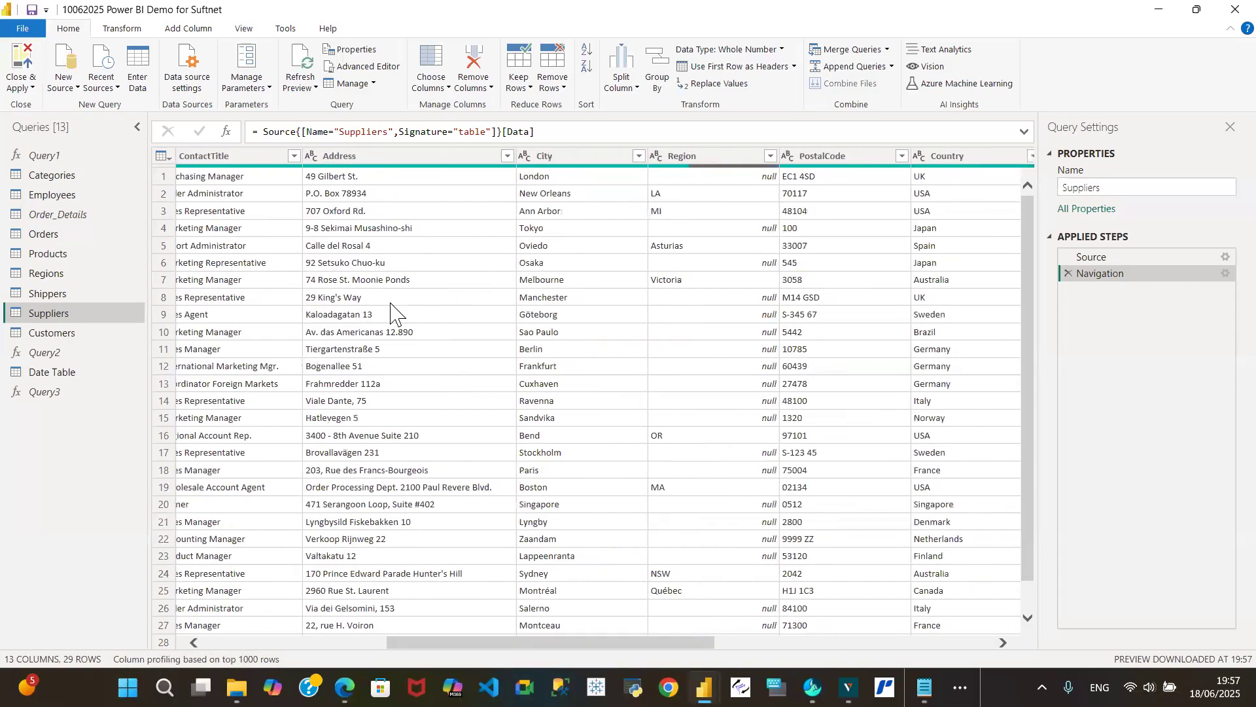
left_click(402, 161)
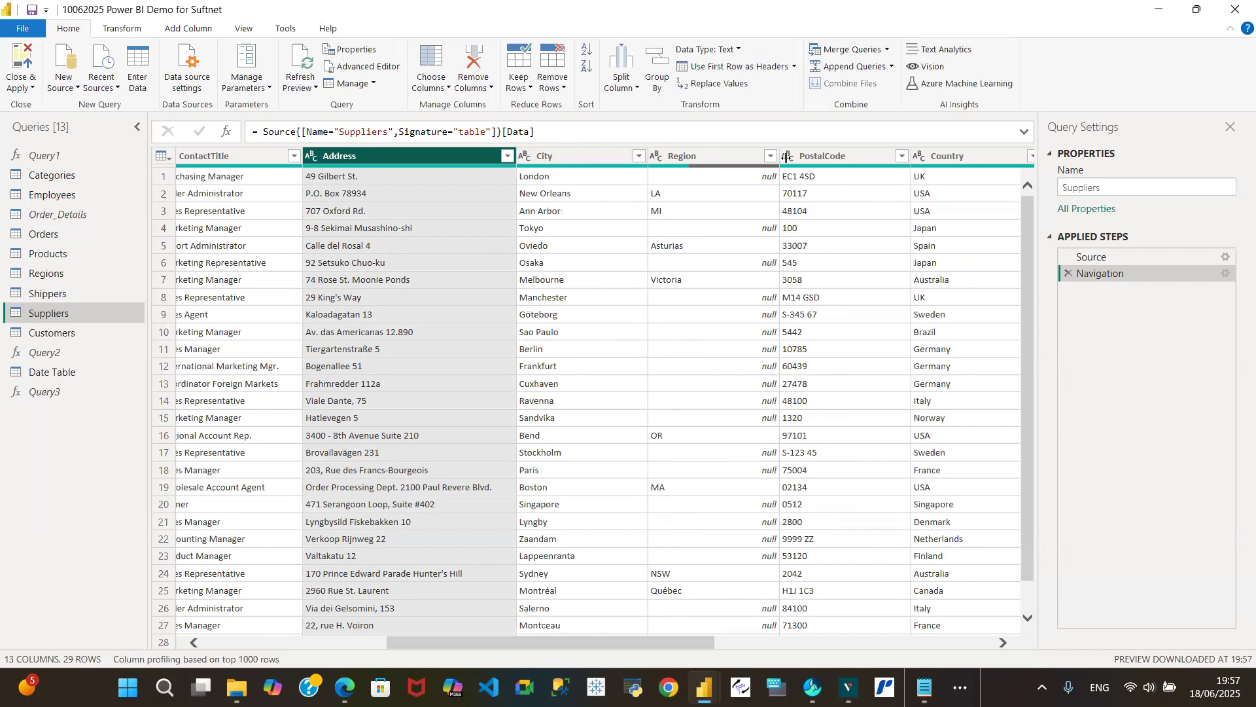
left_click(852, 159, "ctrl")
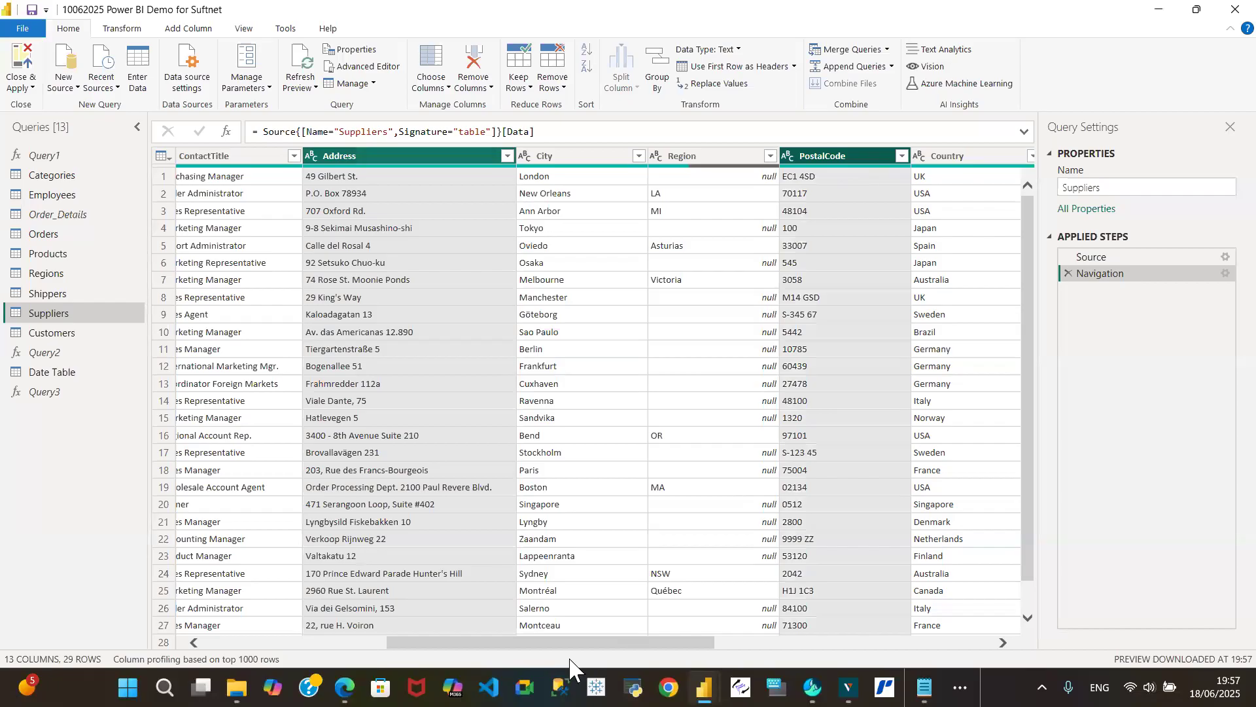
left_click_drag(594, 643, 777, 644)
scroll(552, 430, "right", 1)
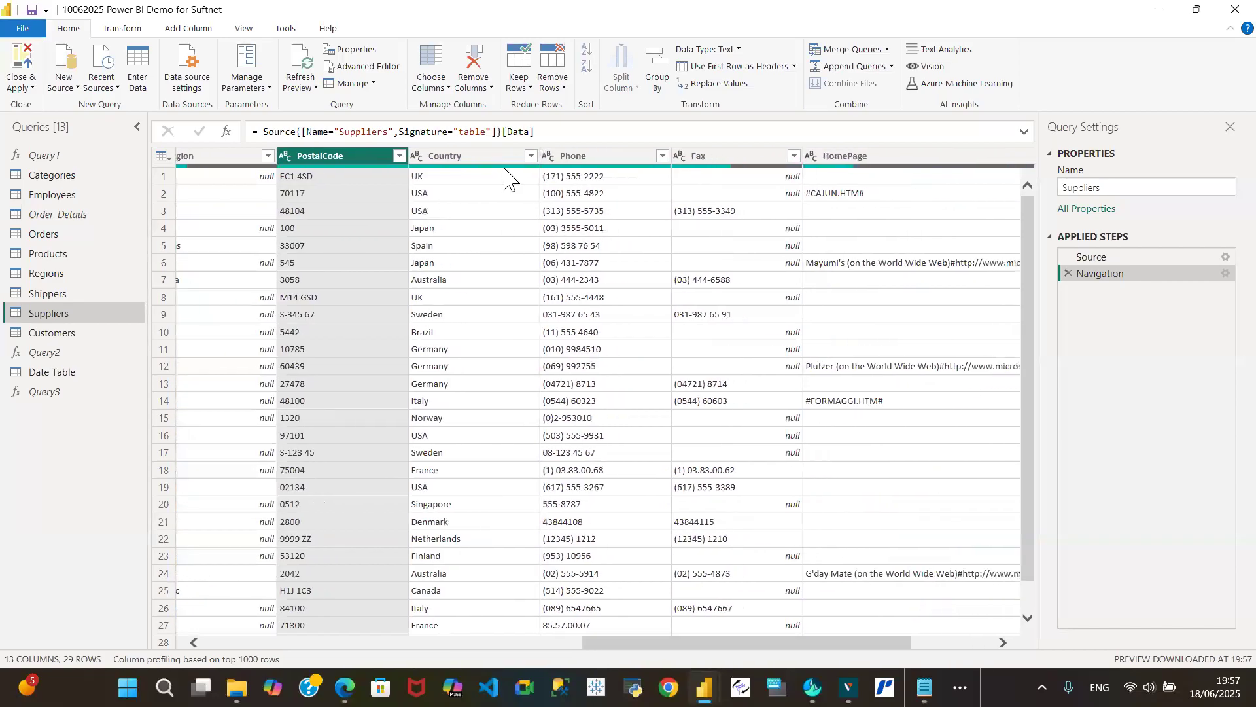
left_click(599, 158, "ctrl")
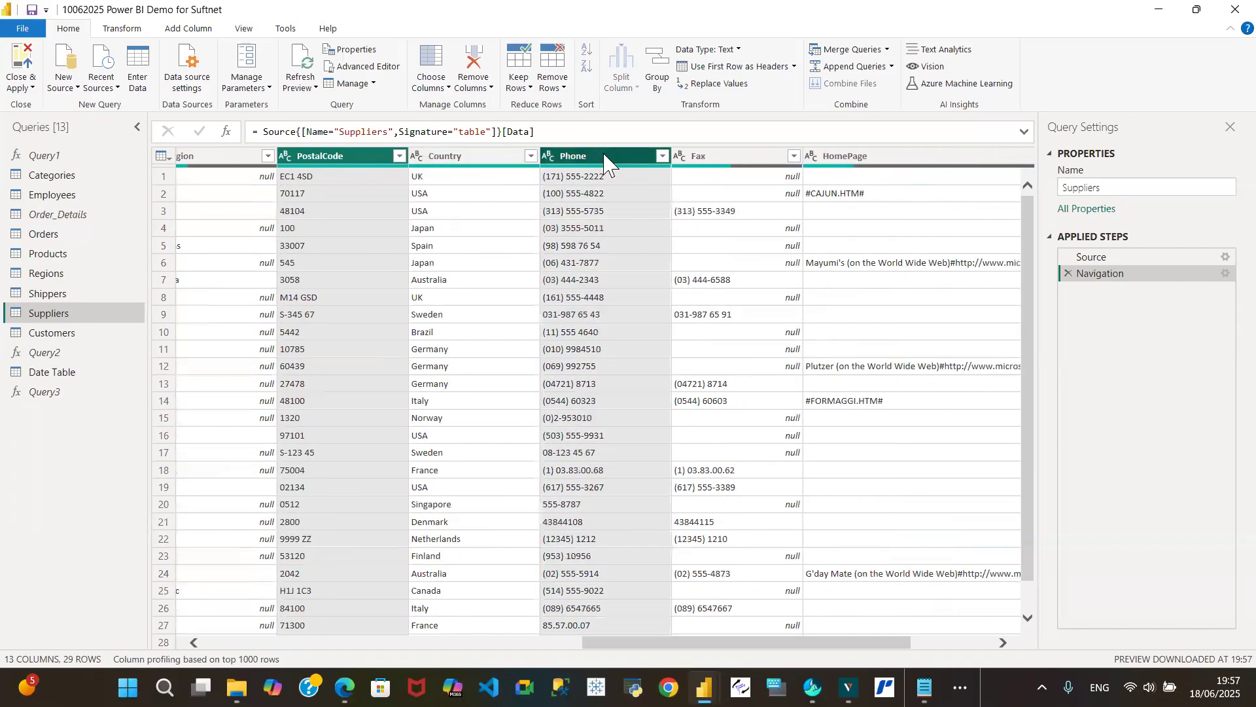
left_click(742, 159, "ctrl")
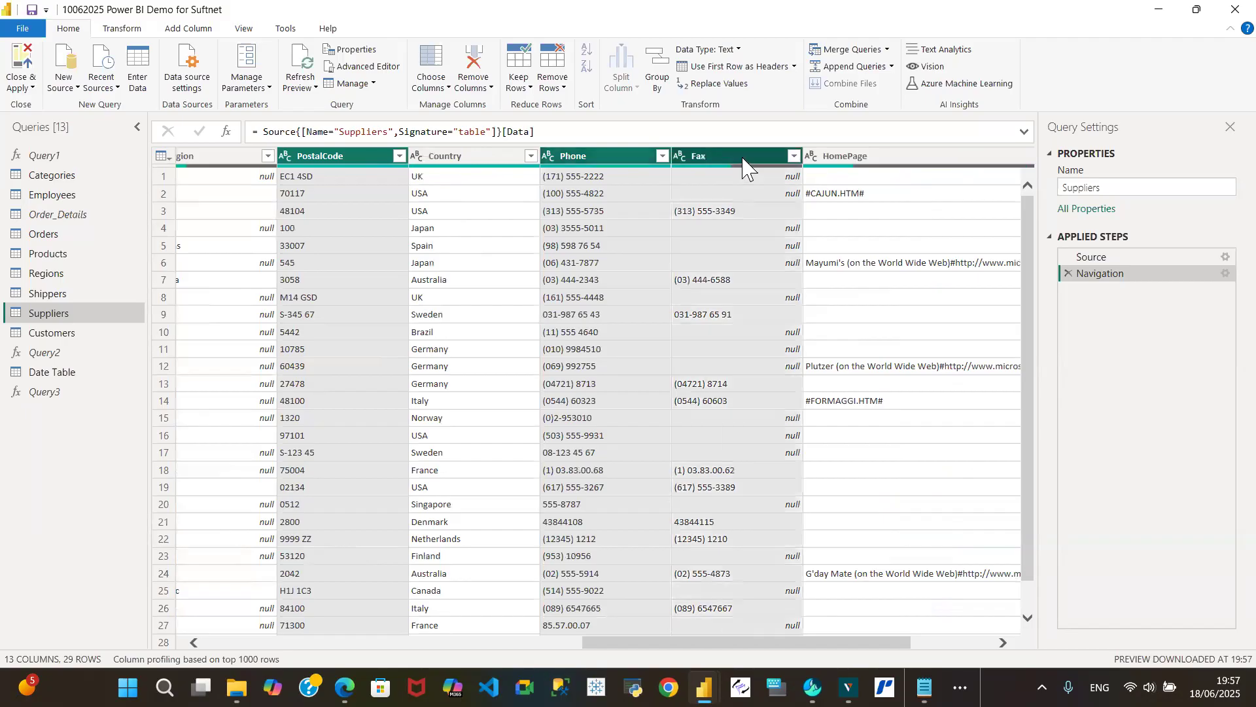
left_click_drag(774, 642, 957, 646)
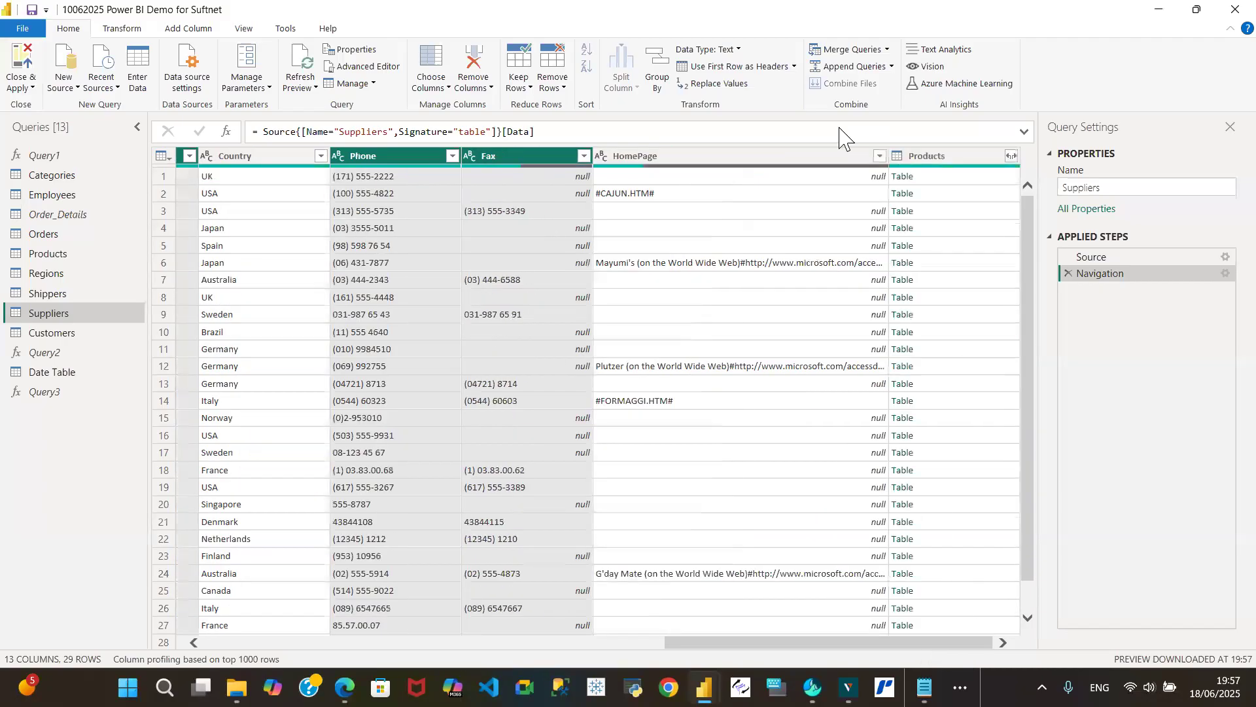
left_click(769, 157, "ctrl")
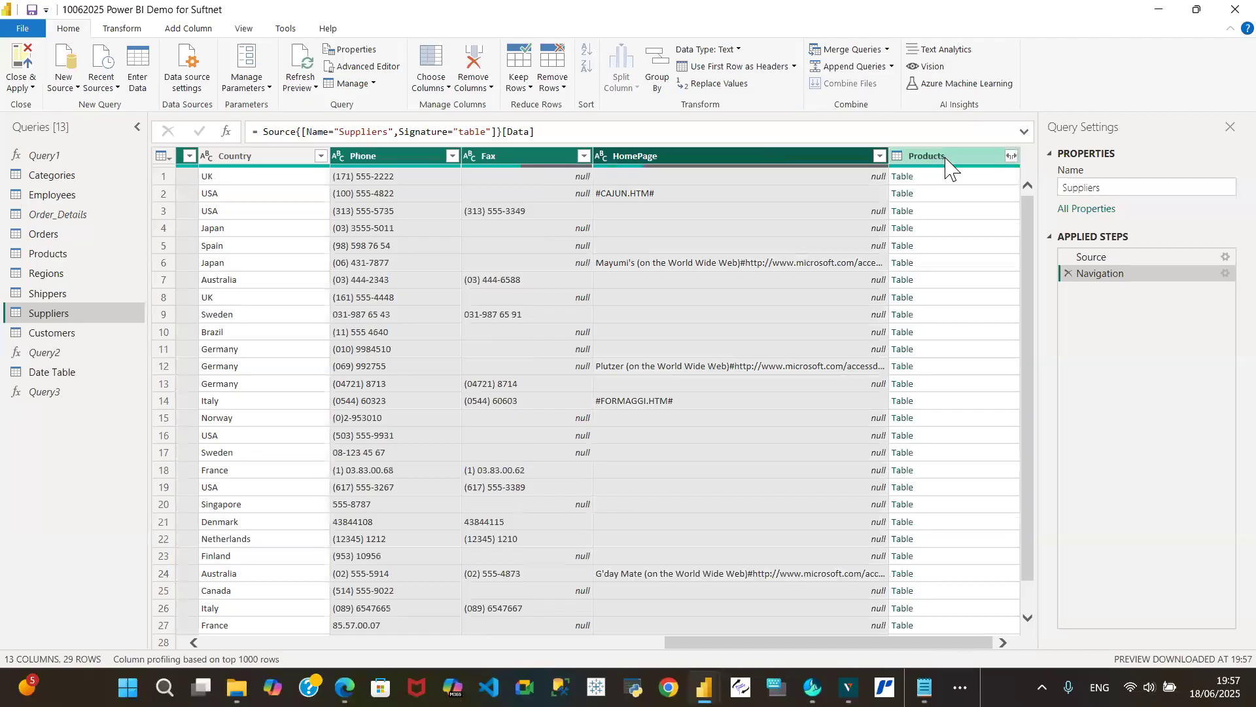
left_click(946, 159, "ctrl")
right_click(947, 160)
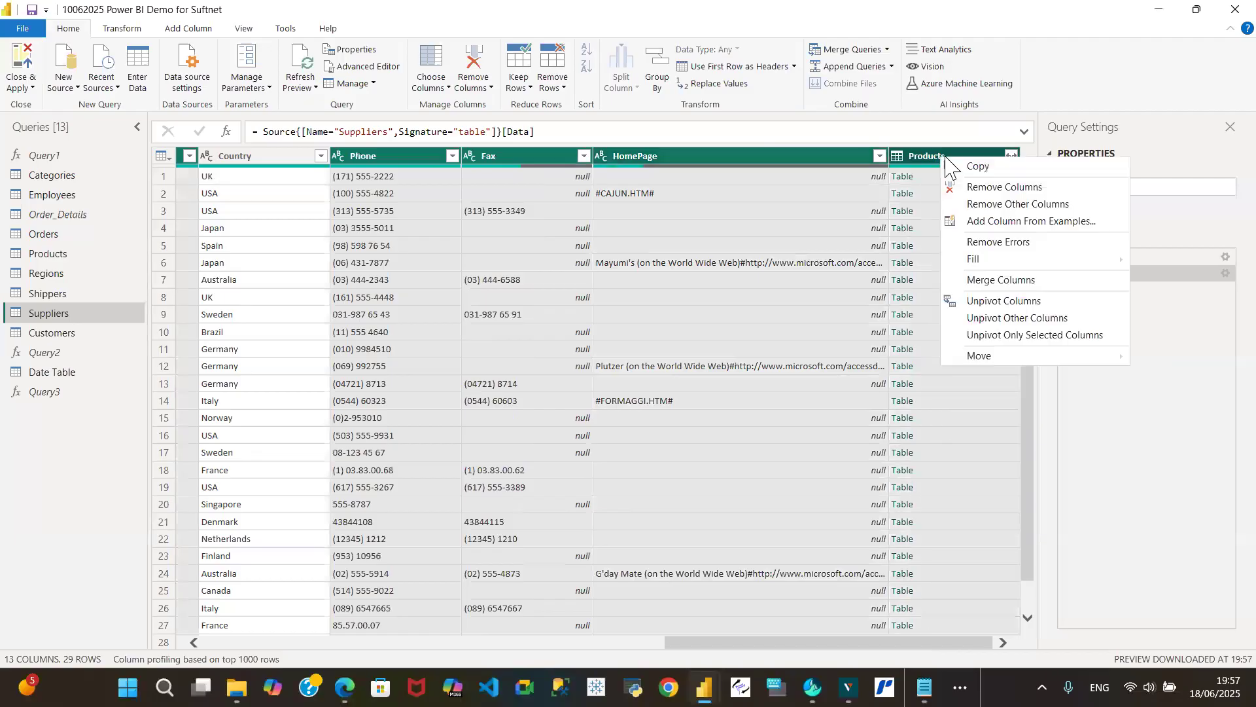
left_click(999, 188)
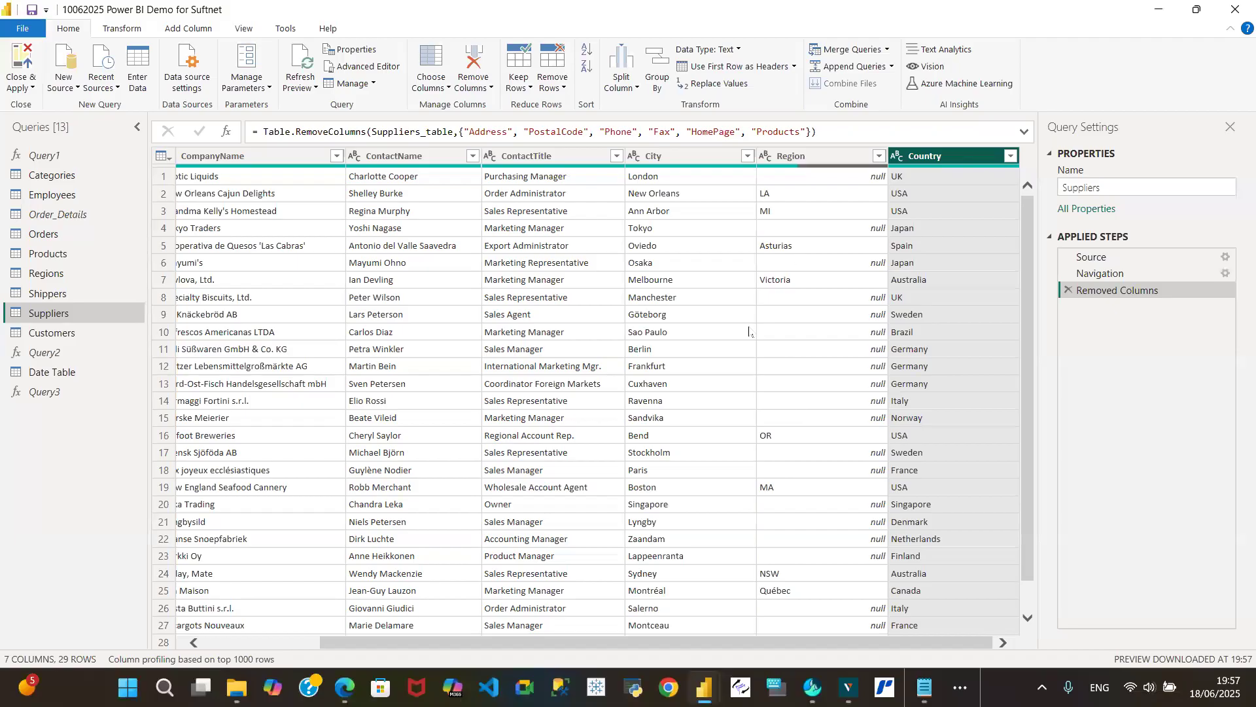
- Remove the Address, PostalCode, Phone, Fax, Orders and CustomerDemographics columns from the Customers query, and expand the formula bar to review the formula
left_click(55, 335)
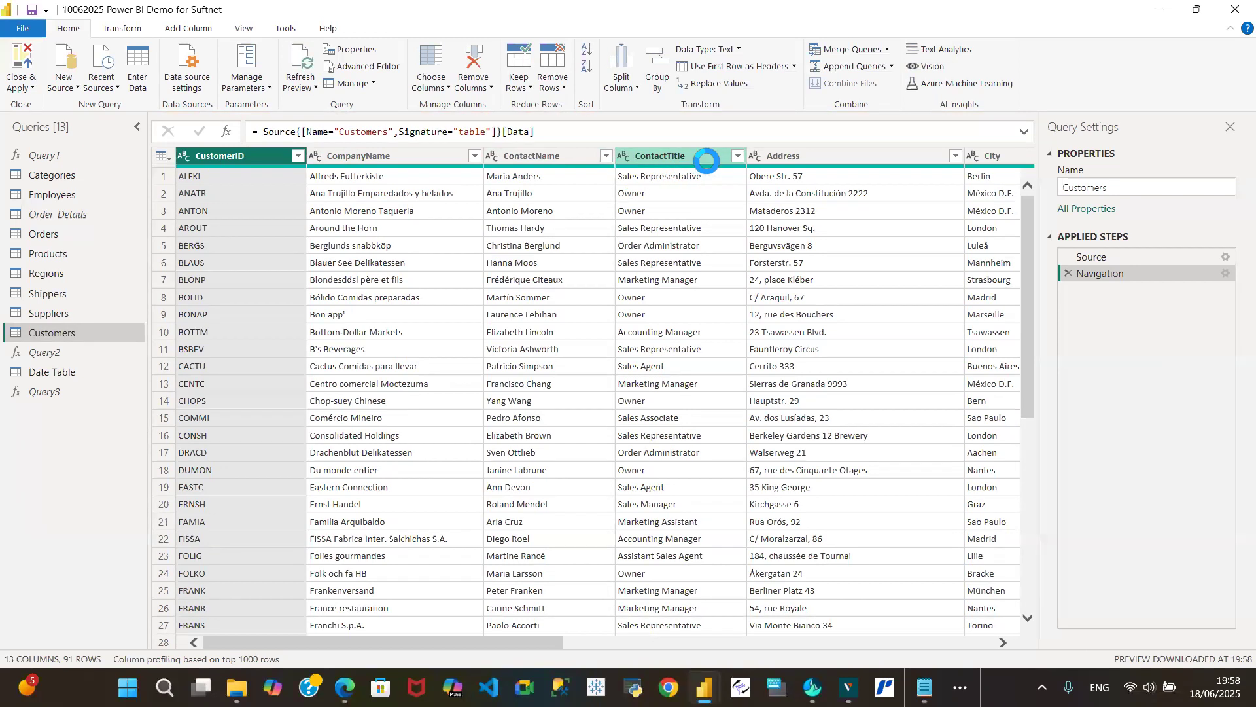
left_click_drag(471, 644, 613, 645)
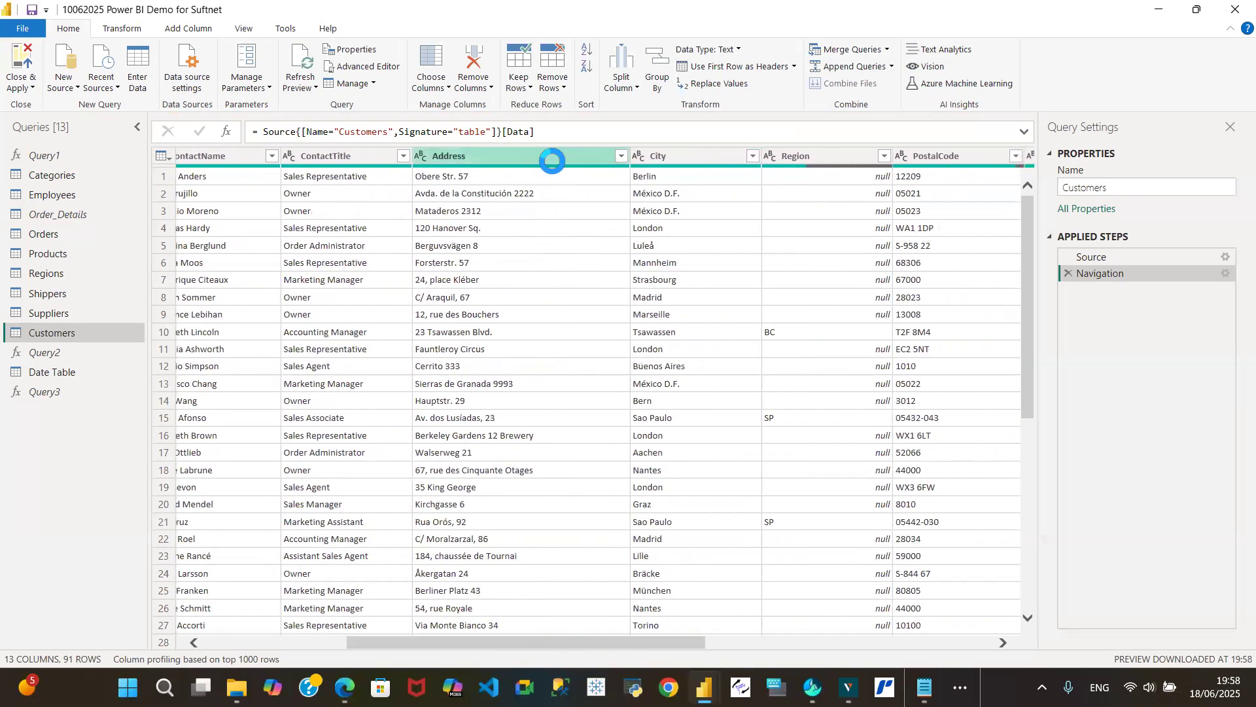
left_click(551, 156)
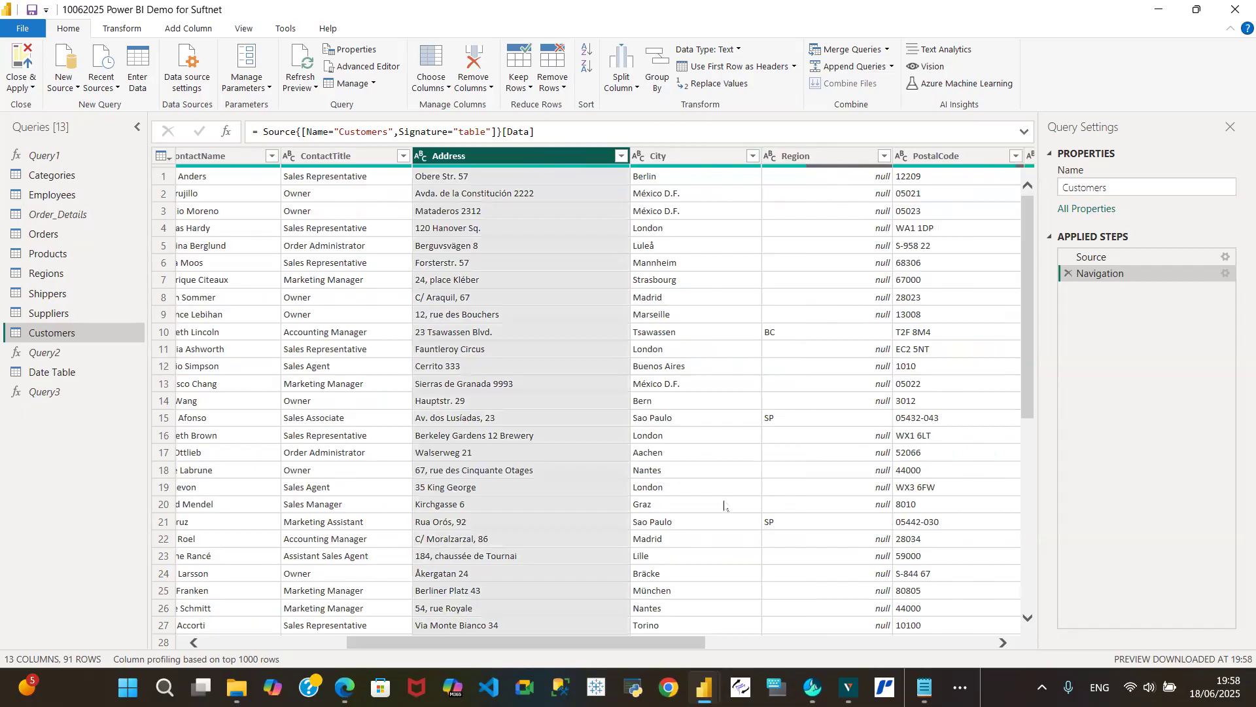
left_click_drag(613, 647, 789, 648)
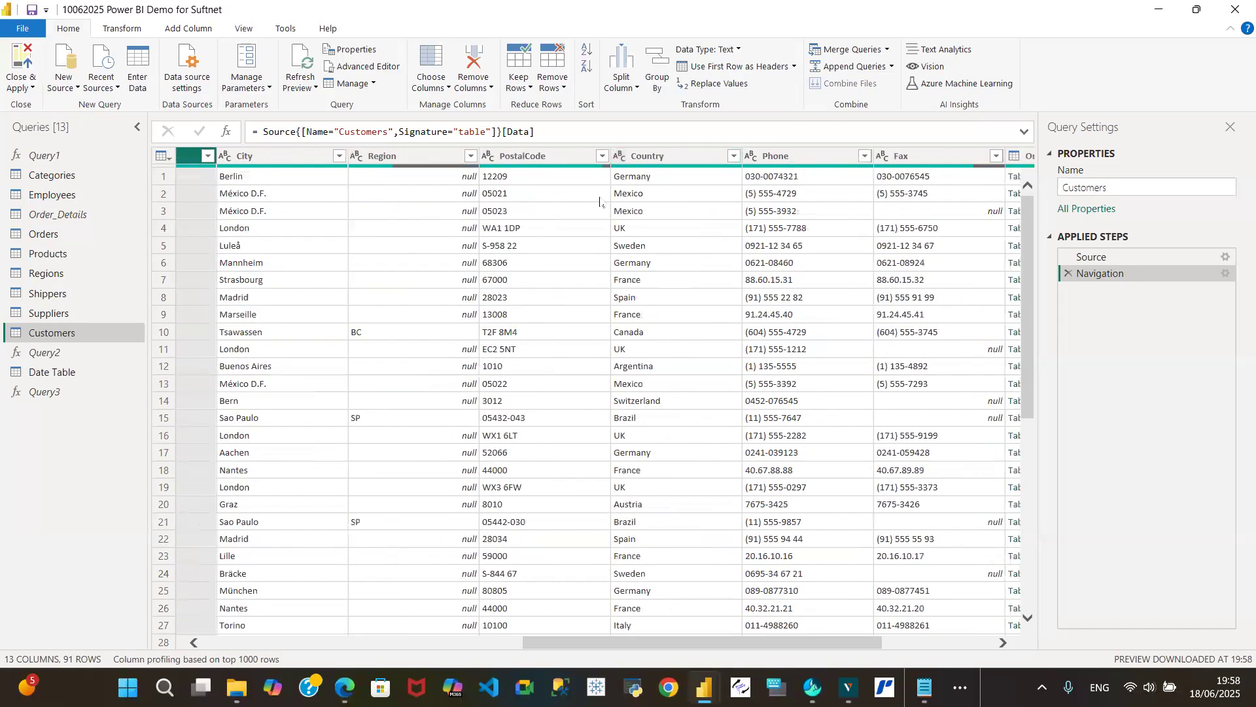
left_click(533, 158)
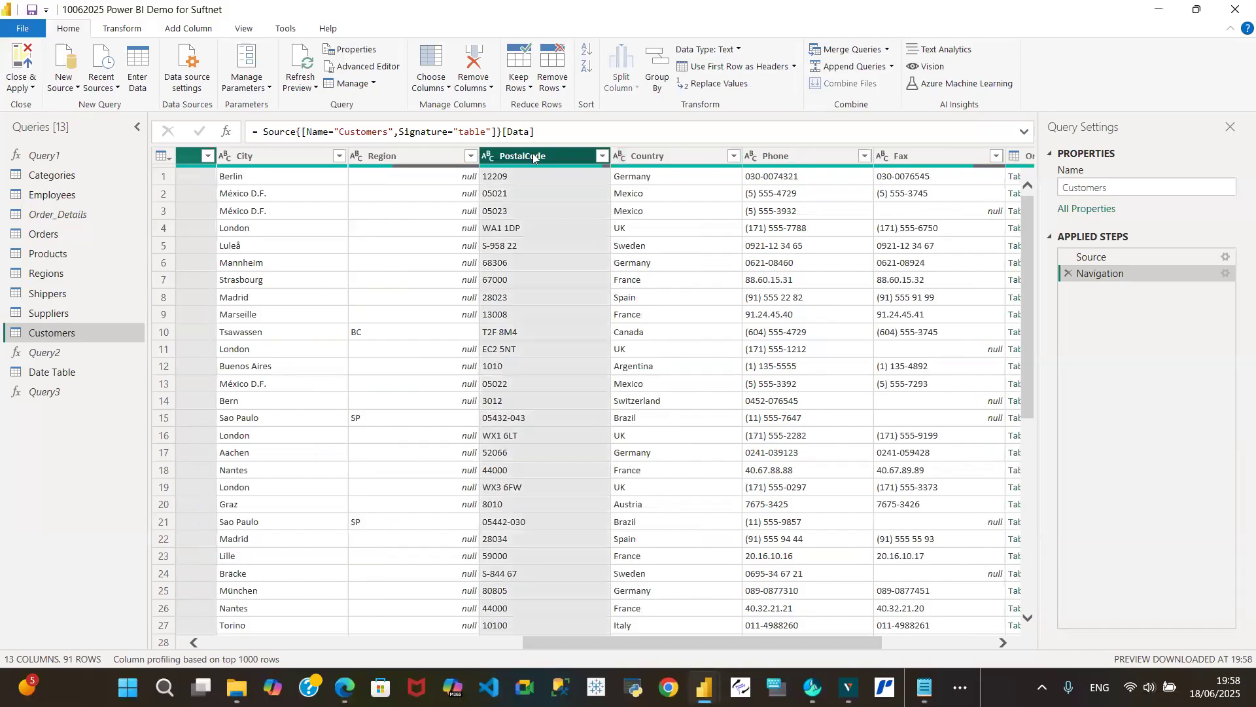
left_click(819, 160, "ctrl")
left_click(927, 159, "ctrl")
left_click_drag(750, 646, 974, 664)
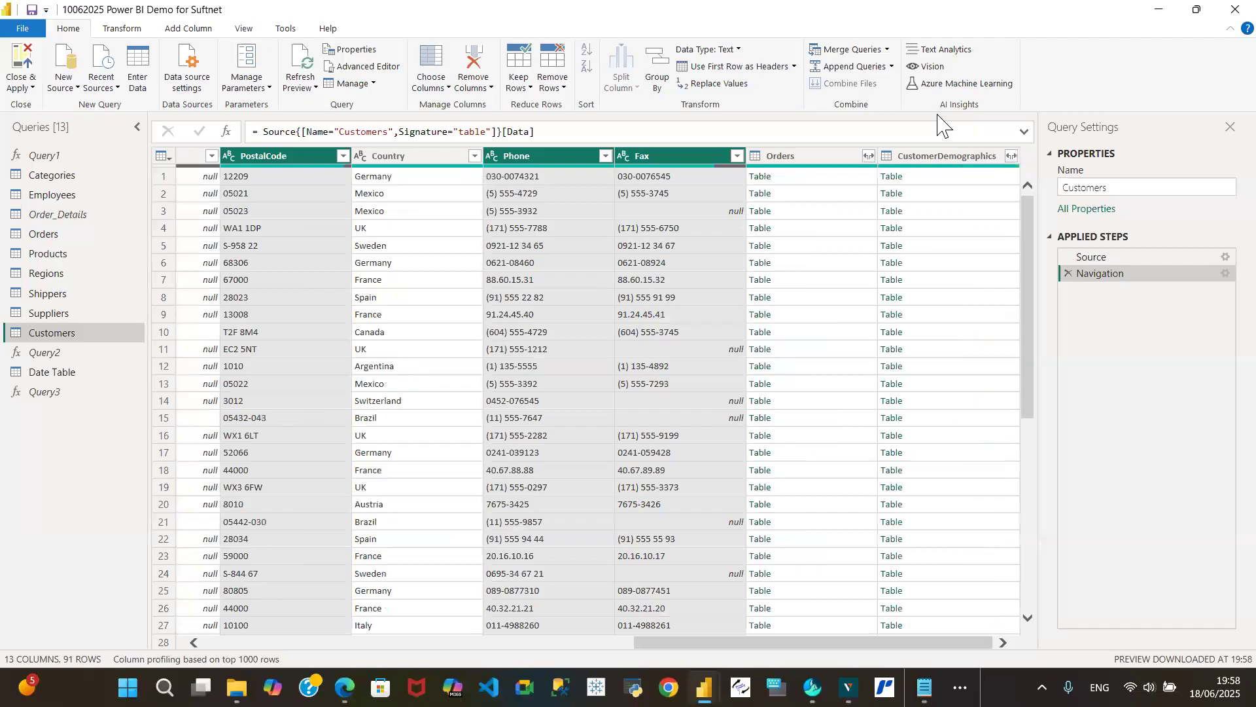
left_click(826, 167)
left_click(952, 165, "ctrl")
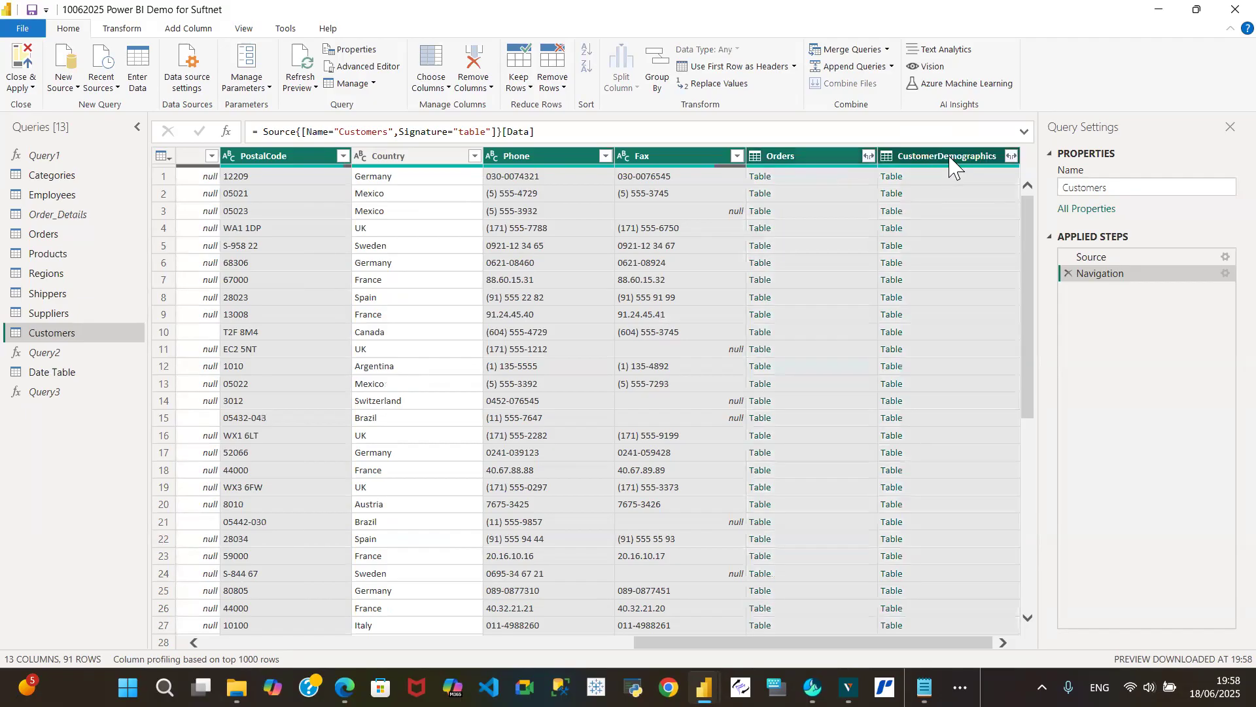
right_click(952, 165)
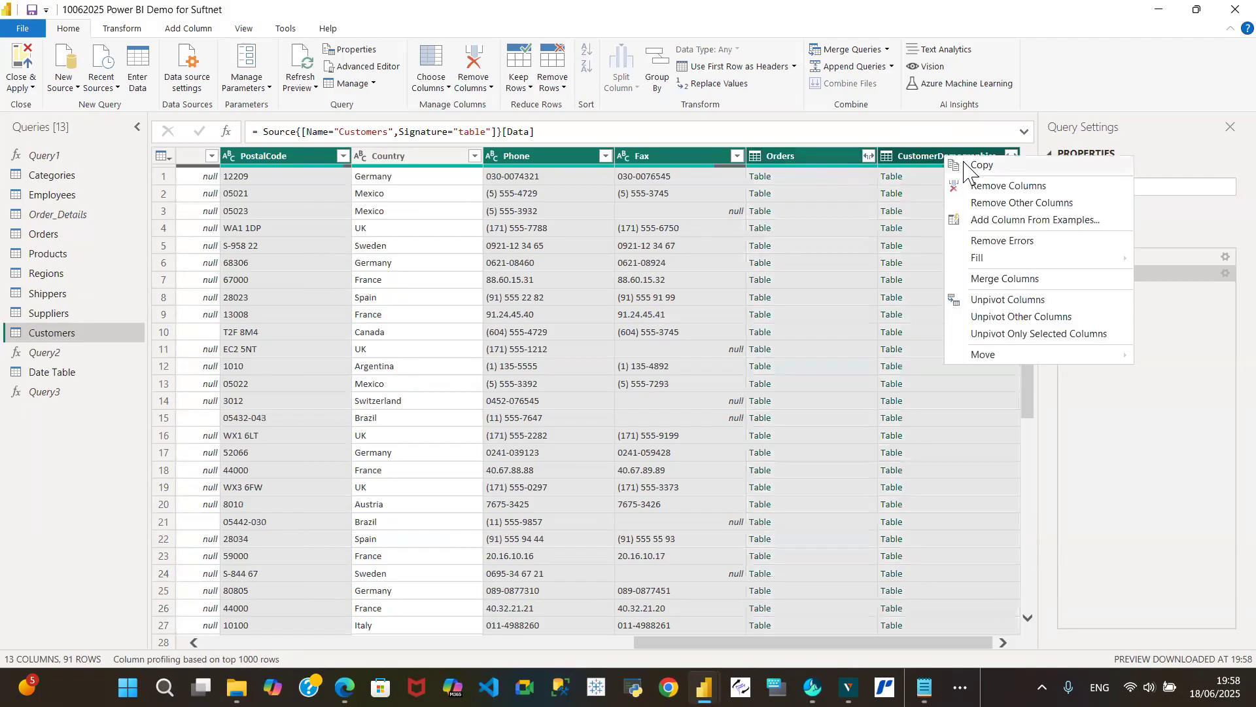
left_click(1007, 186)
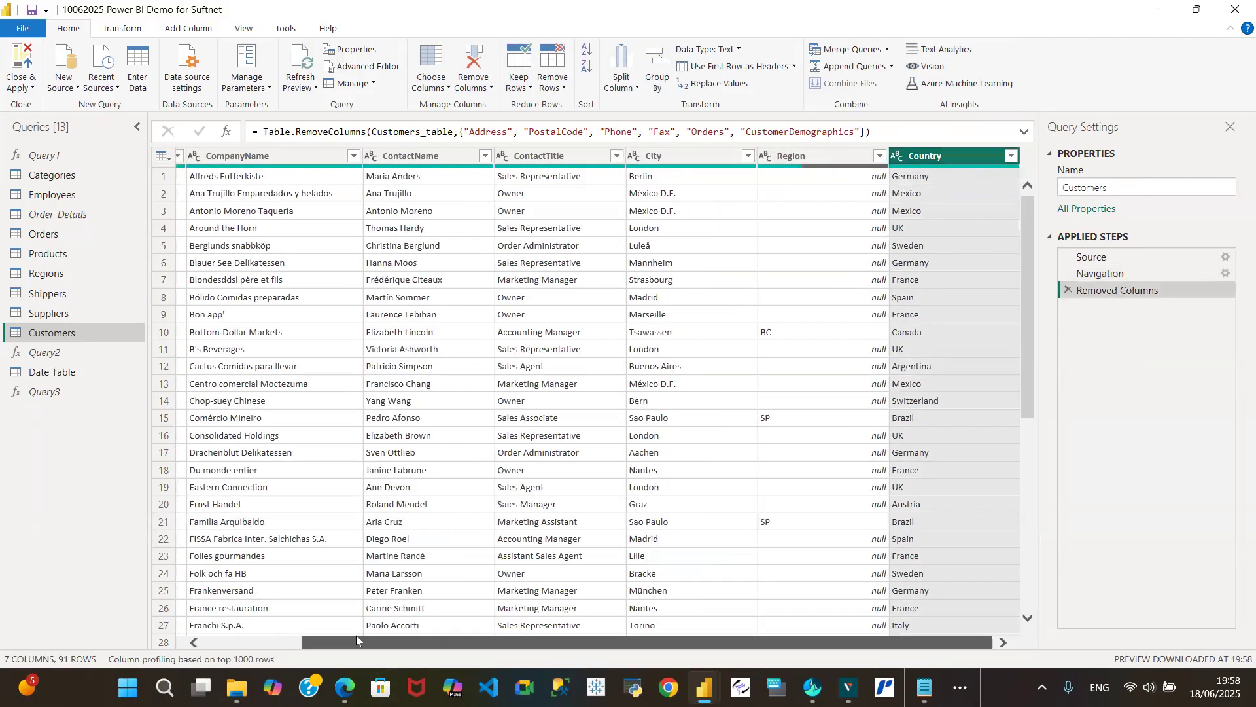
left_click_drag(399, 642, 236, 643)
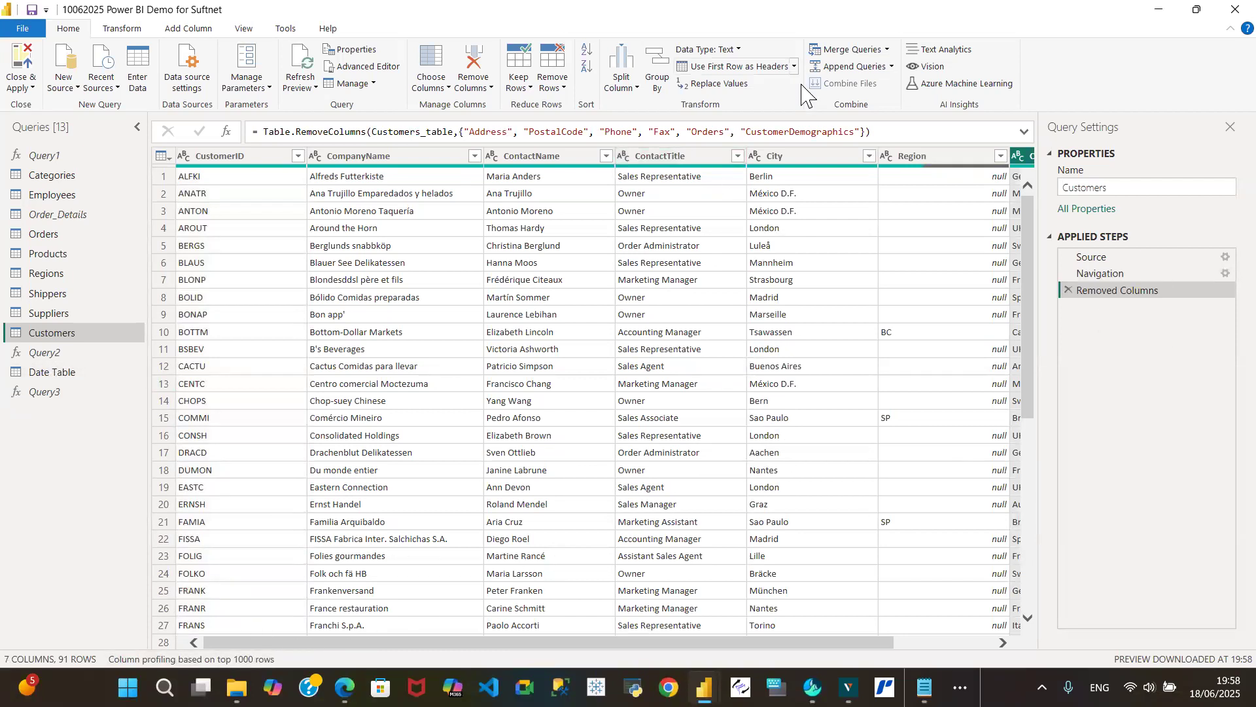
left_click(1025, 133)
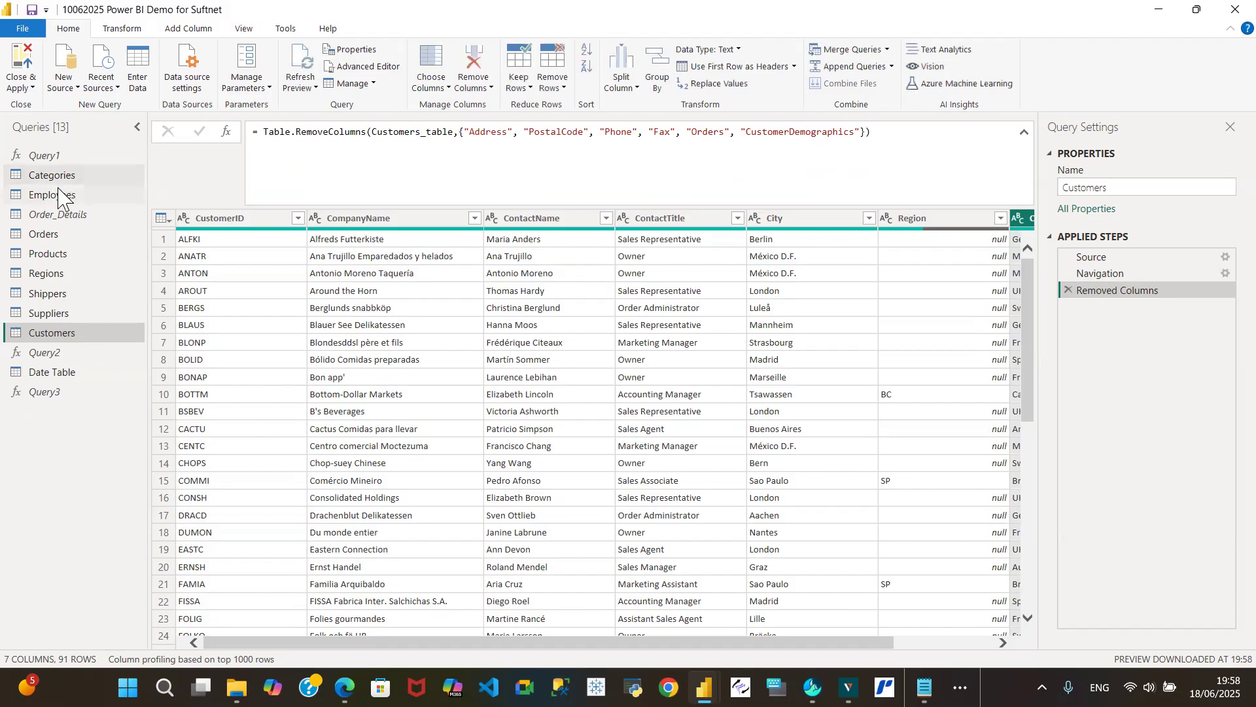
- Refresh the preview of the Employees query and examine its columns through to PhotoPath
left_click_drag(56, 195, 144, 212)
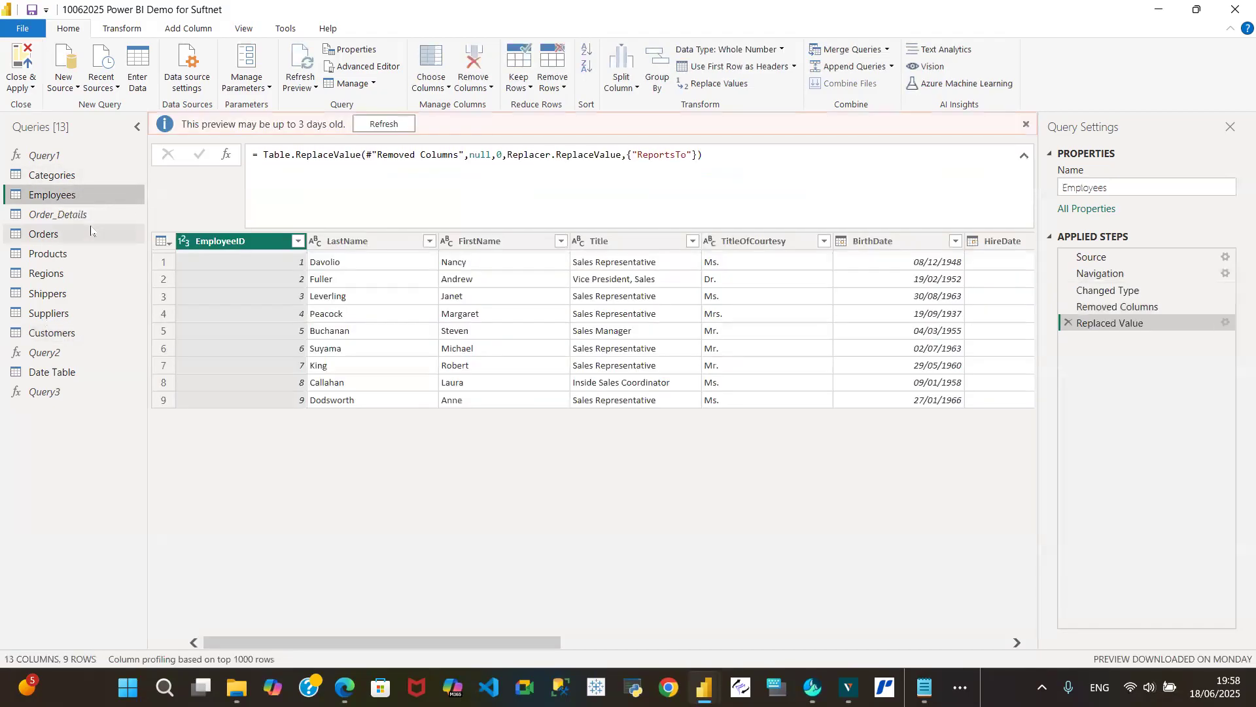
left_click(374, 122)
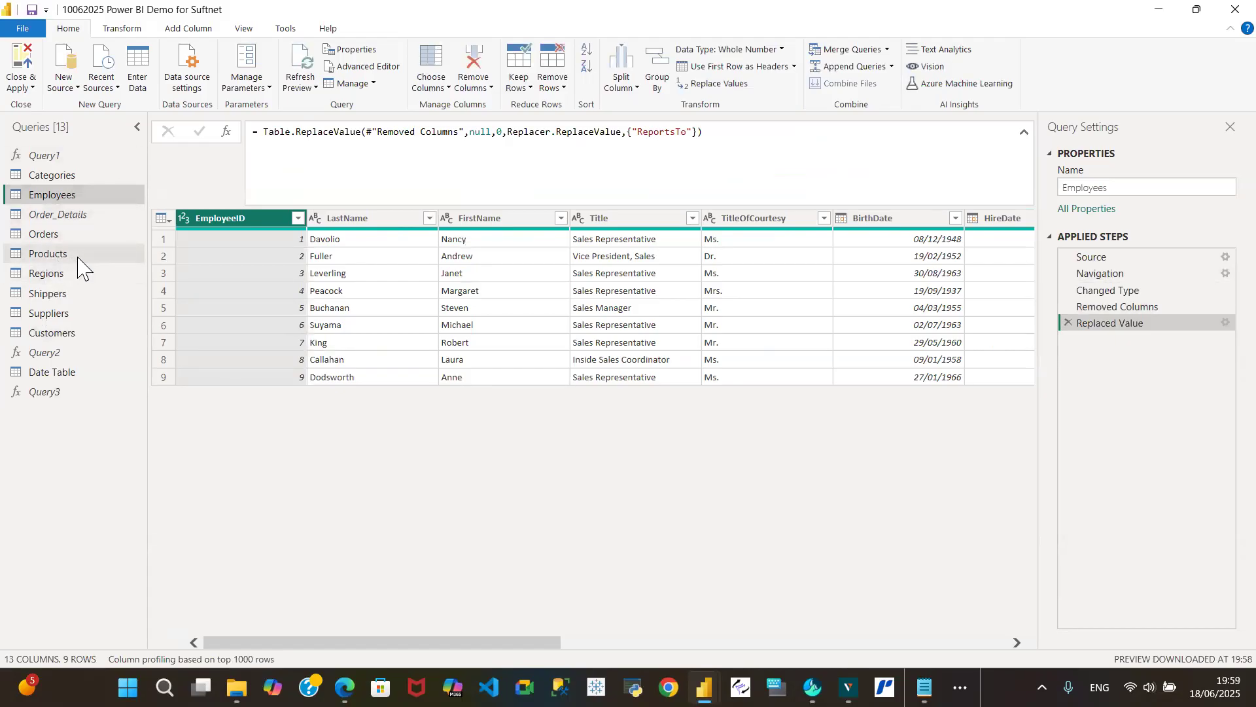
left_click_drag(87, 335, 78, 340)
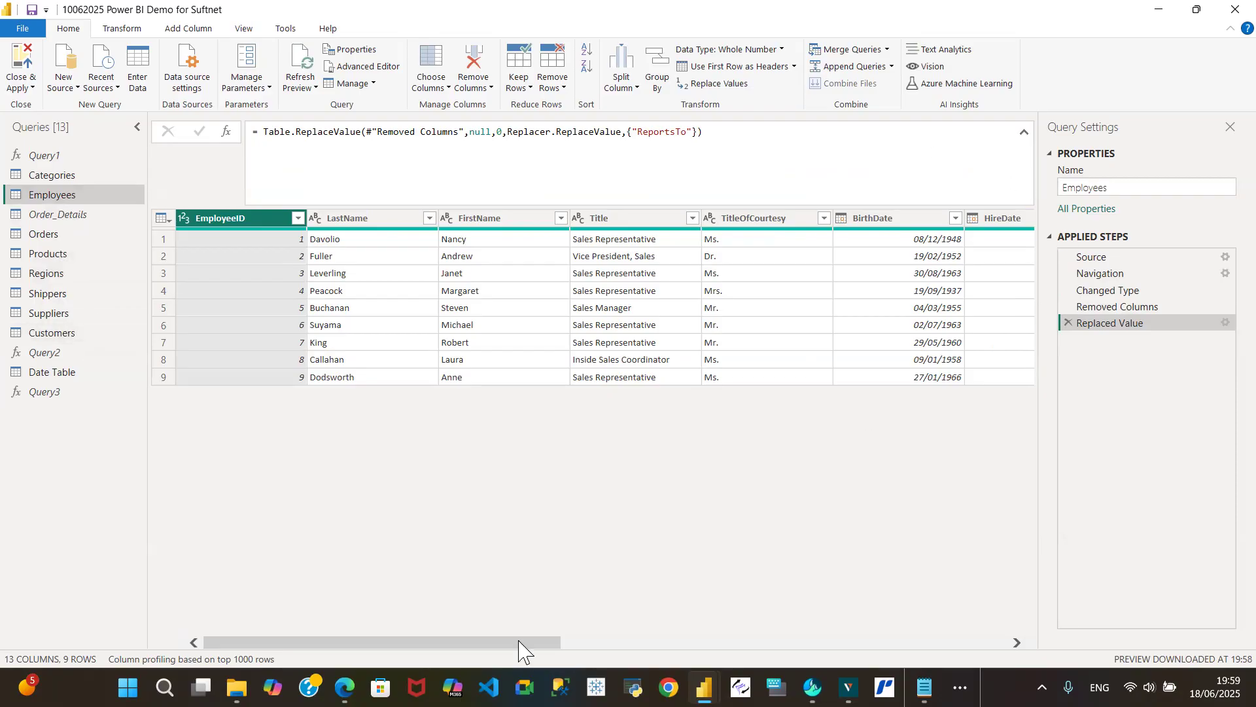
left_click_drag(576, 658, 1022, 658)
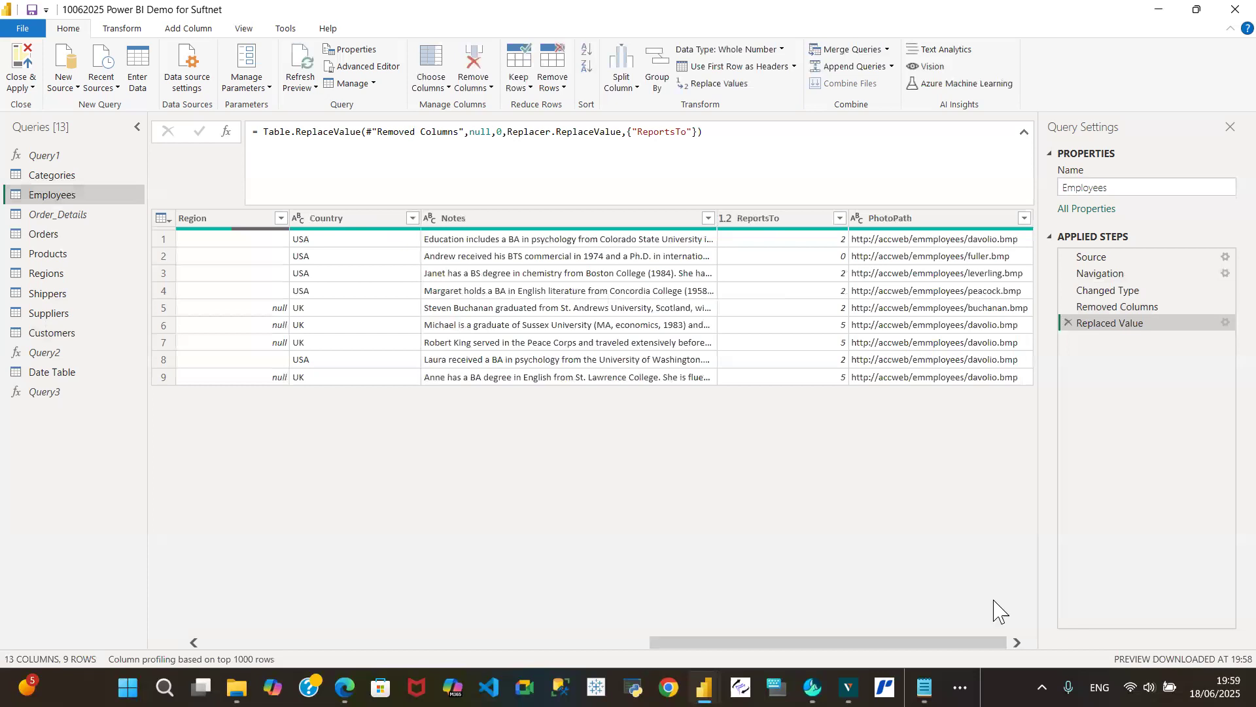
left_click(937, 221)
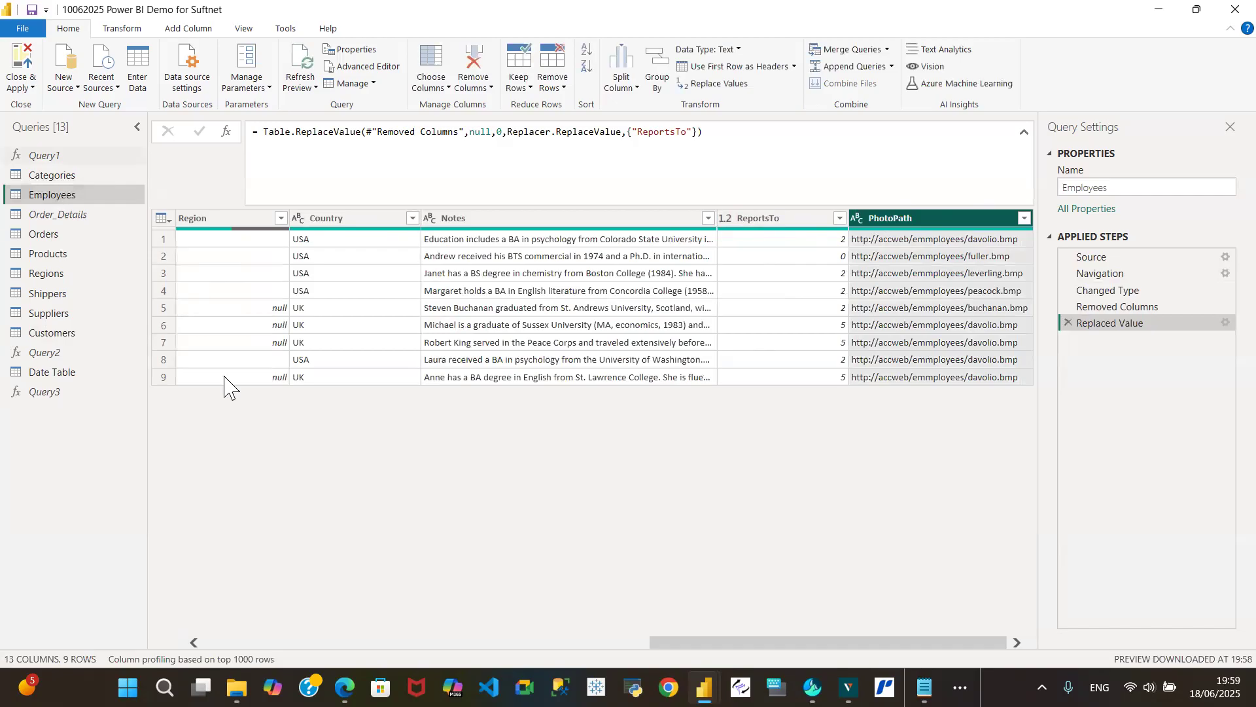
- Compare the columns of the Orders and Regions queries with the Region column in the Employees query
left_click(48, 236)
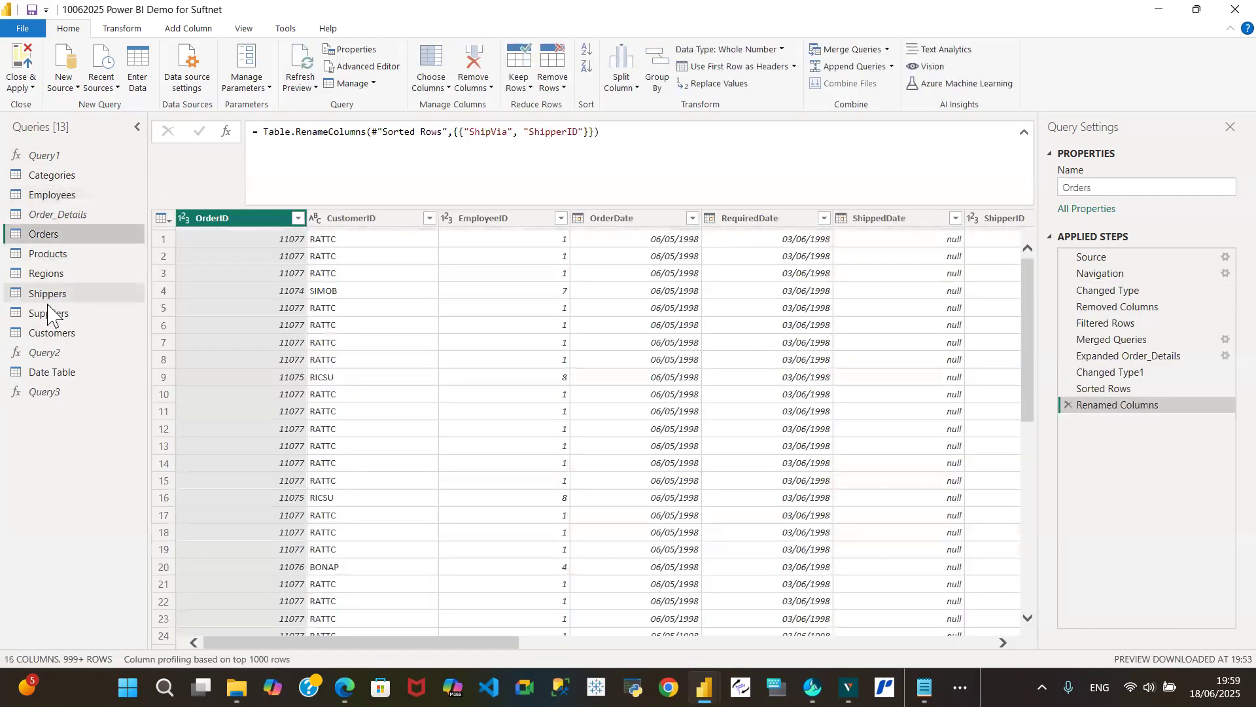
left_click(48, 274)
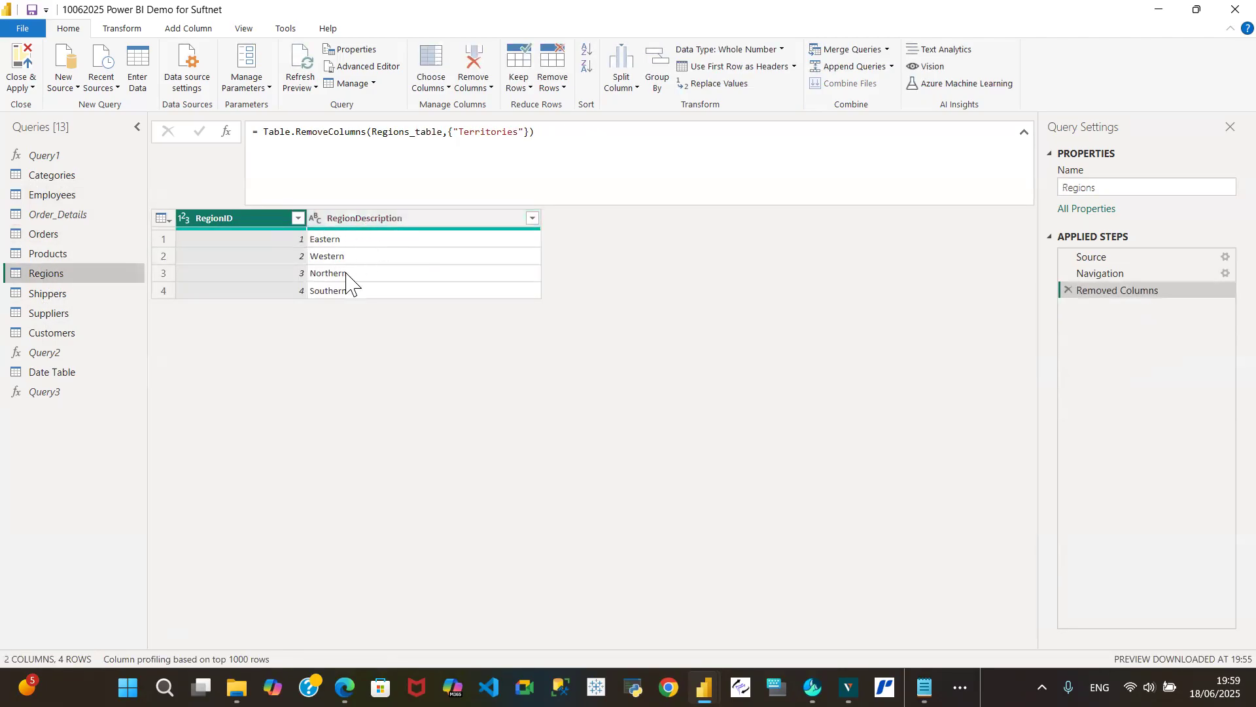
left_click(79, 198)
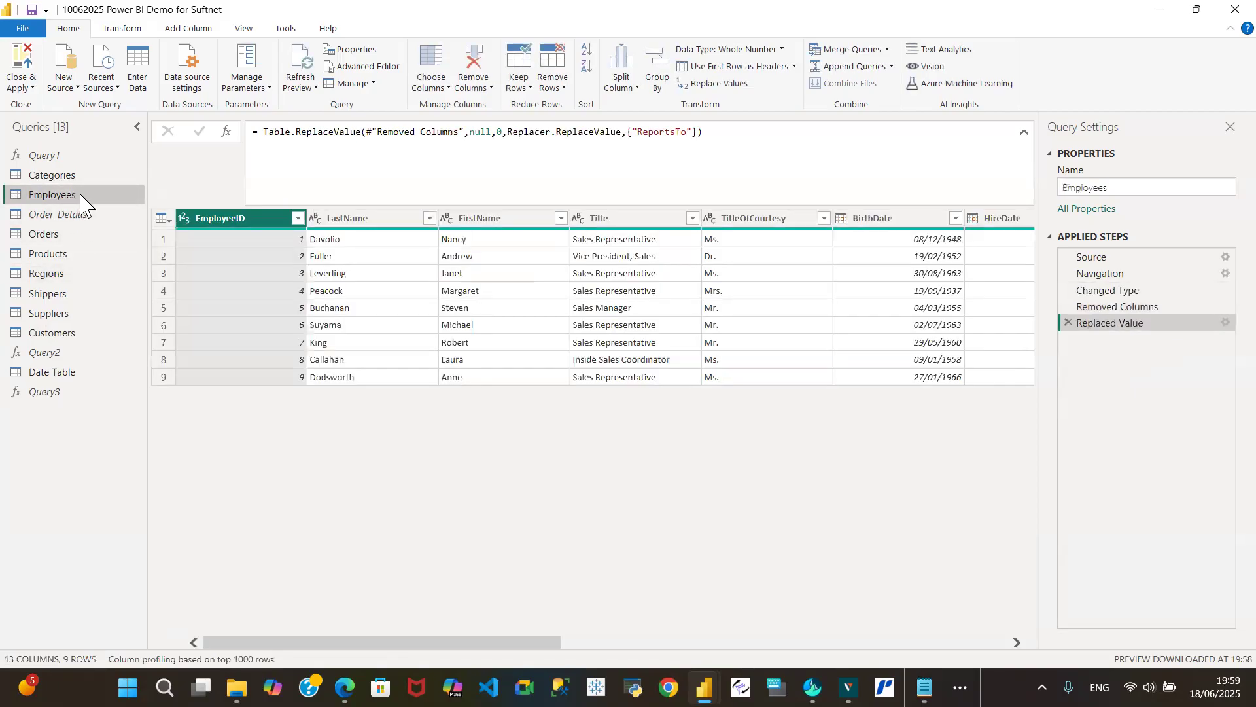
left_click_drag(459, 644, 832, 644)
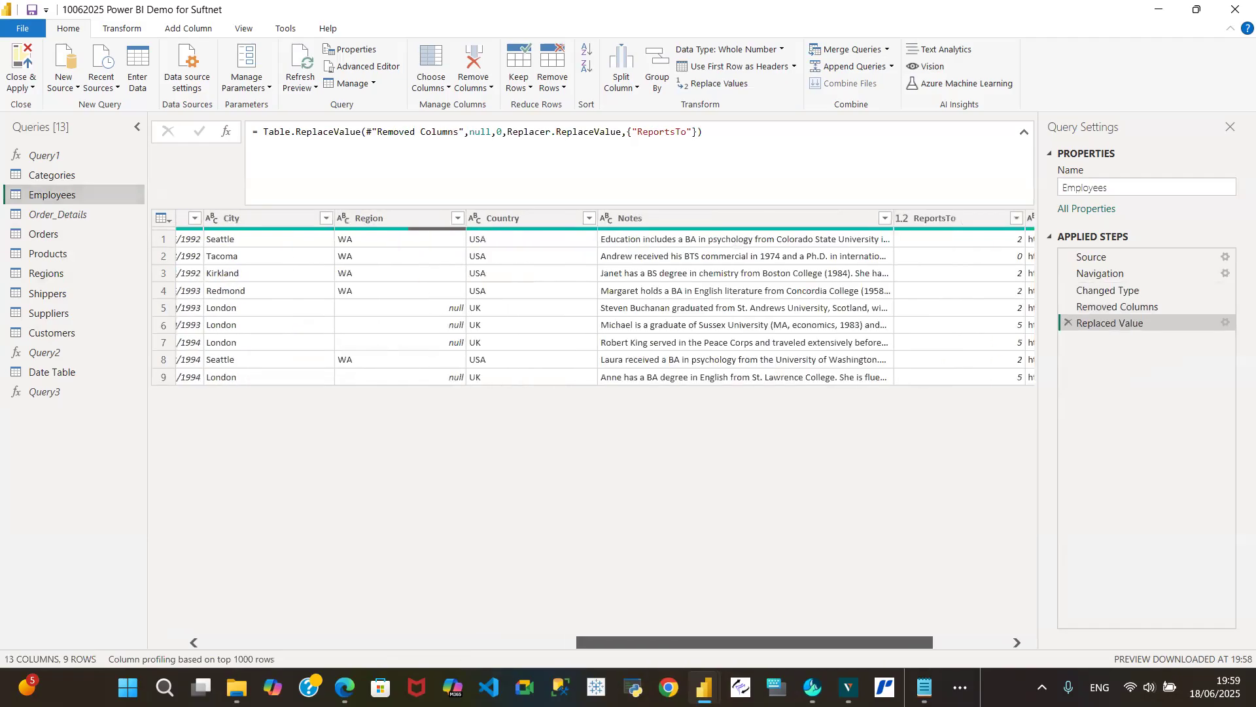
scroll(754, 373, "left", 3)
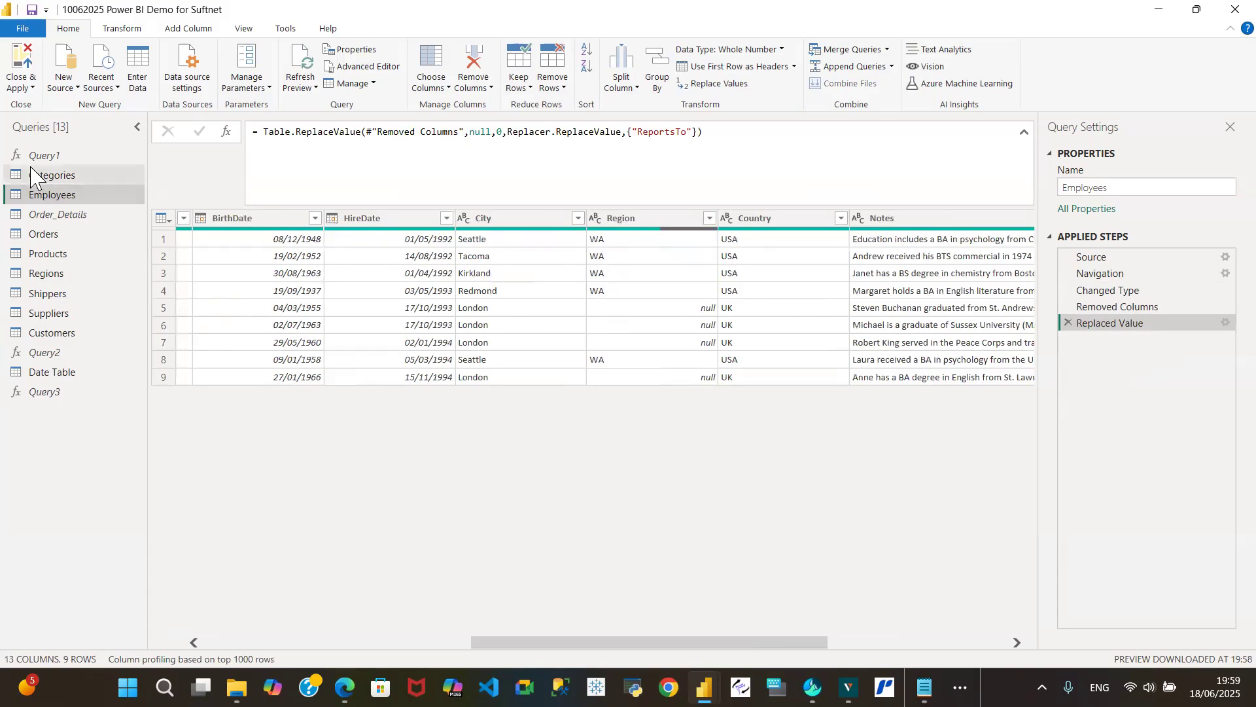
- In the Regions query, delete the Removed Columns step and expand Territories without RegionID and without the original column name as prefix
left_click(40, 275)
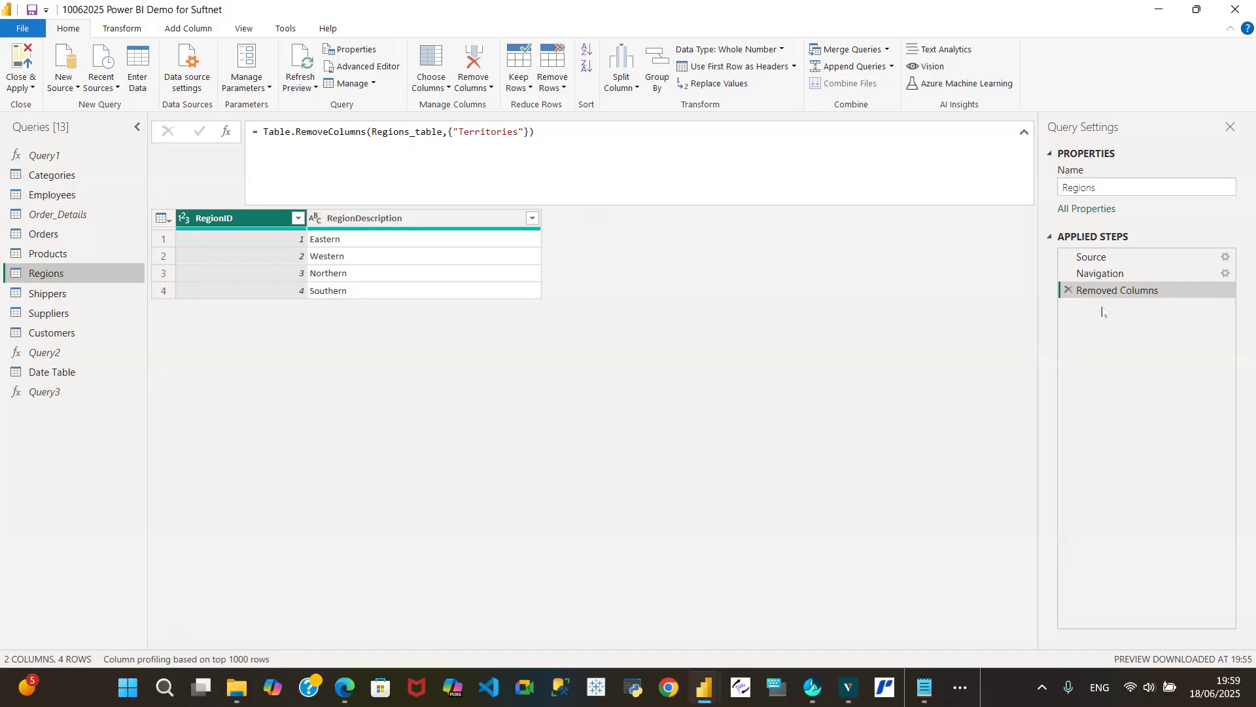
left_click(1100, 273)
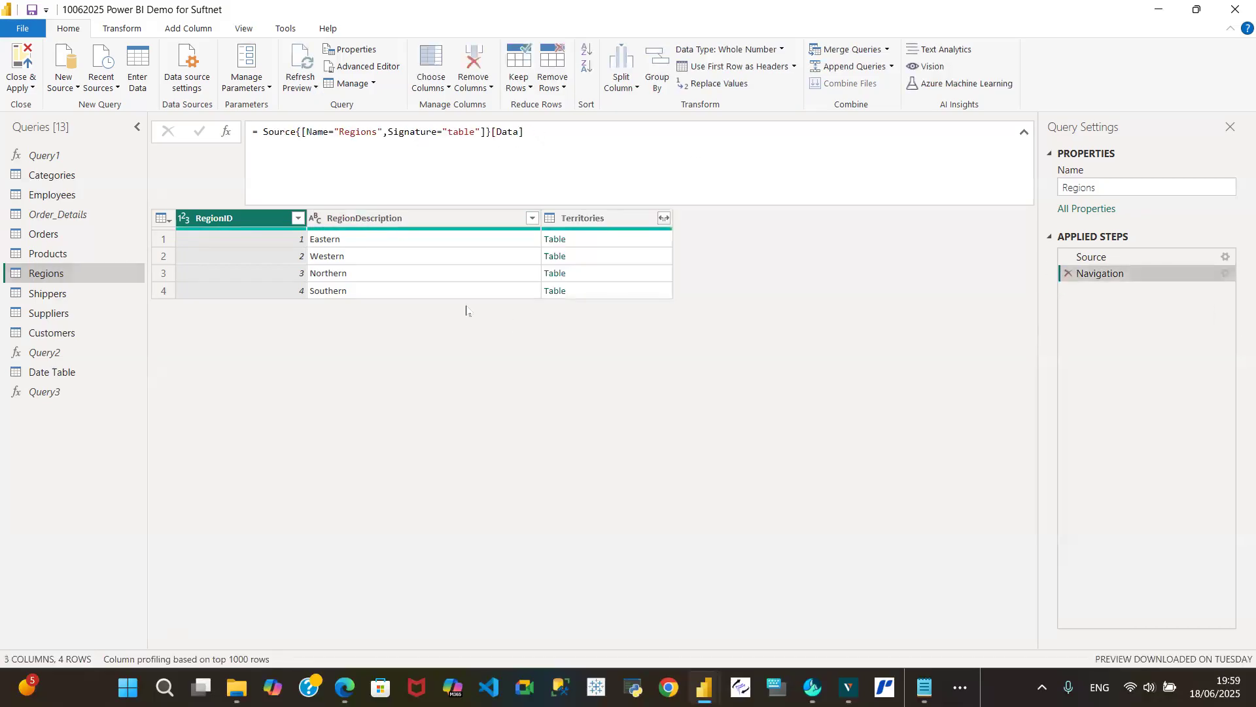
left_click(665, 219)
left_click(664, 219)
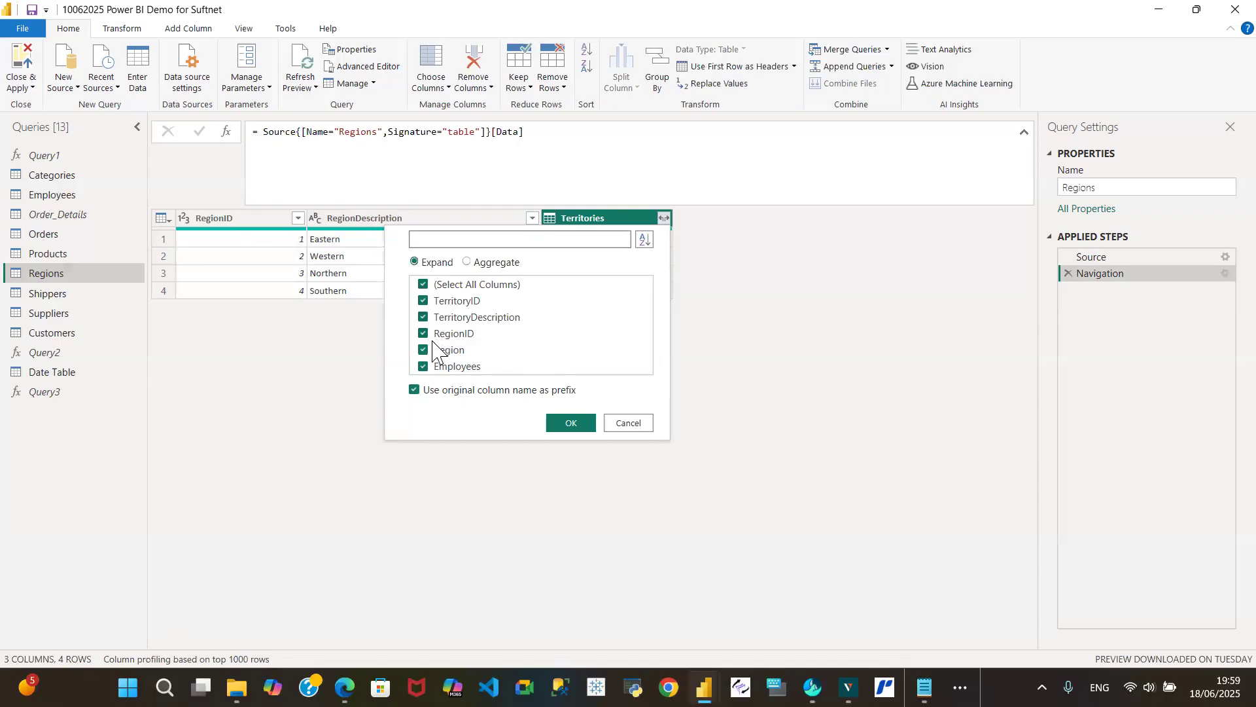
left_click(414, 390)
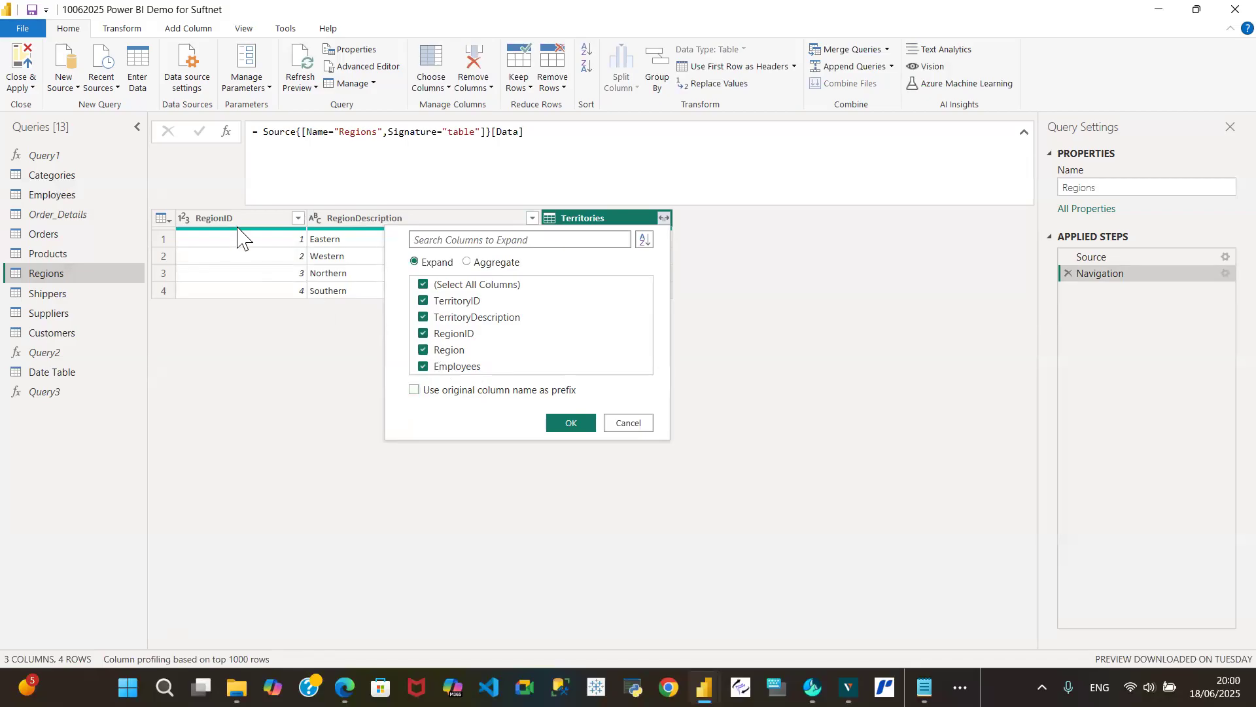
left_click(423, 333)
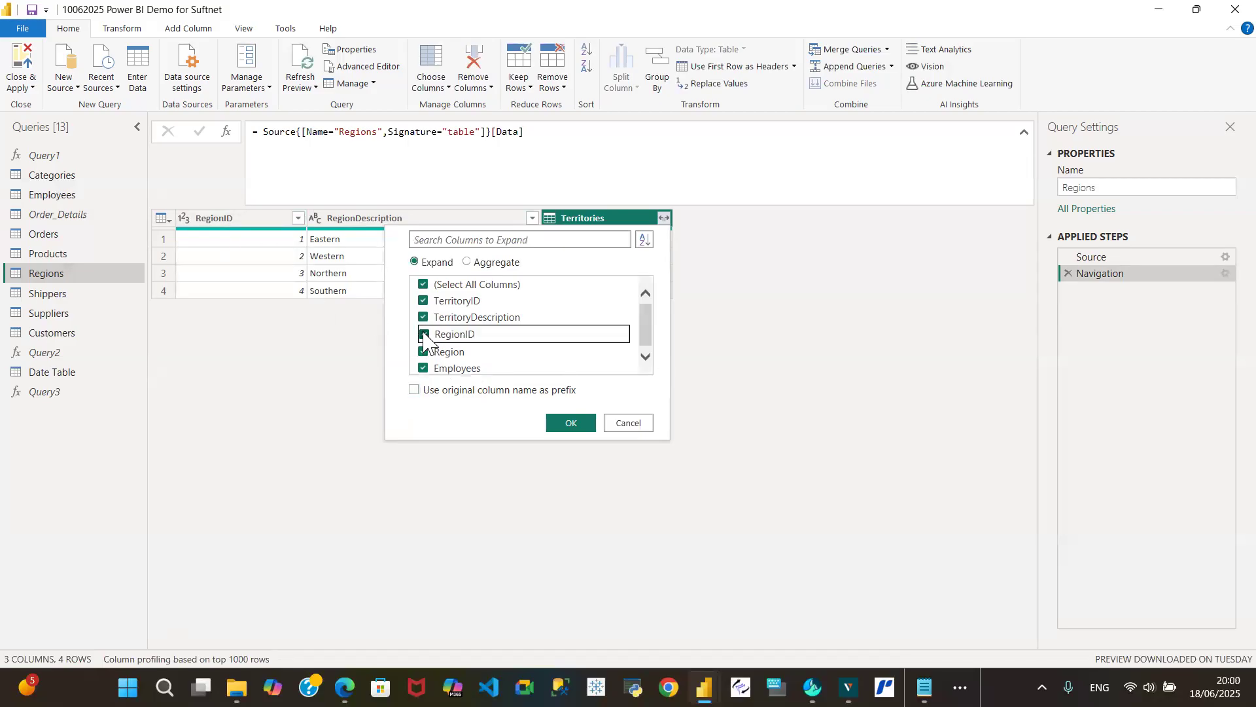
left_click(568, 424)
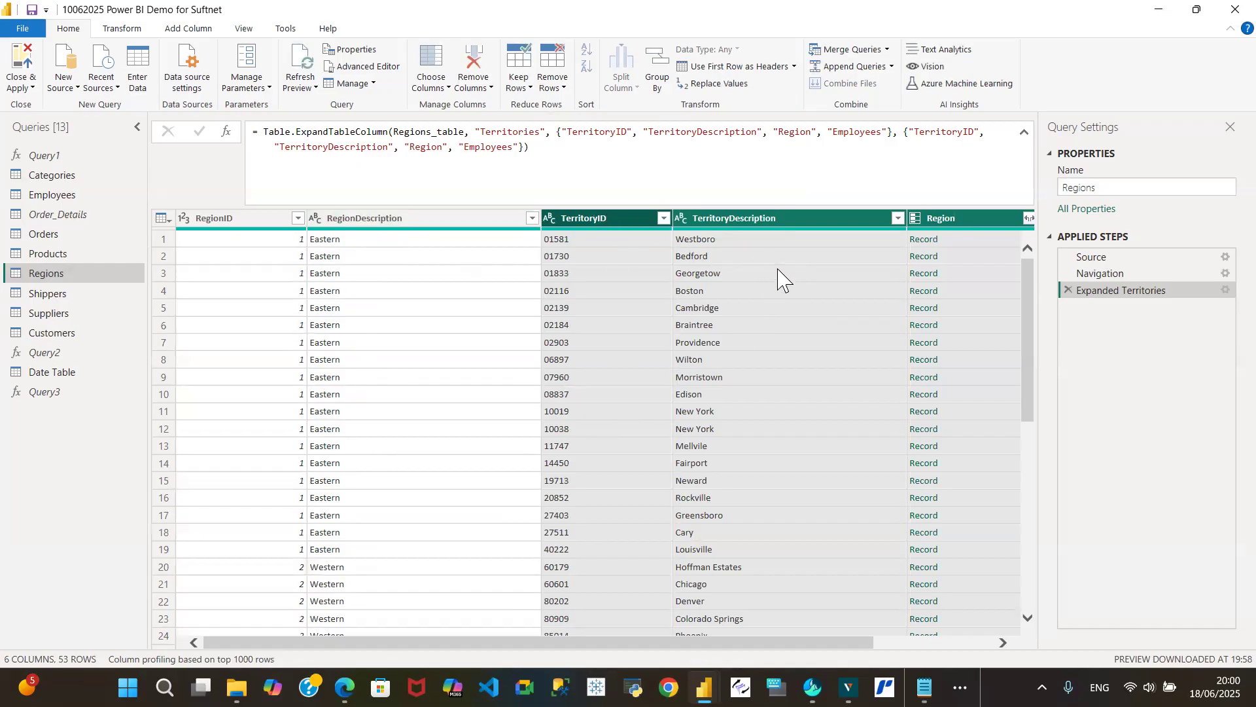
- Remove the Employees and Region columns from the expanded Regions query after checking the fields nested in Region
left_click(1016, 361)
left_click_drag(1025, 353, 1020, 257)
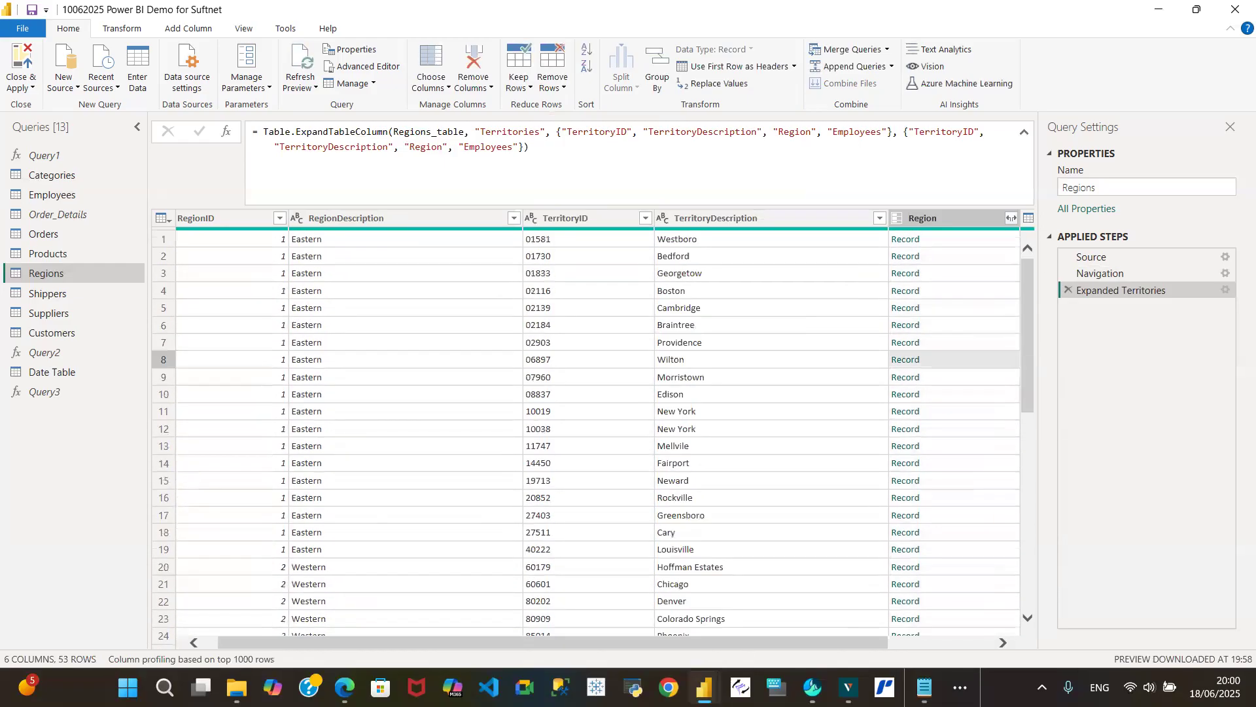
left_click_drag(703, 644, 808, 644)
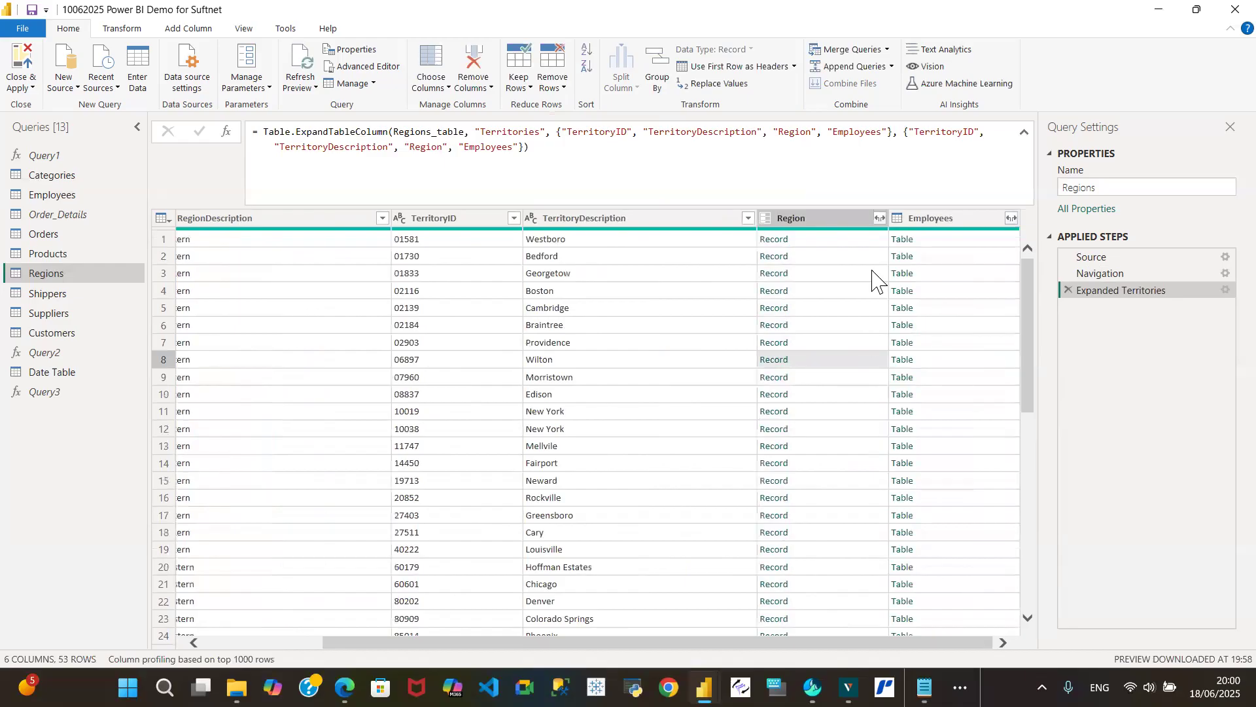
left_click(955, 223)
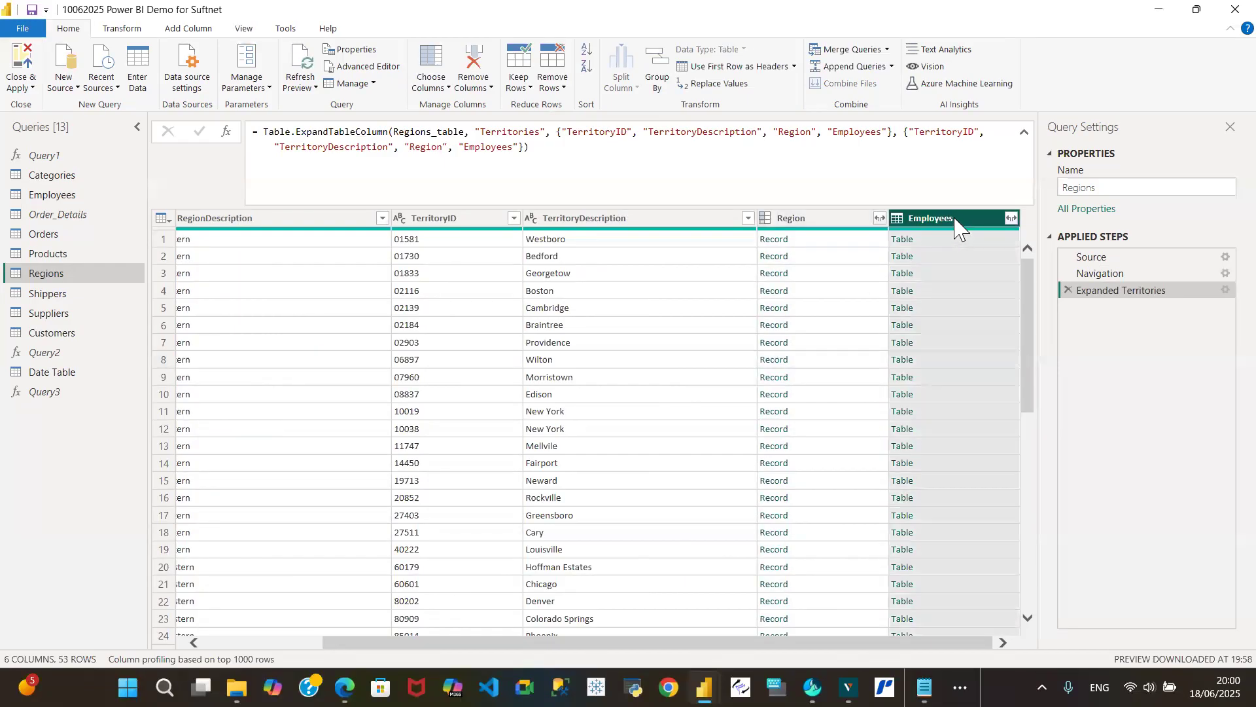
right_click(955, 226)
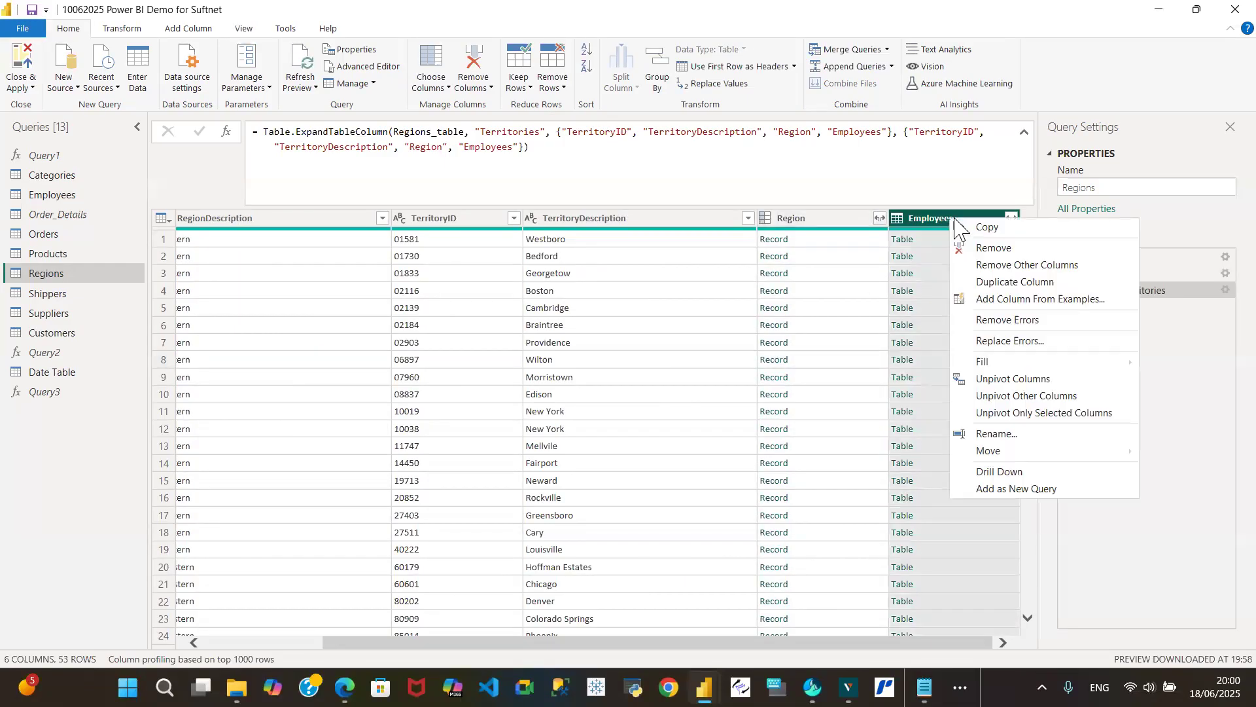
left_click(998, 249)
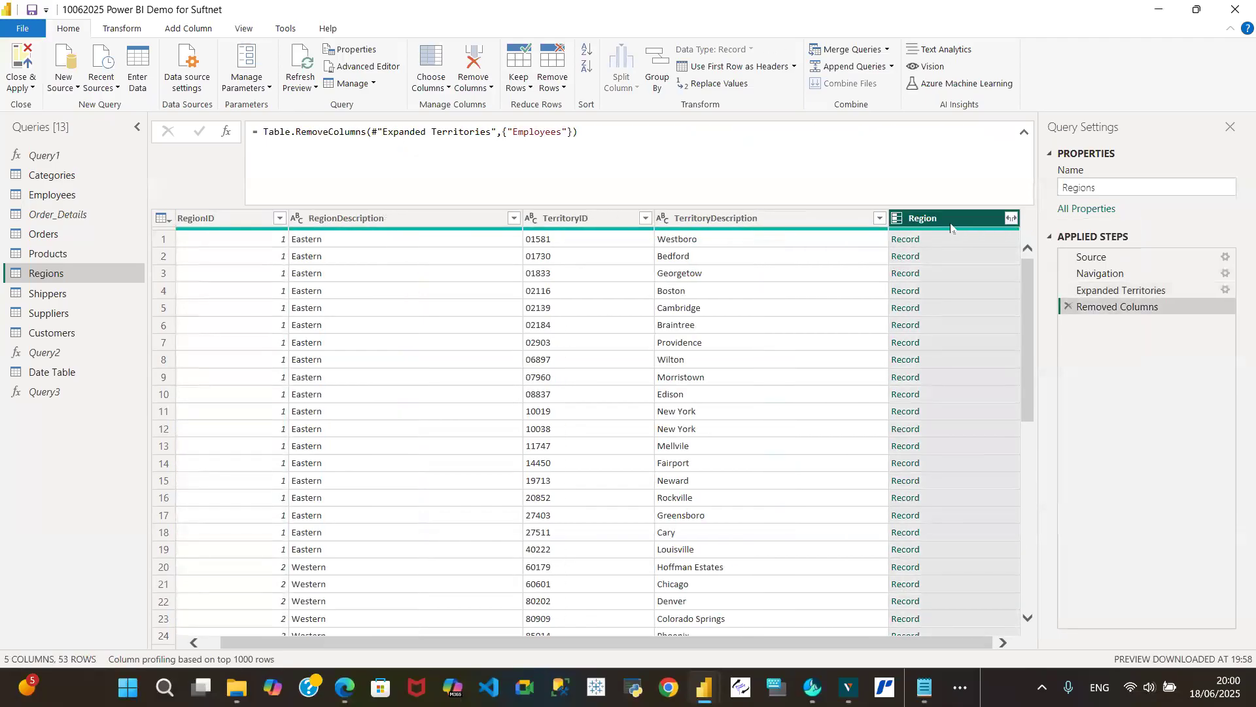
left_click(1011, 218)
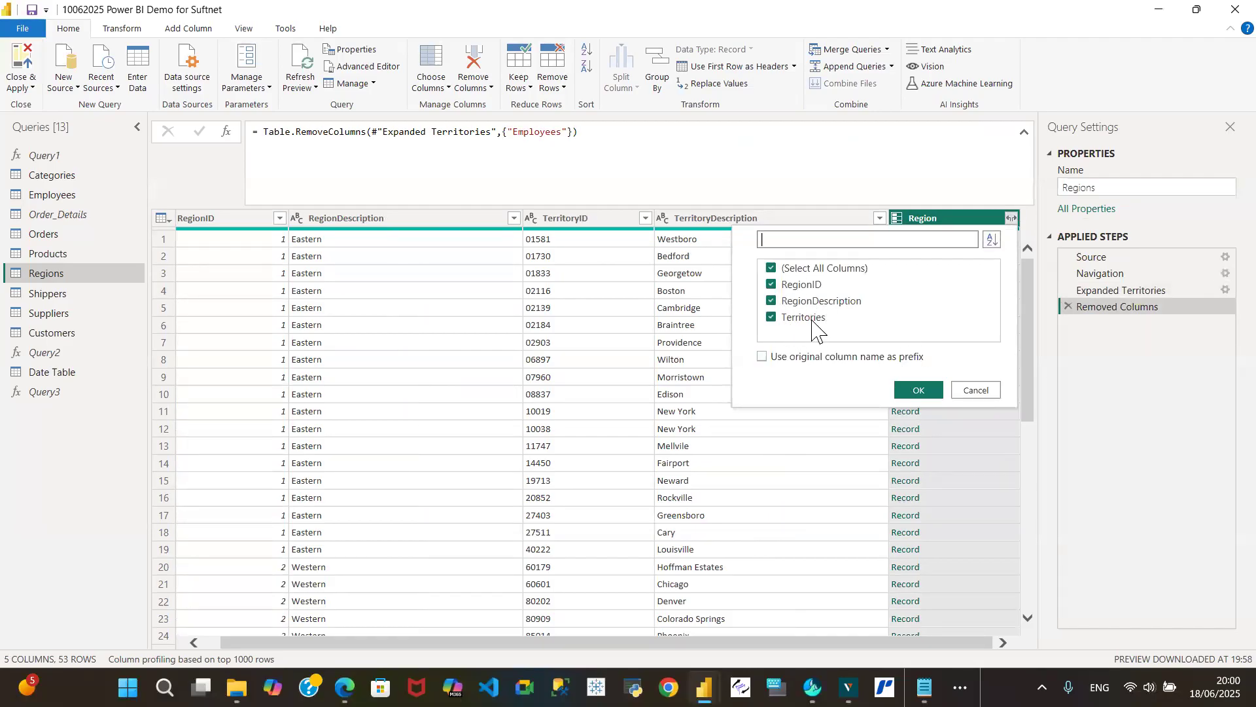
left_click(974, 392)
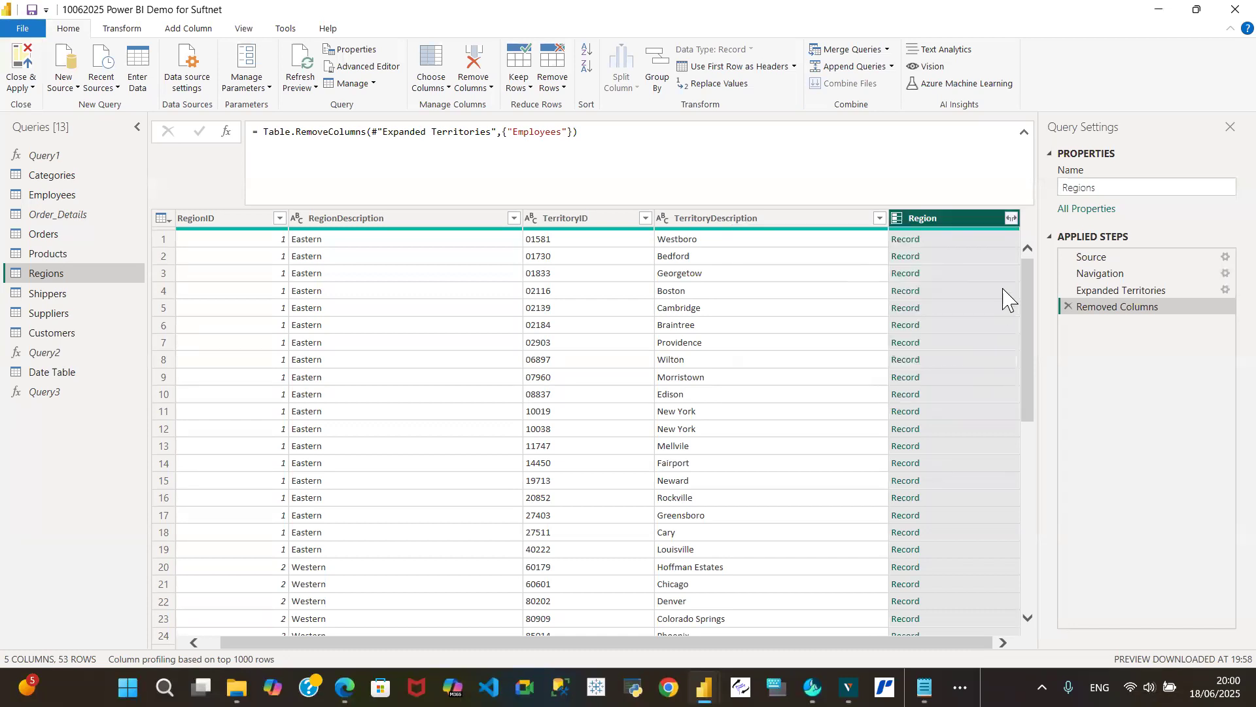
right_click(946, 223)
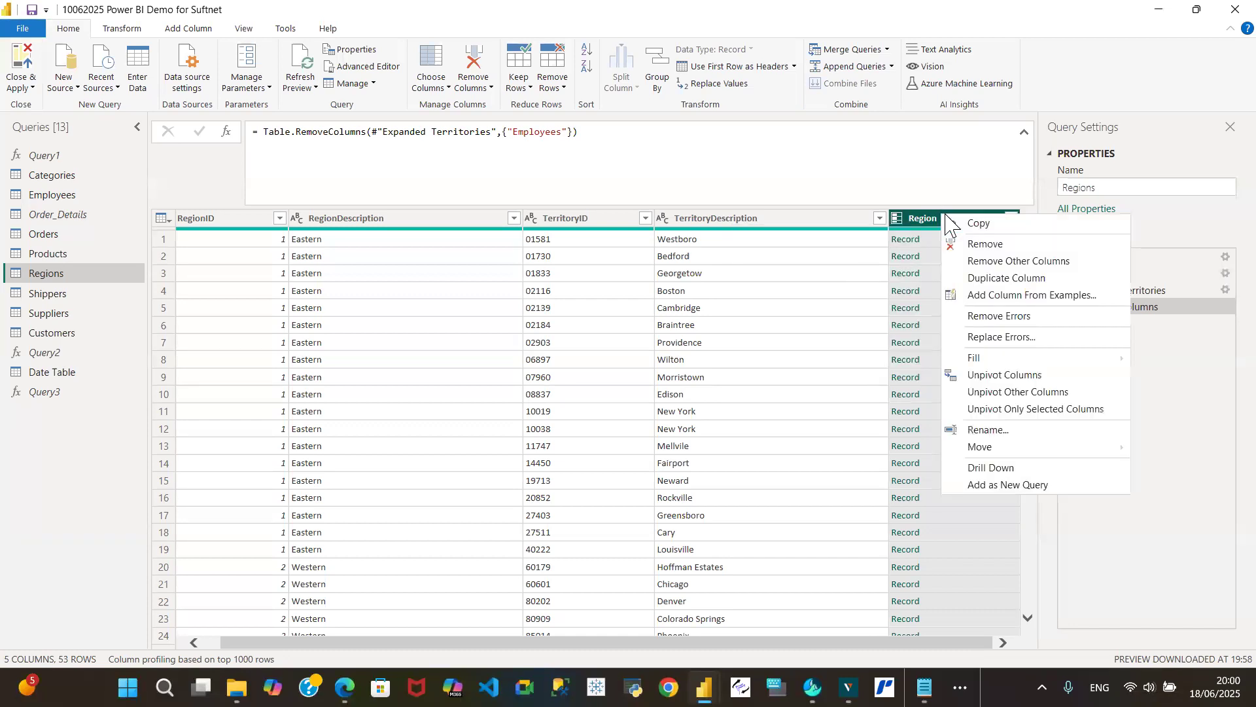
left_click(986, 245)
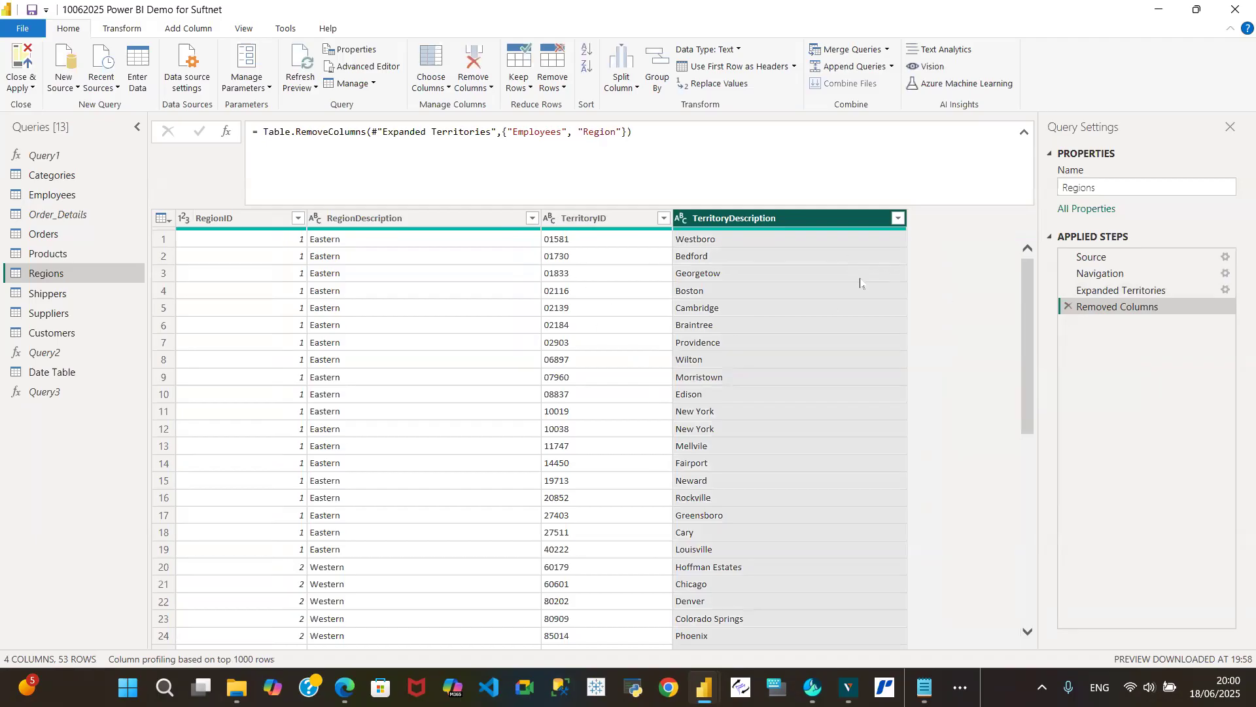
- Delete the Removed Columns and Expanded Territories steps from the Regions query, and remove its Territories column
left_click(1067, 307)
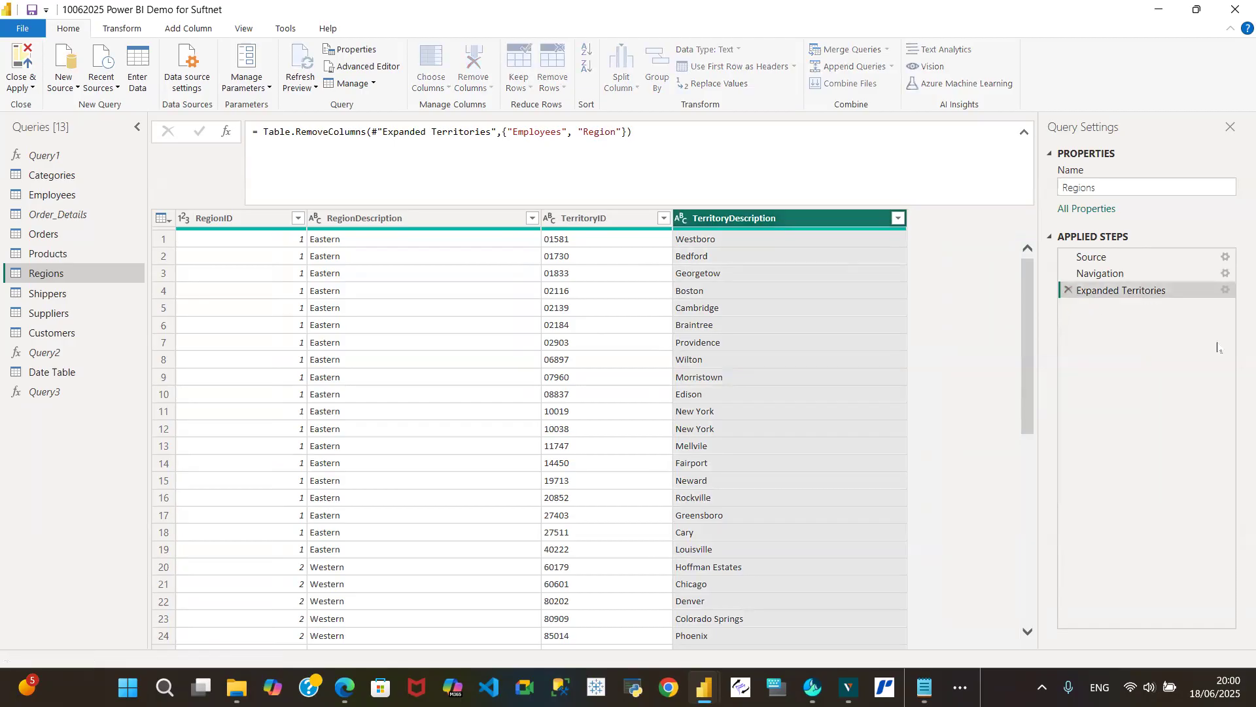
left_click(1067, 291)
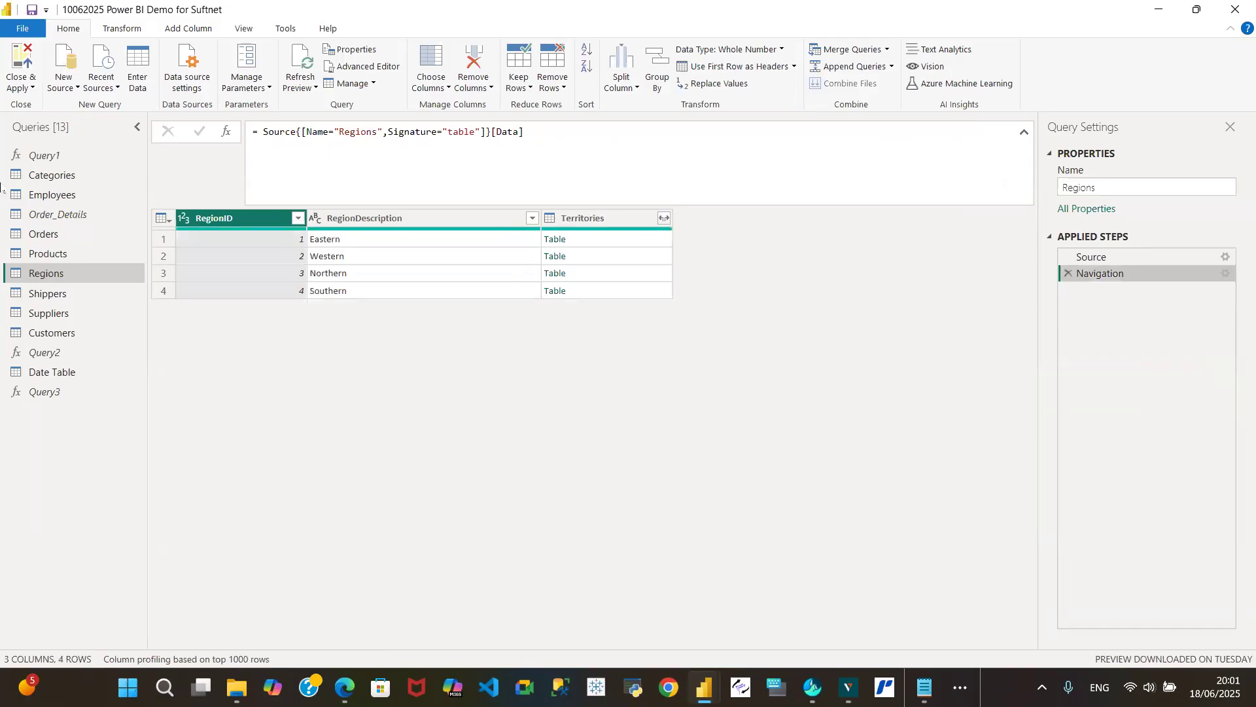
left_click(610, 223)
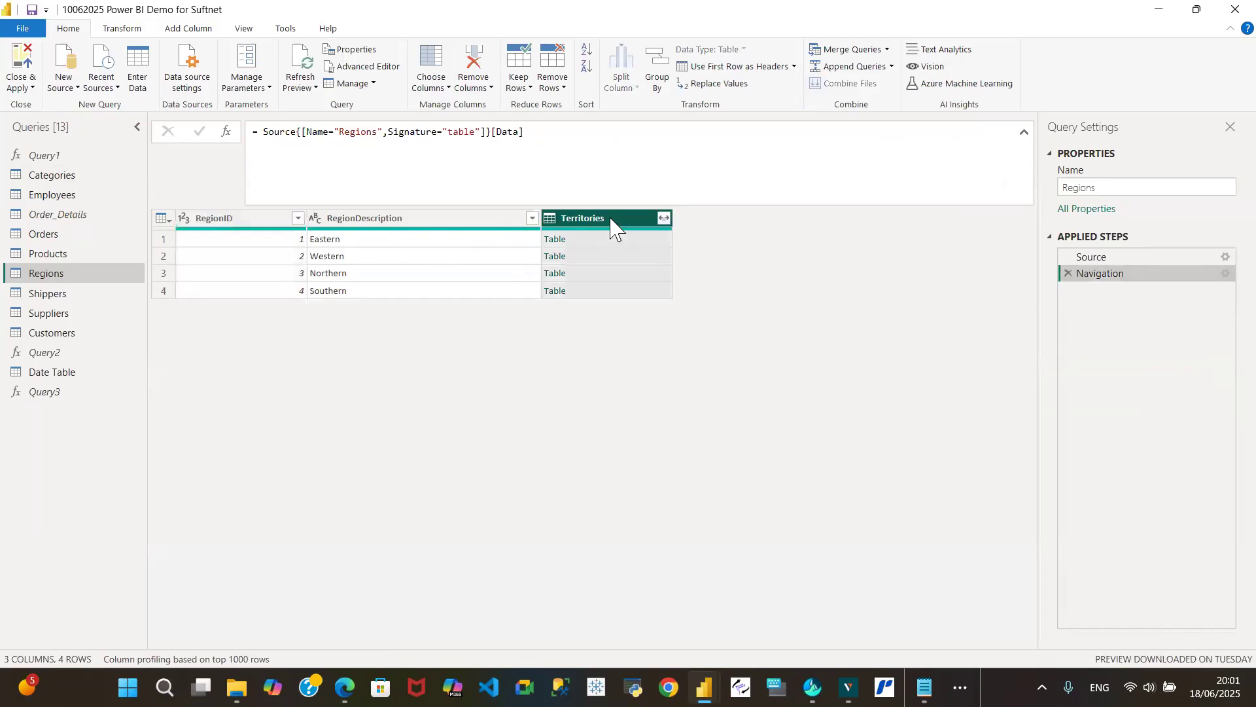
right_click(611, 223)
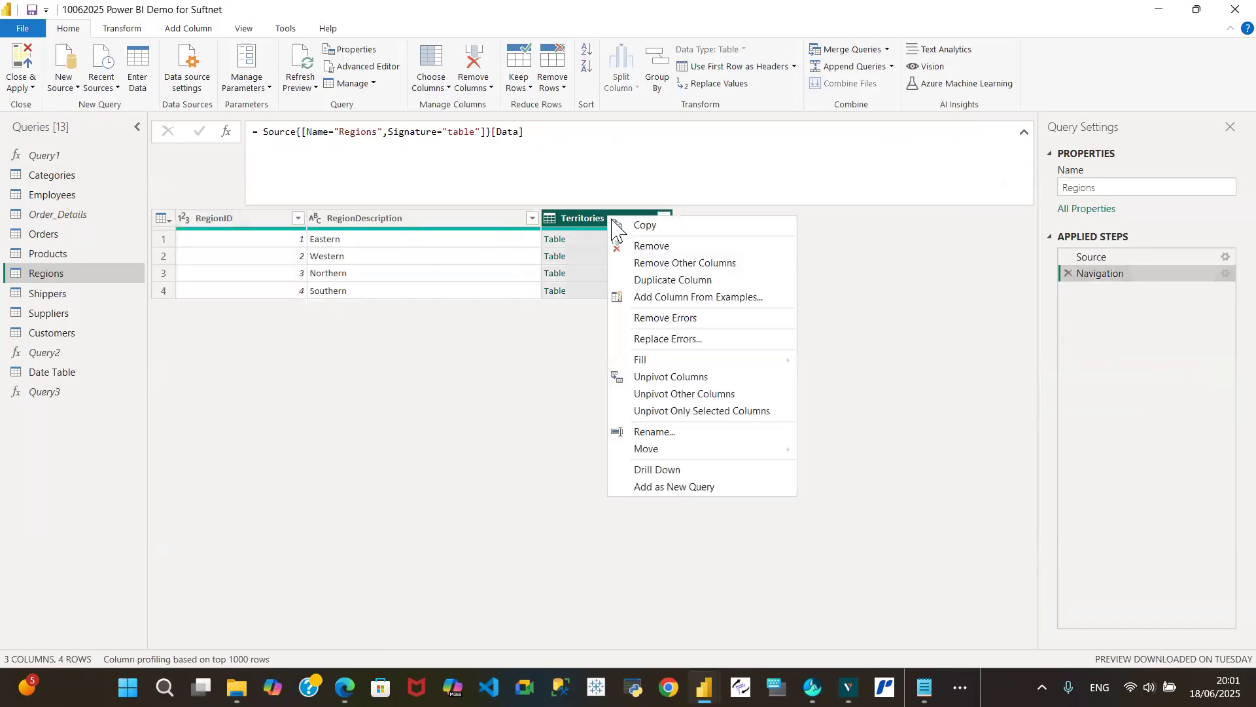
left_click(656, 249)
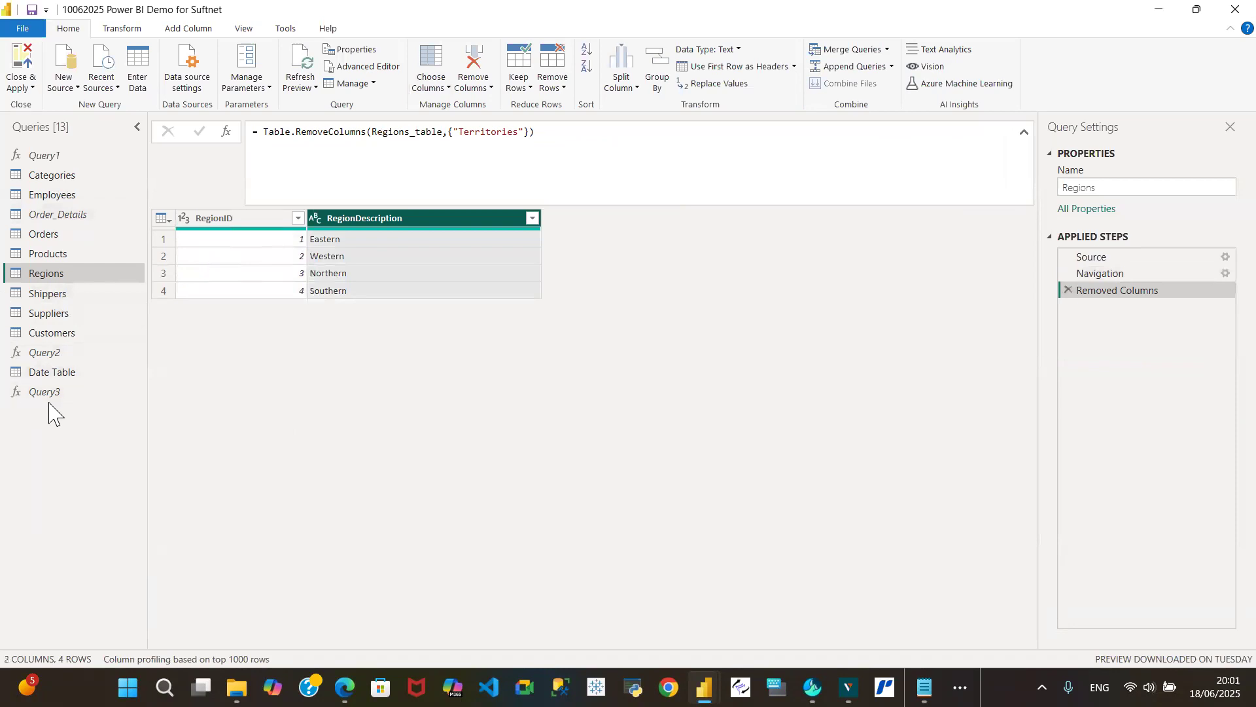
- Review the Categories, Employees, Order_Details, Orders and Products queries one after another
left_click(65, 178)
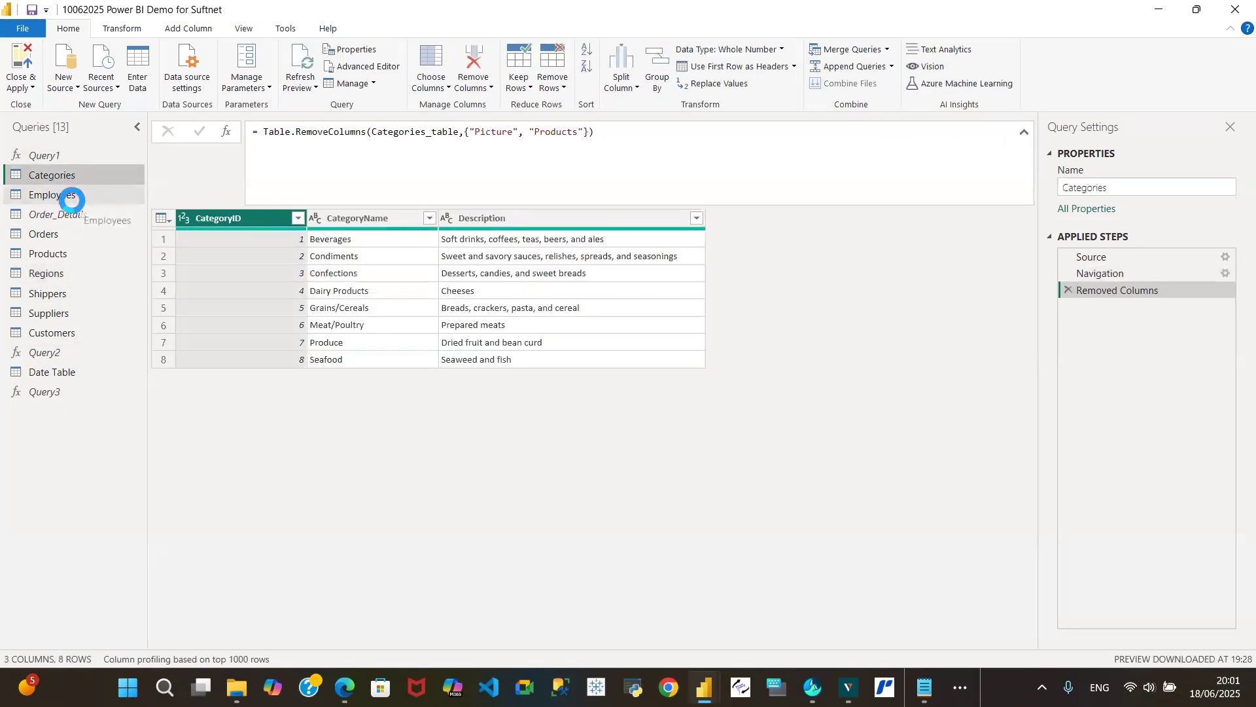
left_click(71, 194)
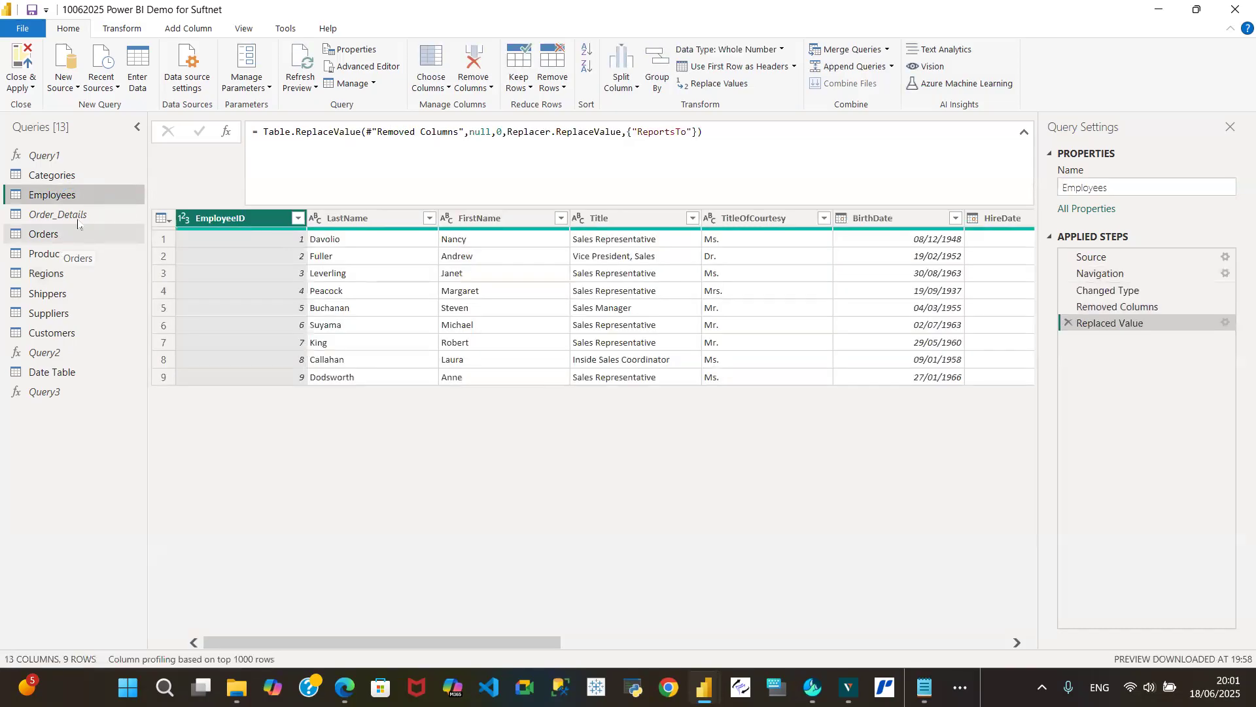
left_click(80, 216)
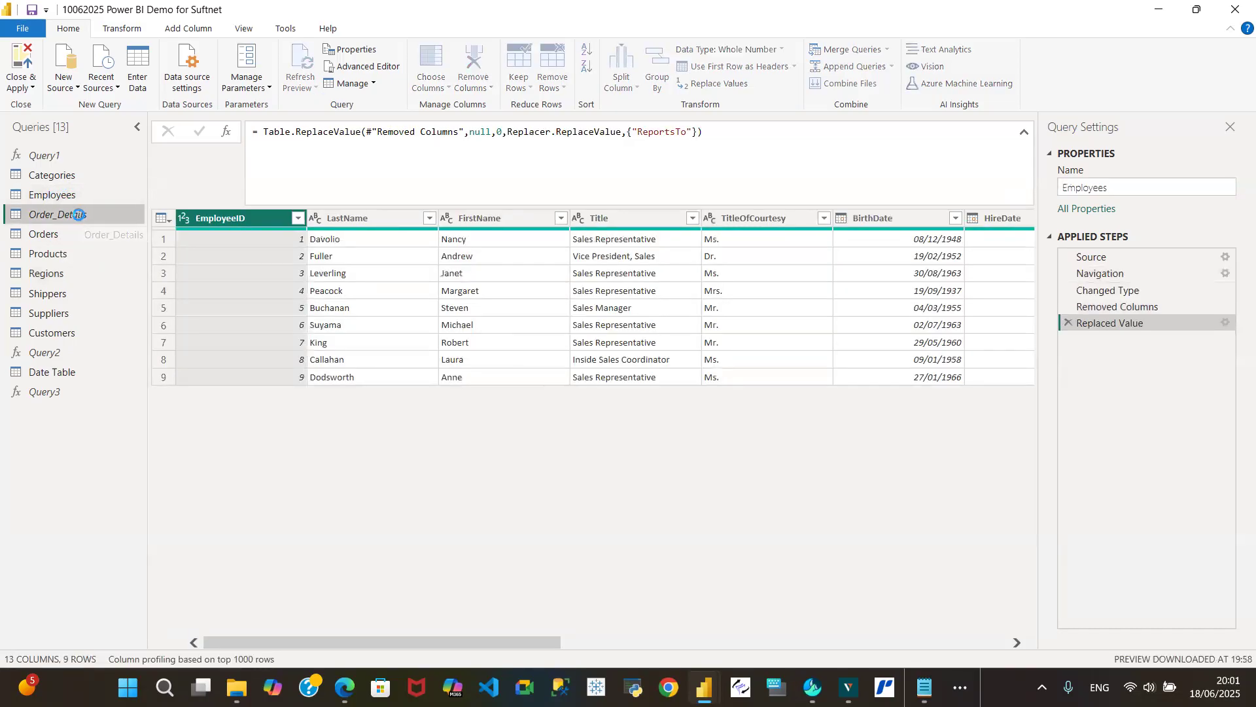
left_click(72, 234)
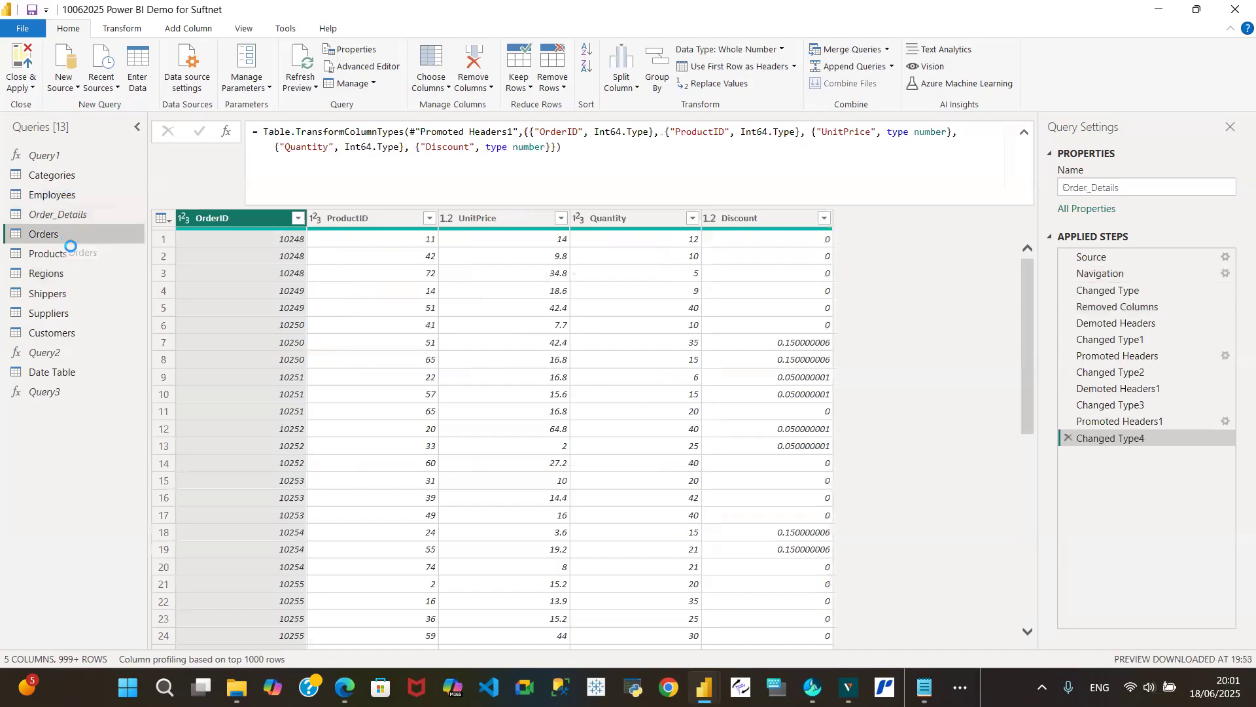
left_click(59, 255)
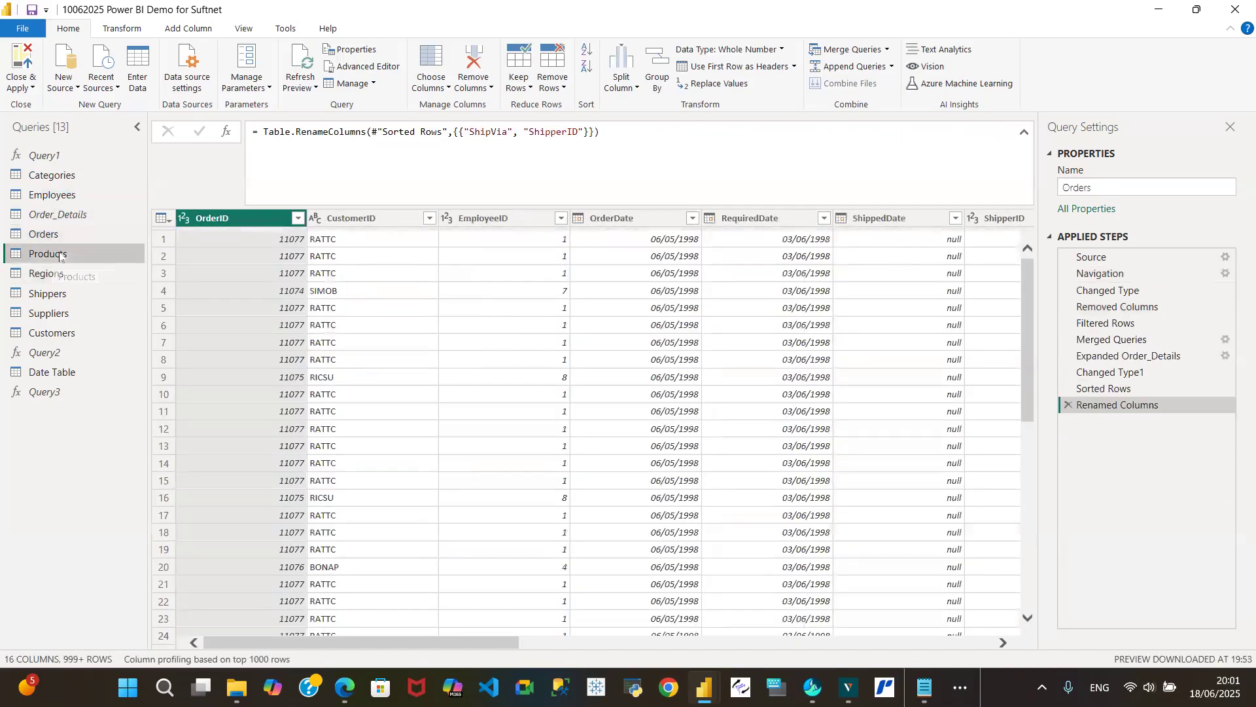
- Review the Regions, Shippers, Suppliers and Customers queries one after another
left_click(60, 276)
left_click(52, 293)
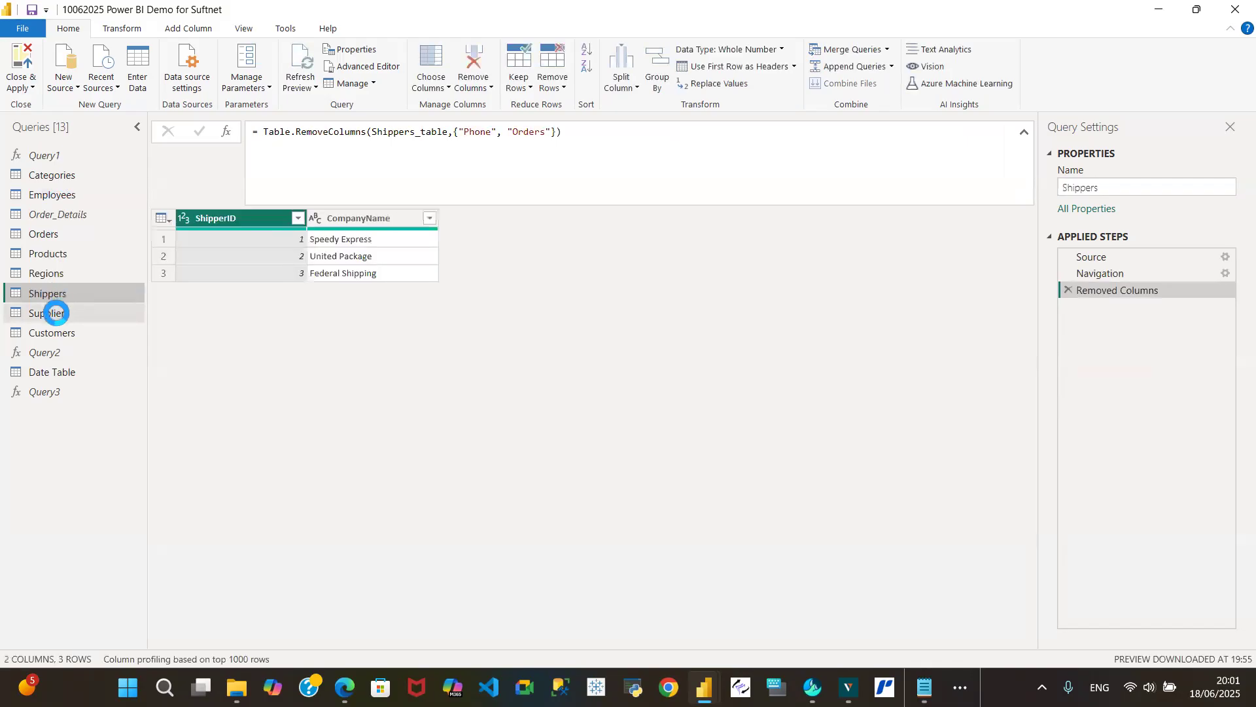
left_click(57, 313)
left_click(77, 334)
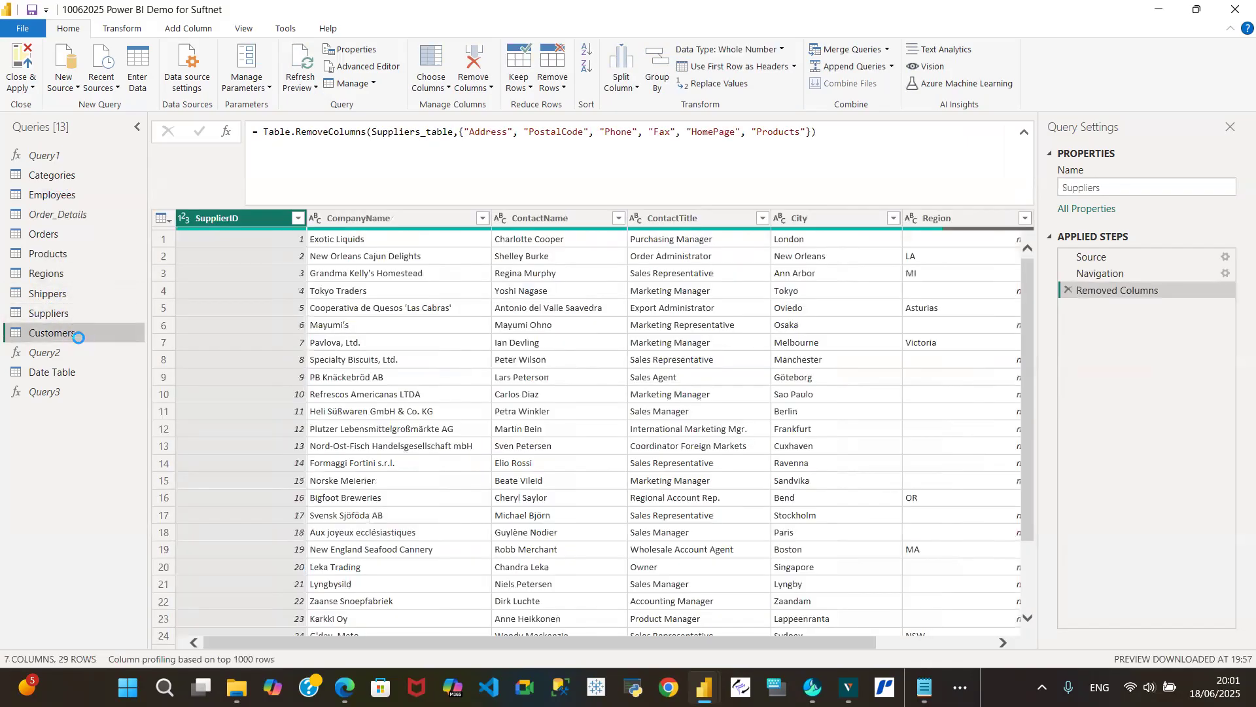
- In the Date Table query, change the data type of the FY column to Text
left_click(81, 376)
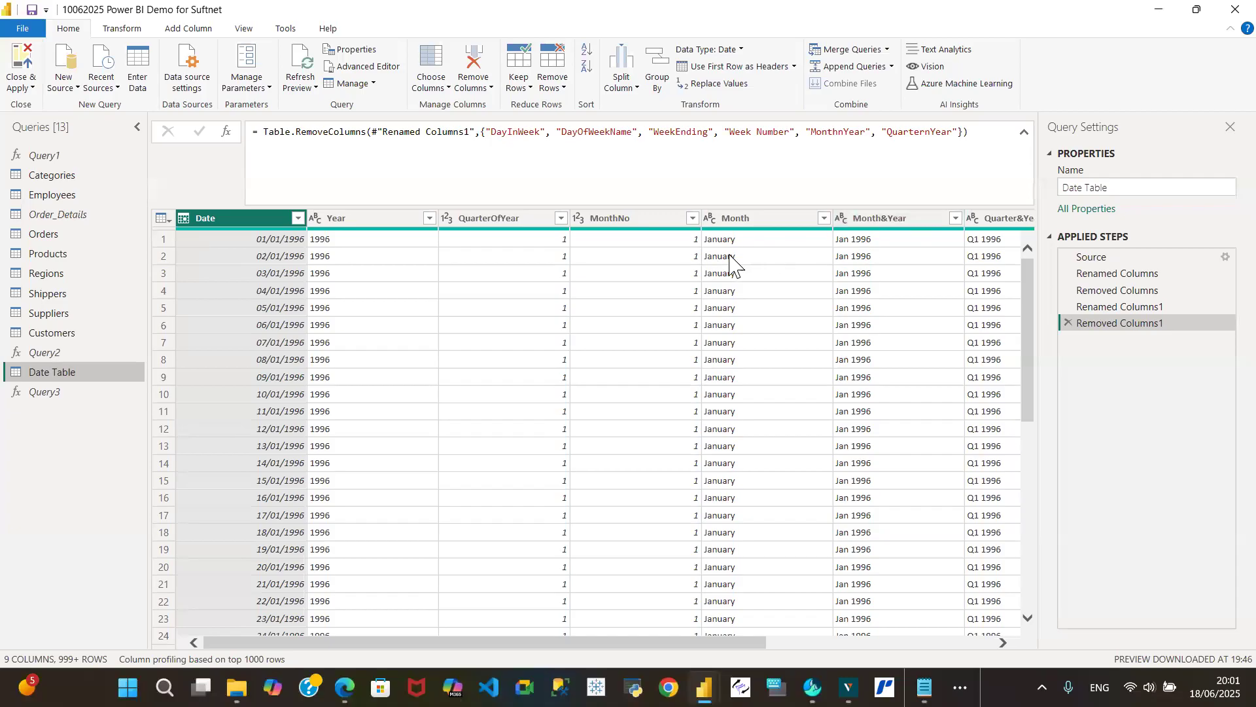
left_click_drag(552, 645, 779, 644)
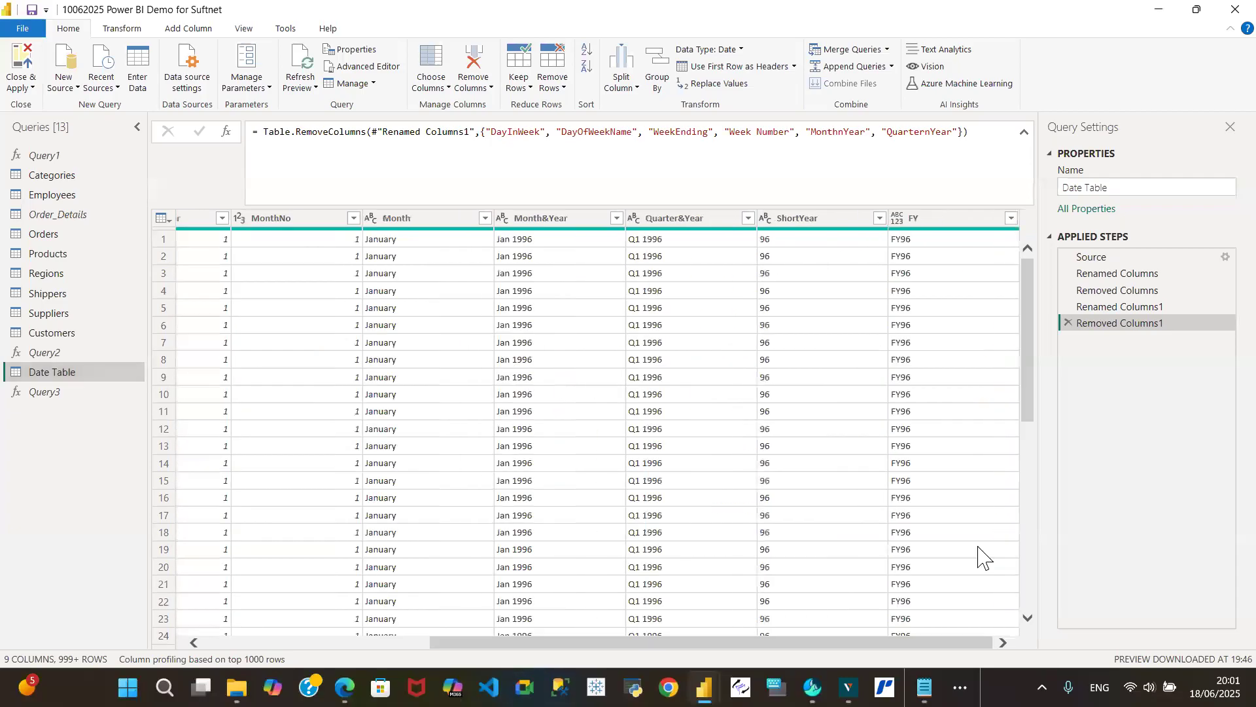
left_click(916, 219)
left_click(897, 218)
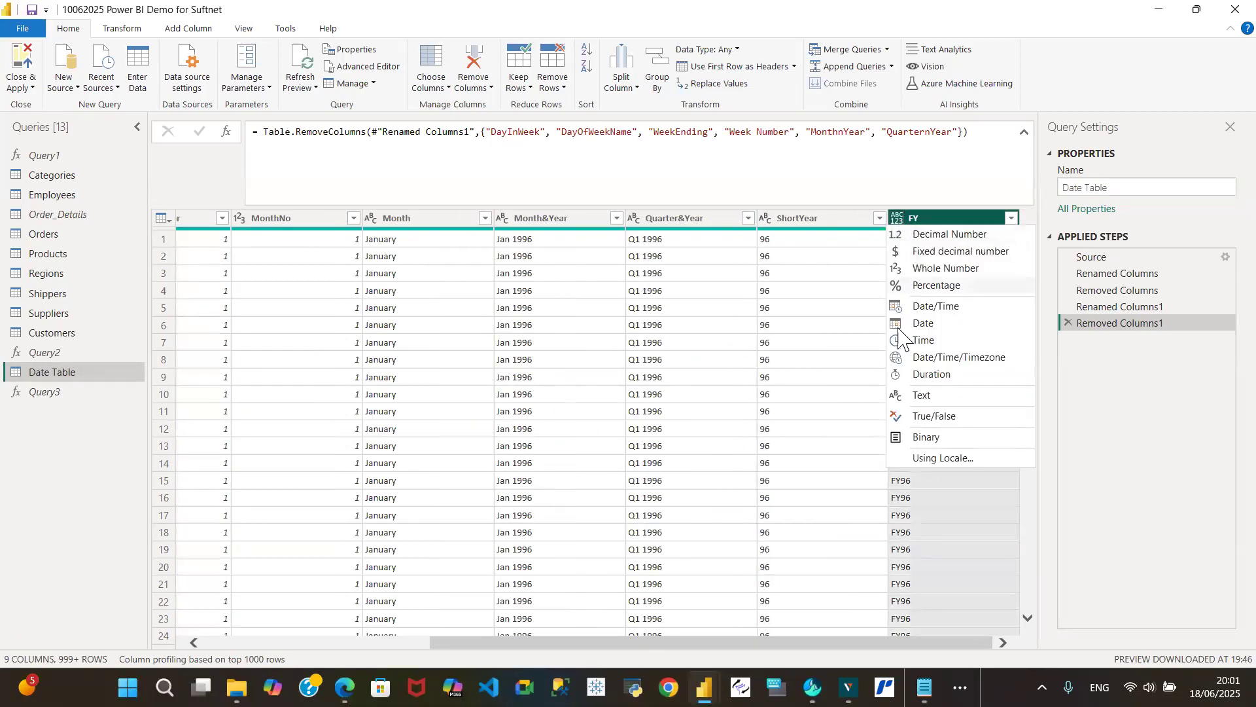
left_click(922, 395)
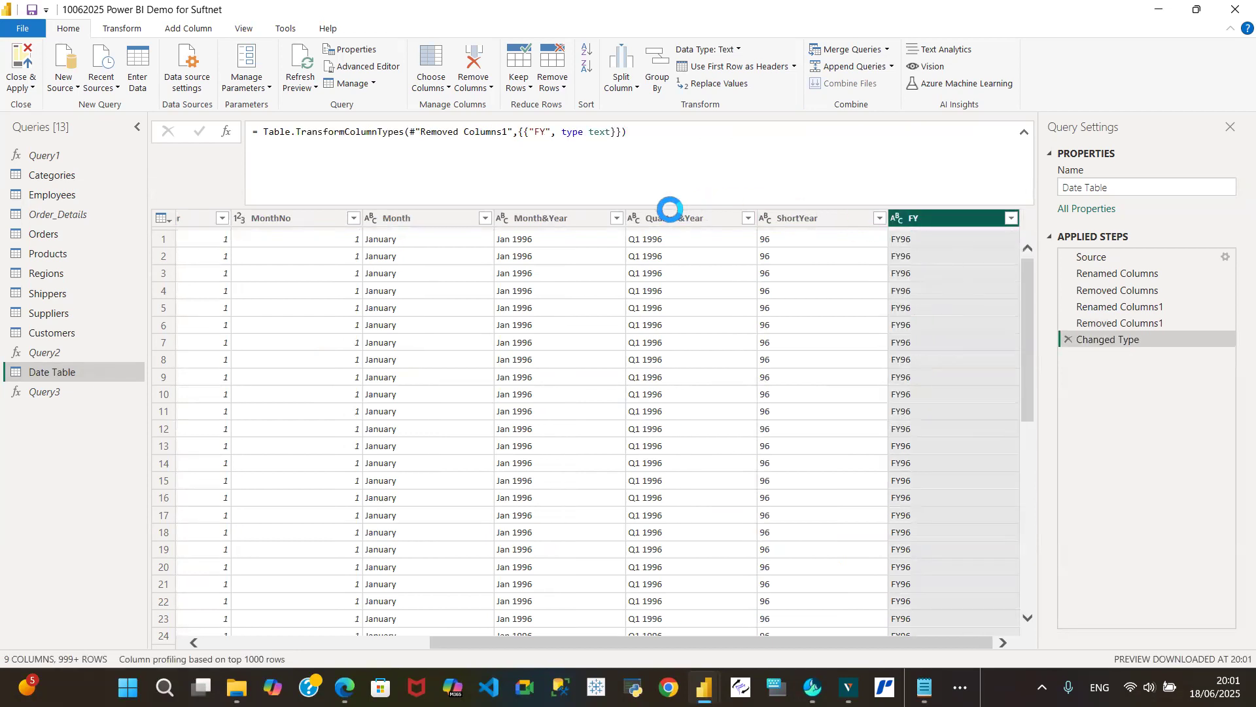
- Recheck the columns of the Customers query, then close the Power Query Editor and apply all query changes
left_click(51, 332)
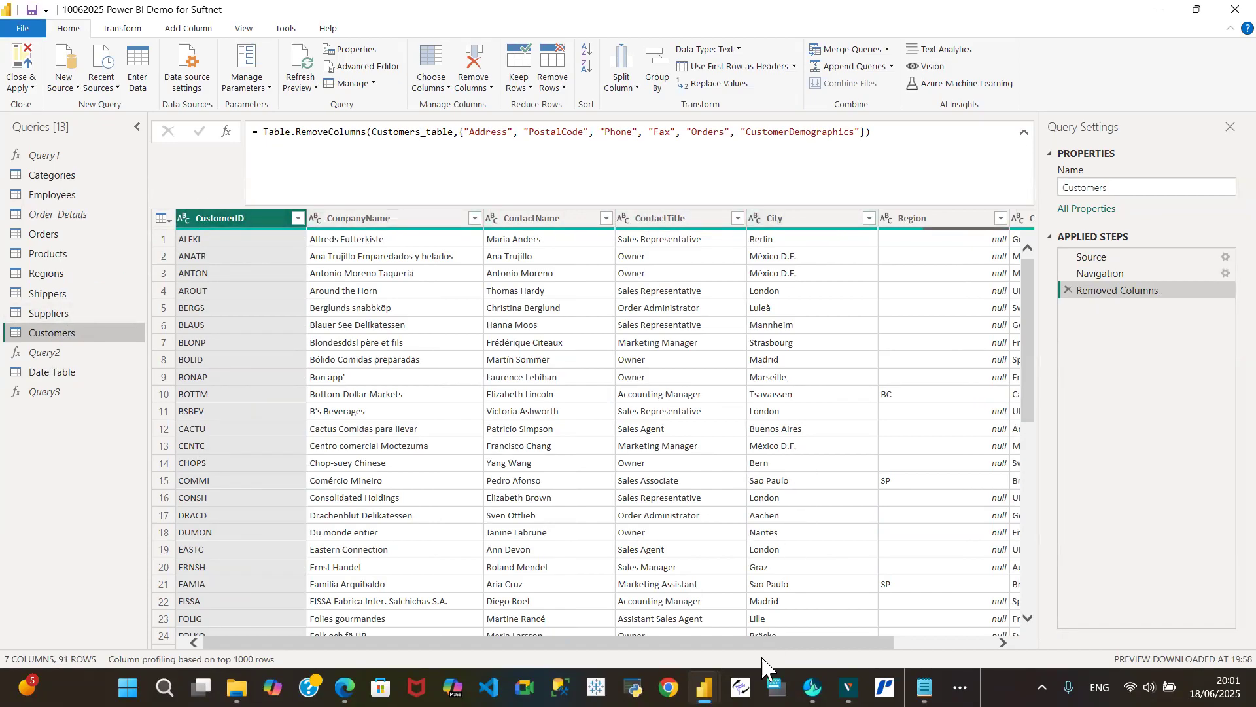
left_click_drag(710, 648, 256, 621)
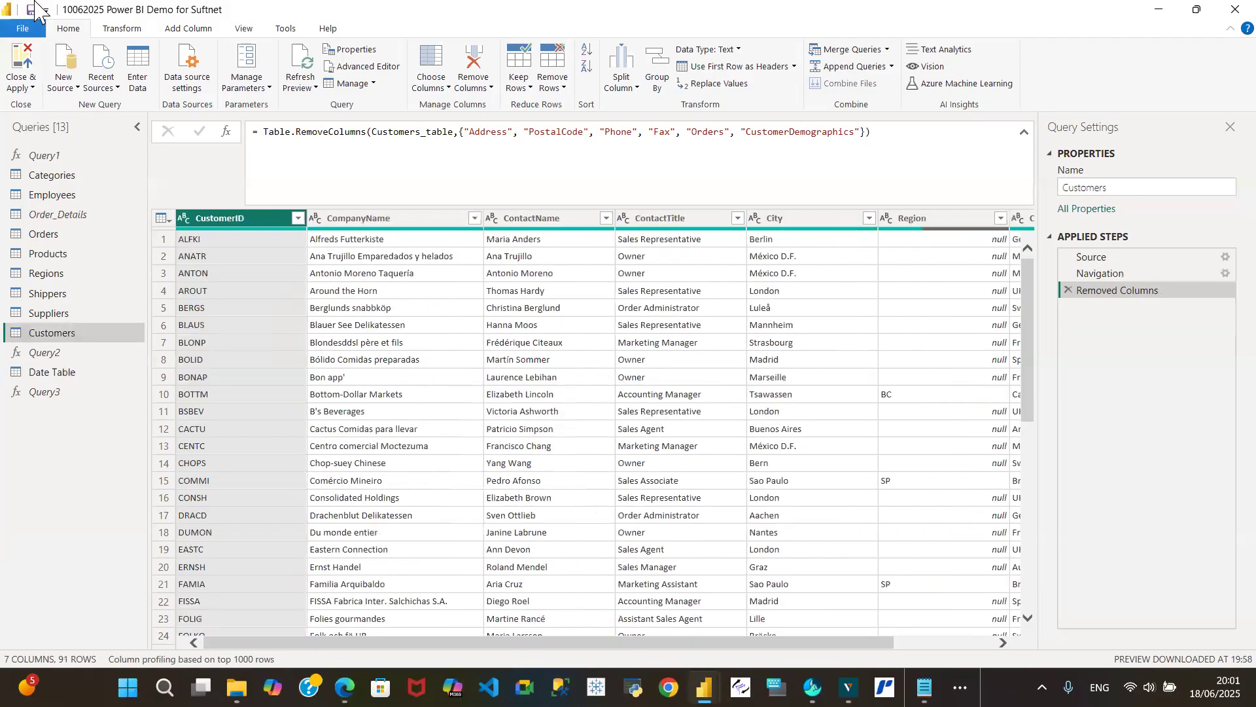
left_click(30, 88)
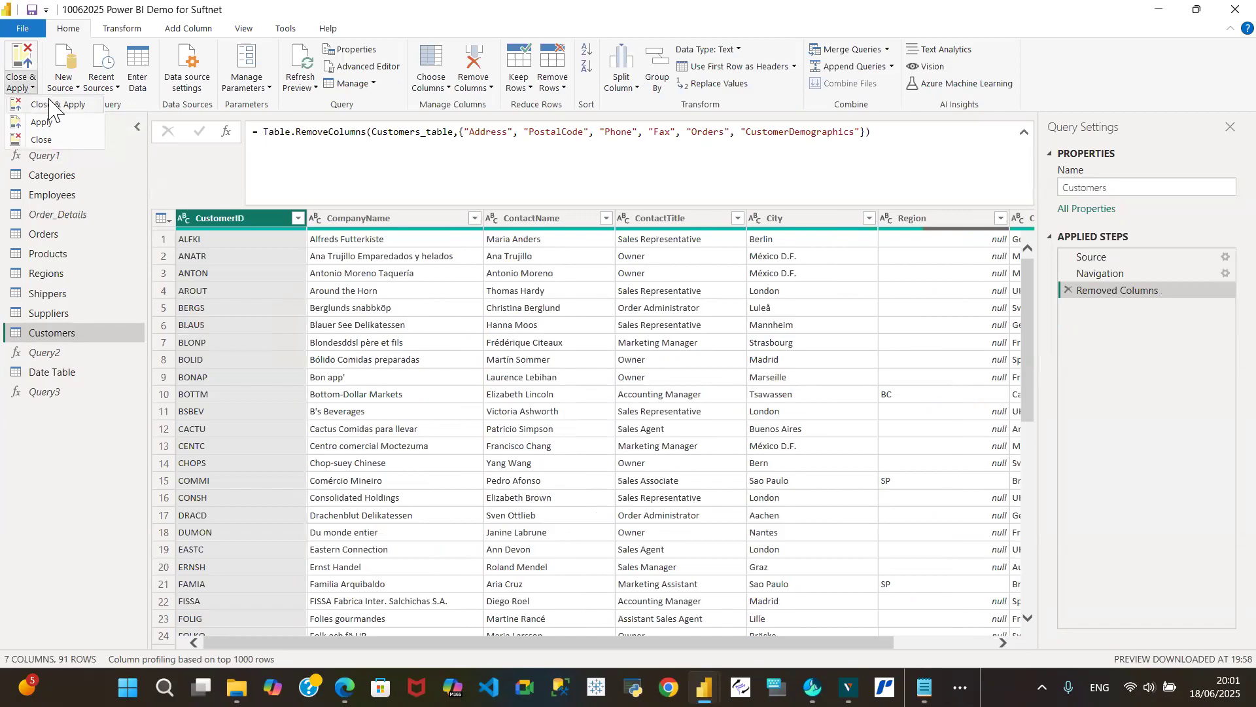
left_click(50, 106)
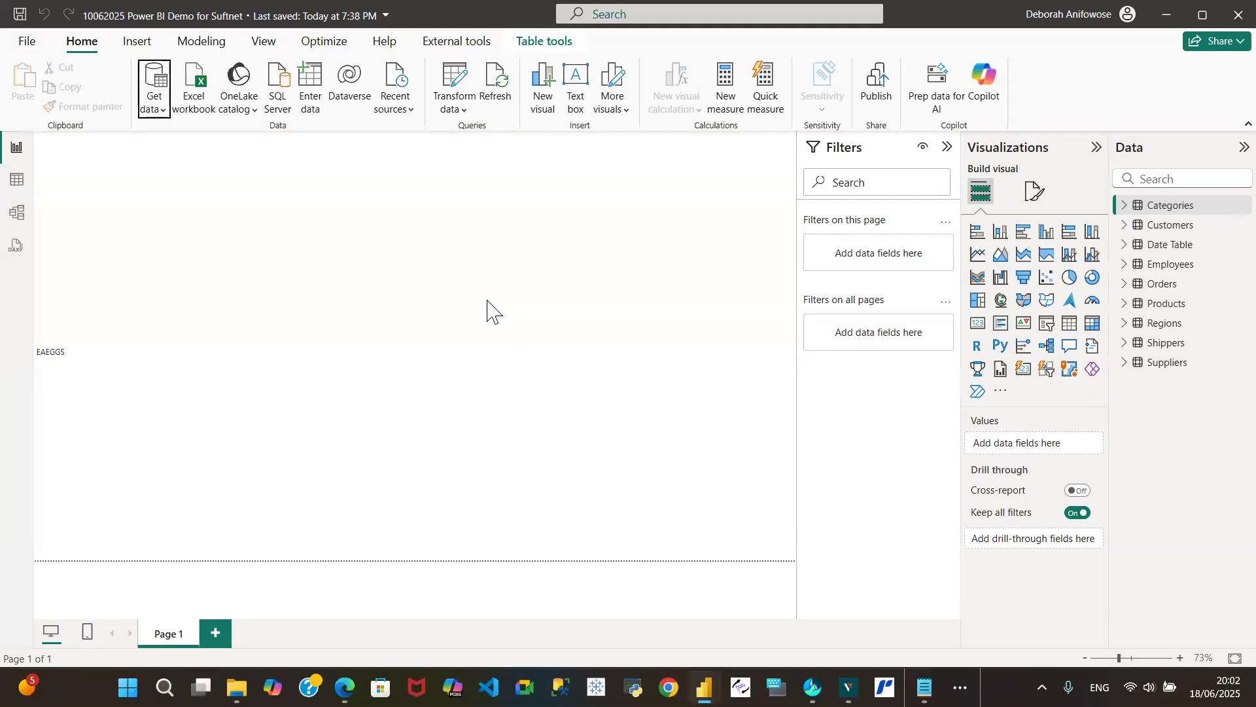
- Save the report file with the applied query changes
left_click(19, 15)
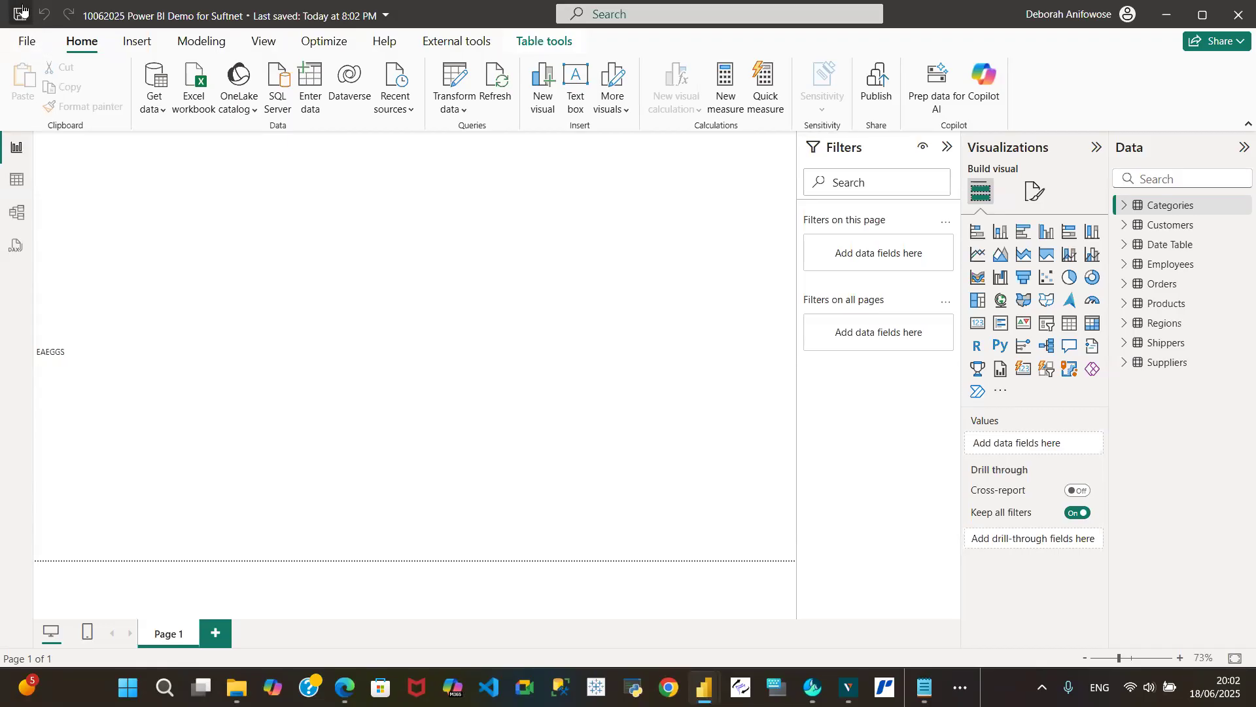
left_click(29, 43)
left_click(68, 164)
- Inspect the loaded Customers, Date Table and Employees data in Table view, comparing it with Report view
left_click(17, 181)
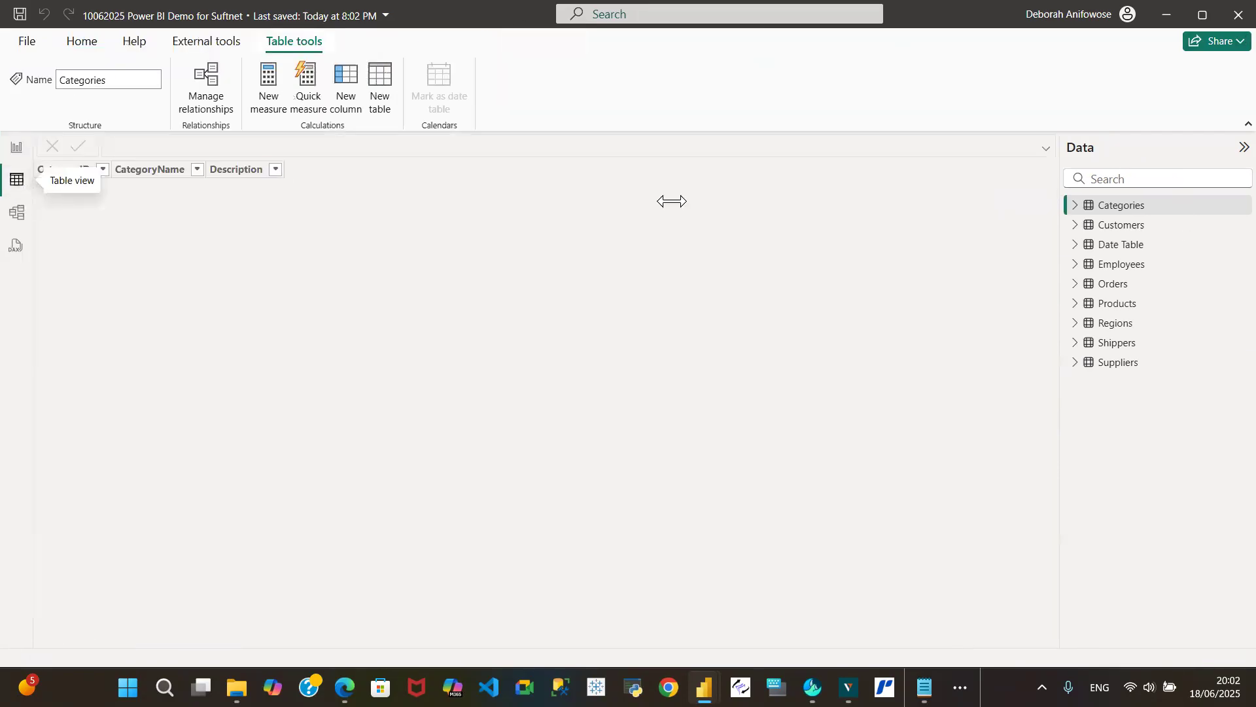
left_click(1121, 227)
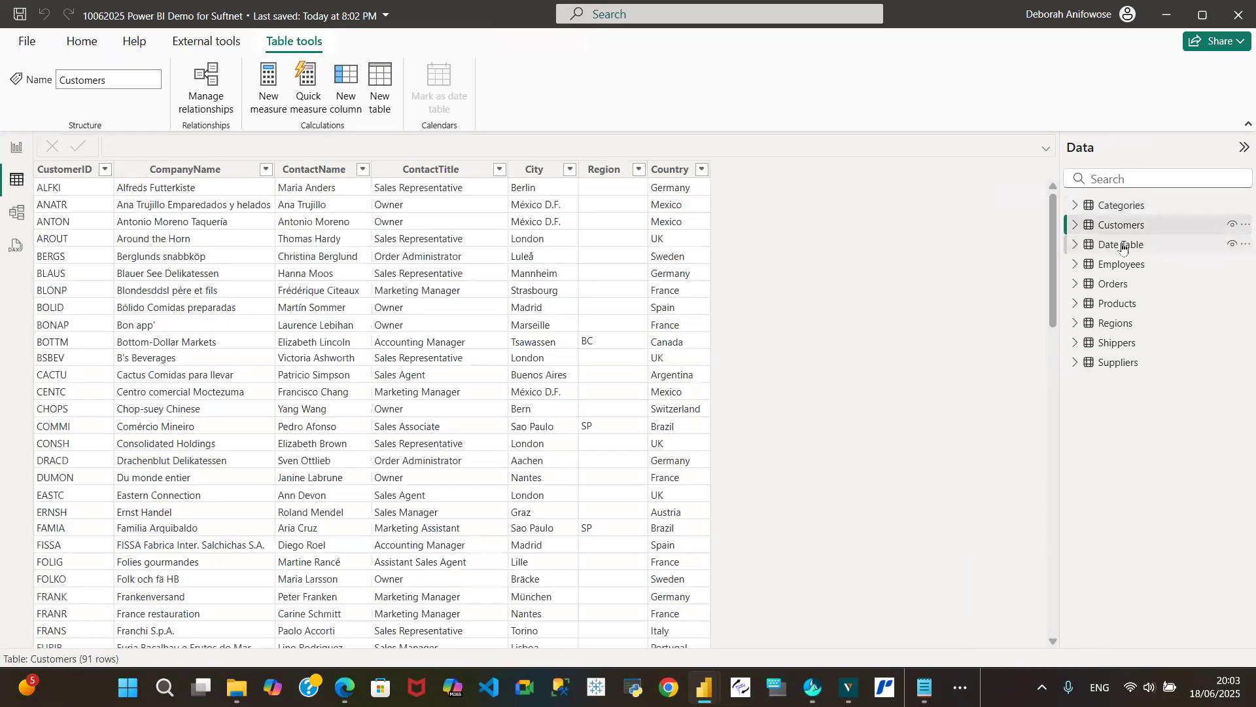
left_click(1123, 246)
left_click(1121, 266)
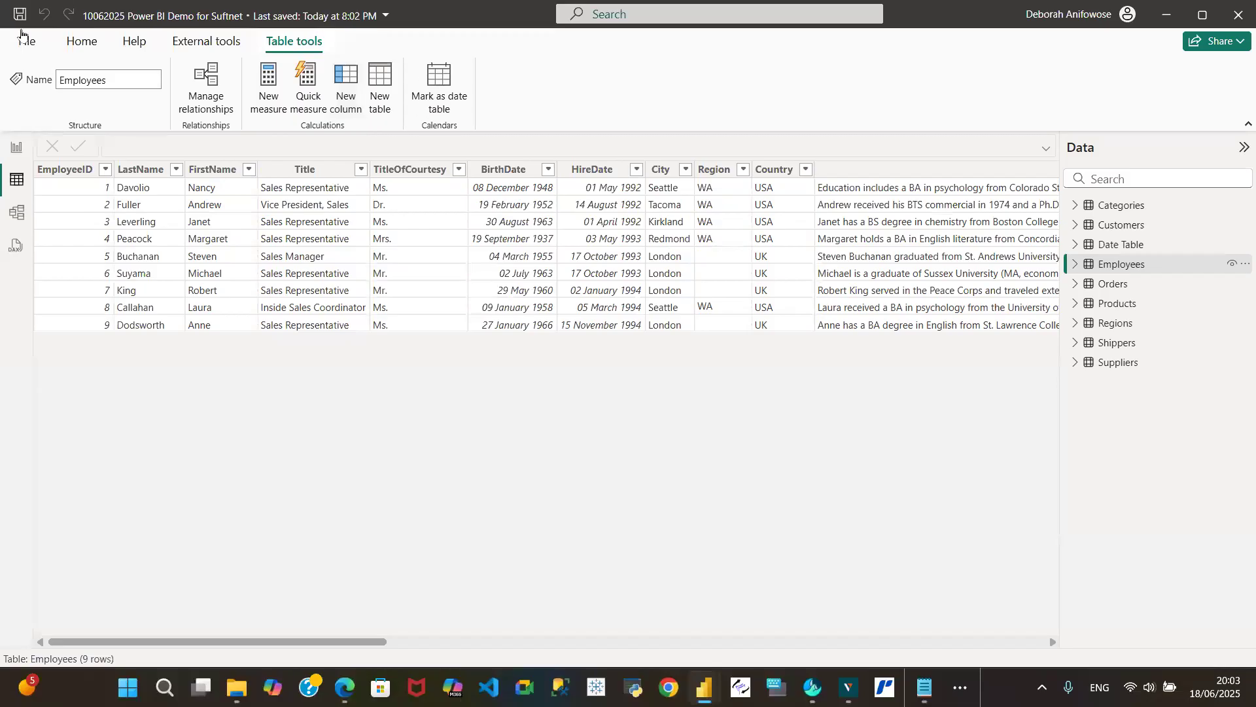
left_click(16, 146)
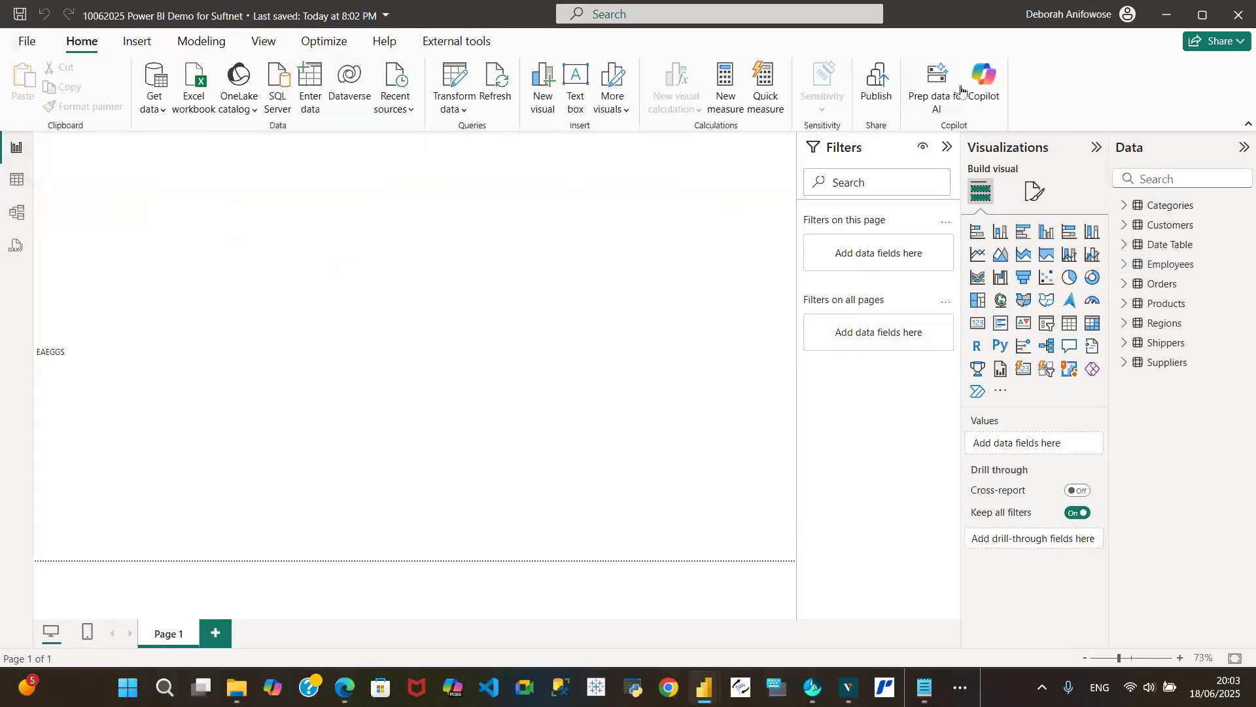
left_click(13, 179)
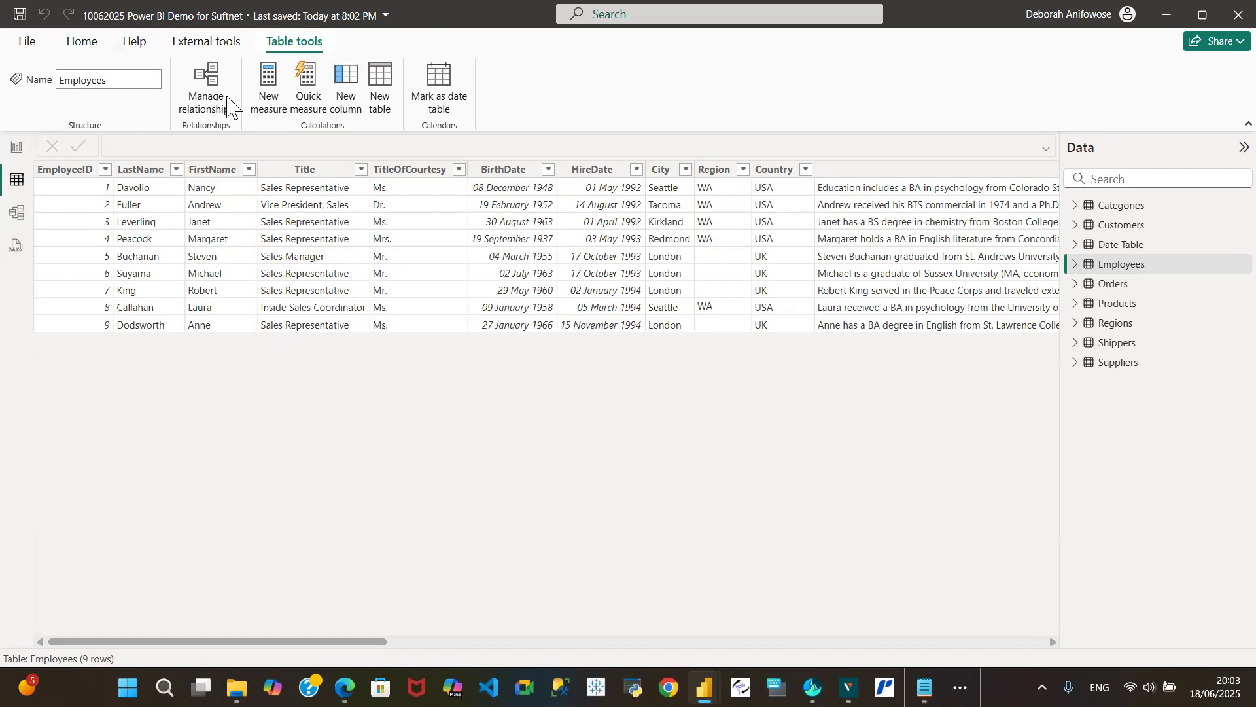
- In Model view, collapse the Properties and Data panes and arrange Employees, Orders and Customers side by side with Date Table below Orders
left_click(17, 214)
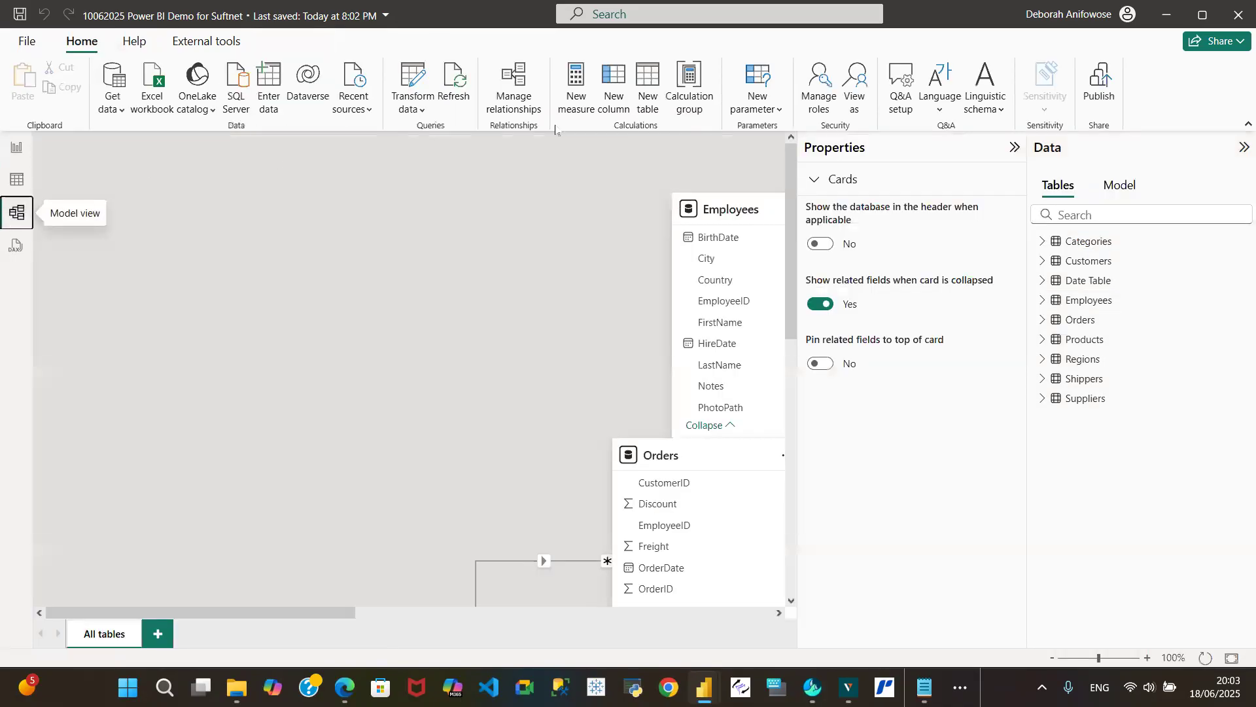
left_click(1016, 148)
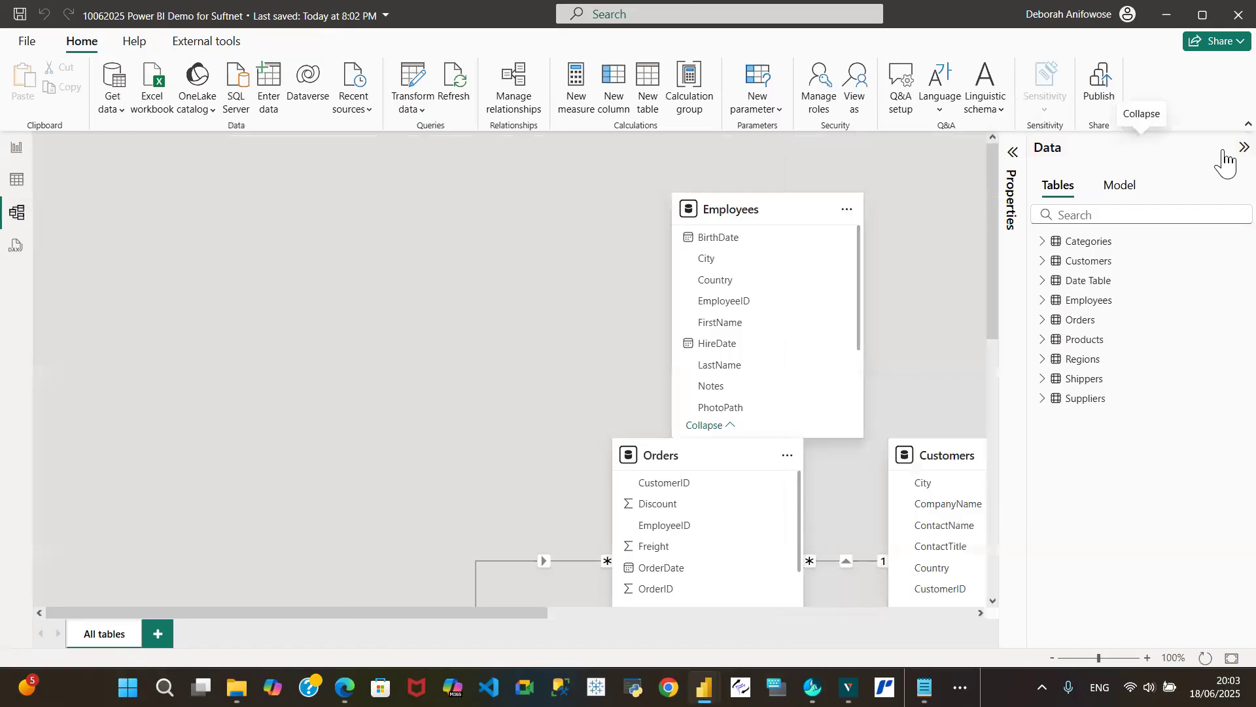
left_click(1228, 159)
left_click_drag(771, 201, 215, 157)
left_click_drag(701, 455, 525, 209)
left_click_drag(974, 458, 870, 255)
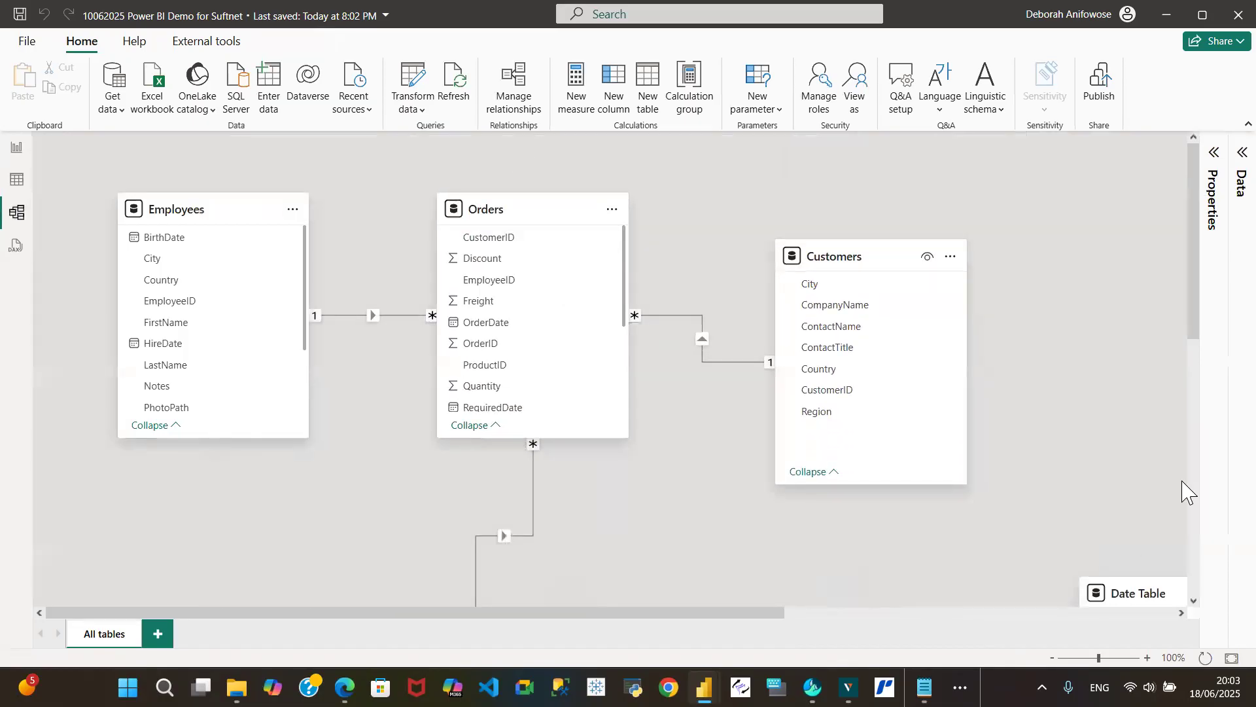
left_click_drag(1112, 583, 640, 482)
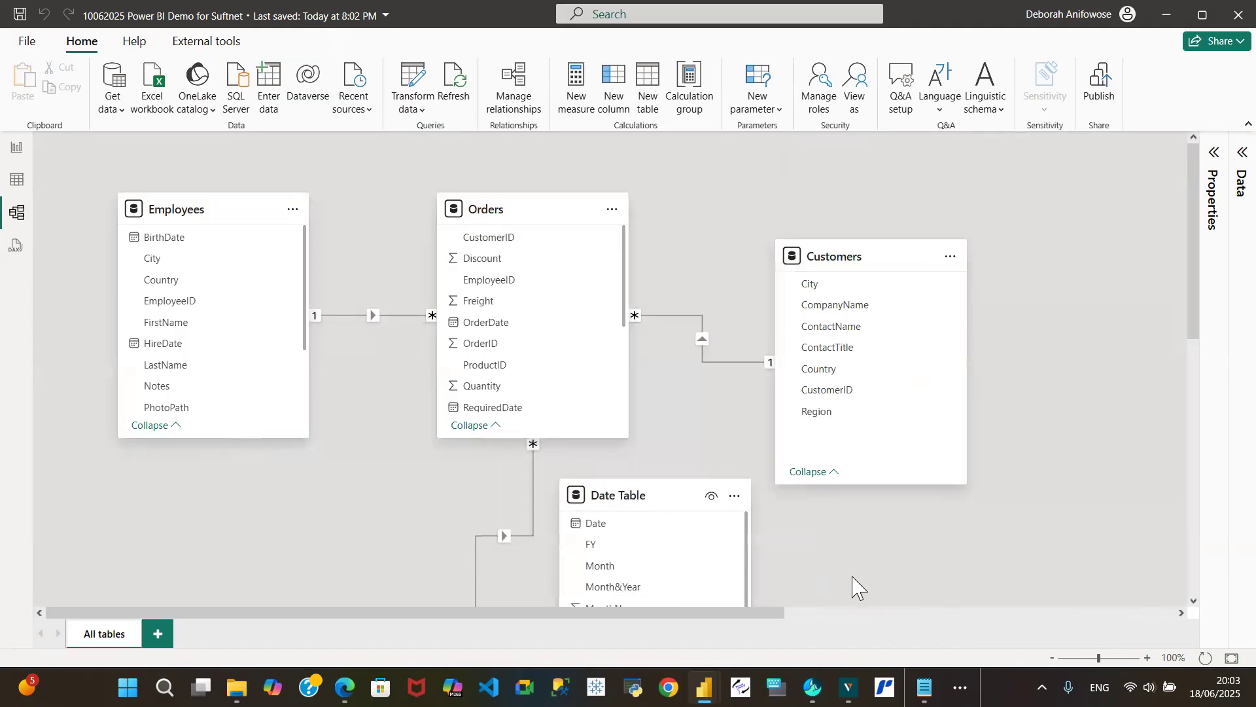
- Bring the distant Regions and Shippers tables in the model diagram closer to the other tables
left_click_drag(784, 613, 1181, 613)
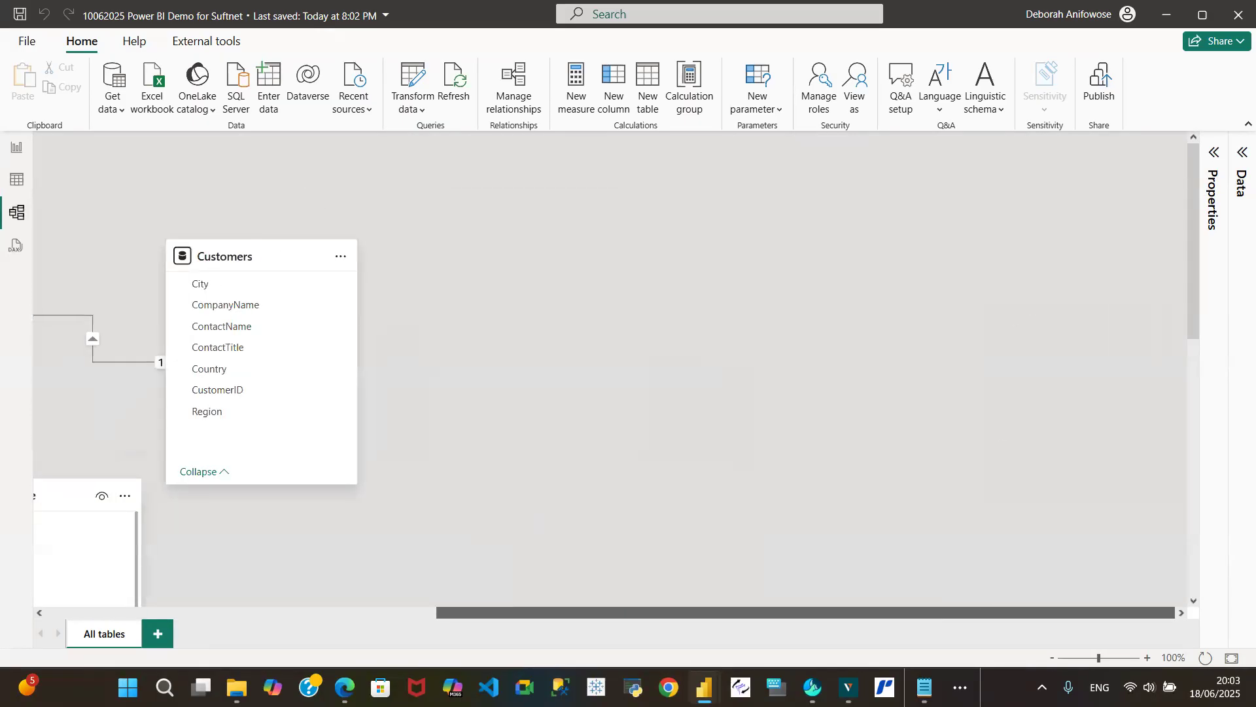
left_click_drag(1193, 288, 1217, 519)
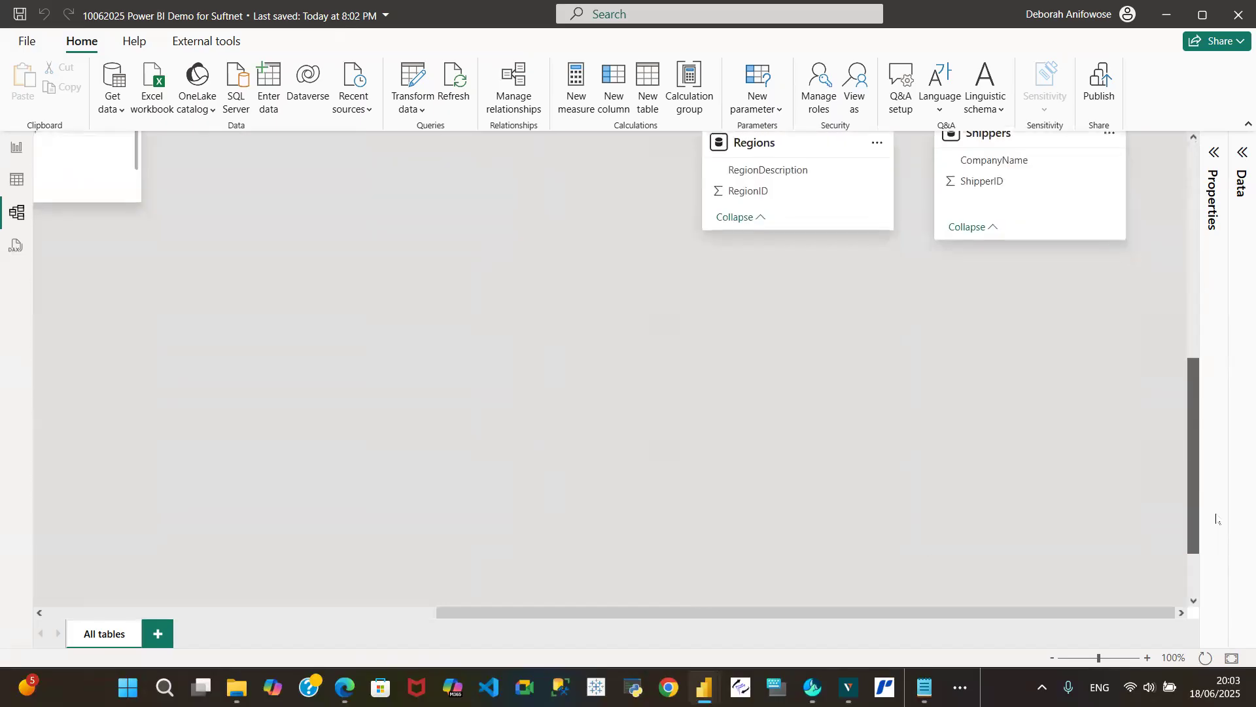
scroll(1014, 452, "up", 5)
left_click_drag(816, 356, 111, 258)
left_click_drag(1043, 347, 187, 209)
left_click_drag(1194, 313, 1192, 434)
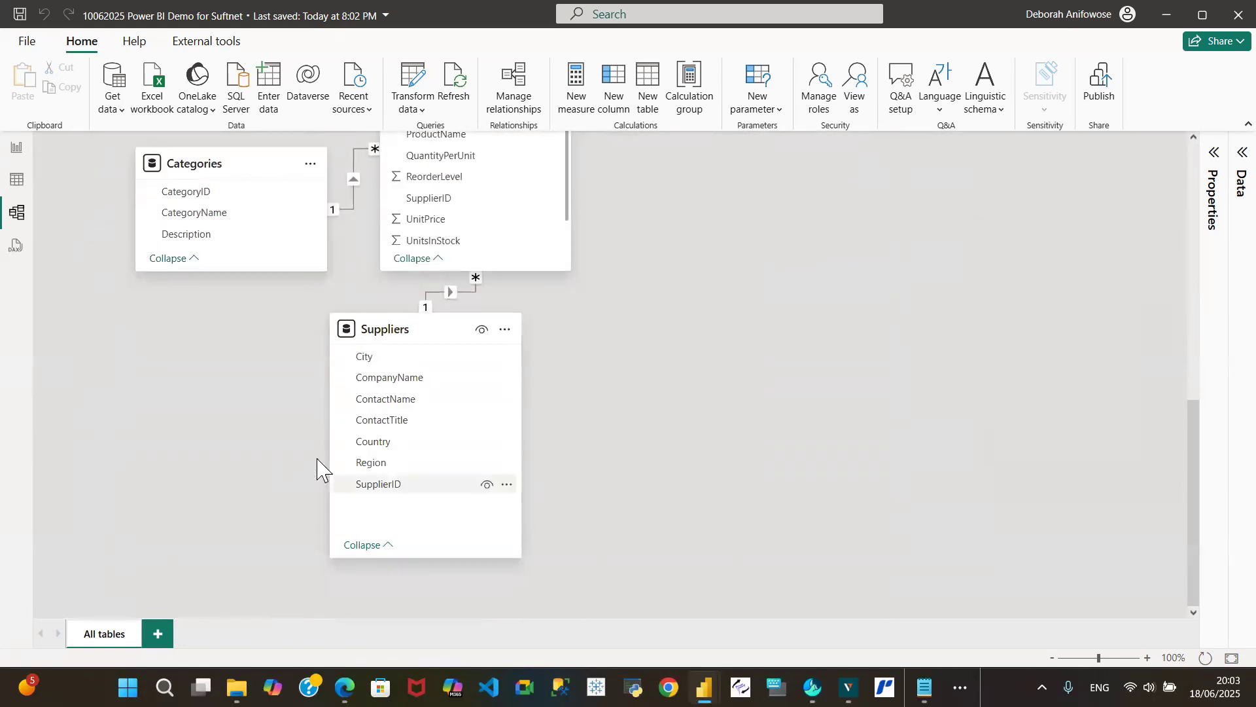
scroll(202, 315, "up", 10)
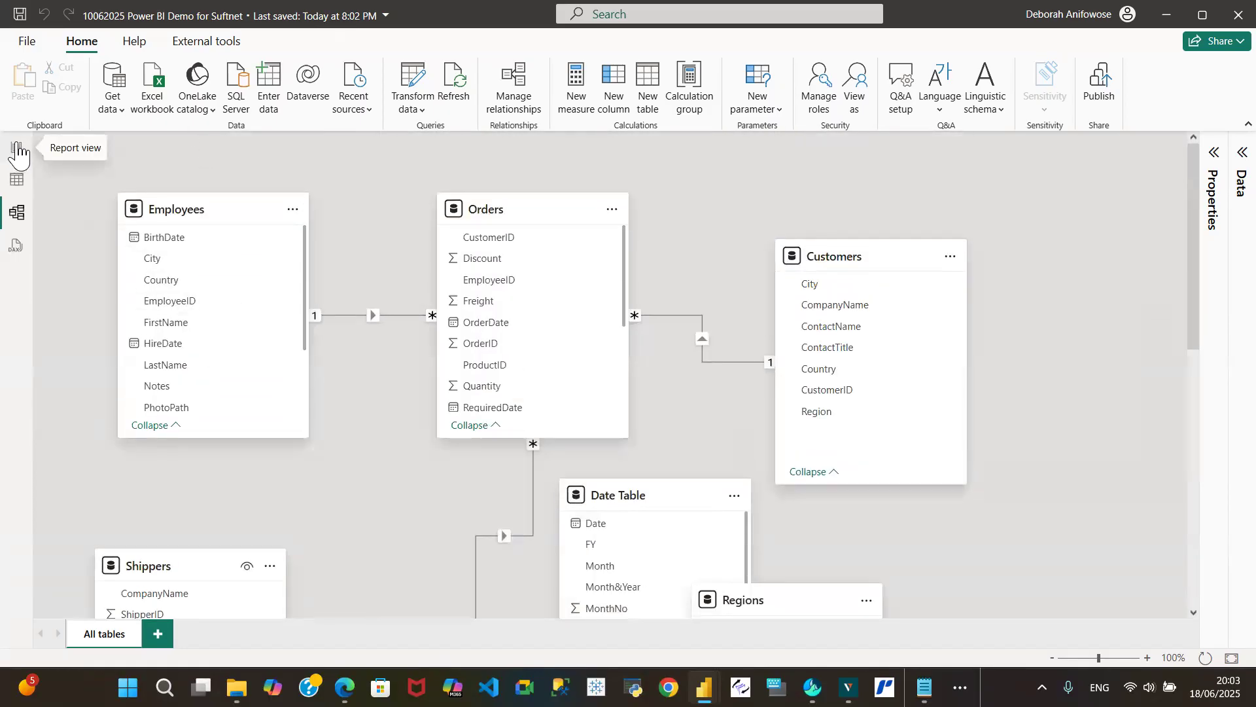
- Space out the Orders, Customers, Regions and Date Table cards so none overlap, and return to Report view
left_click_drag(534, 198, 578, 179)
left_click_drag(863, 253, 939, 268)
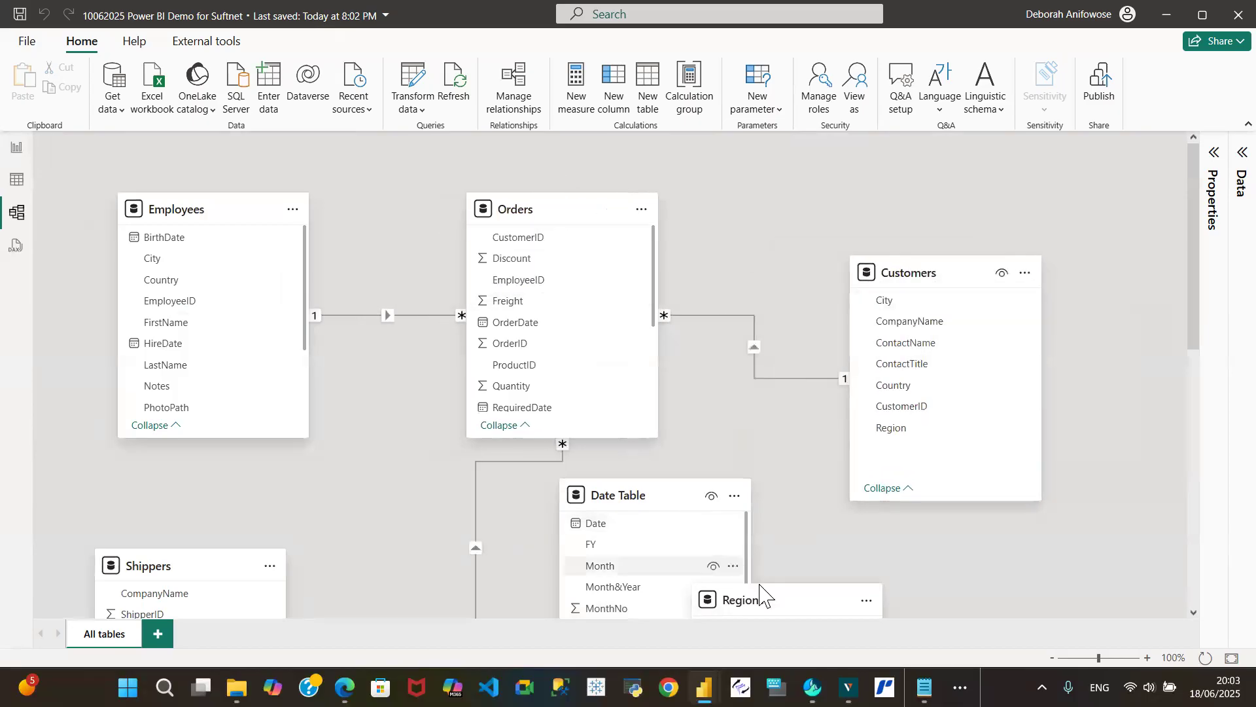
left_click_drag(761, 594, 957, 543)
left_click_drag(662, 507, 731, 507)
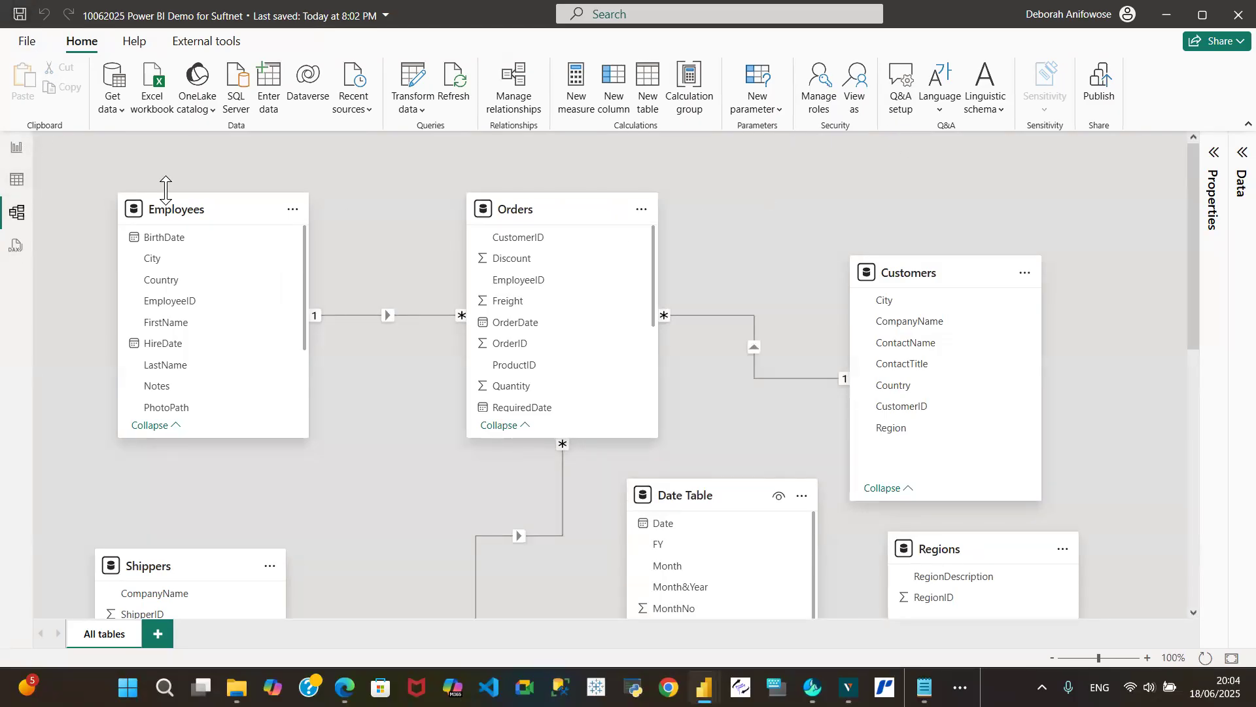
left_click(17, 146)
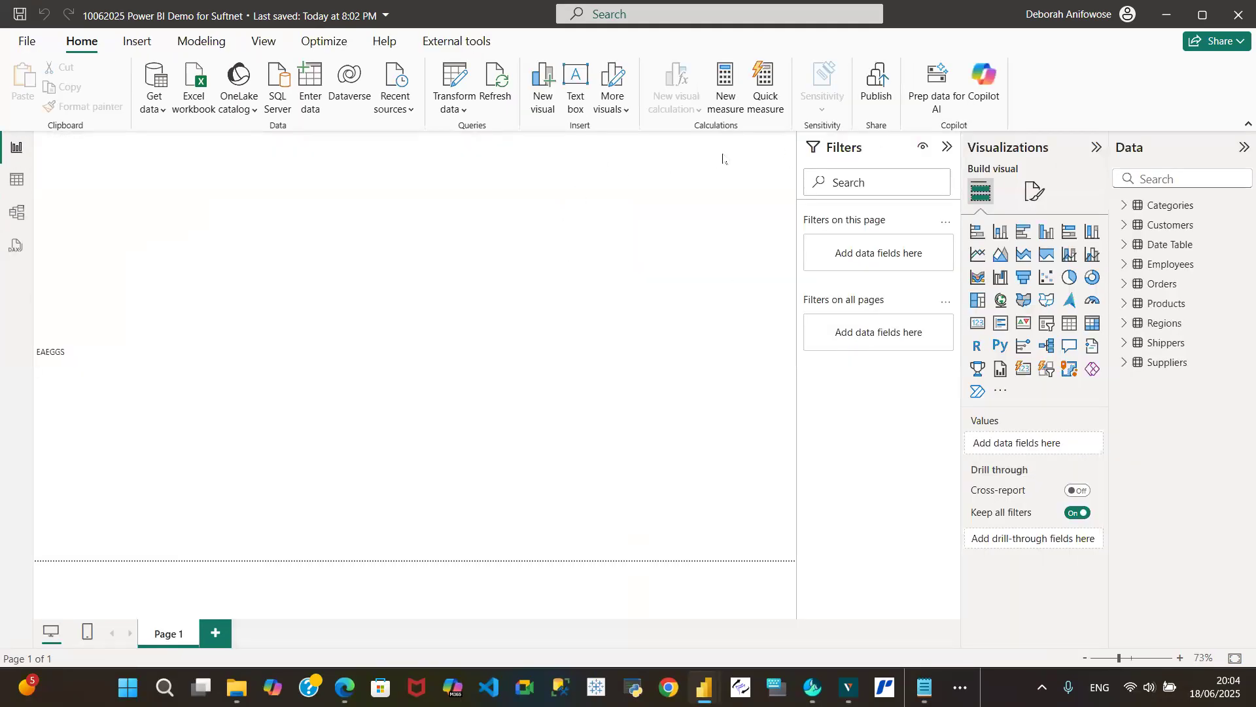